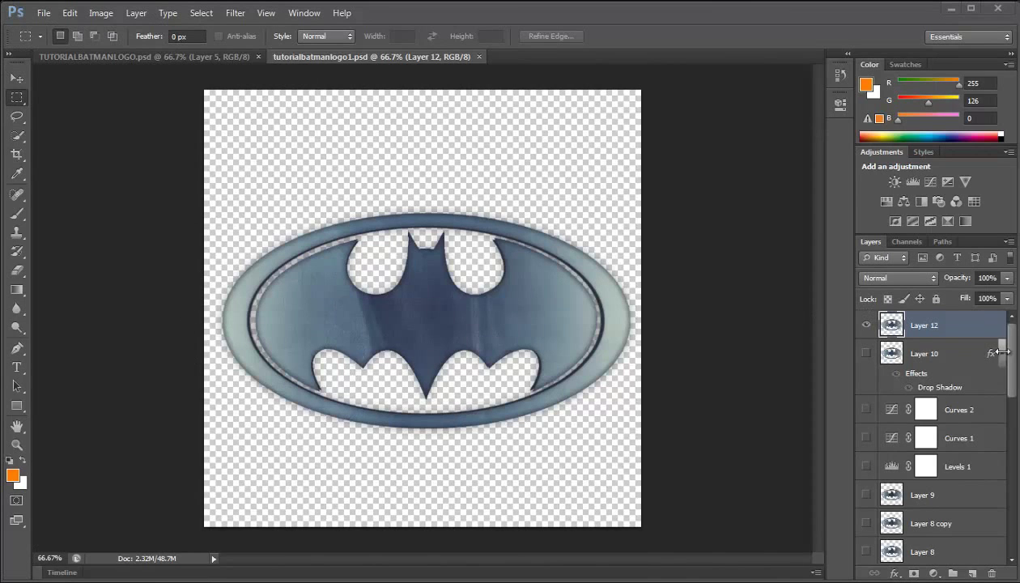
Preview the finished logo in TUTORIALBATMANLOGO.psd, then minimize Photoshop to reveal Illustrator
click(179, 56)
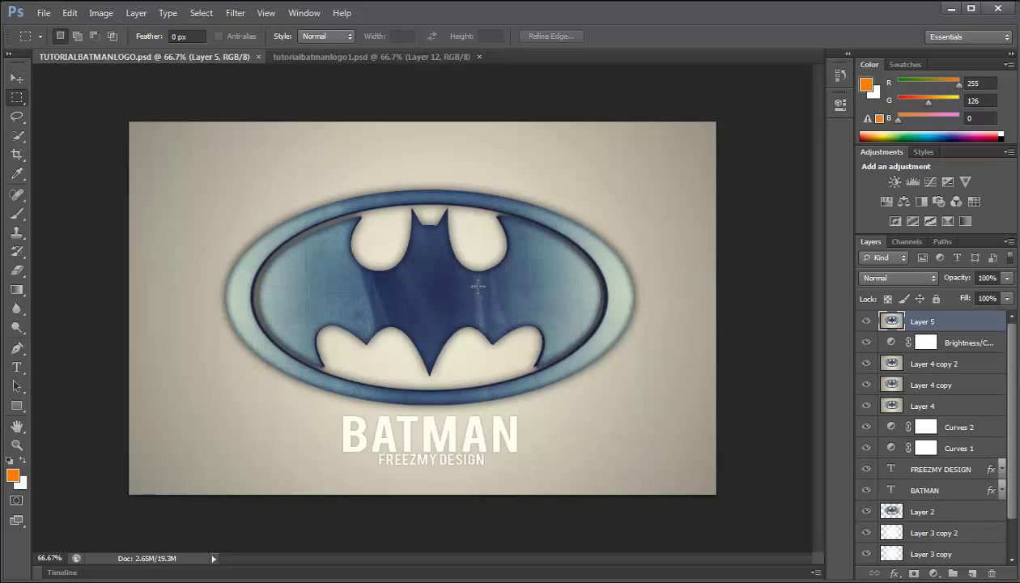
click(950, 13)
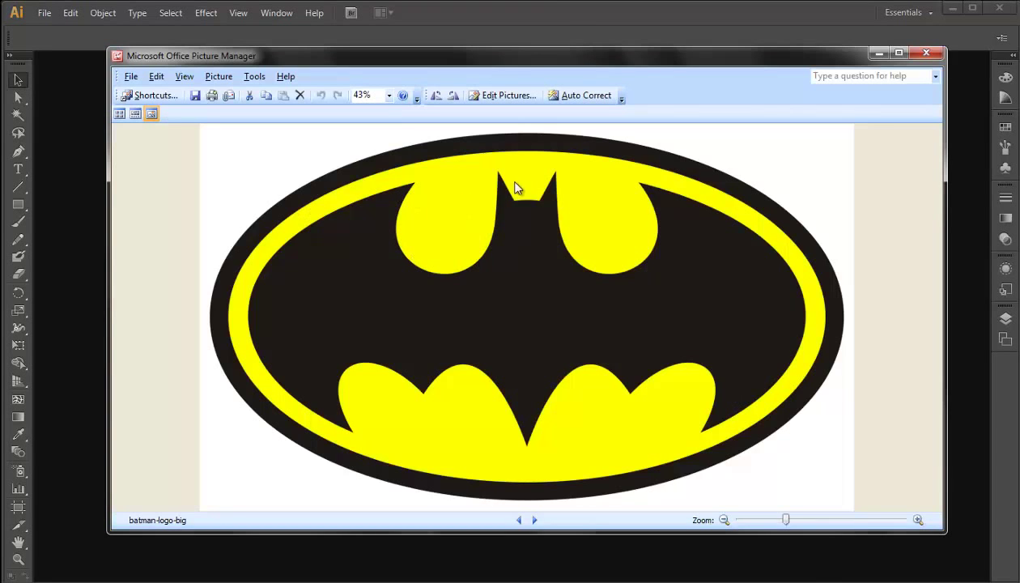
Minimize the reference picture and create Untitled-1 with a 900 × 900 pt artboard
click(878, 53)
click(45, 12)
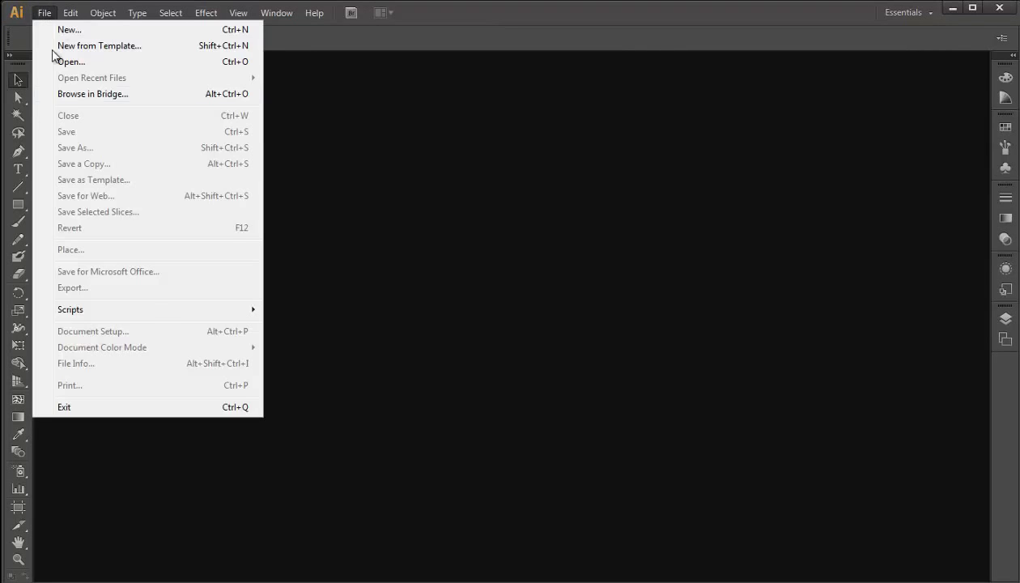
click(78, 31)
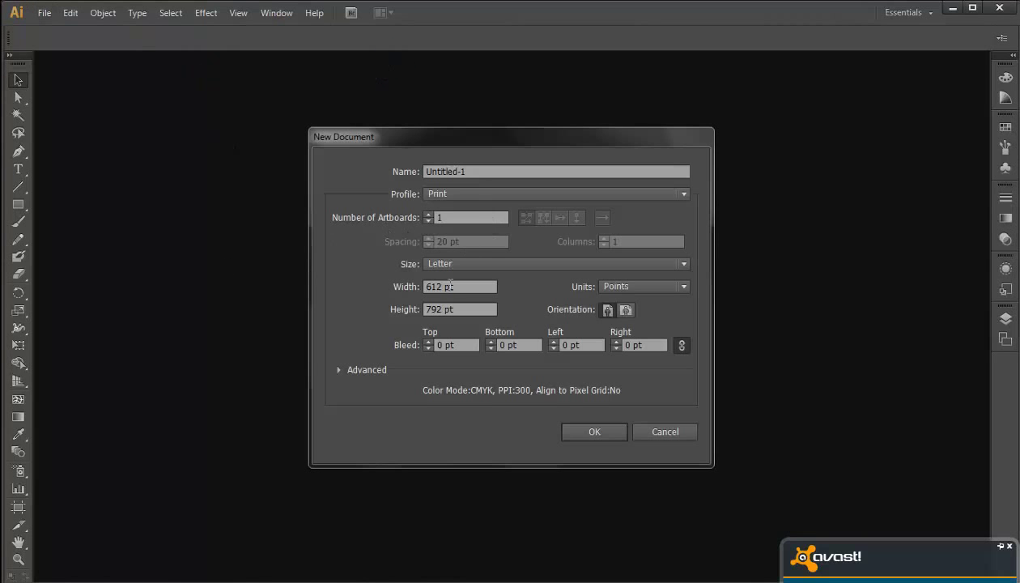
double_click(435, 286)
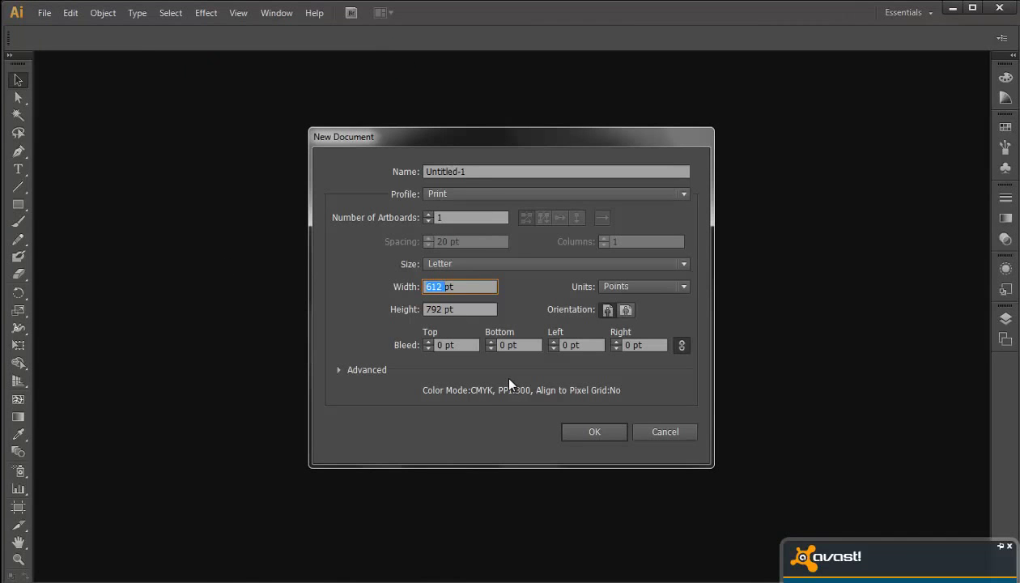
text(900)
click(430, 306)
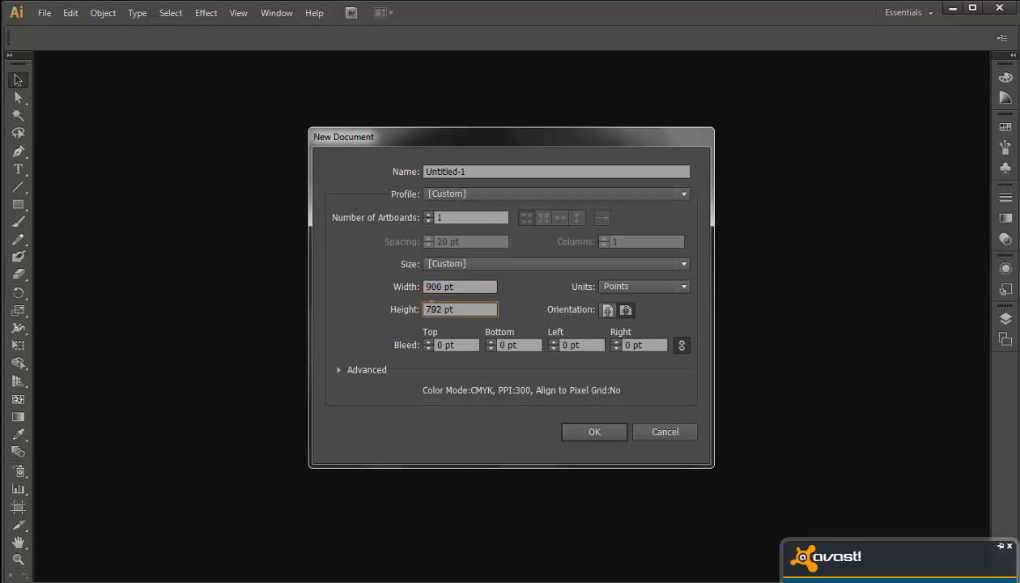
text(00)
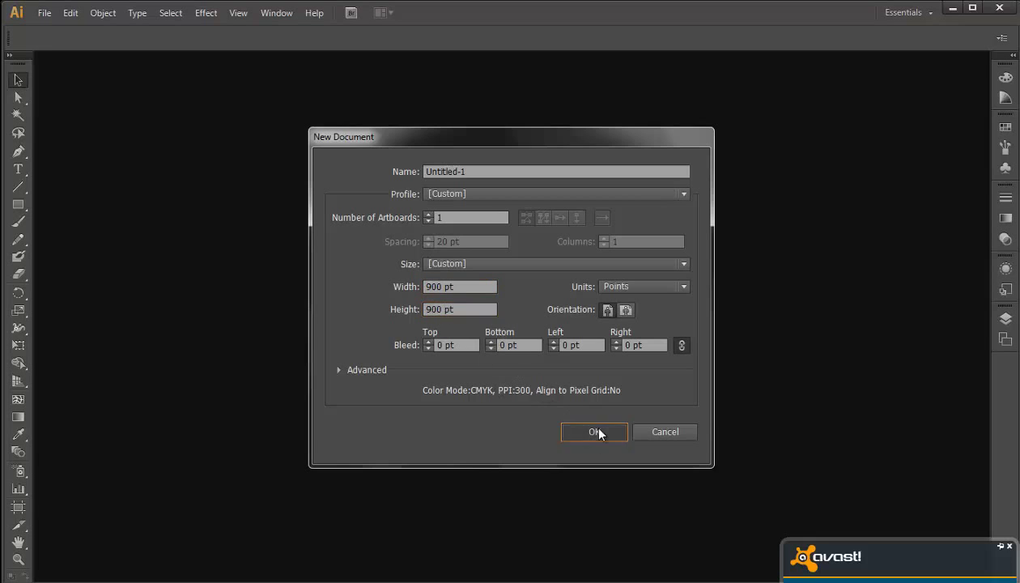
click(597, 433)
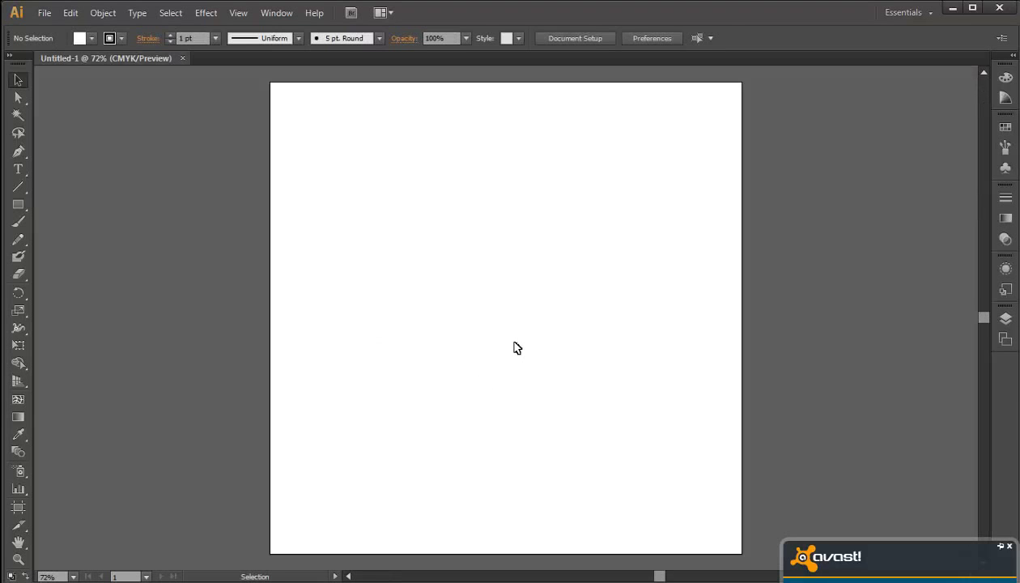
Place batman-logo-big.gif, scale it to about 625 × 370 pt, and centre it on the artboard
key(ctrl+1)
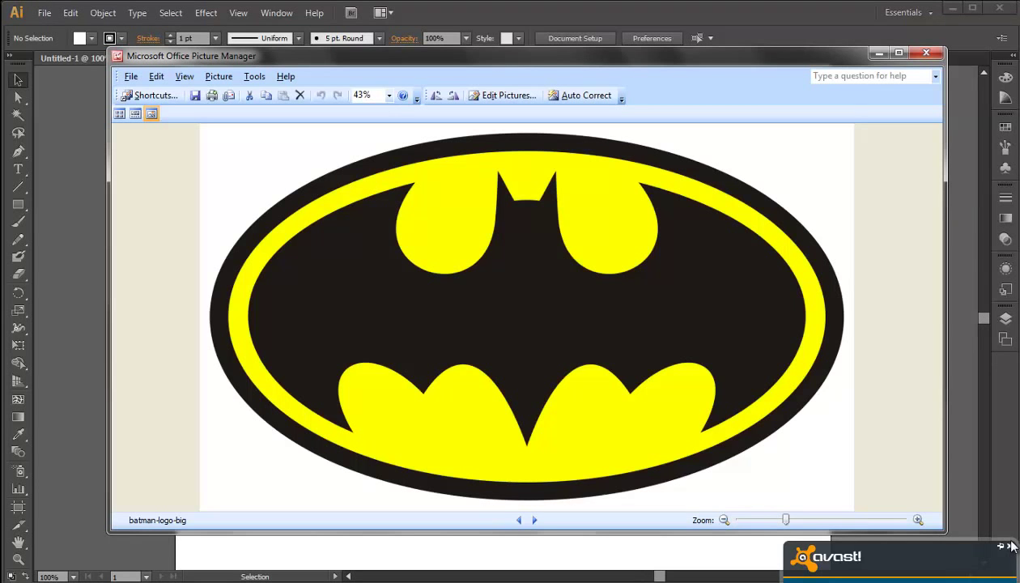
click(1010, 547)
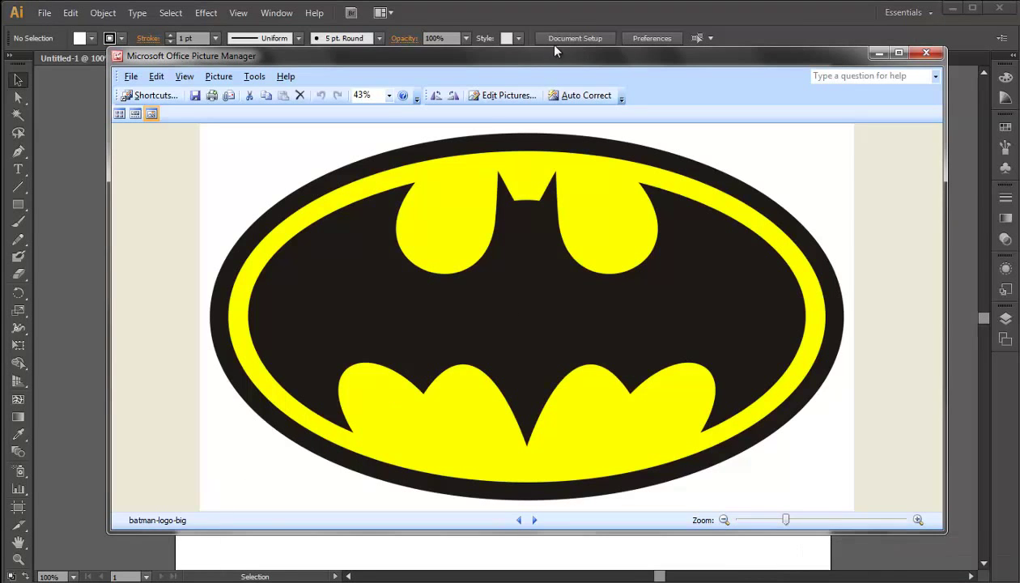
scroll(374, 370, down, 5)
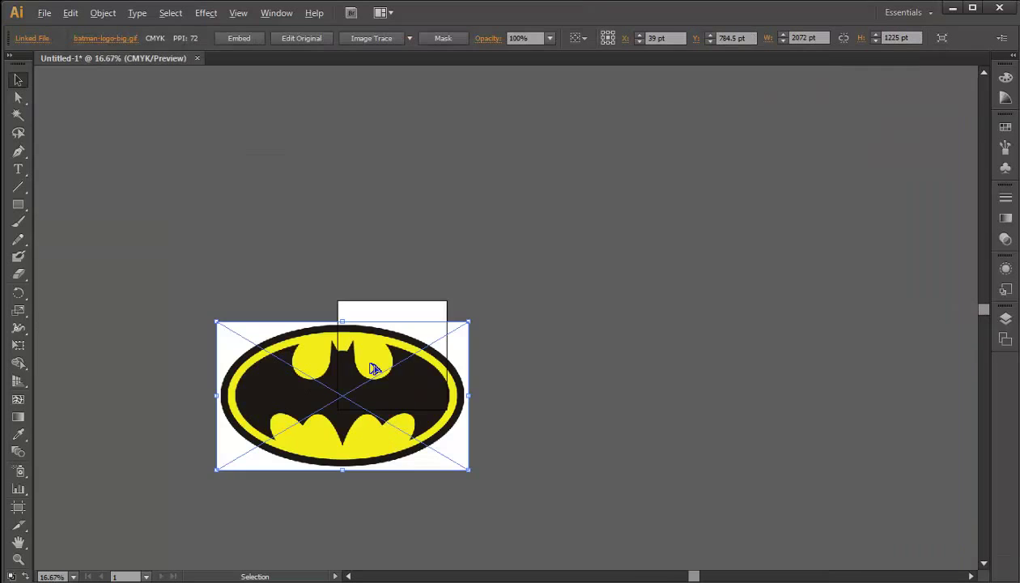
mouse_move(468, 470)
mouse_down()
mouse_move(382, 418)
mouse_move(412, 371)
mouse_up()
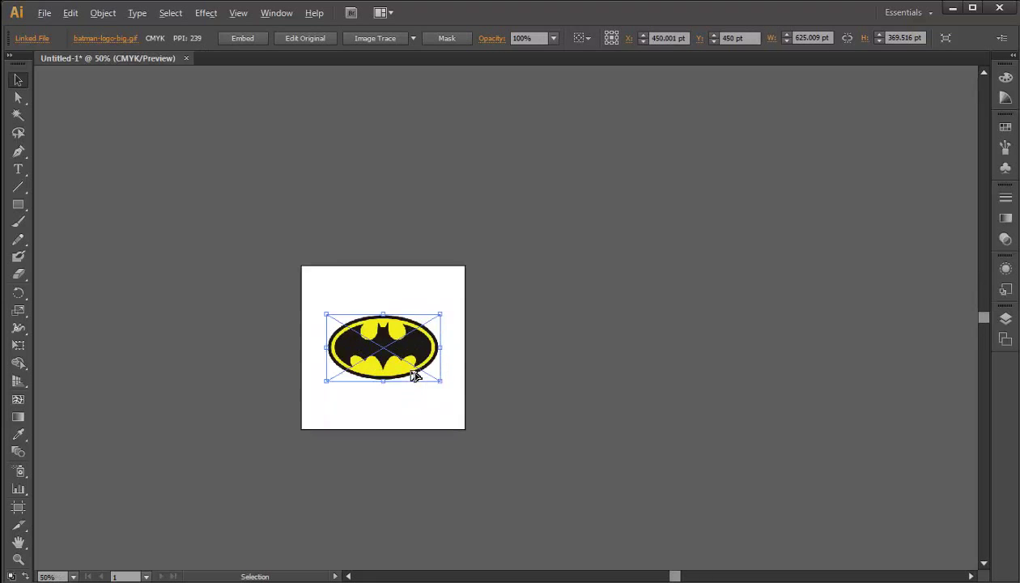
scroll(412, 373, up, 4)
scroll(410, 373, up, 2)
scroll(384, 342, left, 5)
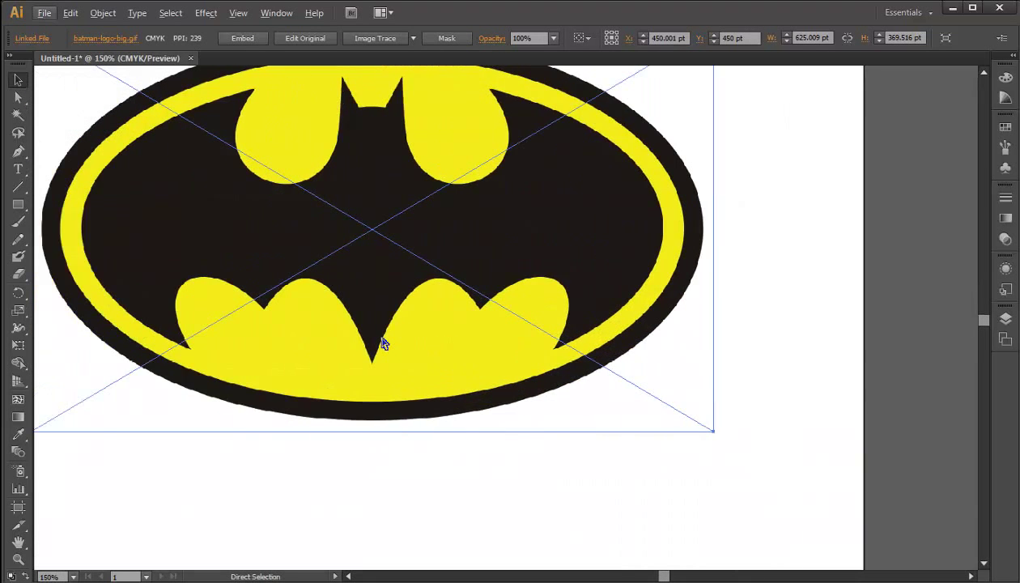
scroll(384, 342, up, 1)
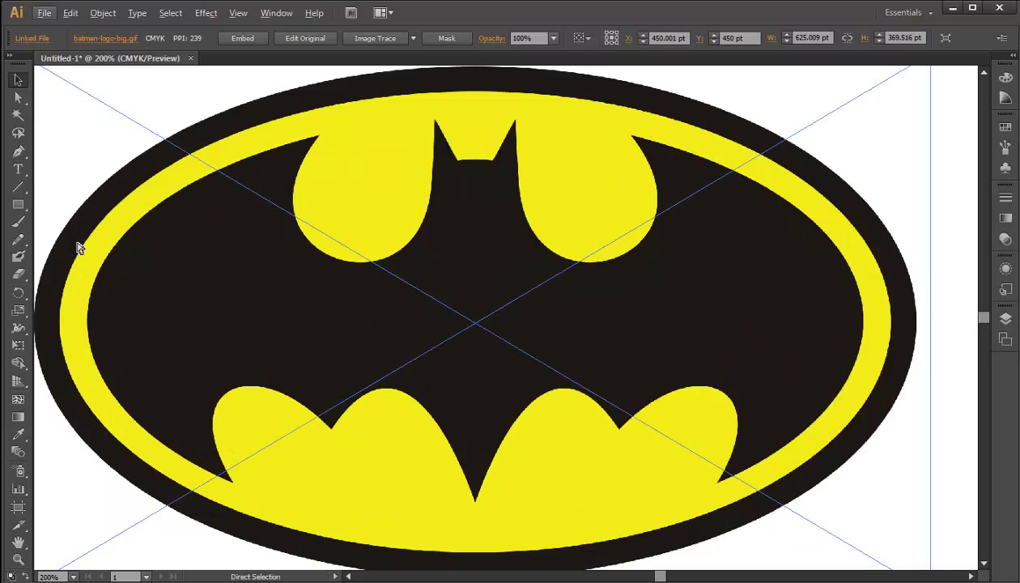
scroll(78, 247, left, 1)
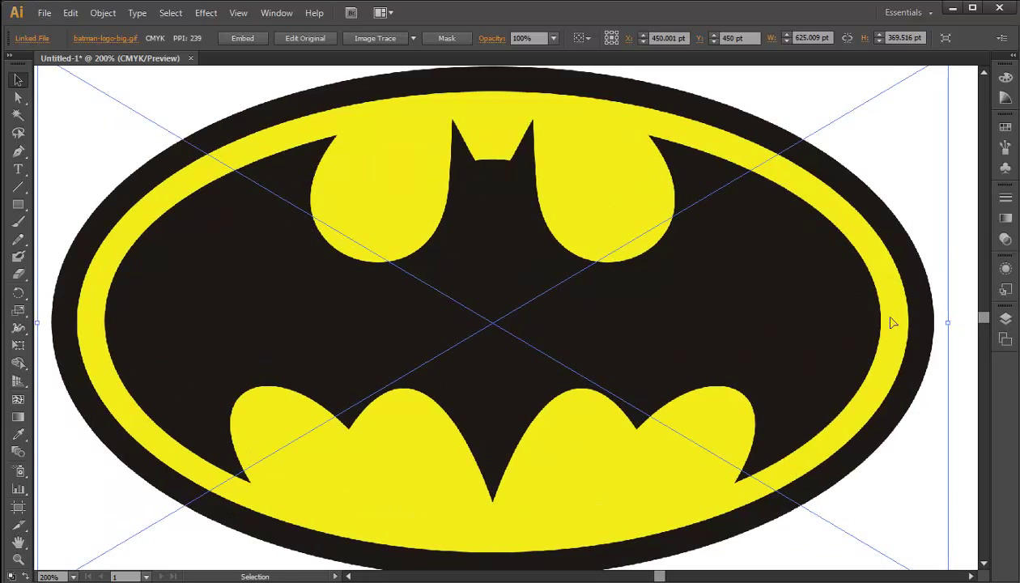
Deselect the image and ready the Pen tool with a white stroke and no fill
click(974, 302)
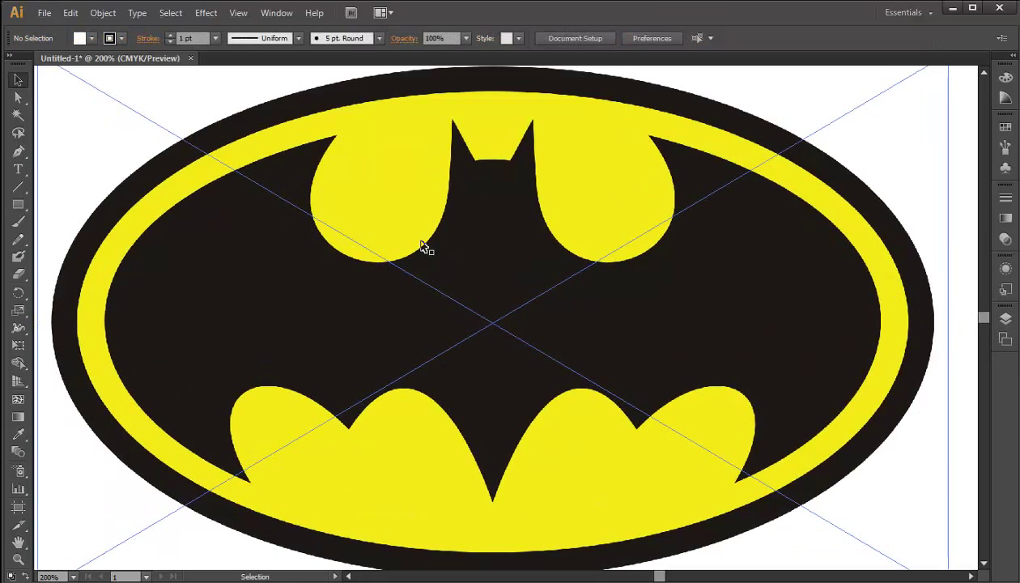
click(18, 151)
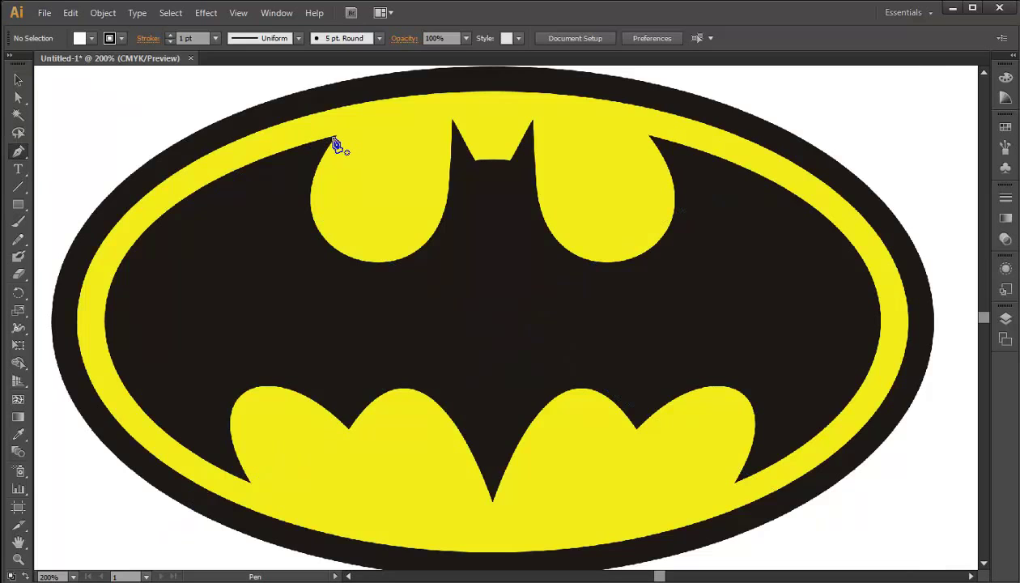
click(122, 39)
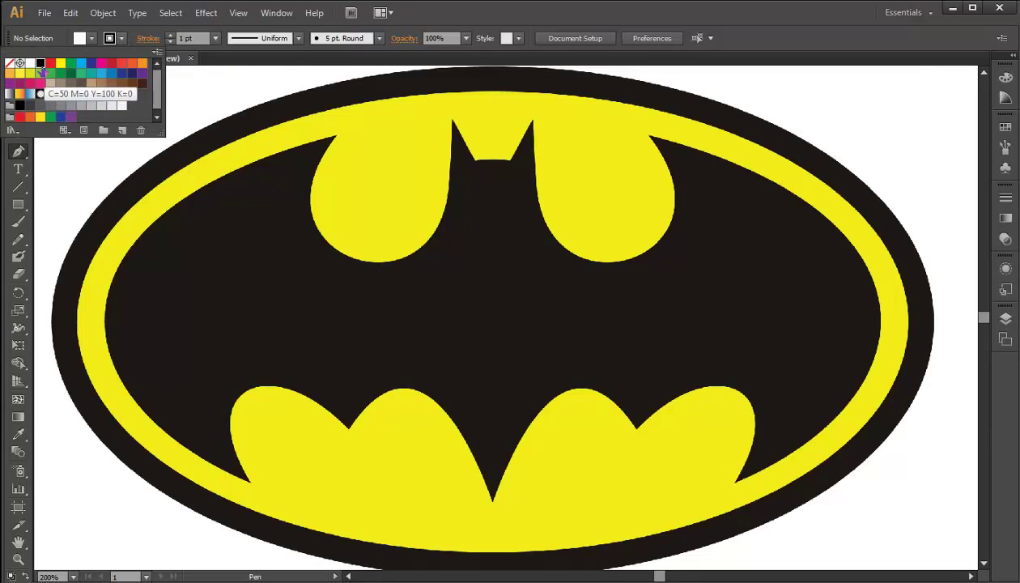
click(30, 64)
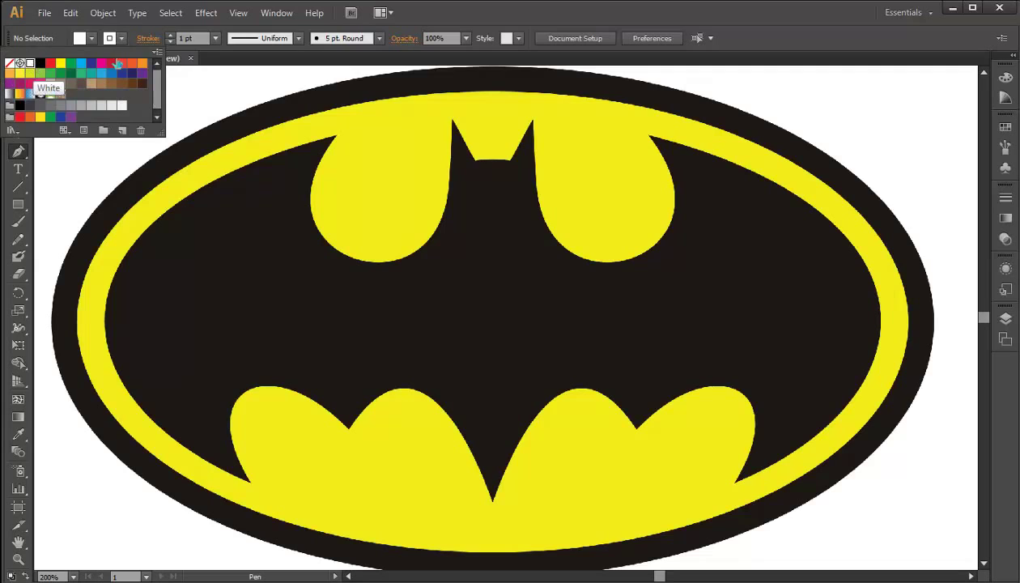
click(93, 39)
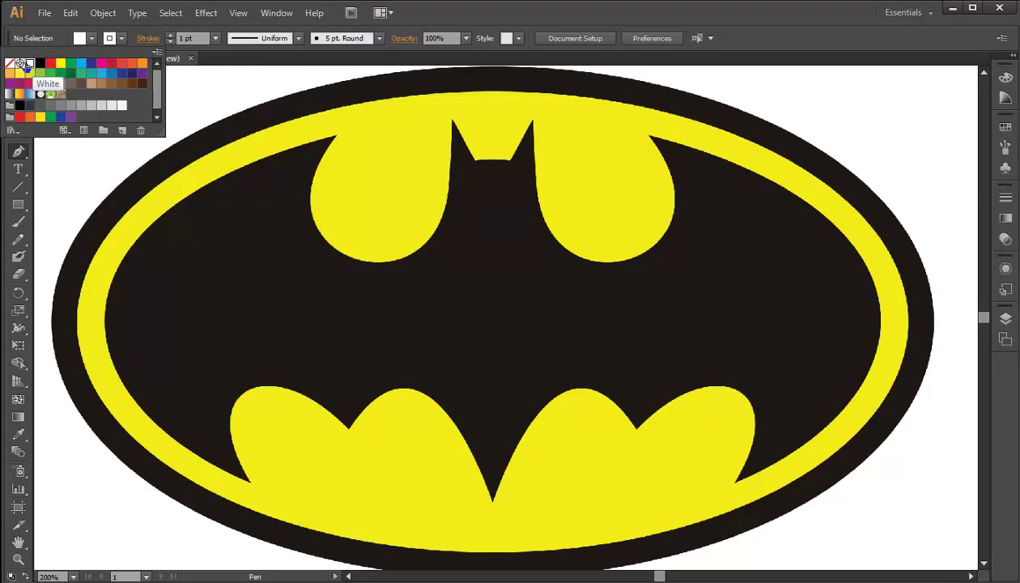
click(10, 64)
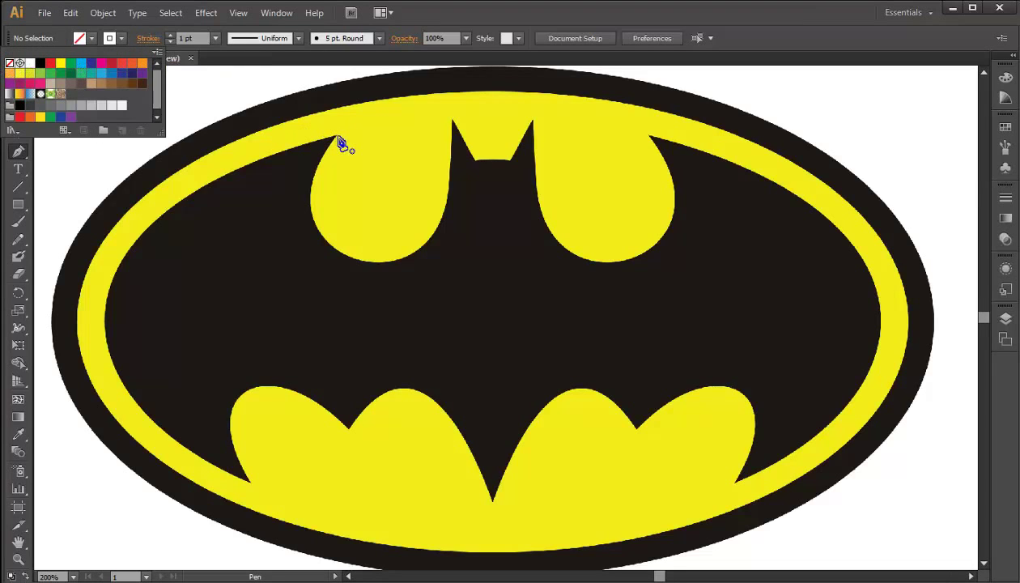
click(321, 167)
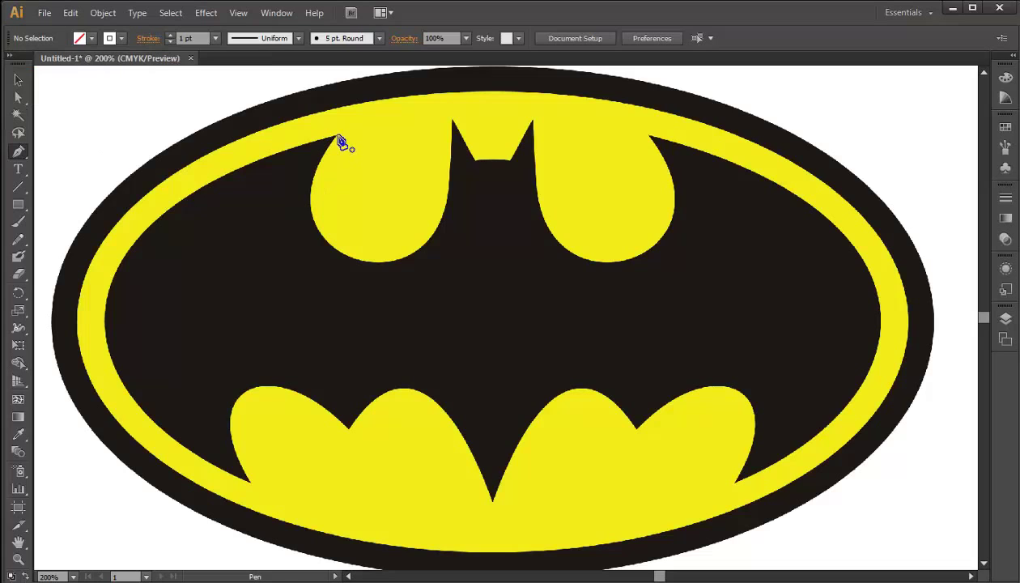
Start the pen path beside the left ear and curve it down the left edge, retracting the lower handle
click(336, 154)
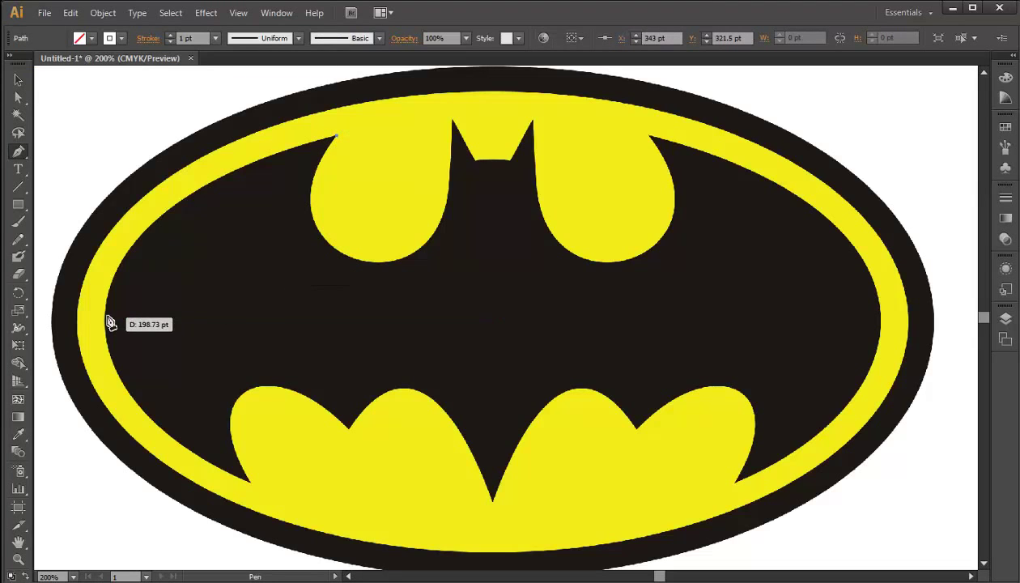
mouse_move(105, 314)
mouse_down()
mouse_move(105, 412)
mouse_move(90, 456)
mouse_up()
key(v)
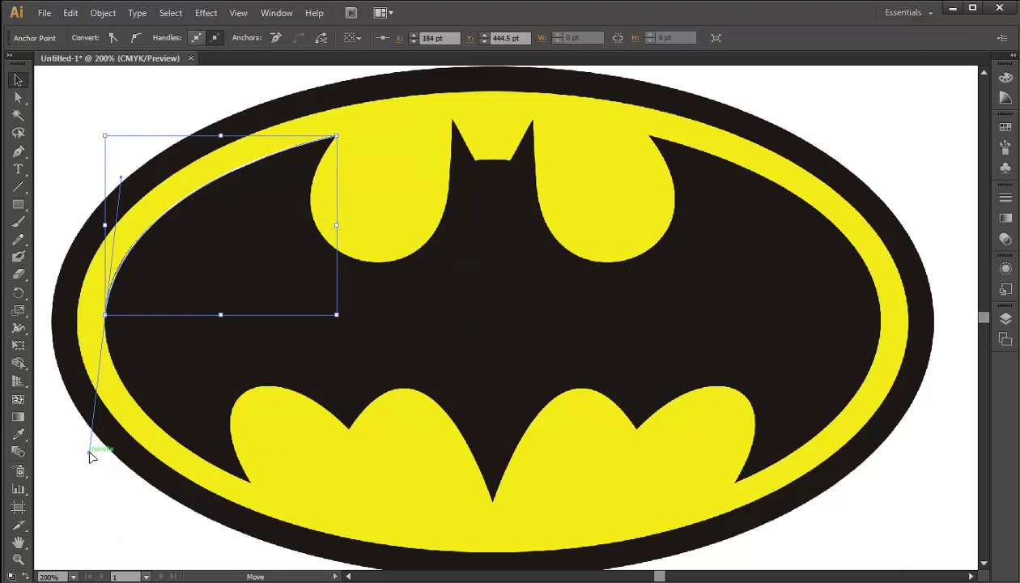
drag(90, 456, 105, 315)
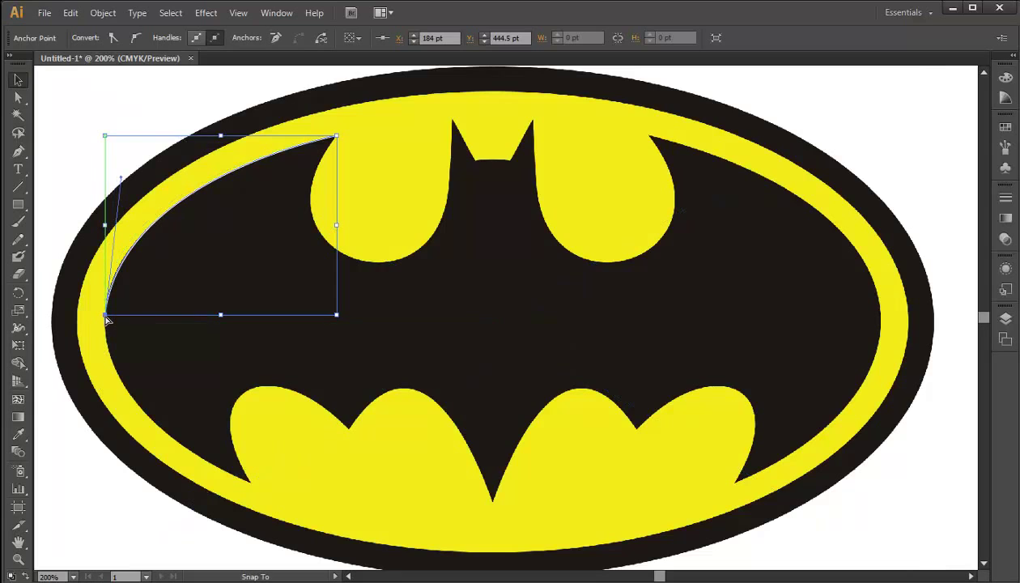
Continue the curved path down the left outer edge to the lower-left wing
click(15, 155)
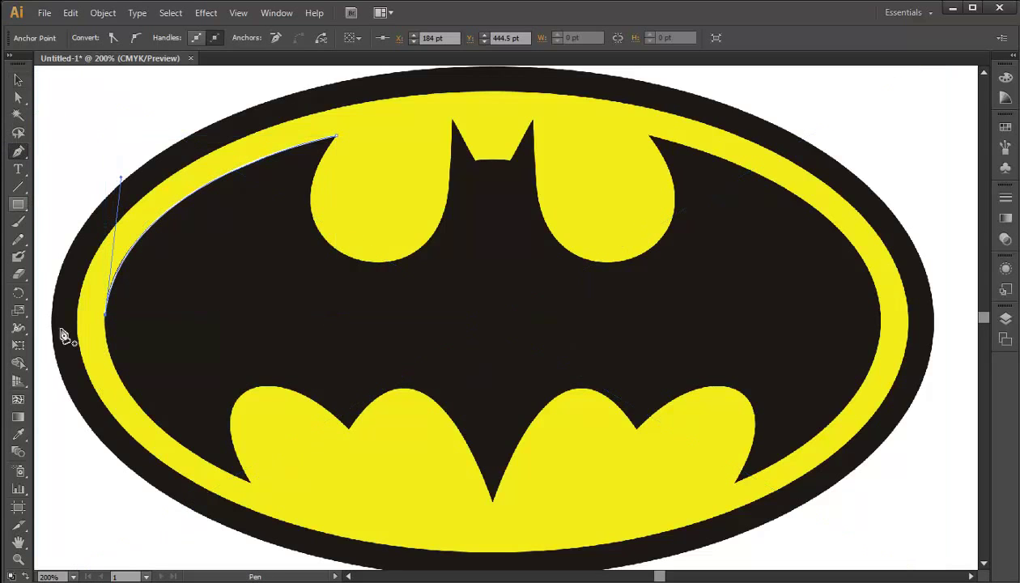
click(106, 315)
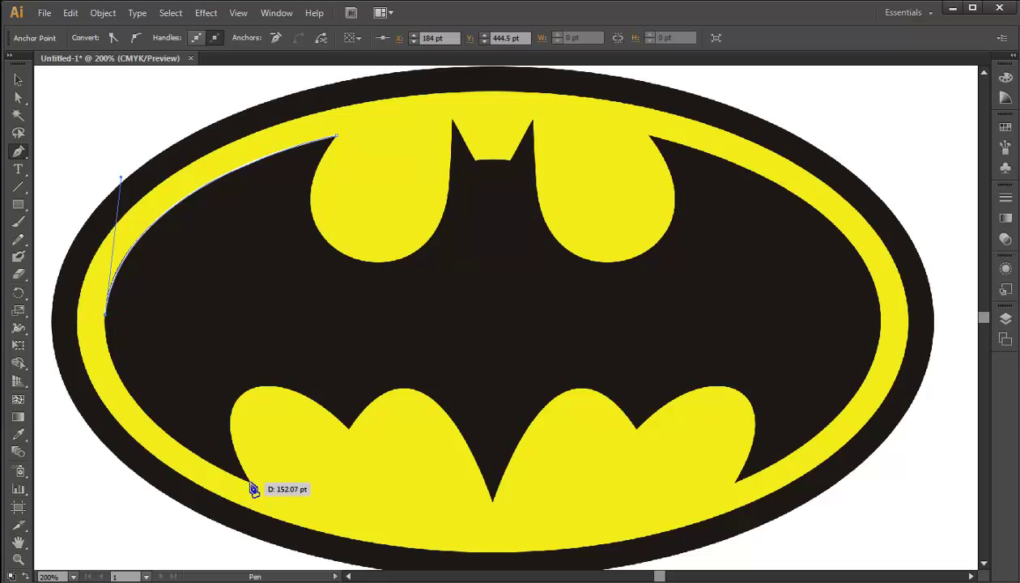
drag(250, 483, 413, 556)
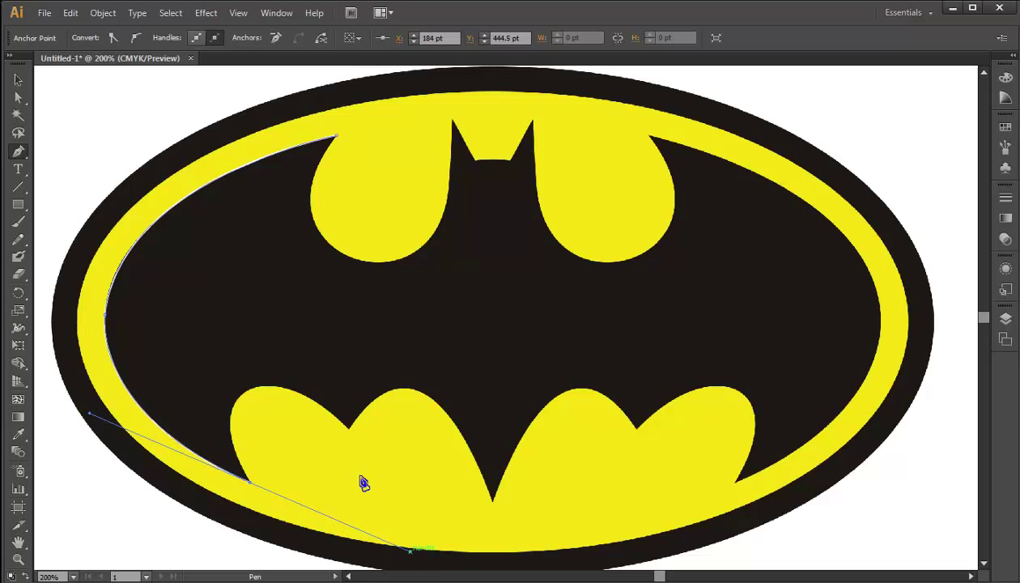
click(18, 80)
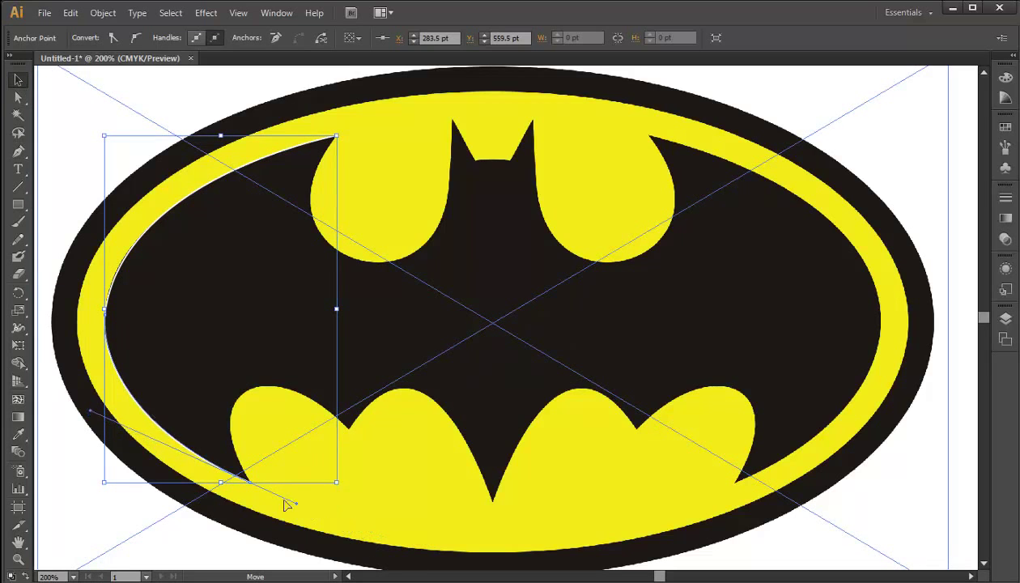
drag(250, 483, 249, 484)
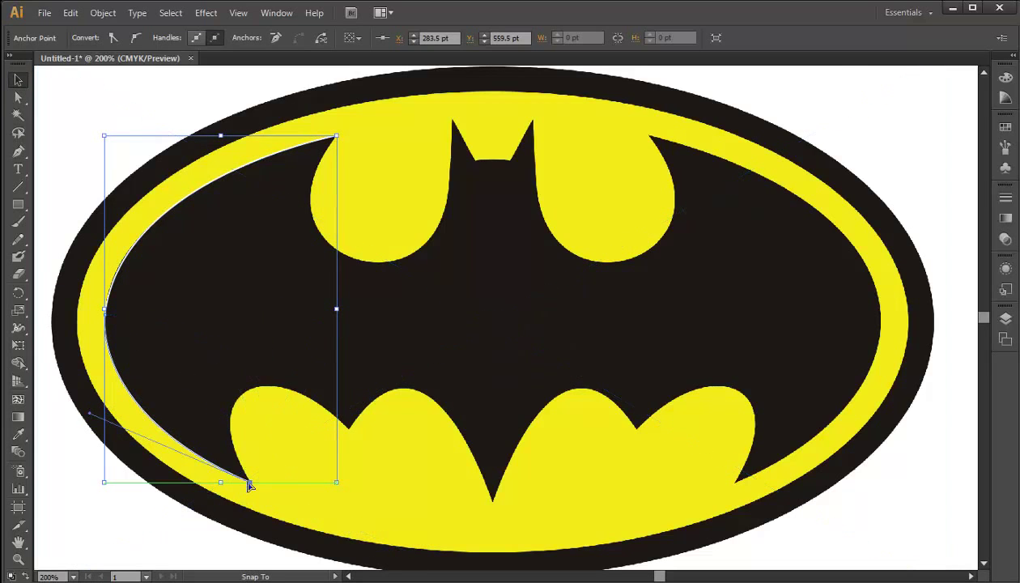
click(18, 151)
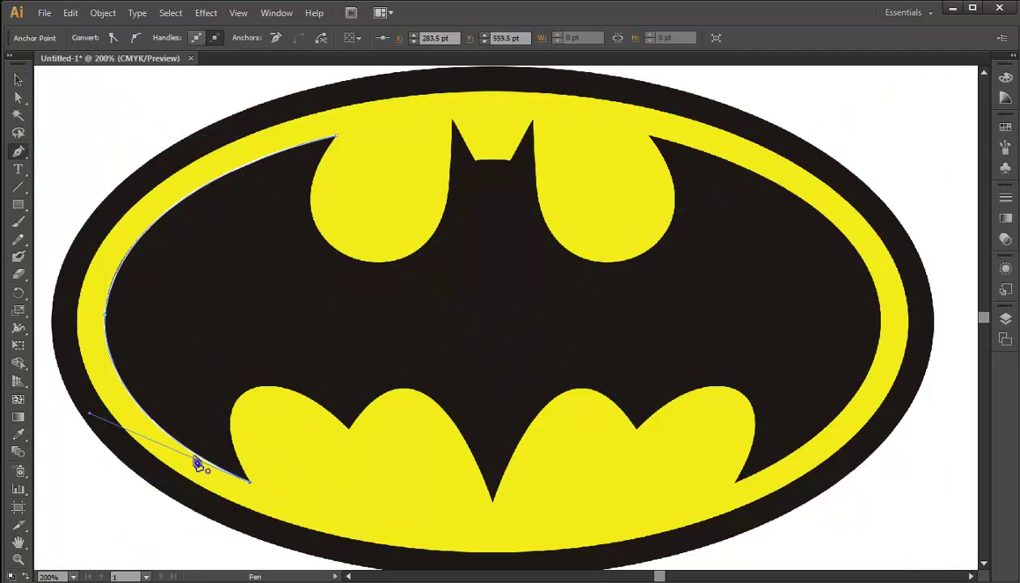
mouse_move(251, 485)
mouse_down()
mouse_move(237, 402)
mouse_move(329, 374)
mouse_up()
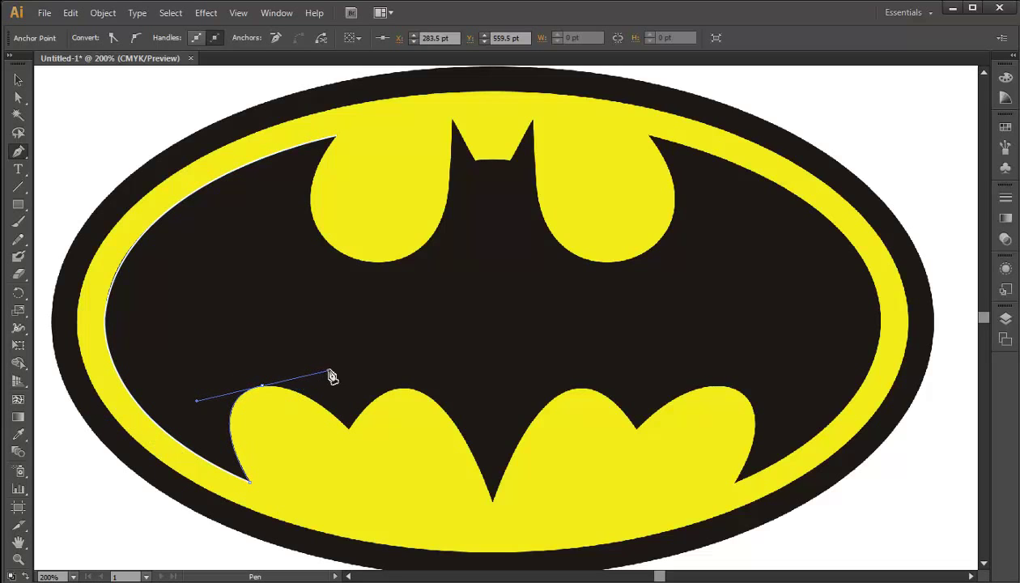
Extend the path with curved points across the first and second left wing scallops
click(18, 80)
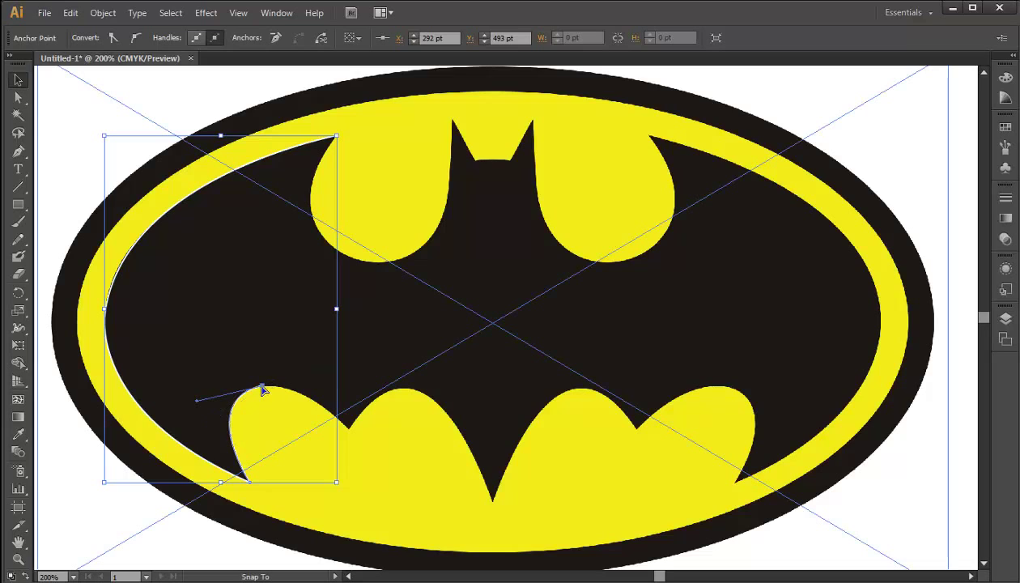
click(18, 151)
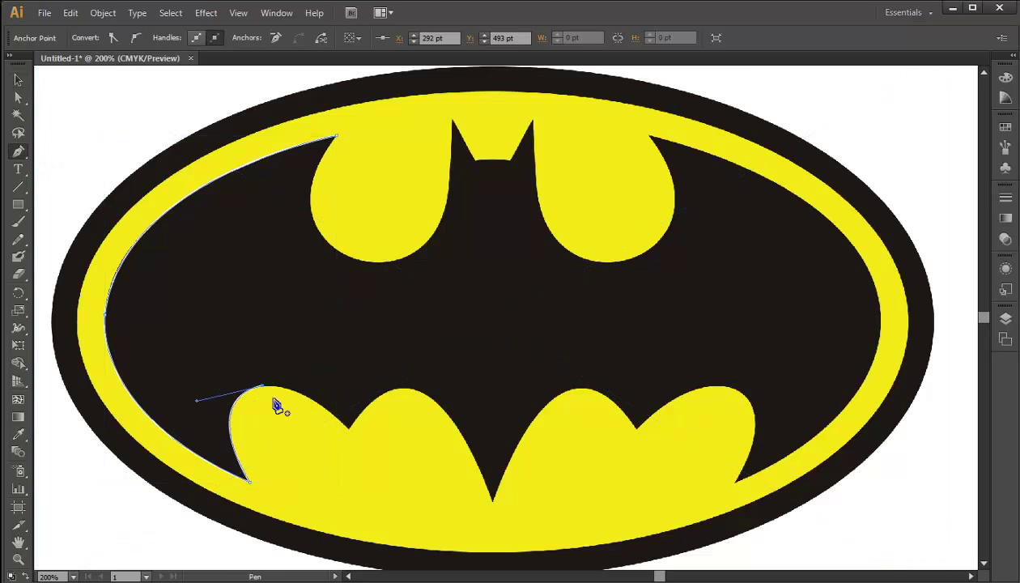
click(263, 388)
drag(349, 429, 402, 487)
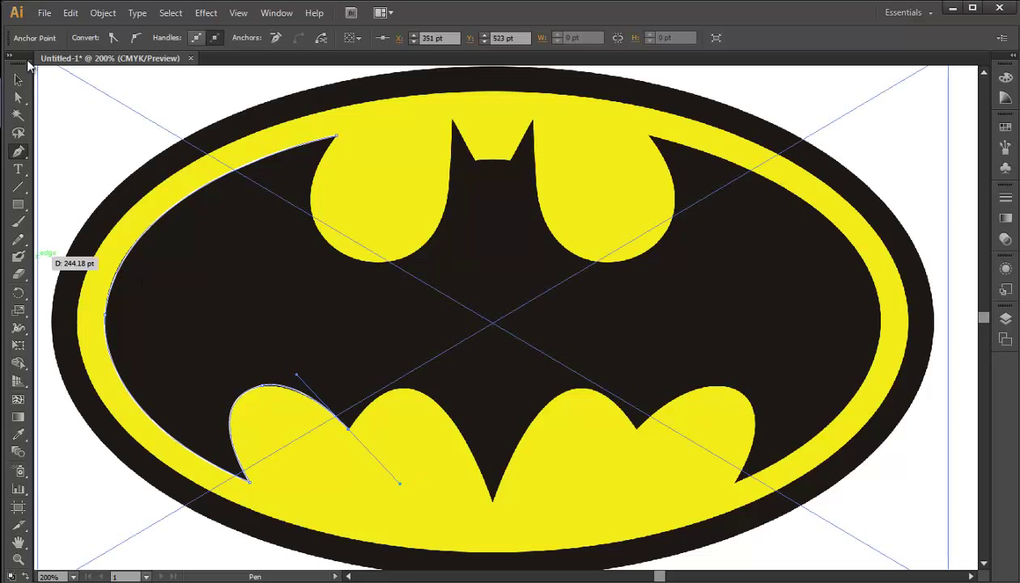
click(18, 79)
mouse_move(109, 137)
mouse_down()
mouse_move(348, 483)
mouse_move(350, 433)
mouse_up()
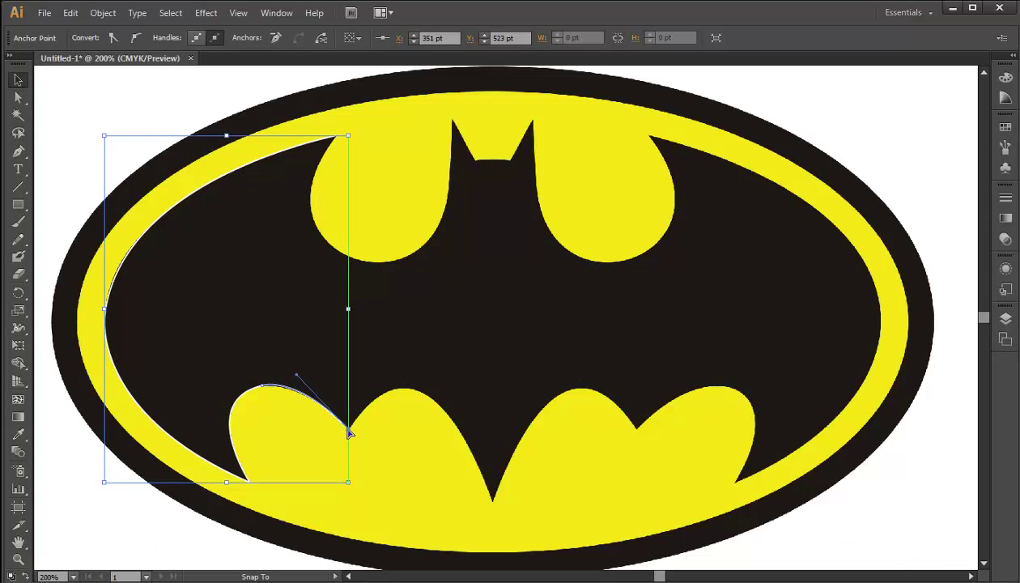
click(17, 152)
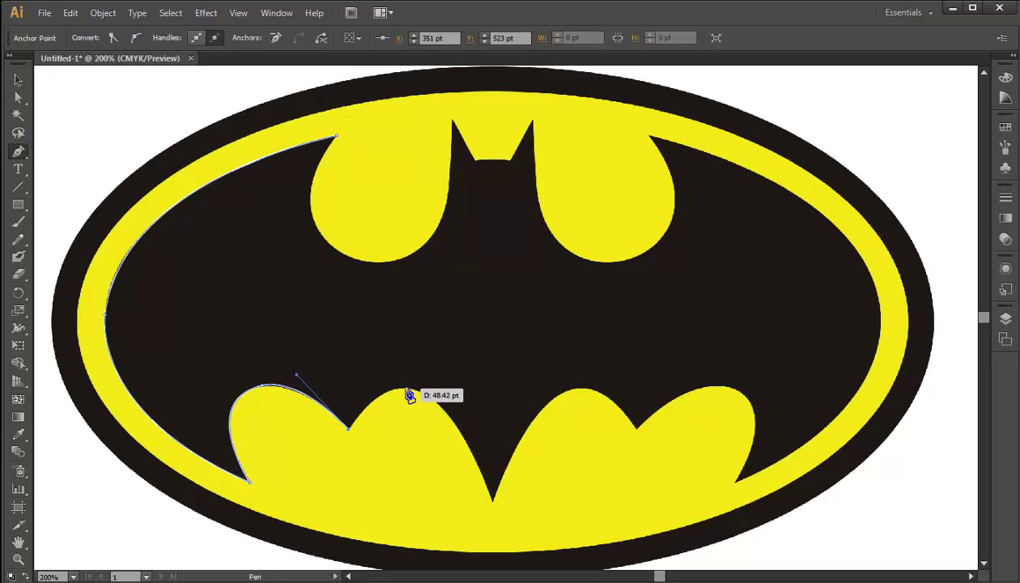
drag(405, 388, 427, 401)
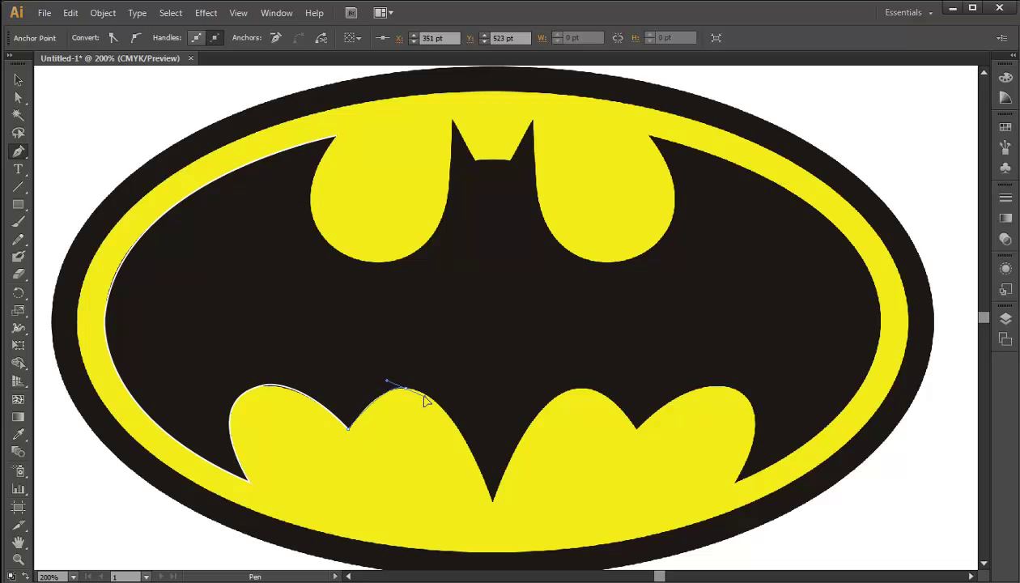
Curve the path to the bat's bottom centre point and retract the tip's lower handle
key(v)
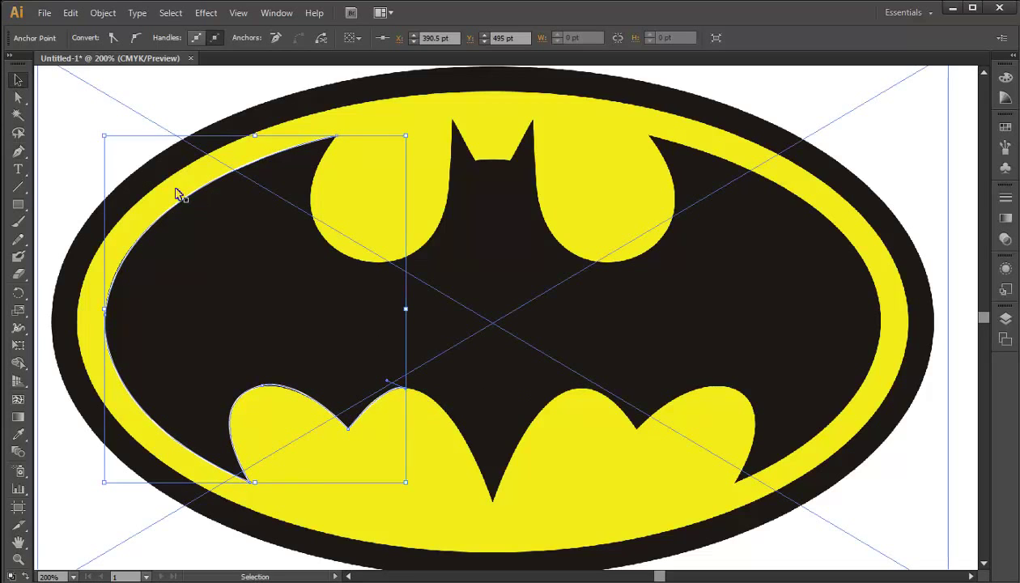
key(p)
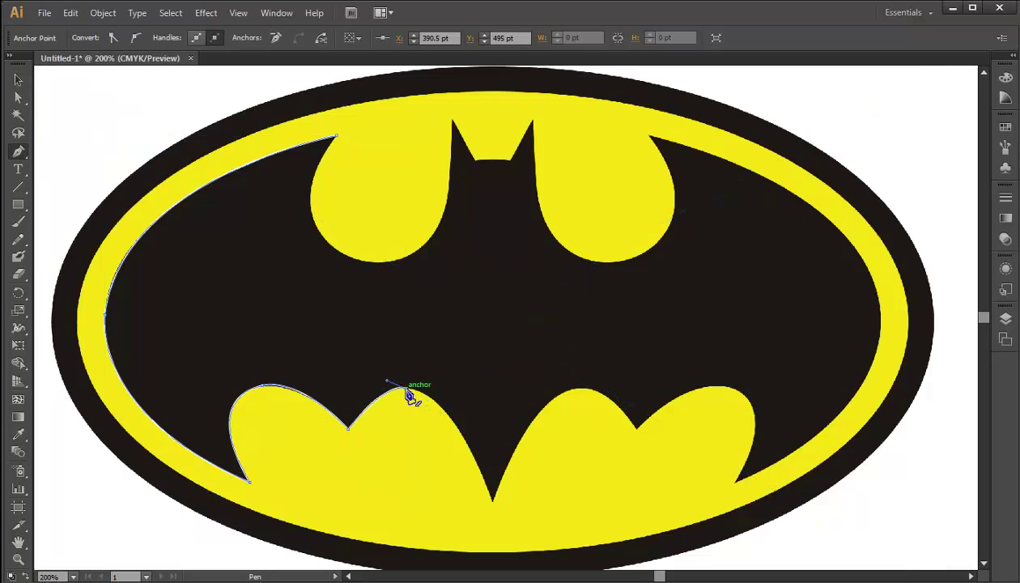
click(406, 391)
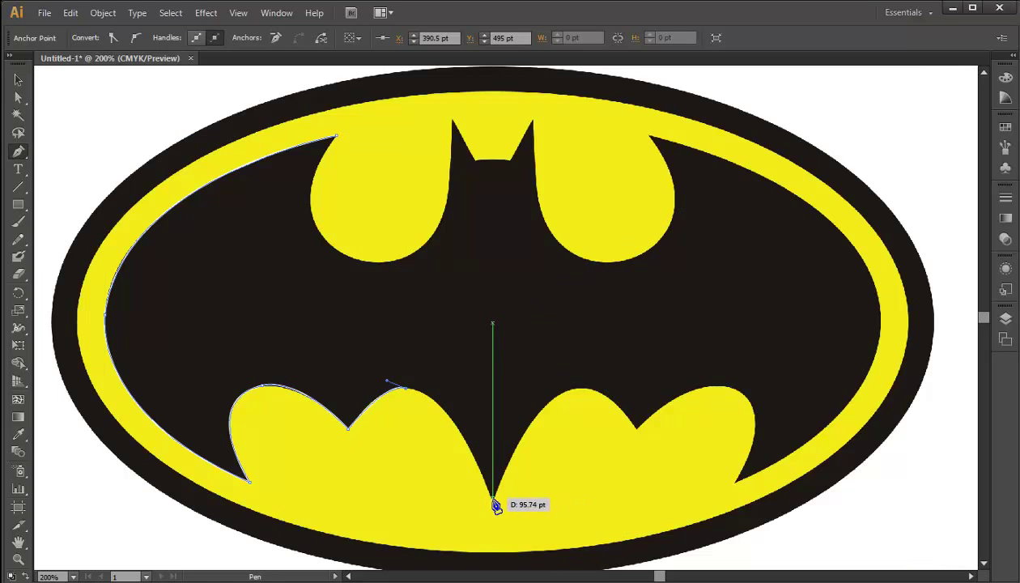
mouse_move(494, 502)
mouse_down()
mouse_move(522, 555)
mouse_move(538, 477)
mouse_up()
scroll(496, 209, up, 2)
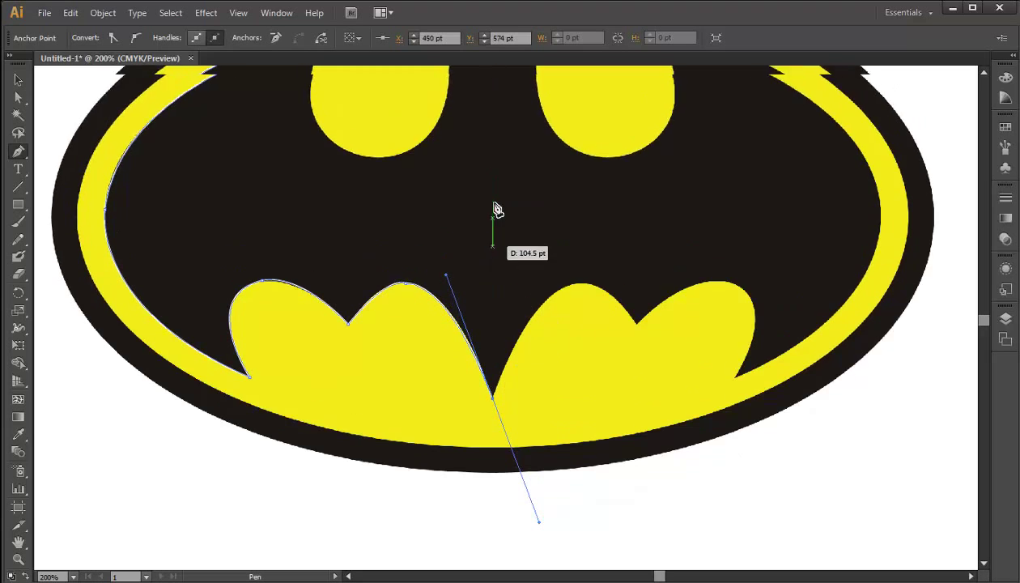
scroll(496, 210, up, 4)
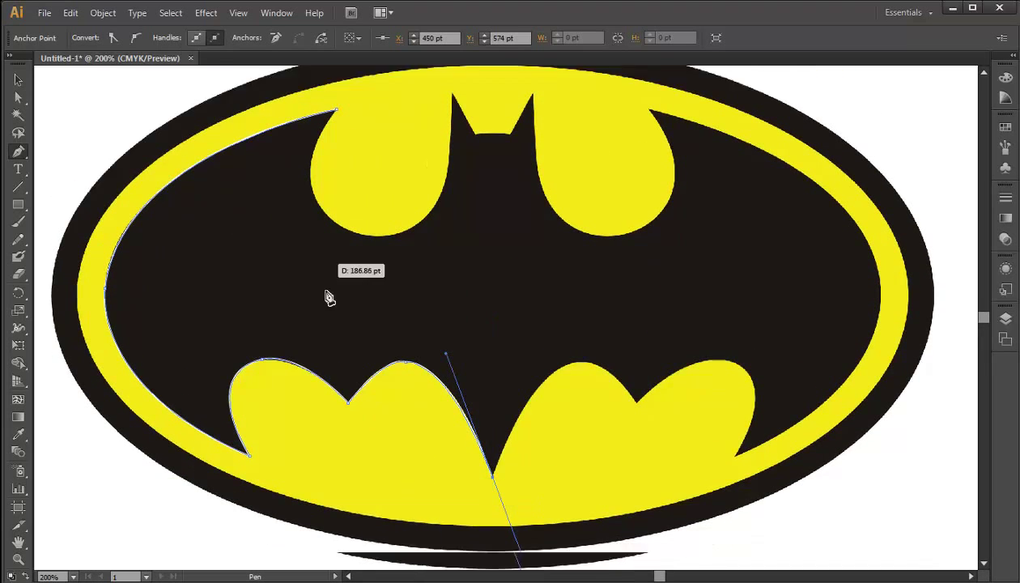
scroll(325, 296, down, 2)
click(19, 80)
scroll(633, 467, down, 1)
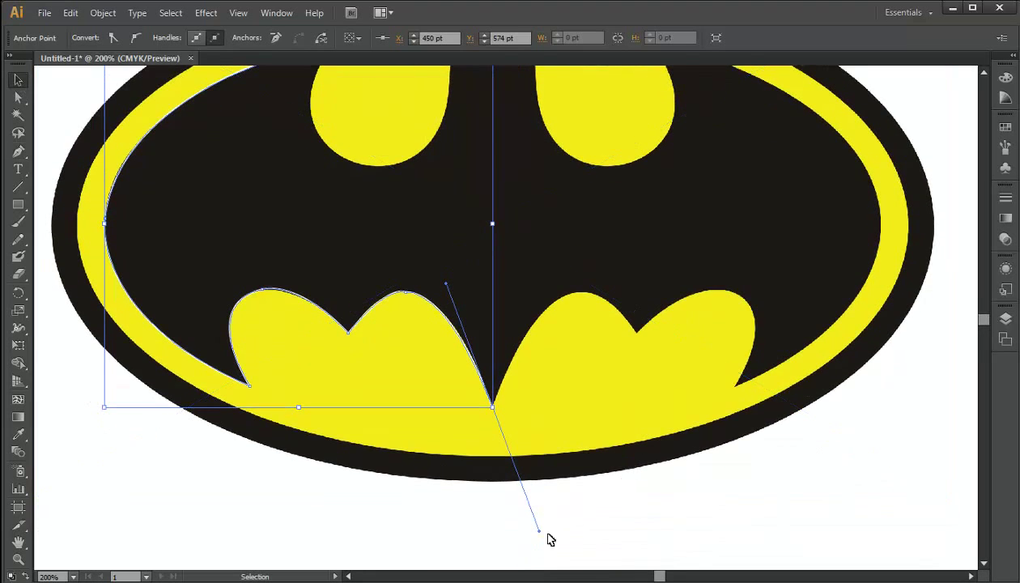
drag(538, 533, 492, 406)
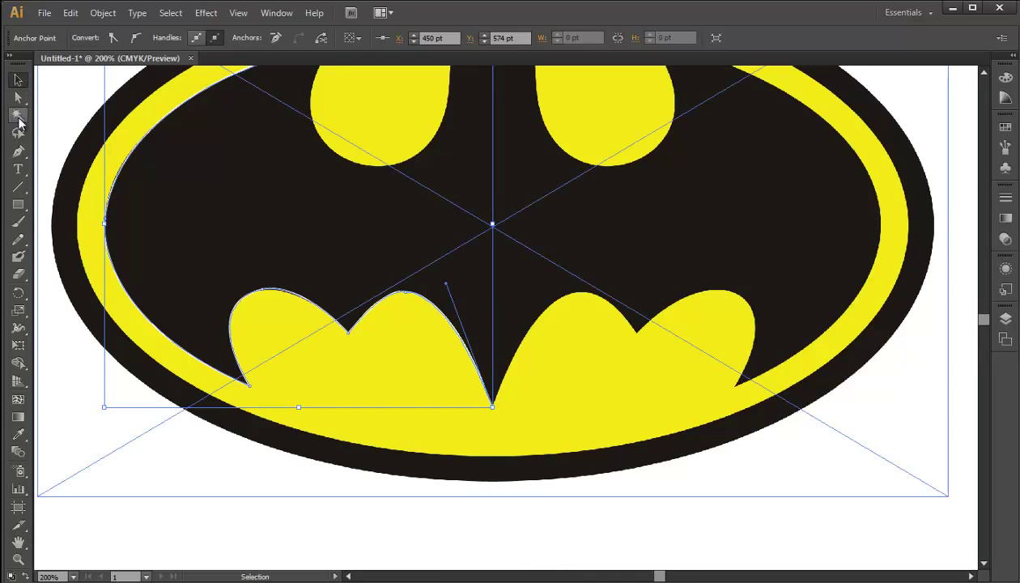
click(19, 151)
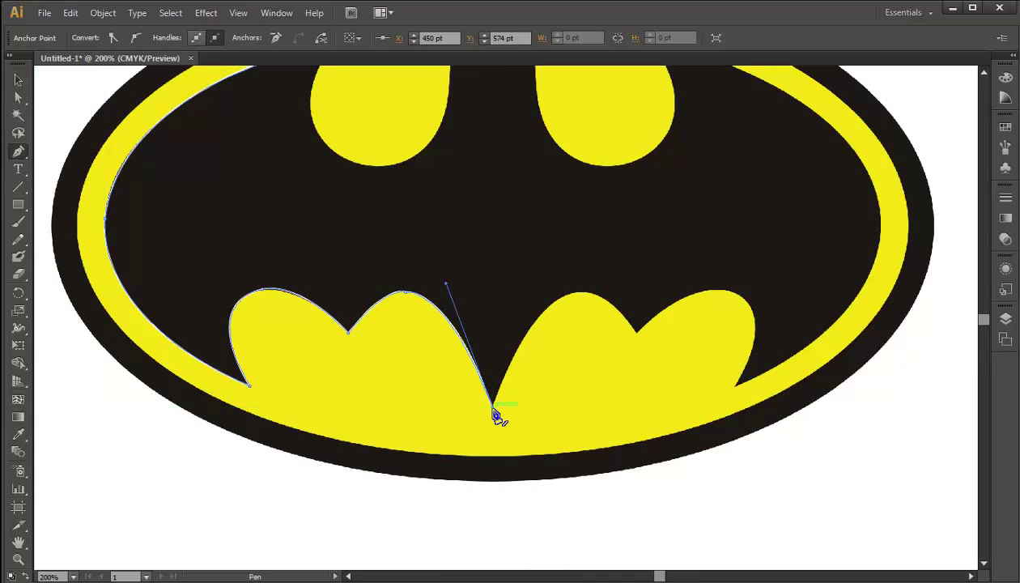
scroll(513, 385, up, 2)
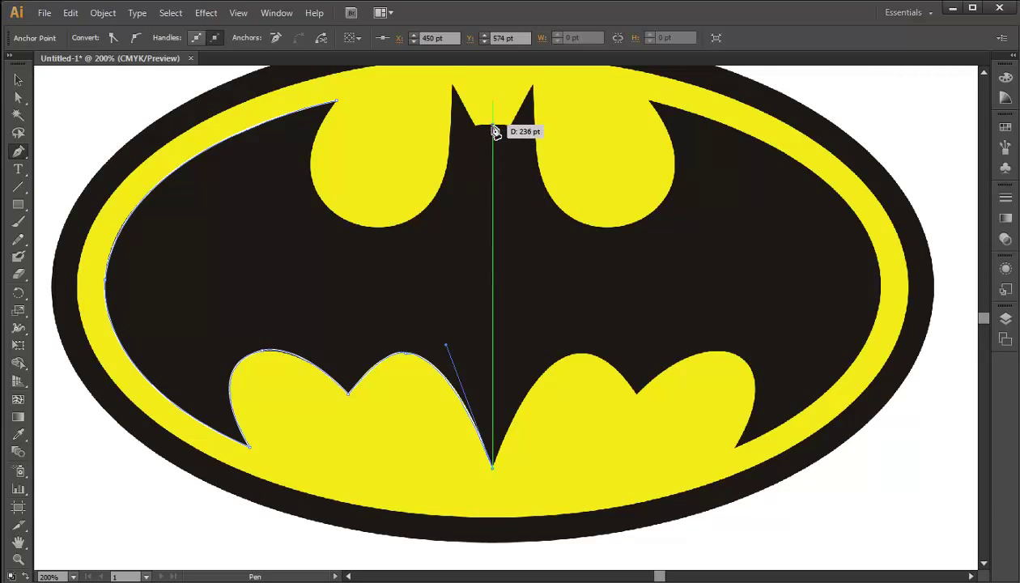
Place corner points at the head notch, left ear base and ear tip, curving down the ear edge
click(492, 128)
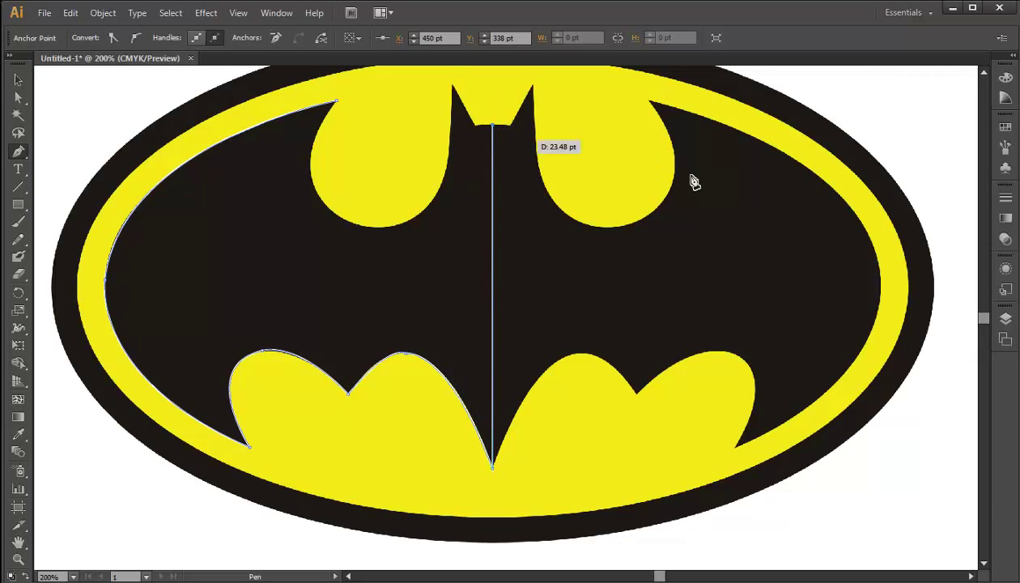
scroll(459, 341, up, 3)
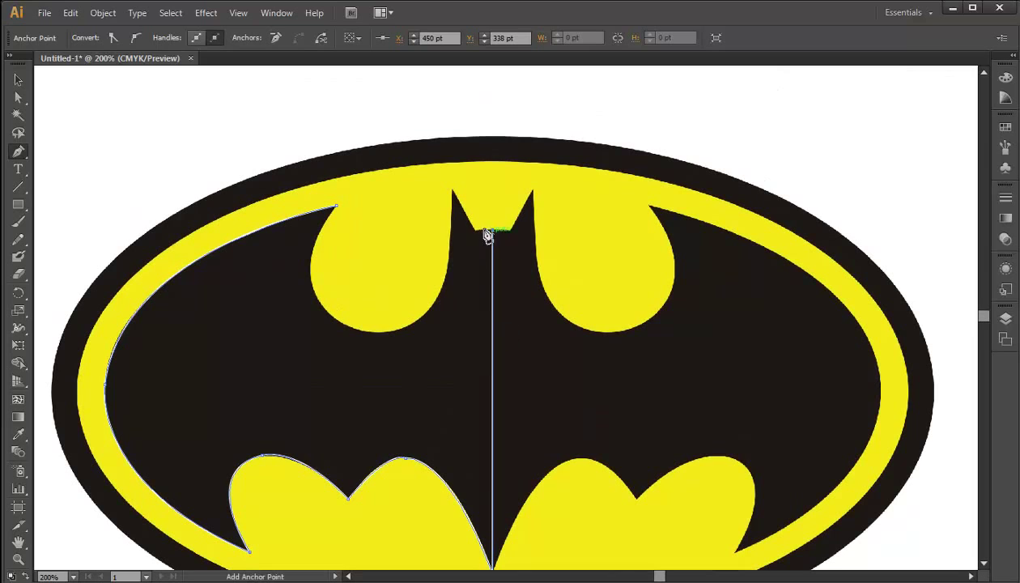
click(475, 230)
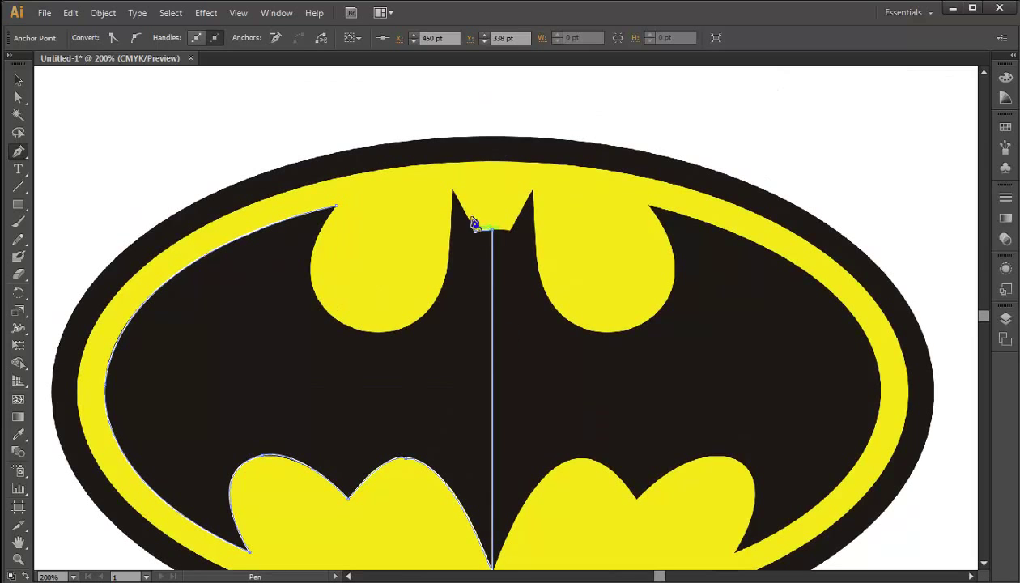
click(452, 191)
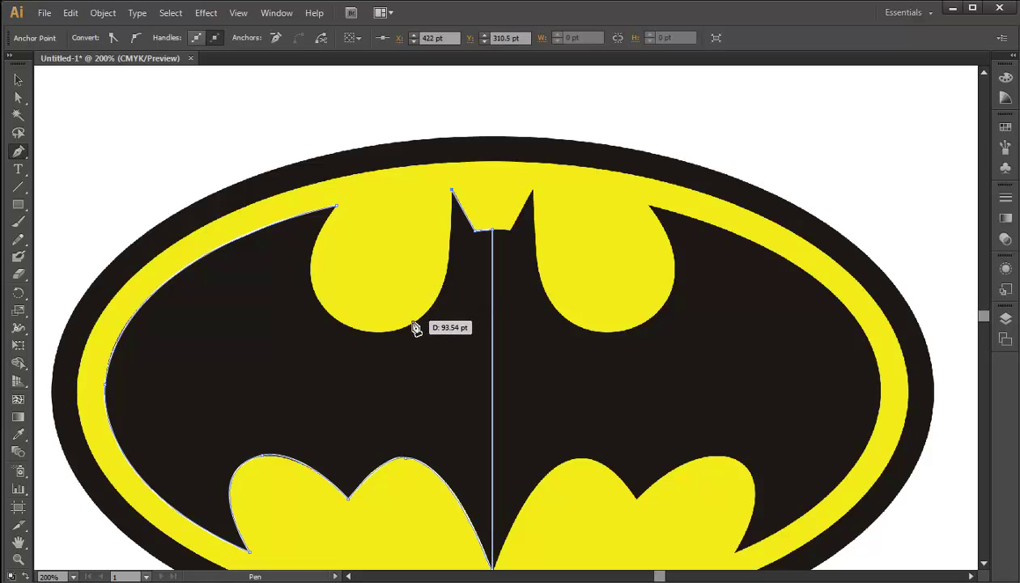
drag(410, 323, 356, 340)
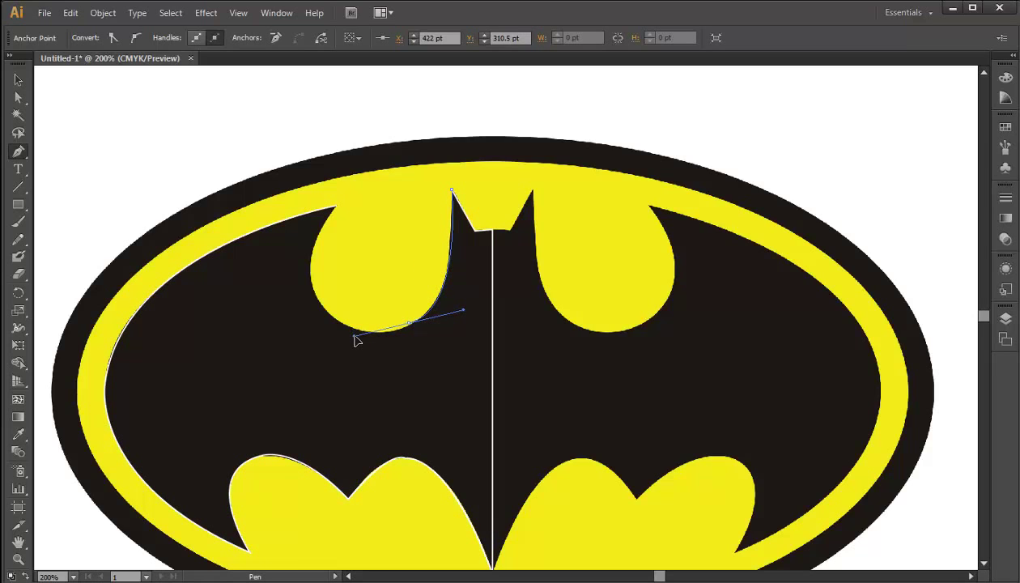
Curve the path under the upper-left lobe, refit its bottom anchor, and bring it back to the start
drag(356, 340, 354, 335)
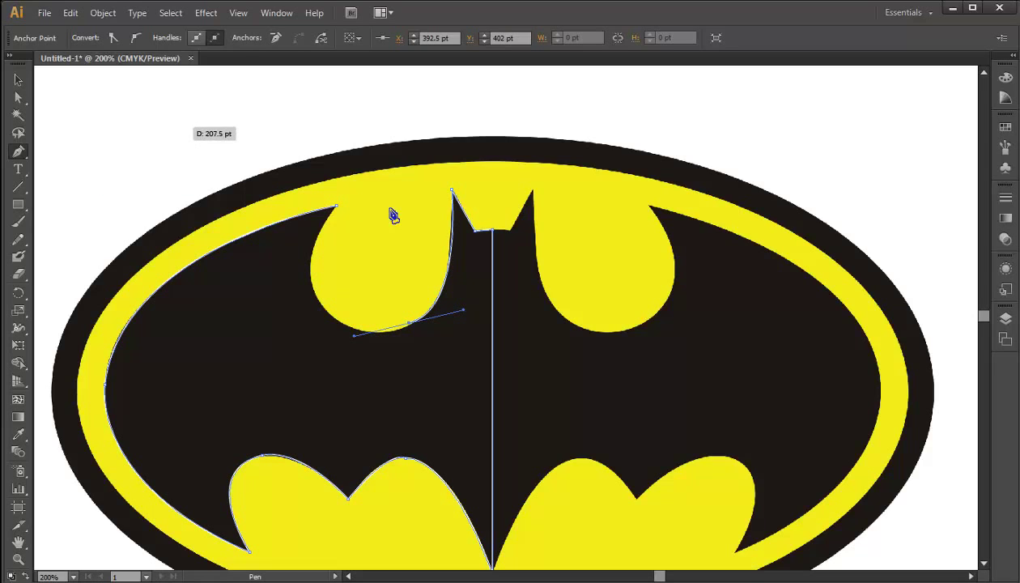
click(18, 80)
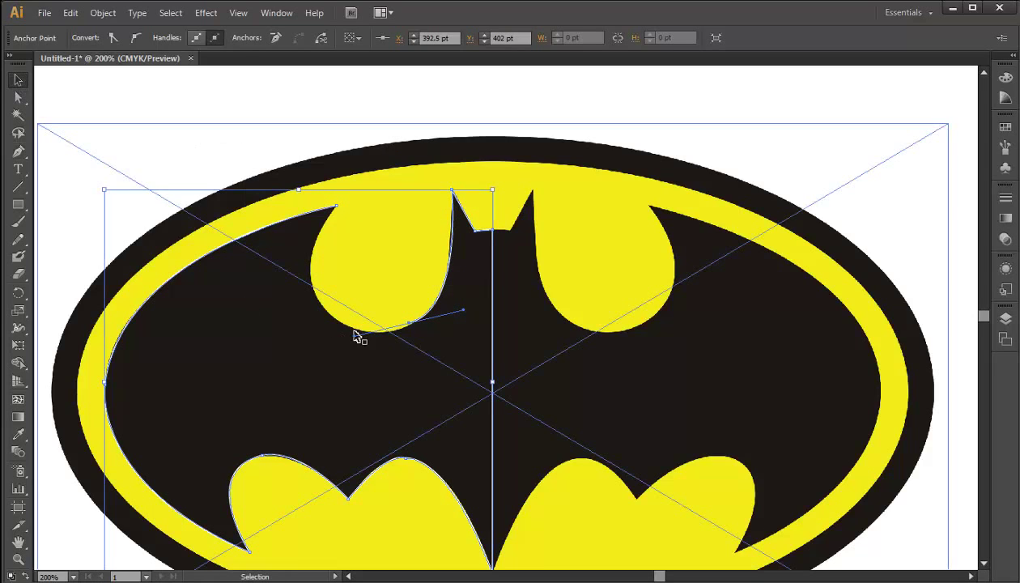
drag(354, 336, 409, 322)
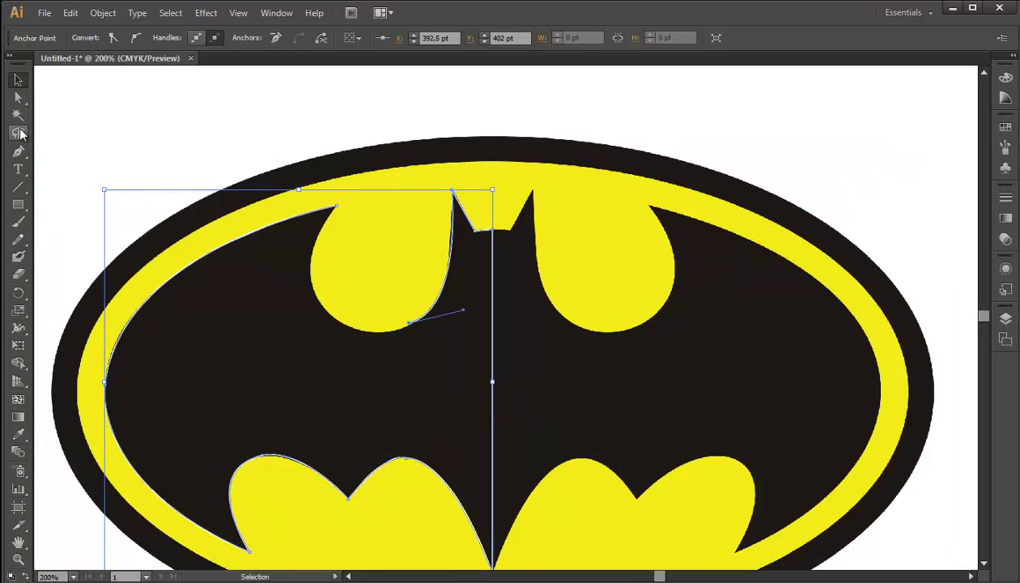
click(18, 151)
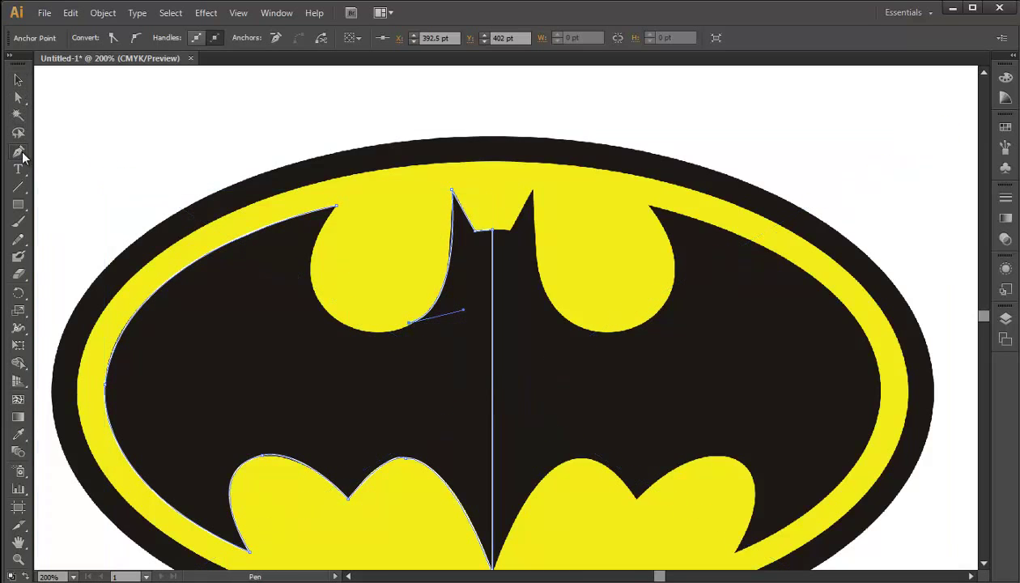
click(410, 323)
drag(337, 207, 387, 109)
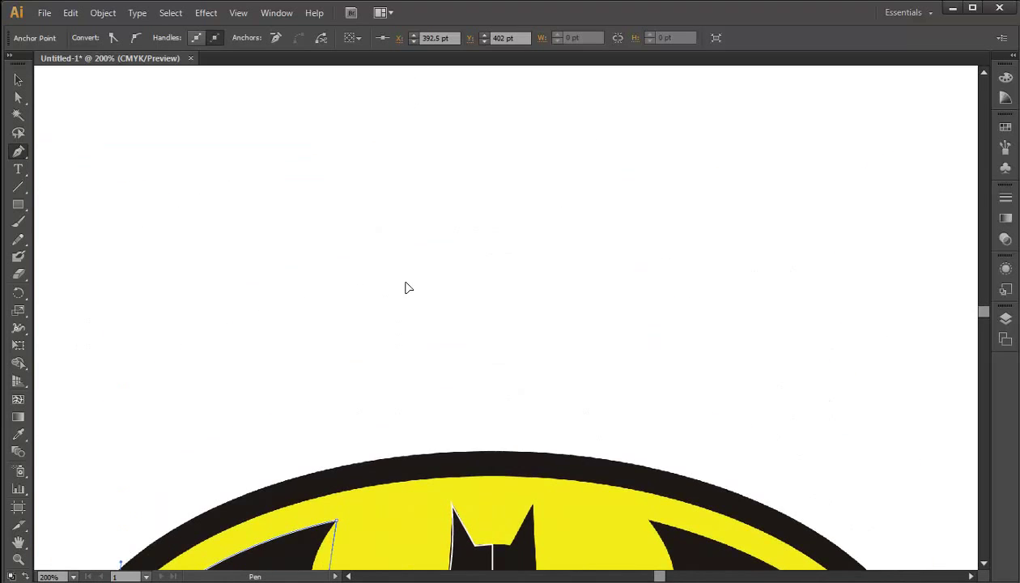
Undo the last pen point and redraw the curve around the upper-left lobe along the yellow edge
mouse_move(386, 110)
mouse_down()
mouse_move(366, 533)
mouse_move(432, 268)
mouse_move(396, 280)
mouse_up()
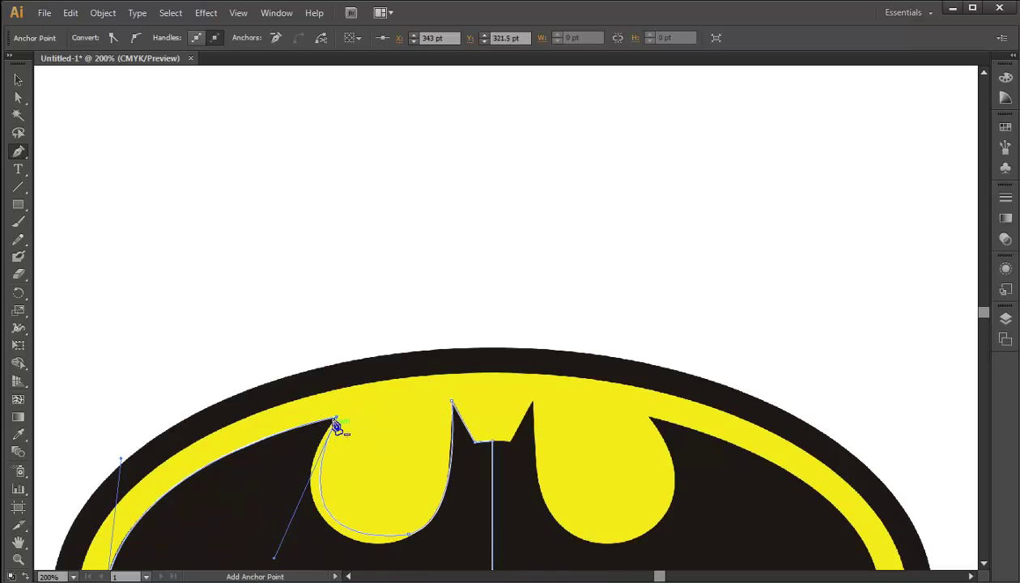
right_click(369, 417)
click(392, 422)
mouse_move(409, 534)
mouse_down()
mouse_move(332, 530)
mouse_move(316, 516)
mouse_up()
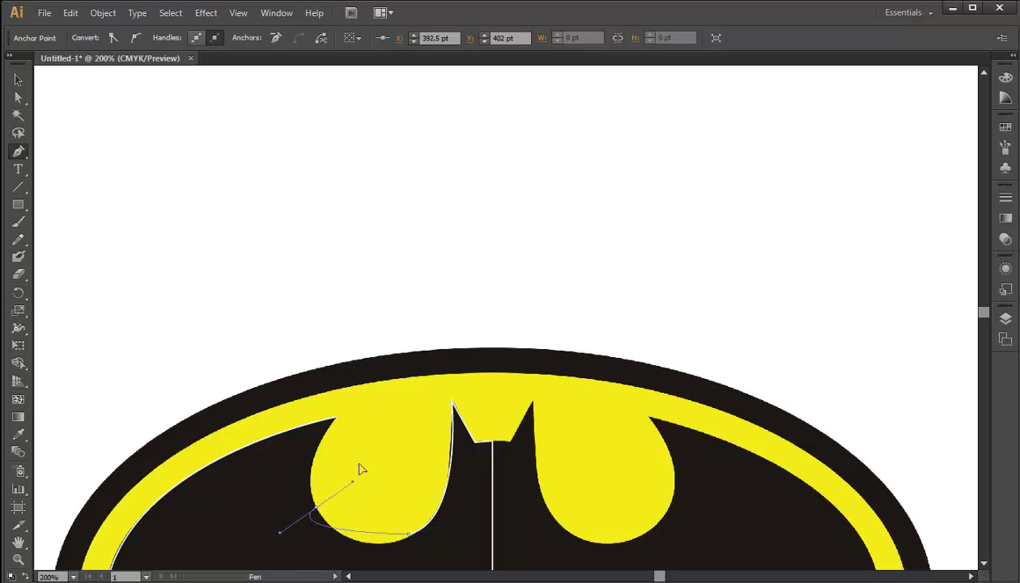
mouse_move(285, 422)
mouse_down()
mouse_move(285, 452)
mouse_move(266, 450)
mouse_move(274, 453)
mouse_up()
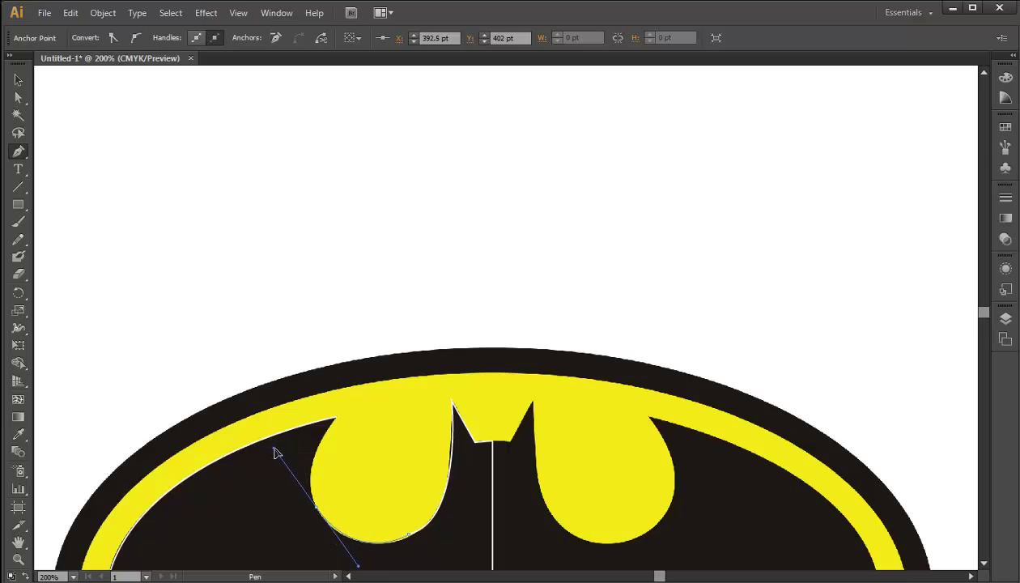
click(18, 79)
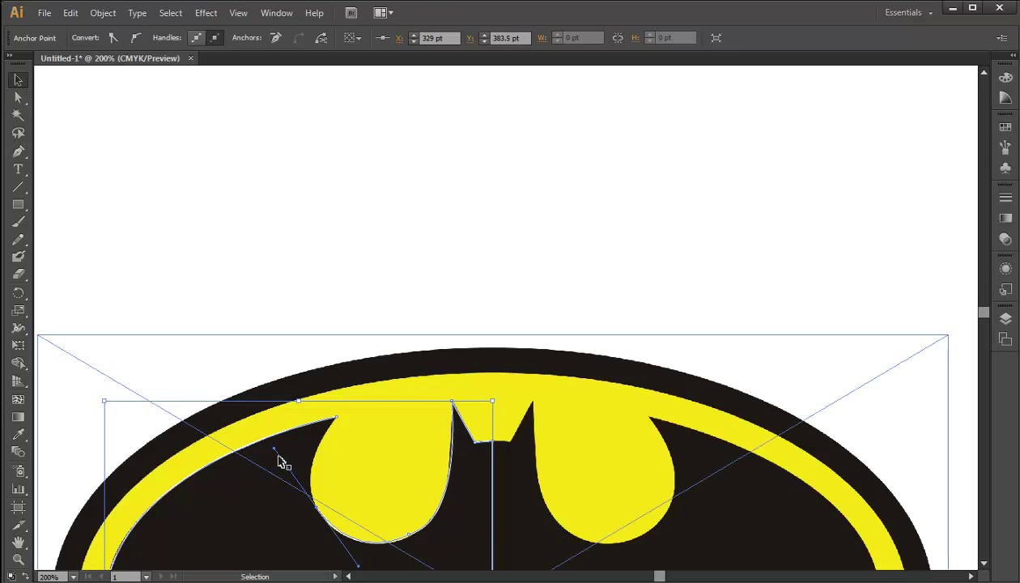
click(316, 508)
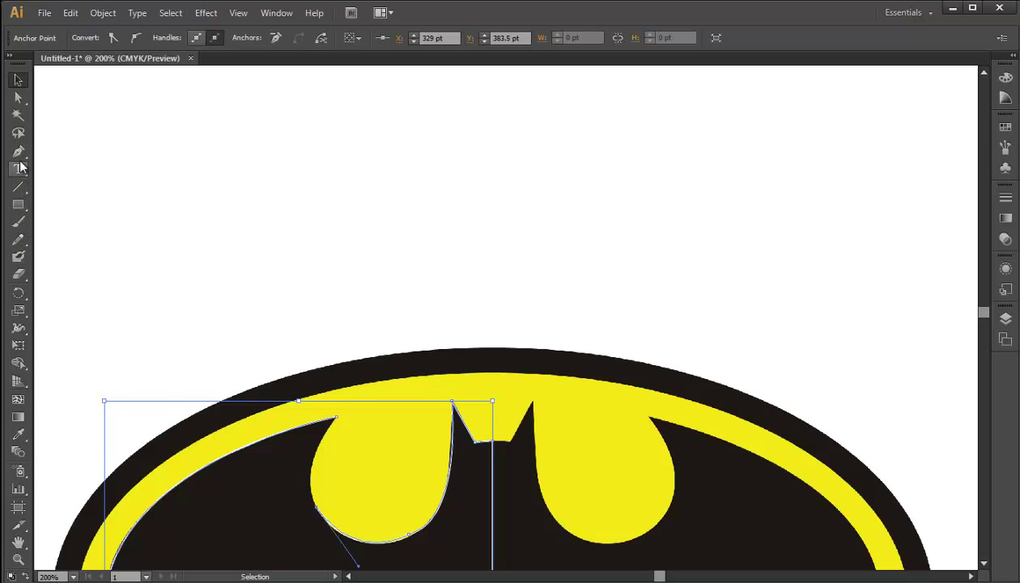
Resume from the open end, curve the final segment along the ear, then select the reference image
click(18, 151)
click(317, 508)
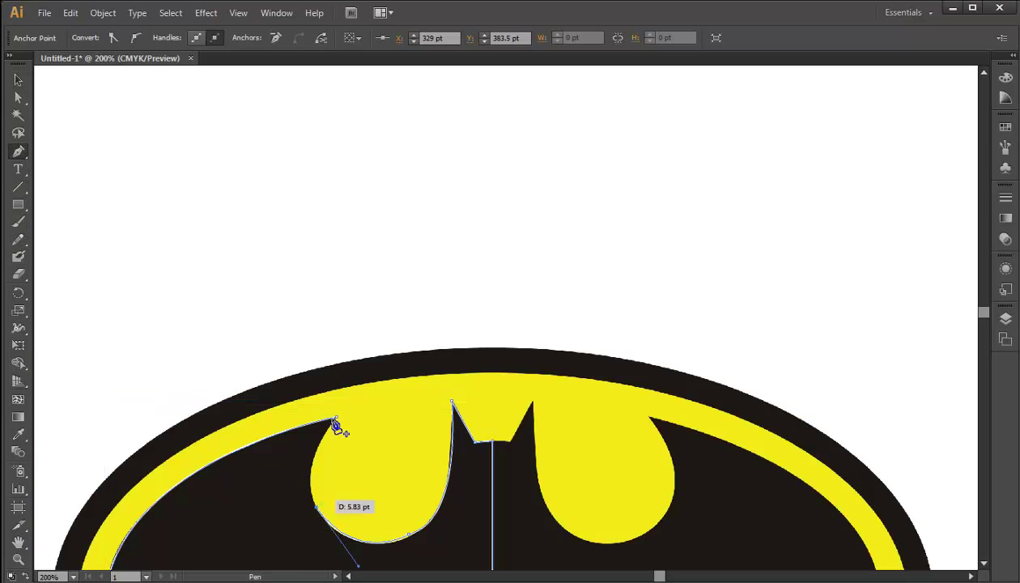
click(336, 418)
drag(359, 429, 376, 370)
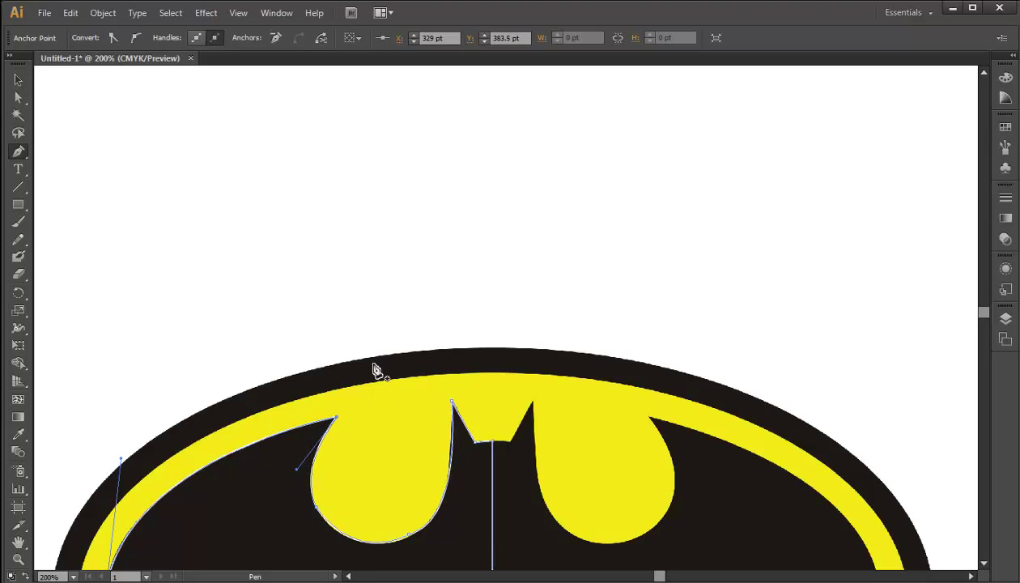
scroll(317, 385, down, 2)
scroll(316, 383, down, 3)
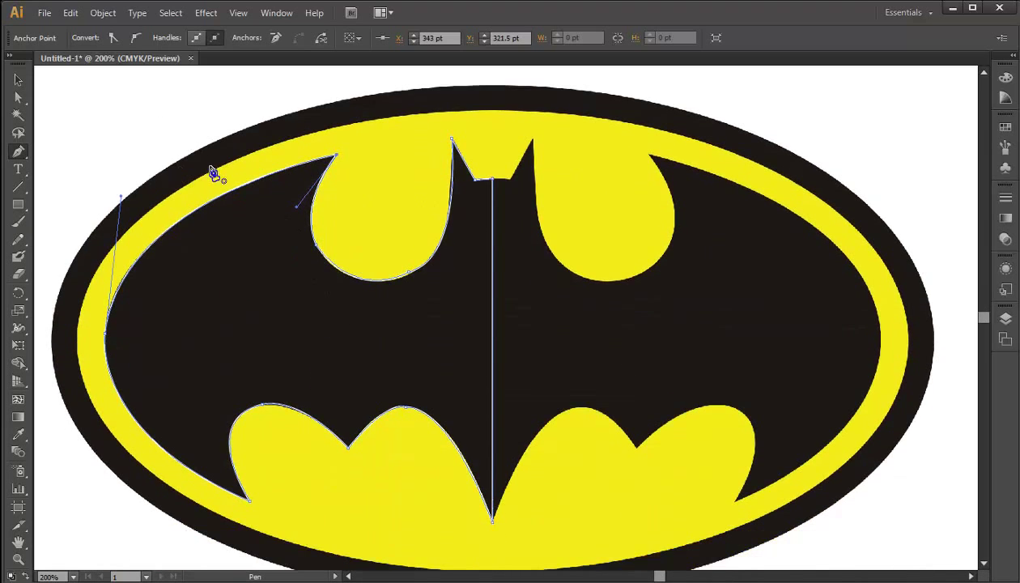
click(14, 76)
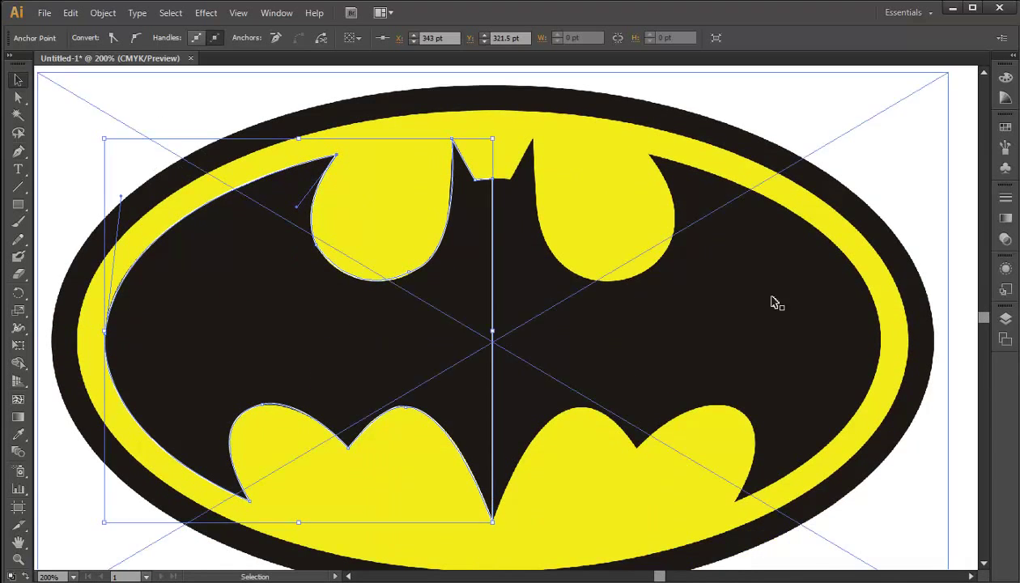
click(818, 301)
Delete the reference image and give the half-bat outline a black stroke
key(ctrl+shift+a)
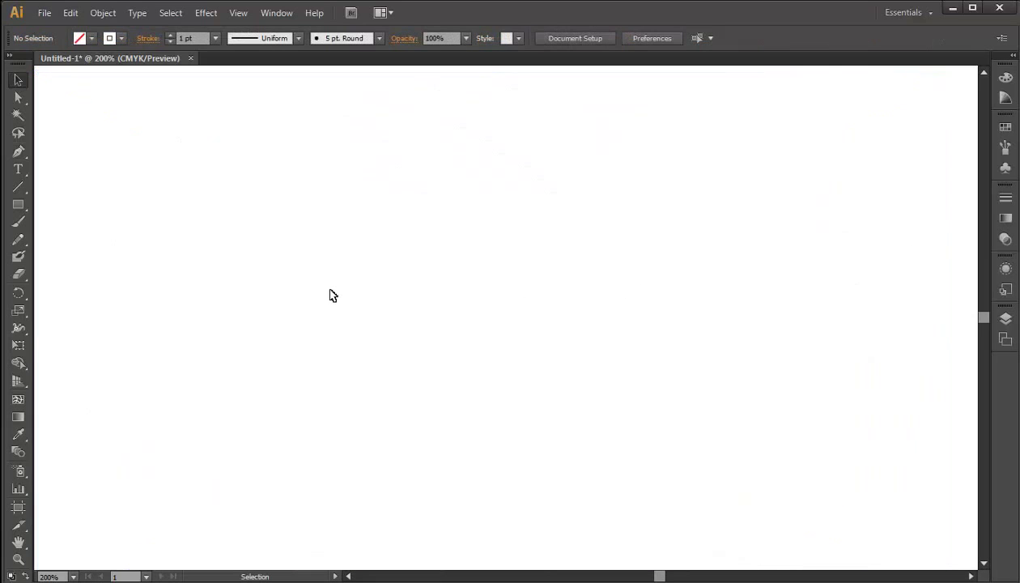
click(492, 272)
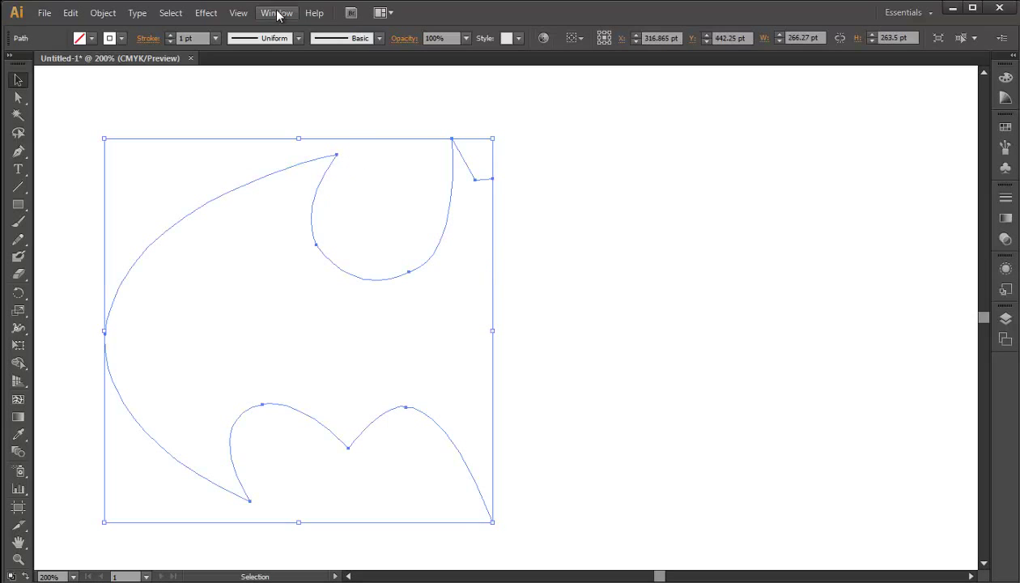
click(120, 38)
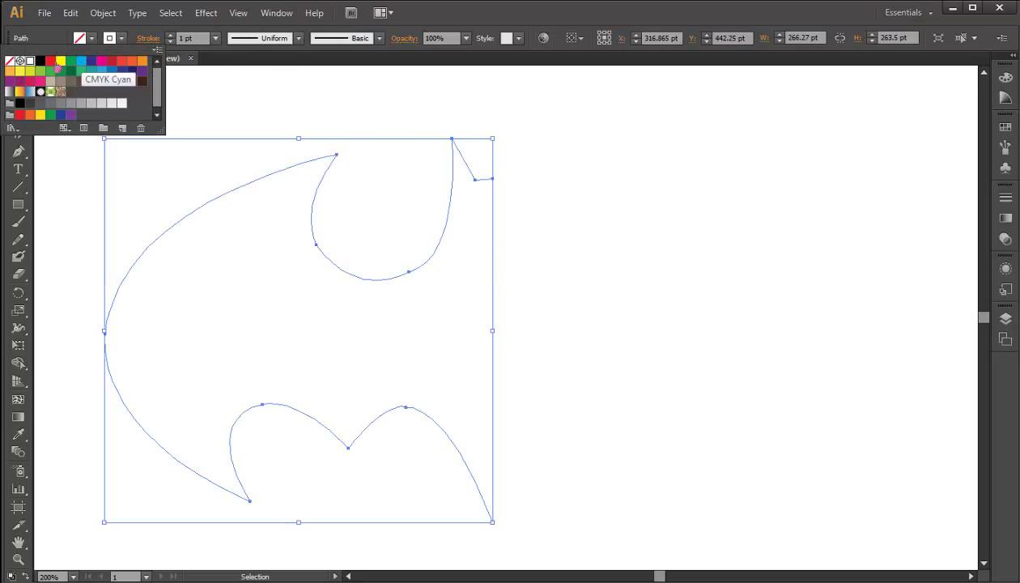
click(39, 61)
click(648, 279)
drag(376, 331, 478, 353)
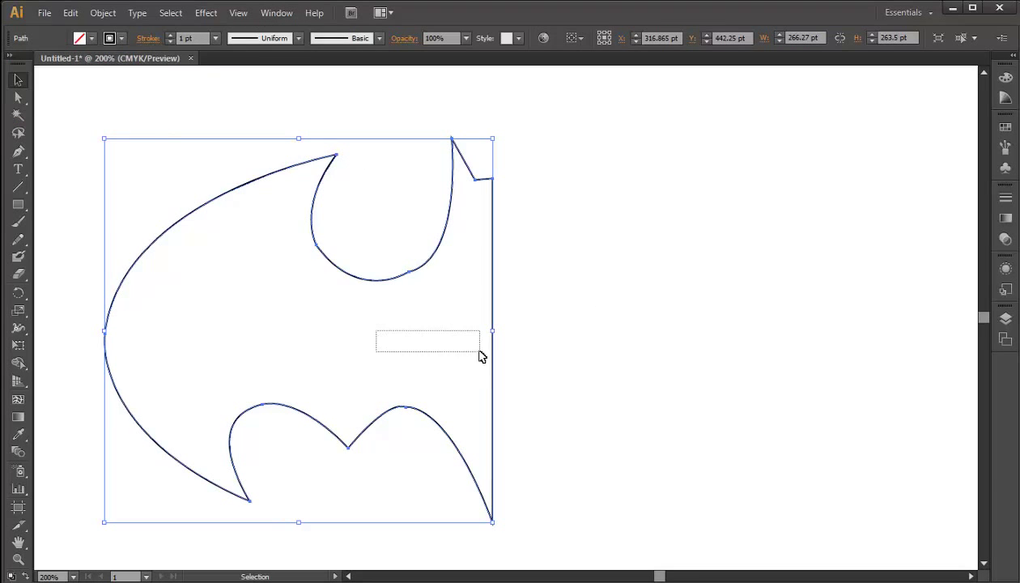
mouse_move(410, 223)
mouse_down()
mouse_move(462, 282)
mouse_move(615, 264)
mouse_up()
Scale the half-bat outline up to 423.909 × 419.5 pt, nudge it upward, and deselect it
scroll(572, 277, down, 2)
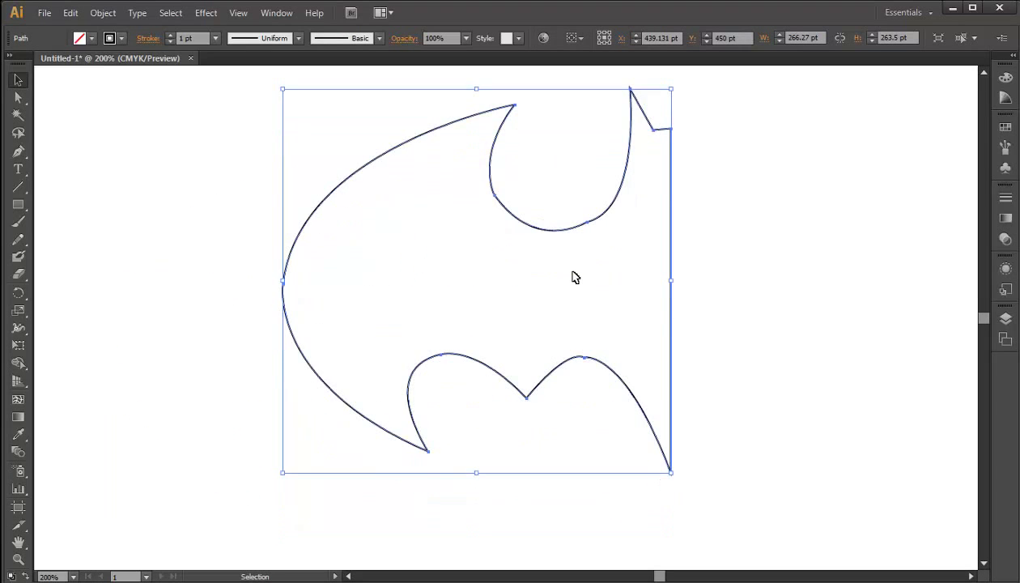
alt+scroll(573, 277, down, 1)
alt+scroll(572, 277, down, 1)
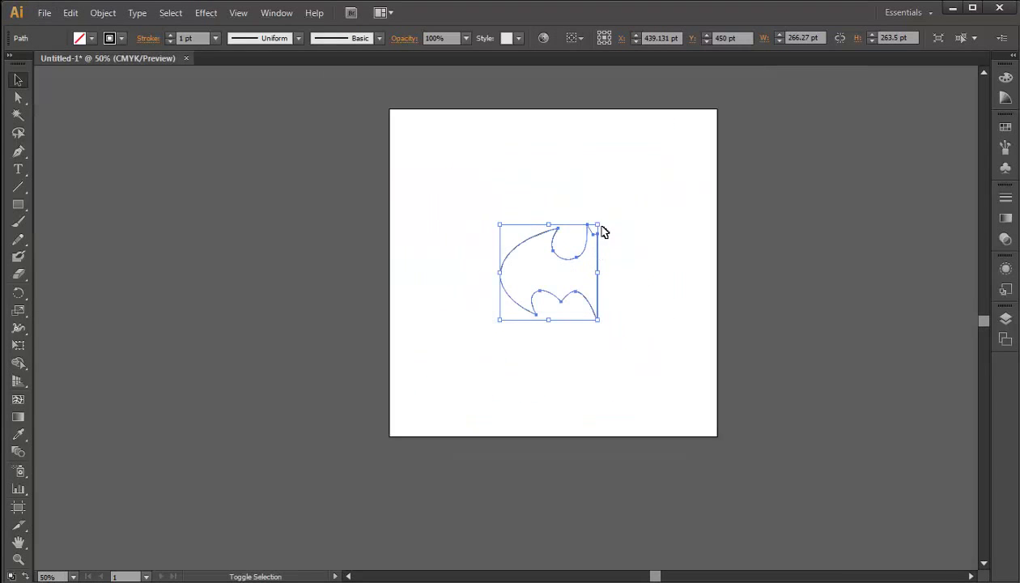
drag(598, 228, 662, 199)
scroll(661, 213, up, 5)
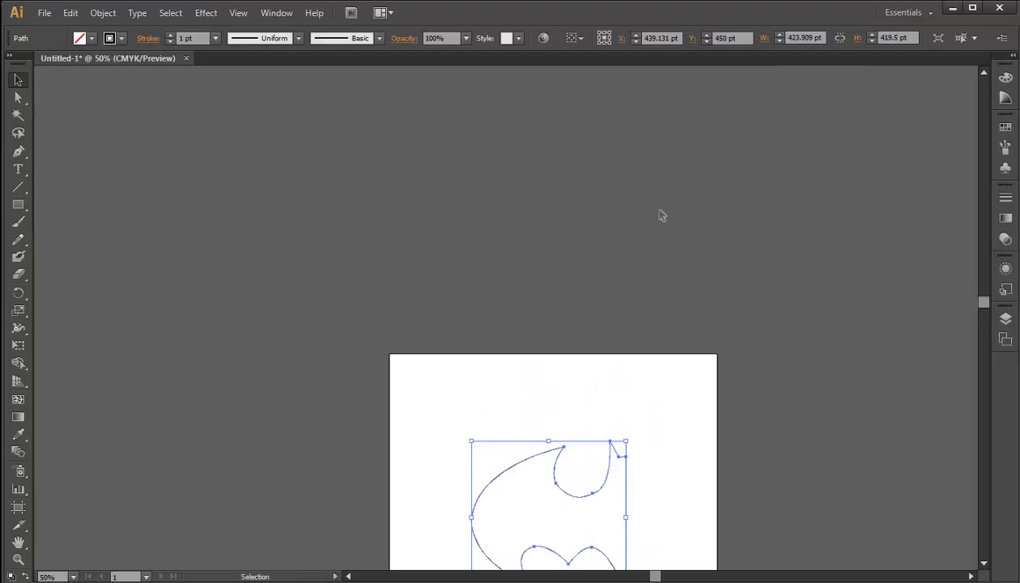
scroll(661, 214, down, 4)
alt+scroll(660, 312, up, 4)
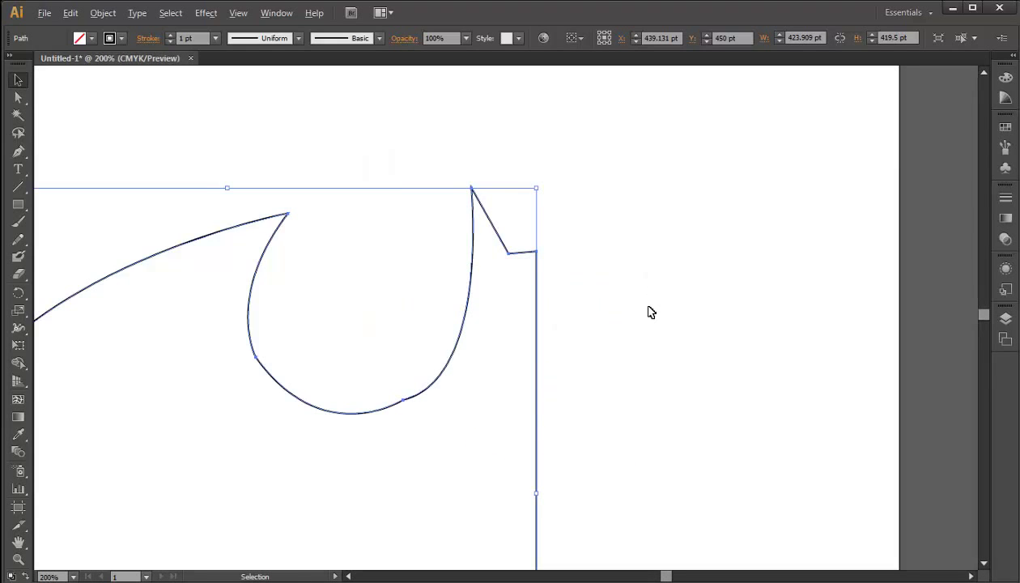
alt+scroll(650, 312, down, 1)
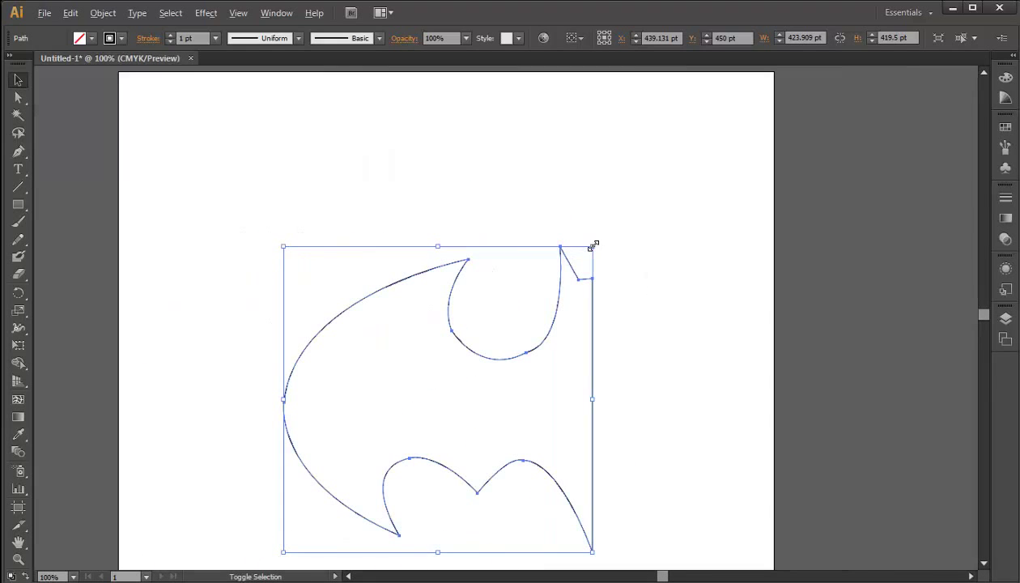
drag(591, 246, 781, 95)
click(551, 351)
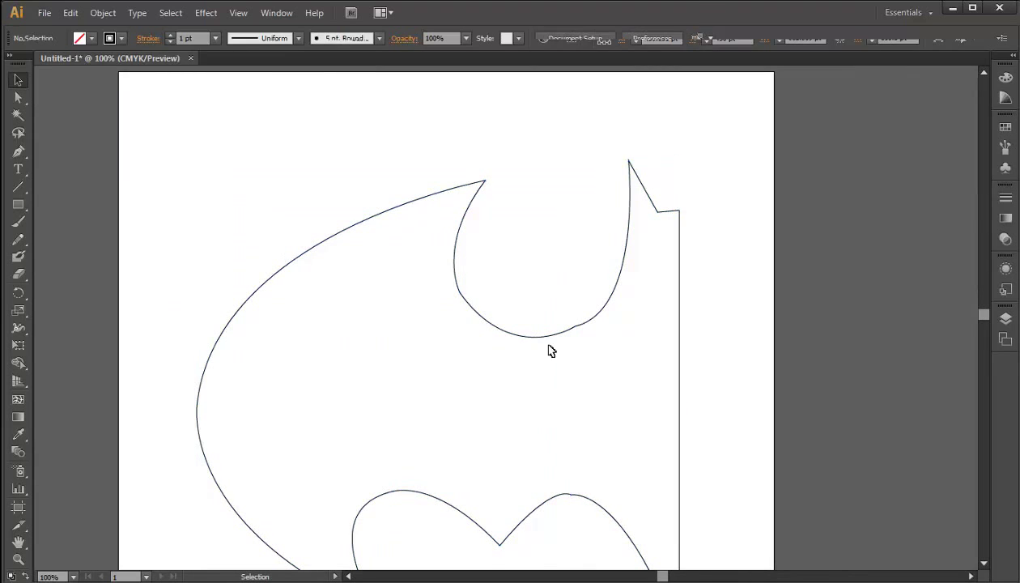
drag(548, 335, 544, 305)
click(112, 95)
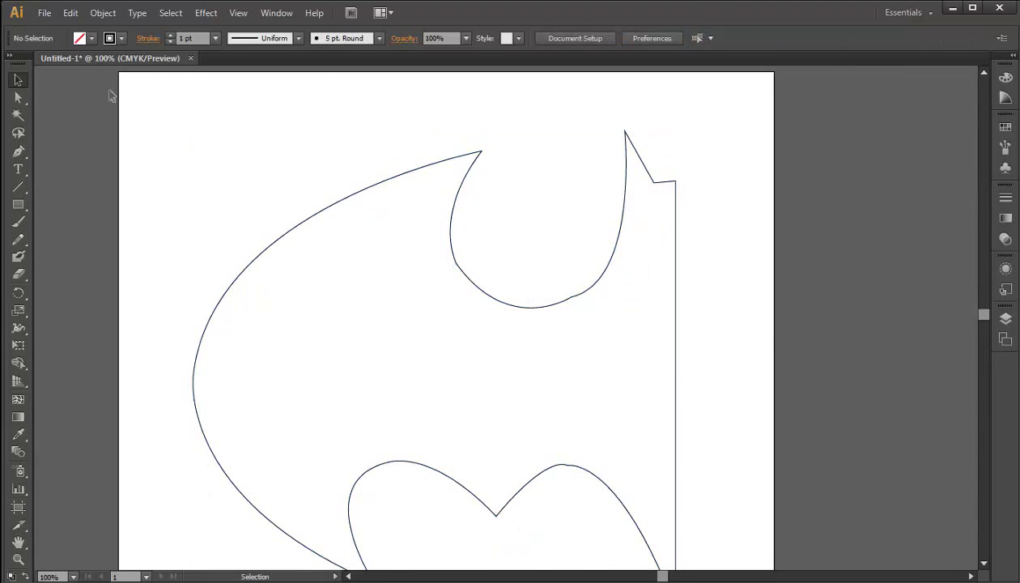
click(44, 12)
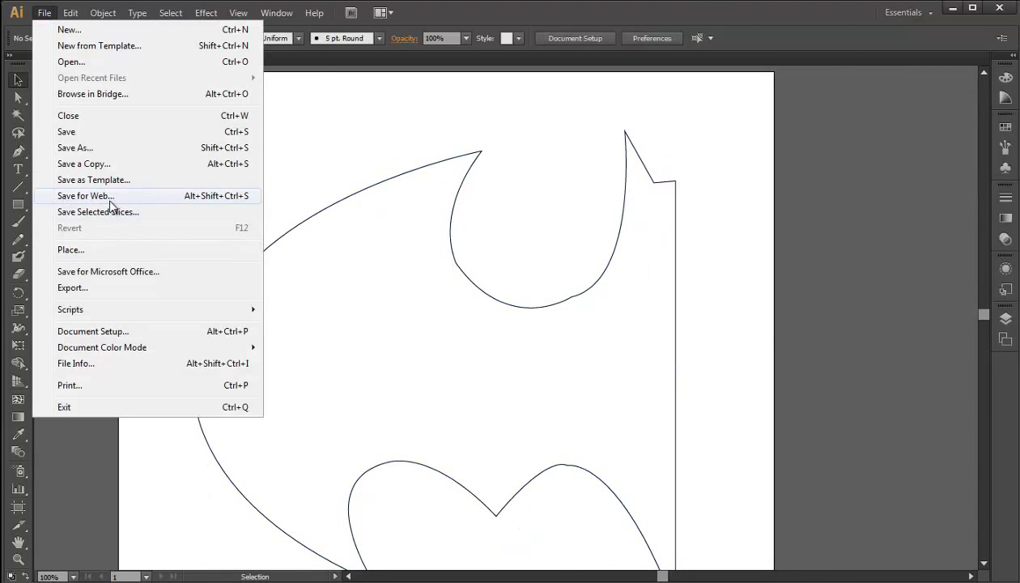
Set the Save for Web export format to PNG-24
click(136, 197)
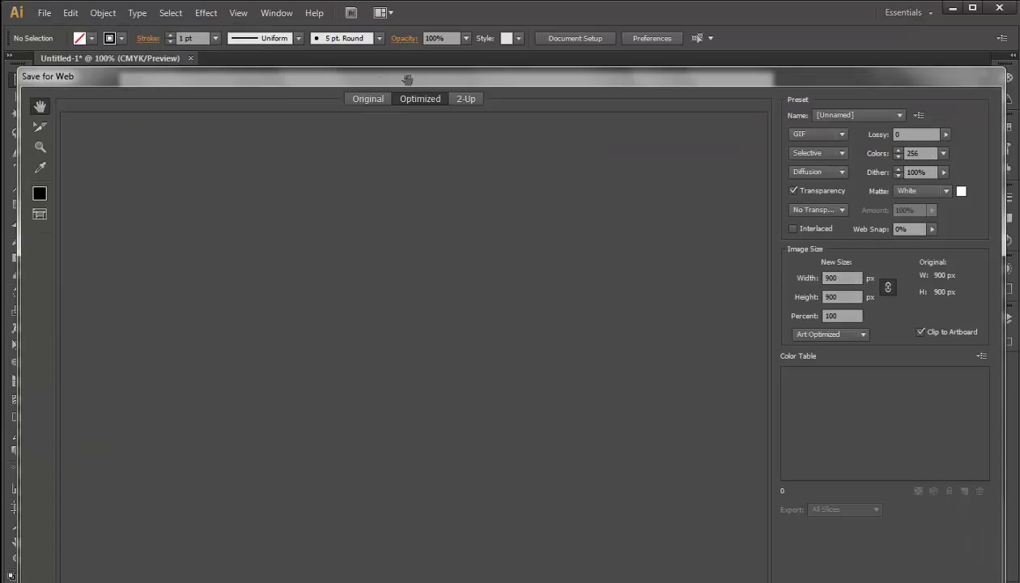
mouse_move(408, 79)
mouse_down()
mouse_move(402, 42)
mouse_move(381, 307)
mouse_up()
drag(433, 239, 437, 67)
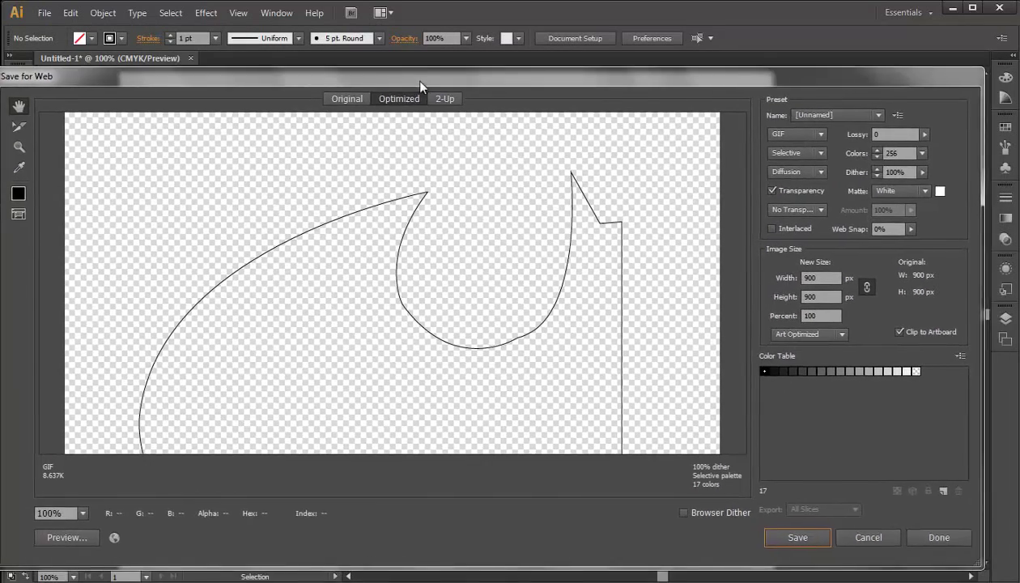
click(812, 125)
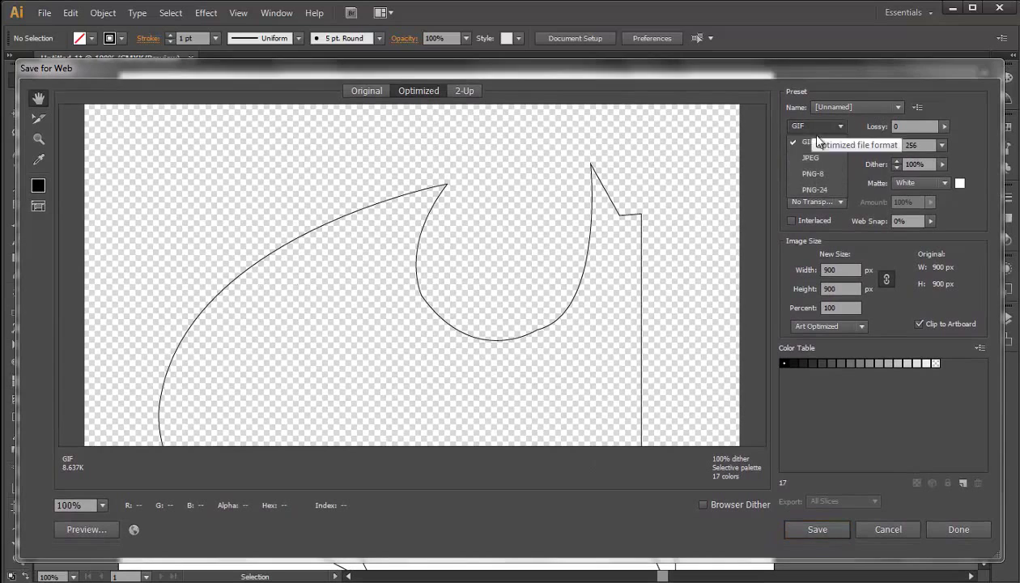
click(806, 185)
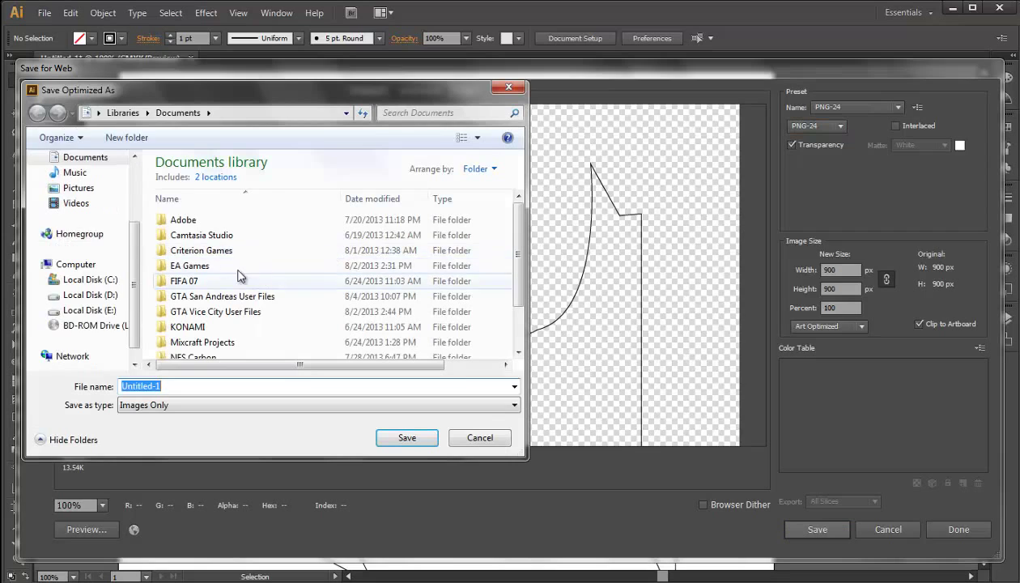
Save the PNG as 'Batman logo tutorial' in Desktop > AI ILLUSTRATIONS
scroll(100, 207, up, 3)
click(74, 178)
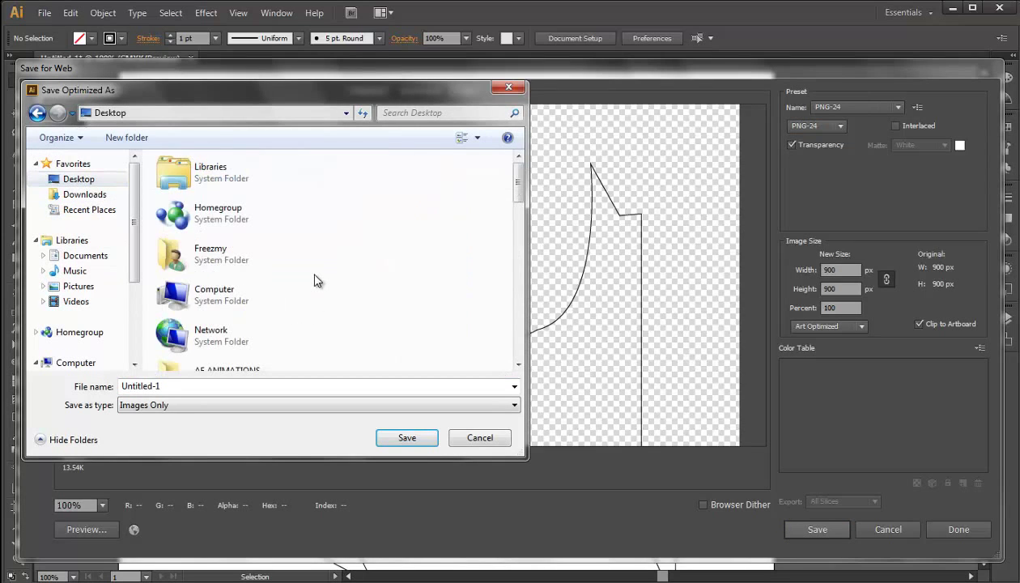
scroll(316, 280, down, 2)
click(279, 215)
click(219, 201)
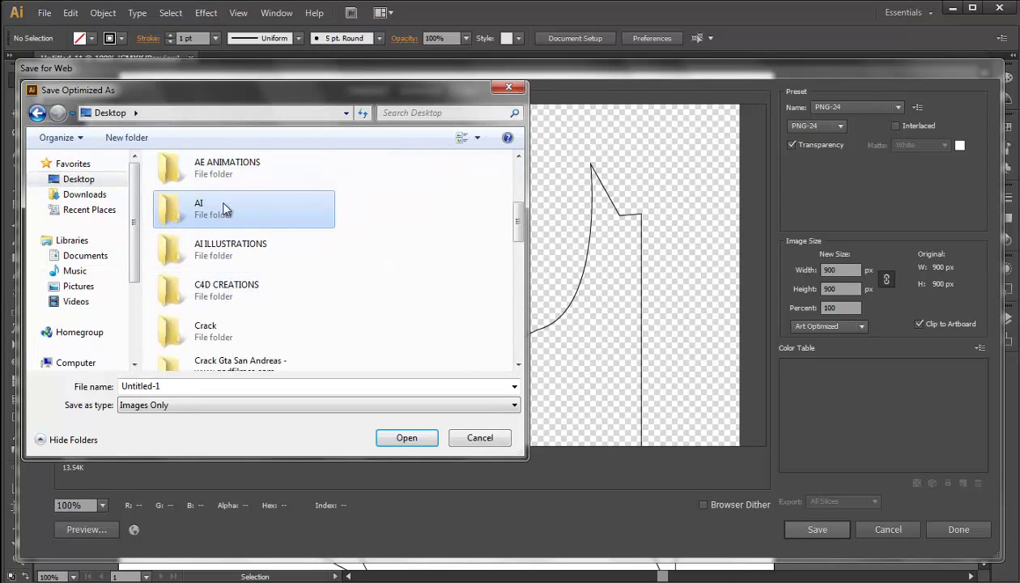
double_click(223, 253)
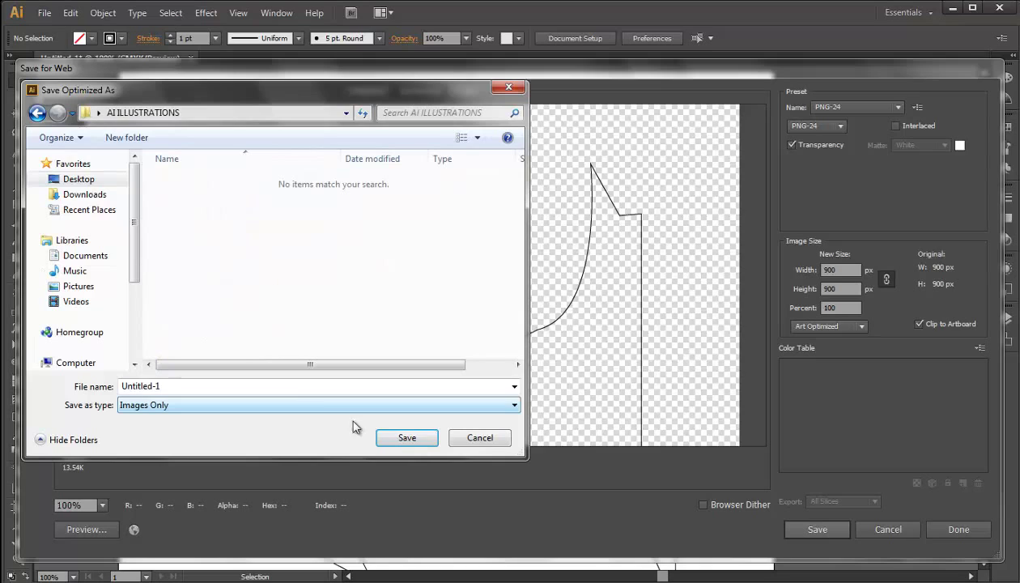
drag(212, 386, 90, 380)
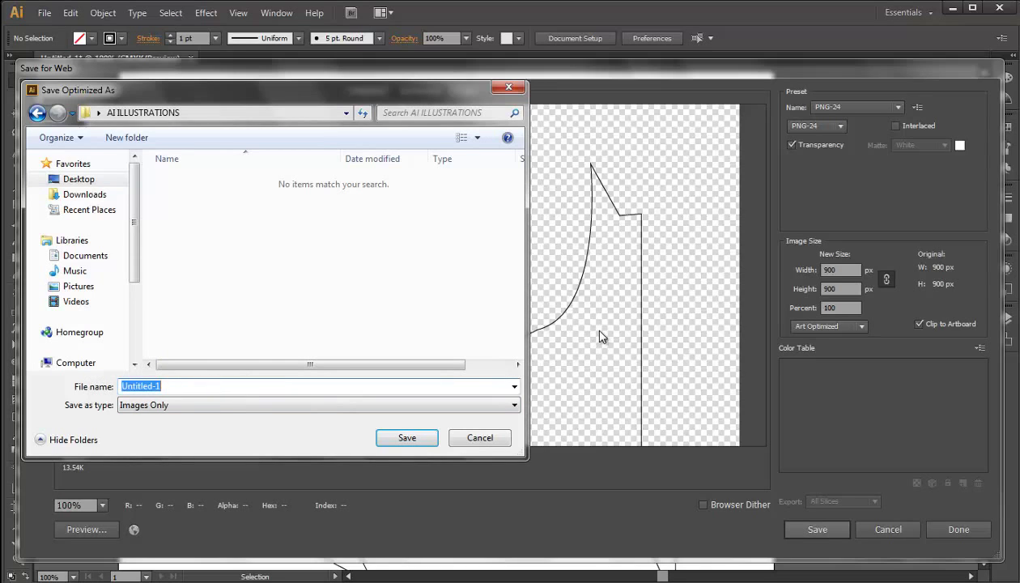
text(Batman logo tutorial)
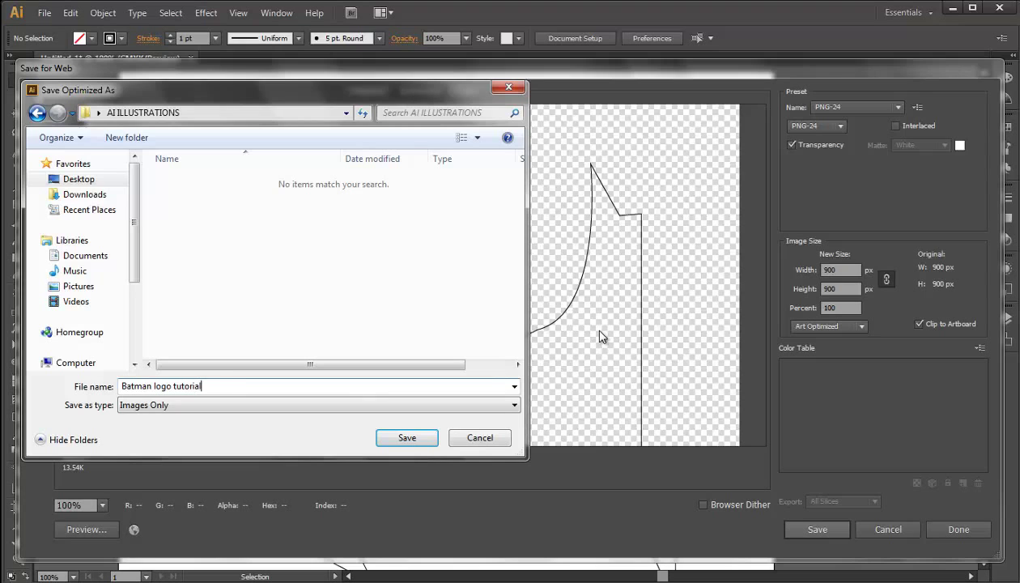
click(394, 429)
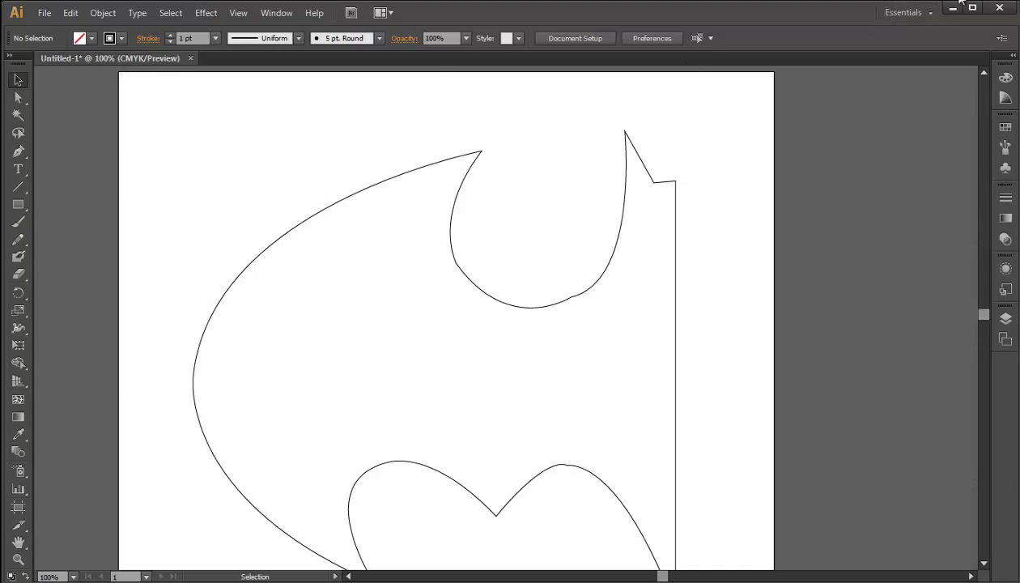
click(953, 8)
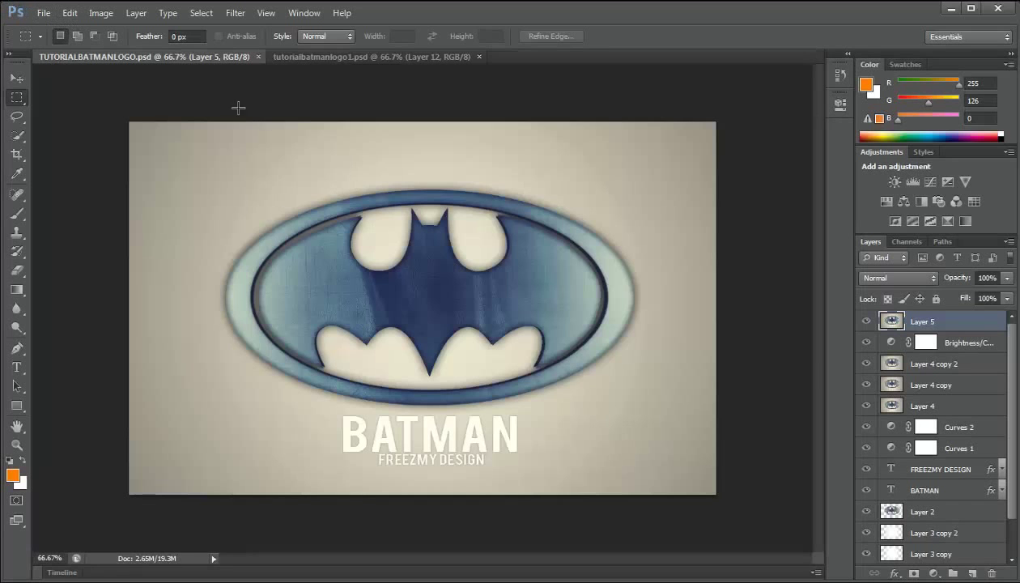
Create a trial 900 × 900 document, then close it
click(44, 12)
click(44, 32)
double_click(463, 278)
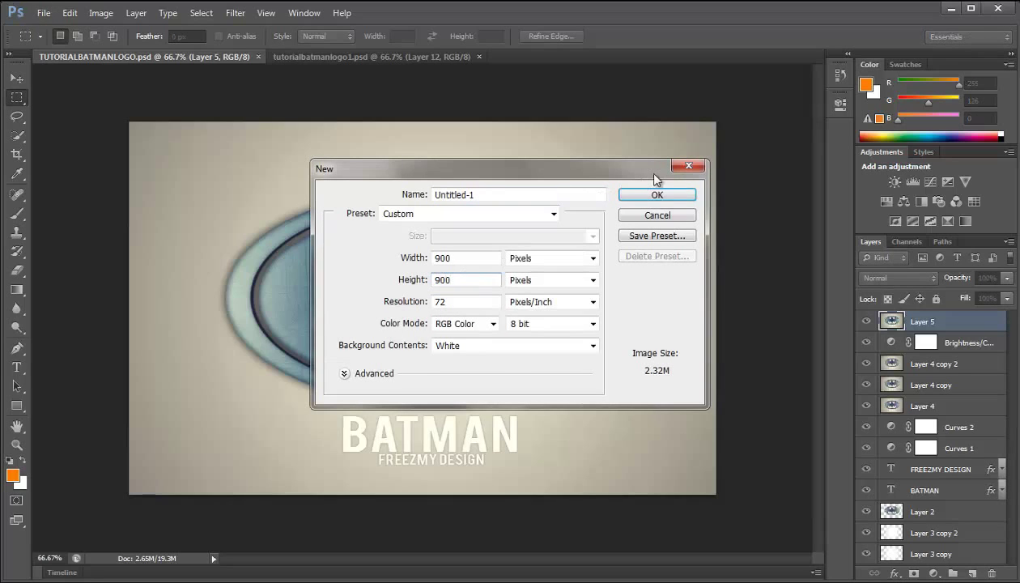
click(656, 194)
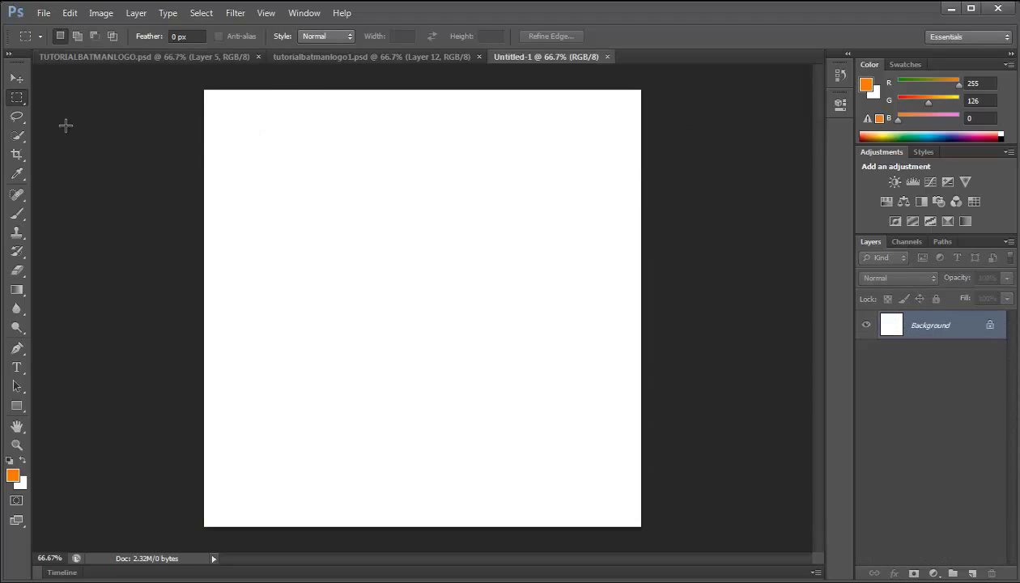
click(609, 57)
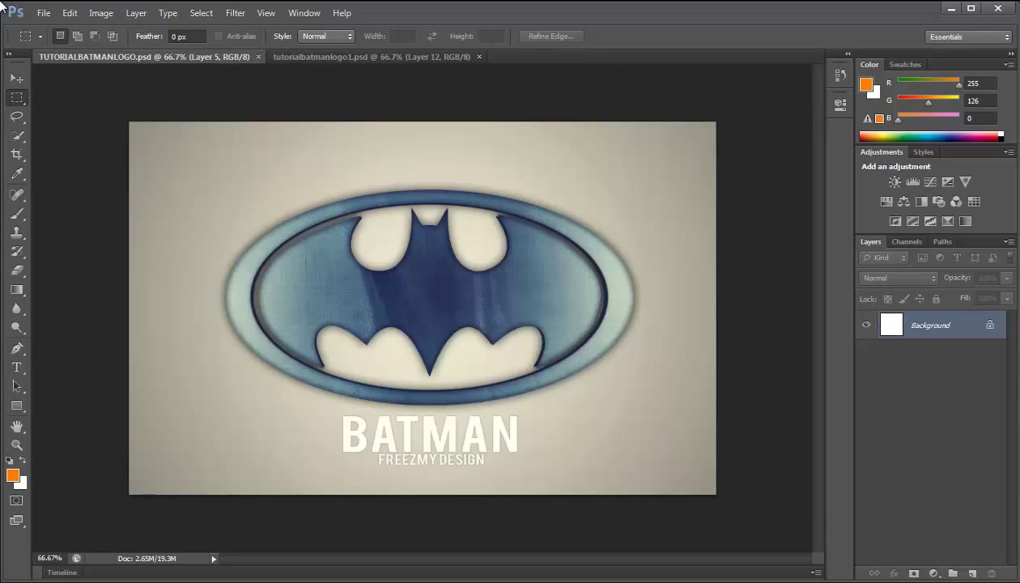
Create a new 900 × 900 pixel document with a transparent background
click(43, 13)
click(60, 31)
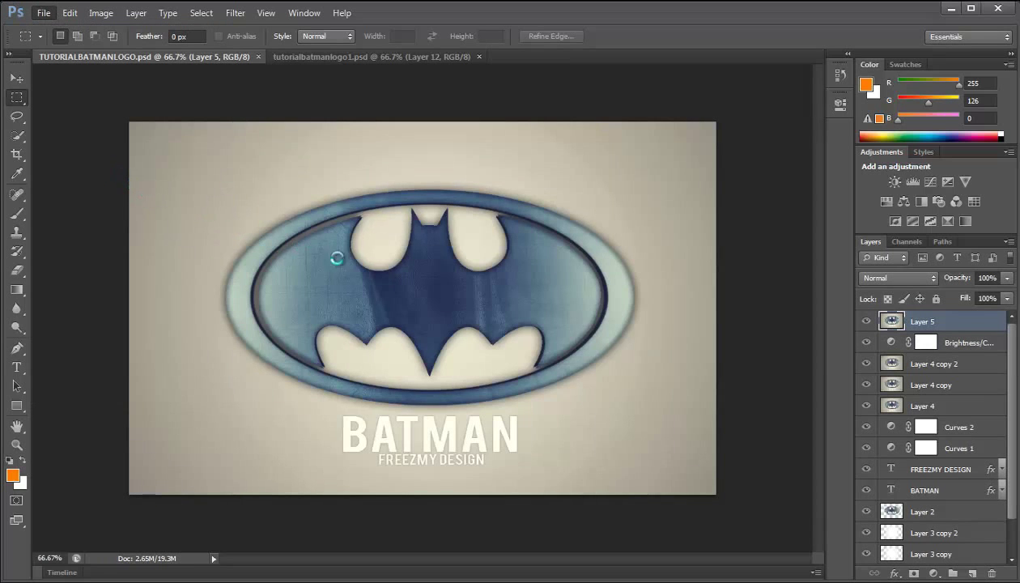
click(547, 258)
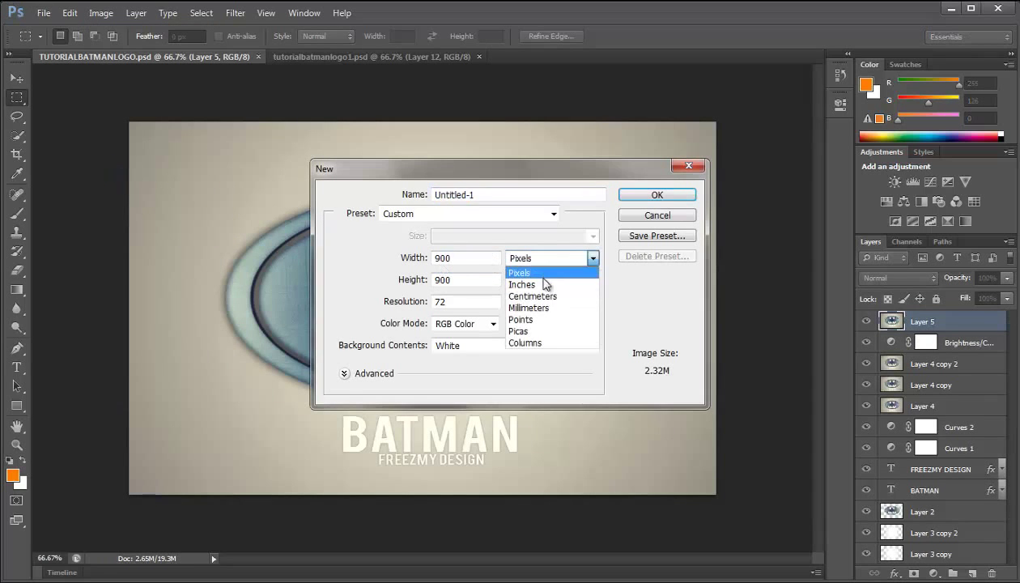
click(547, 284)
click(546, 259)
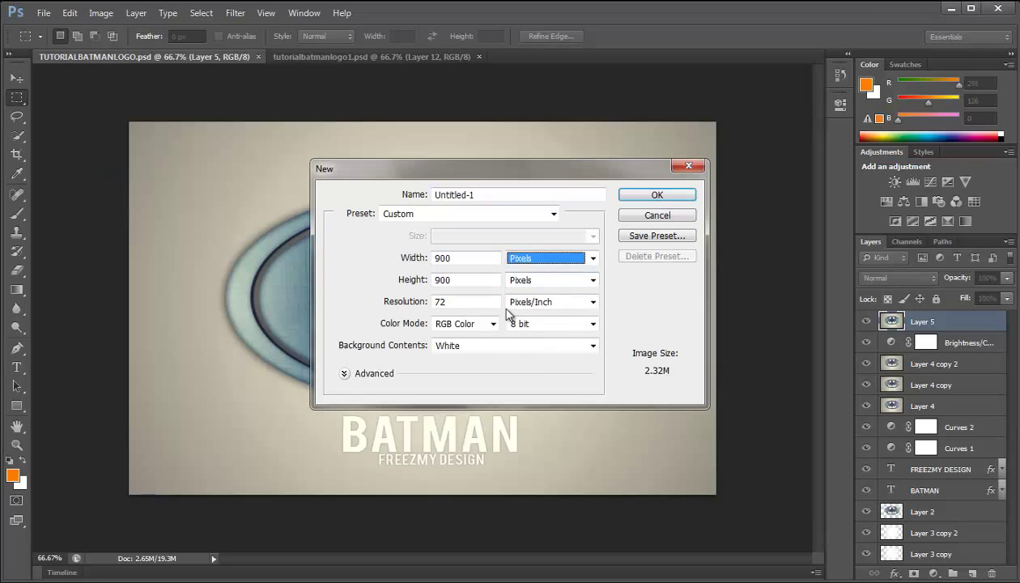
click(592, 346)
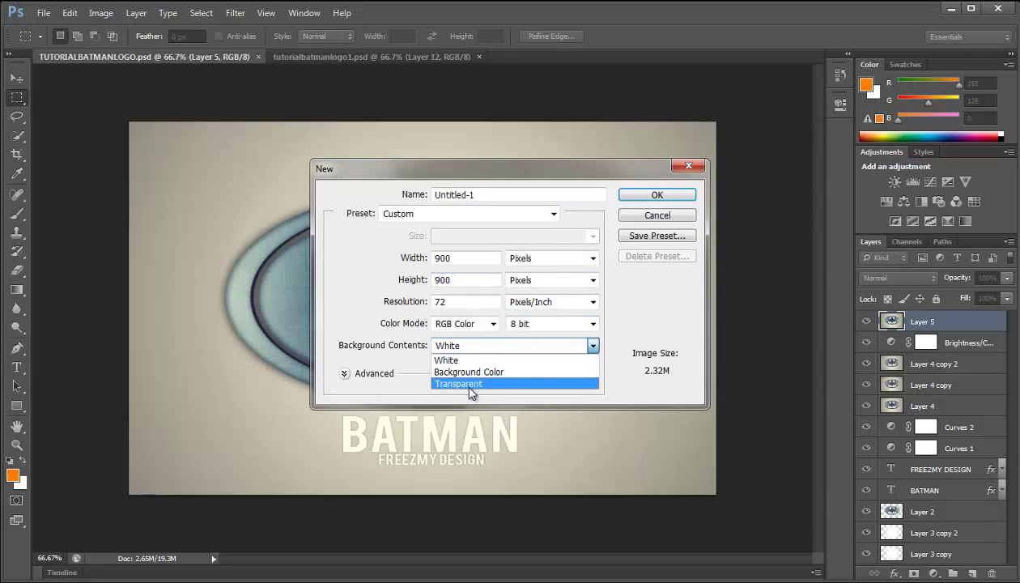
click(470, 386)
click(673, 195)
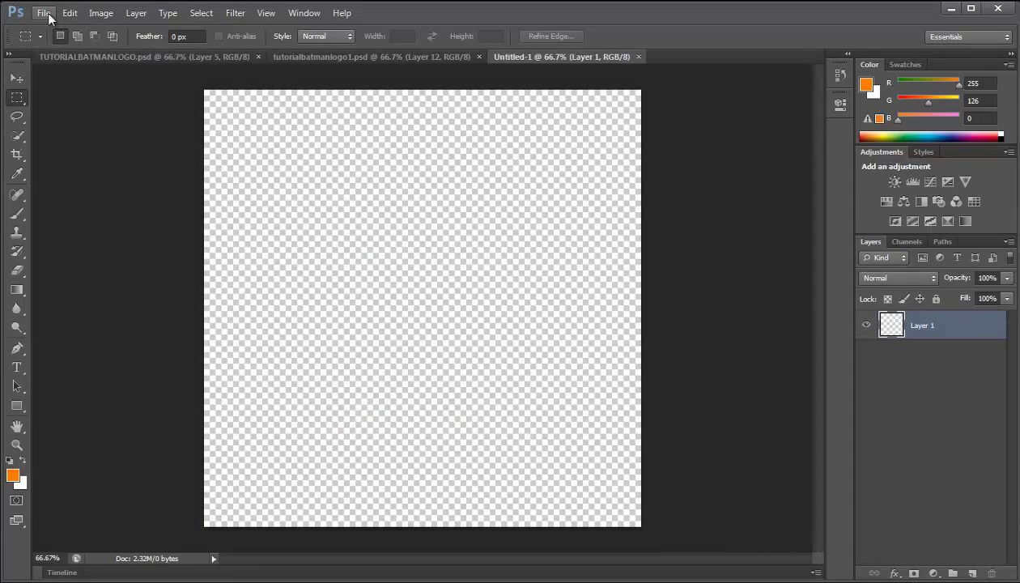
click(44, 13)
mouse_move(59, 270)
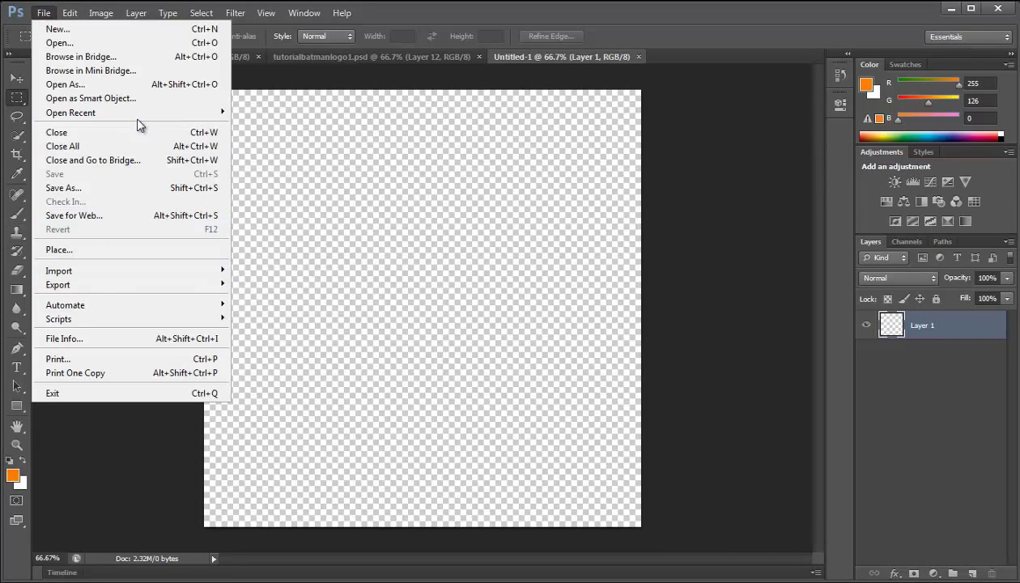
Open Batman-logo-tutorial.png from the Desktop's AI ILLUSTRATIONS folder
click(107, 42)
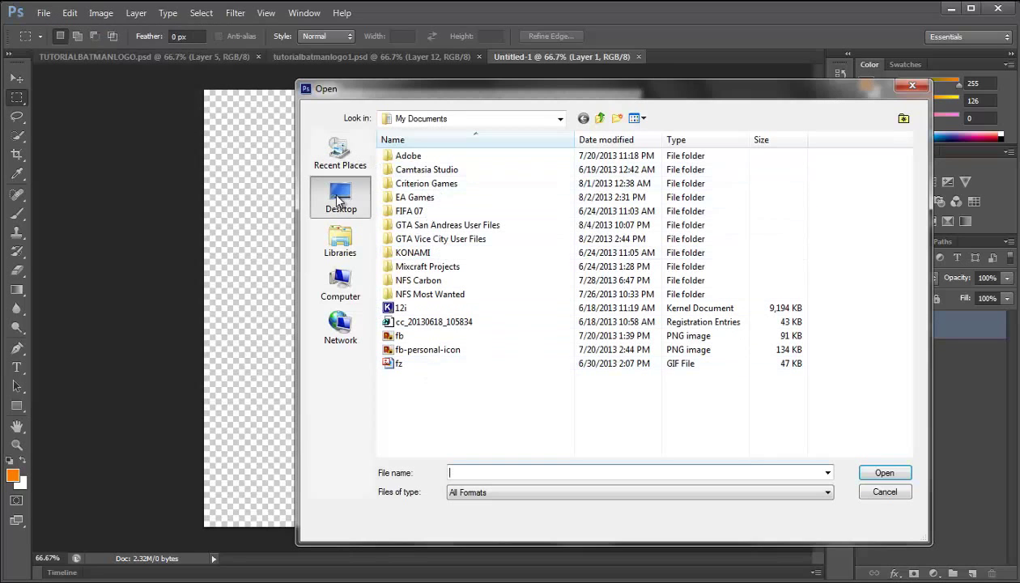
click(338, 201)
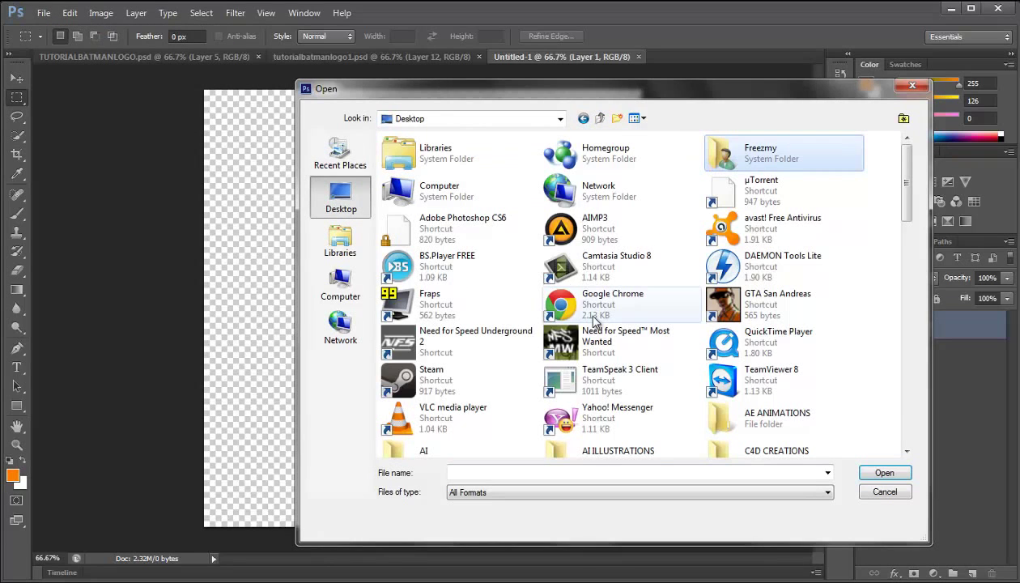
text(ai)
click(792, 450)
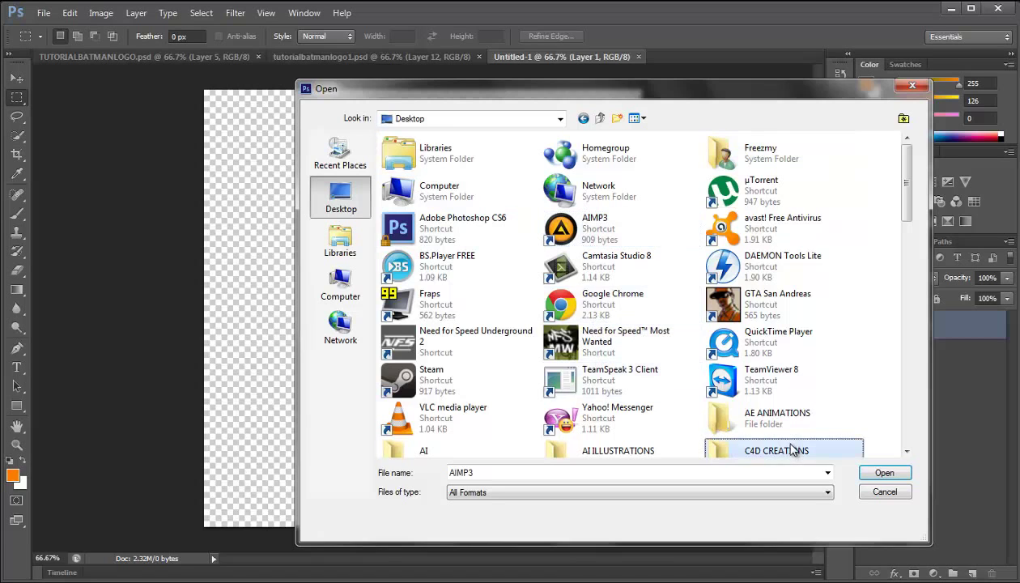
scroll(729, 372, down, 2)
double_click(615, 300)
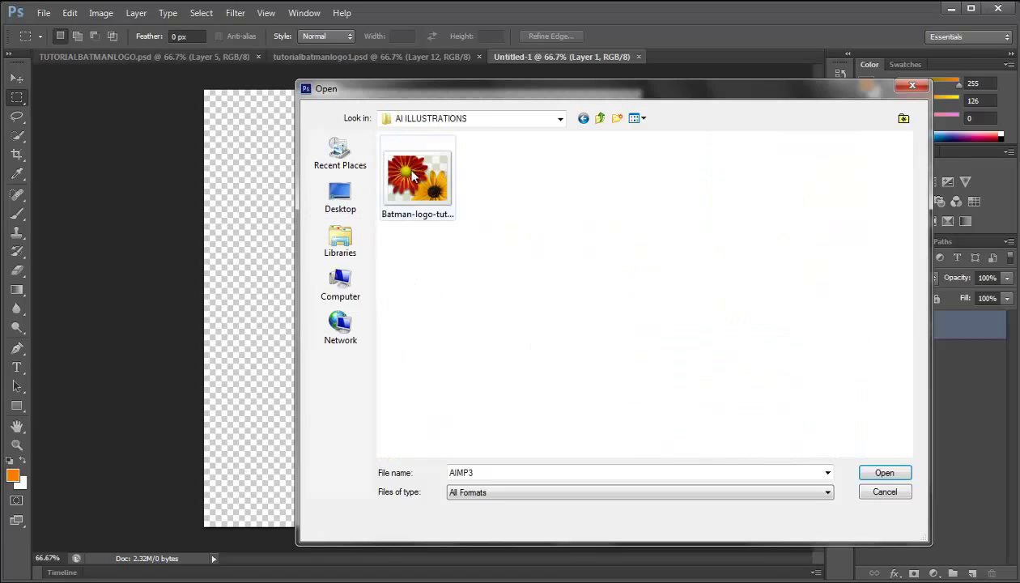
double_click(413, 176)
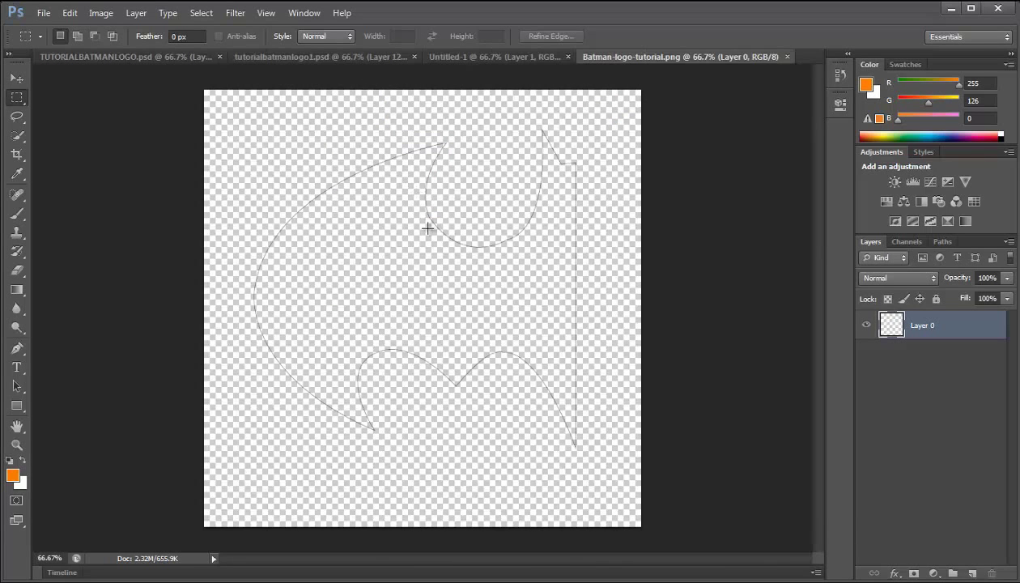
Nudge the half-bat outline slightly down and select the Paint Bucket tool
key(v)
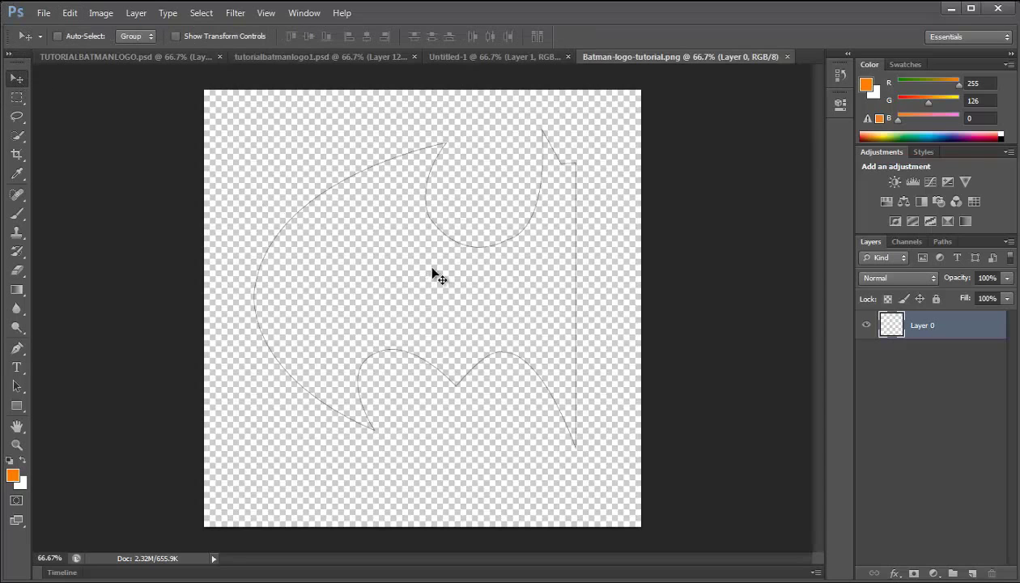
drag(459, 279, 452, 304)
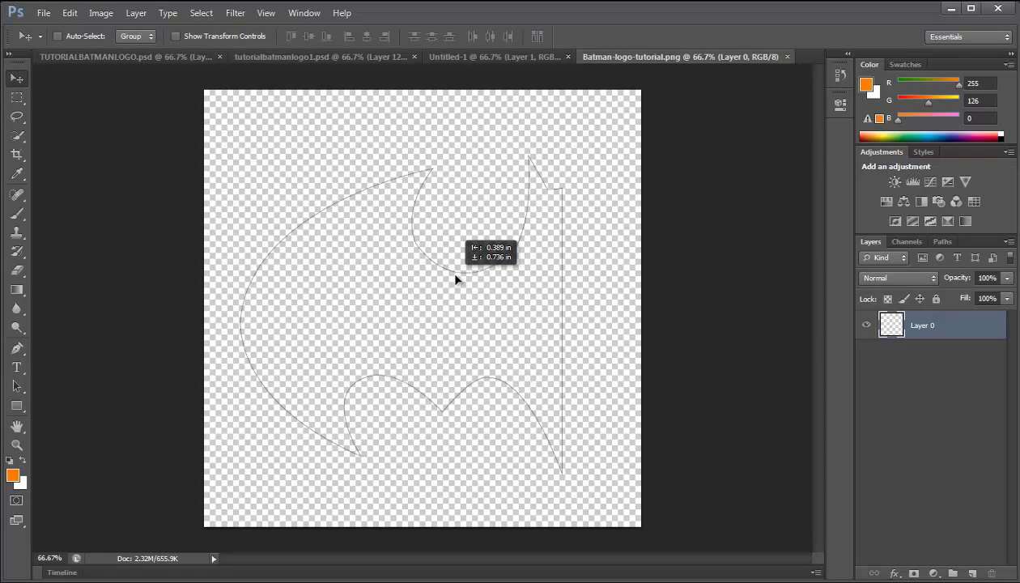
click(17, 271)
click(16, 289)
click(65, 302)
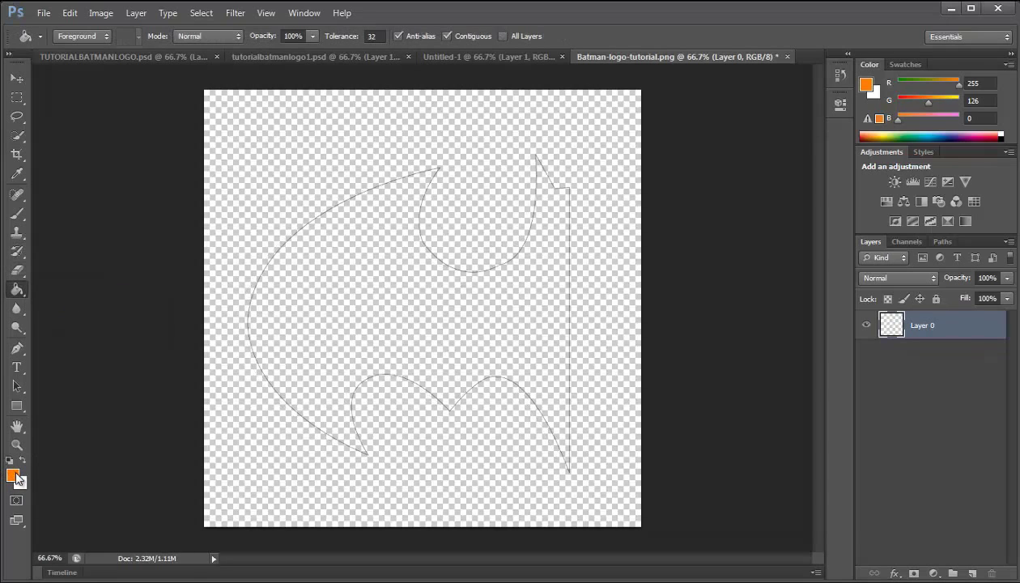
Set the foreground colour to black and fill the half-bat interior
click(13, 475)
key(Escape)
click(23, 461)
click(630, 499)
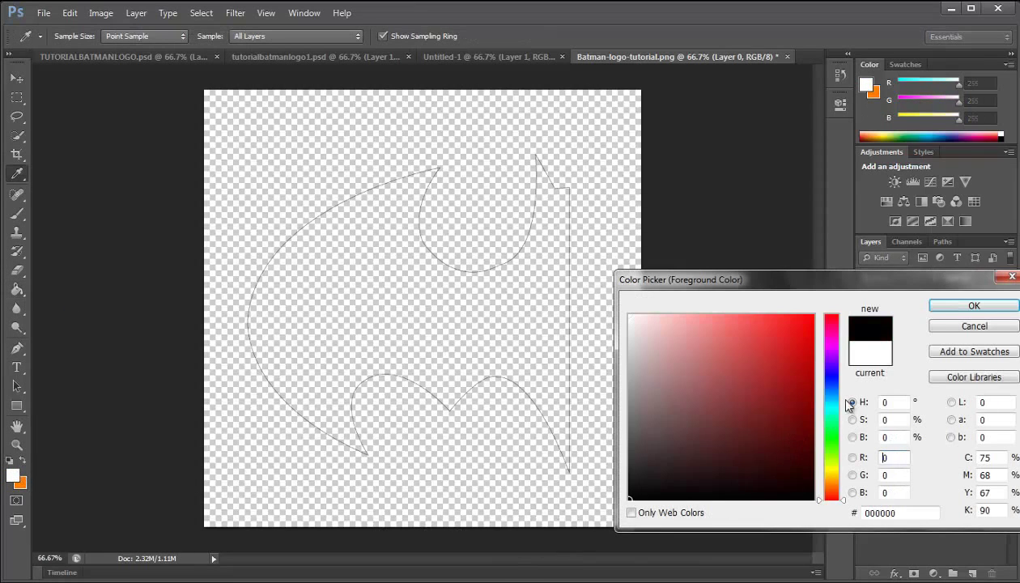
click(933, 310)
click(515, 350)
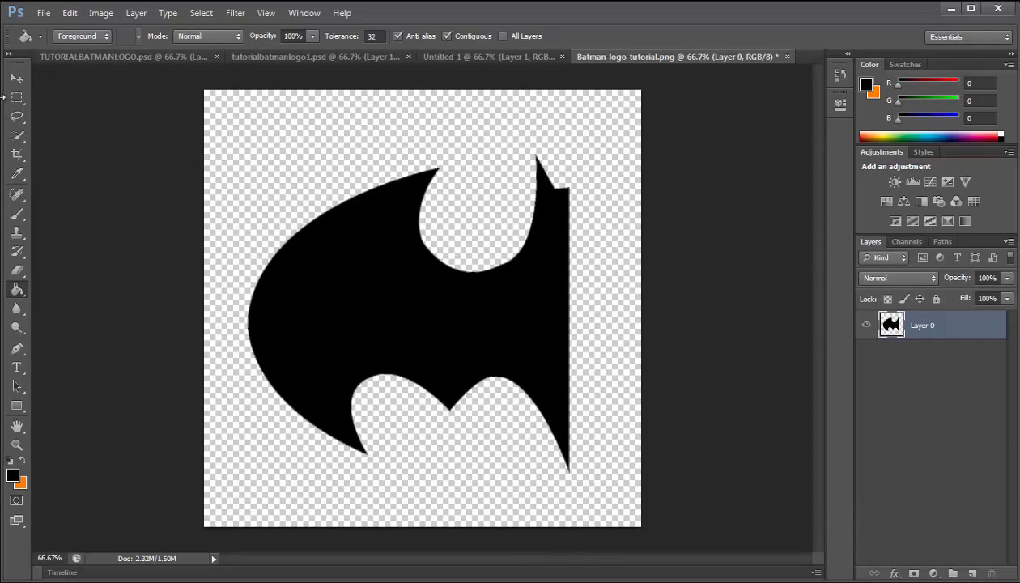
click(22, 79)
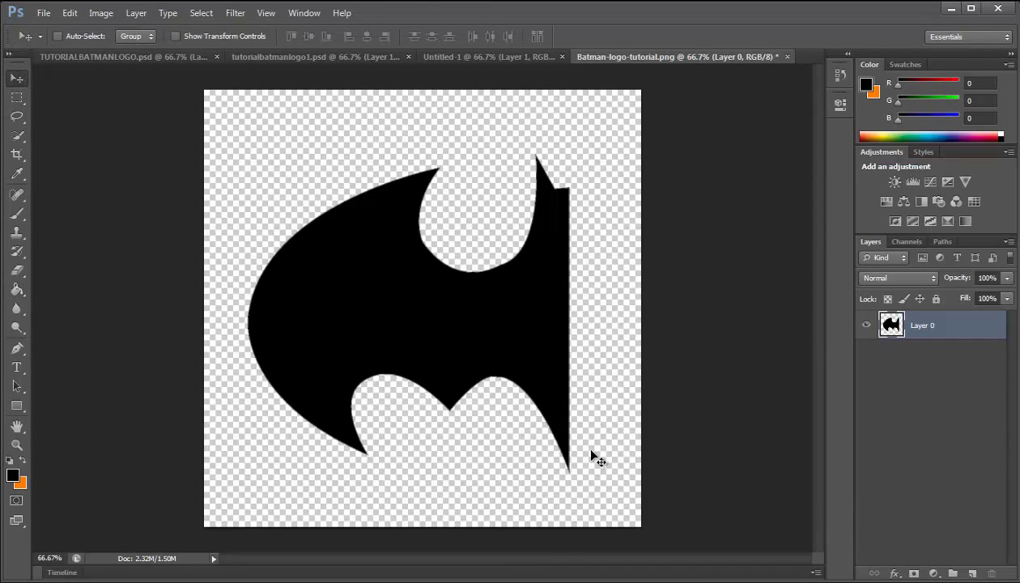
Scale the black half-bat down to about 64%
key(ctrl+t)
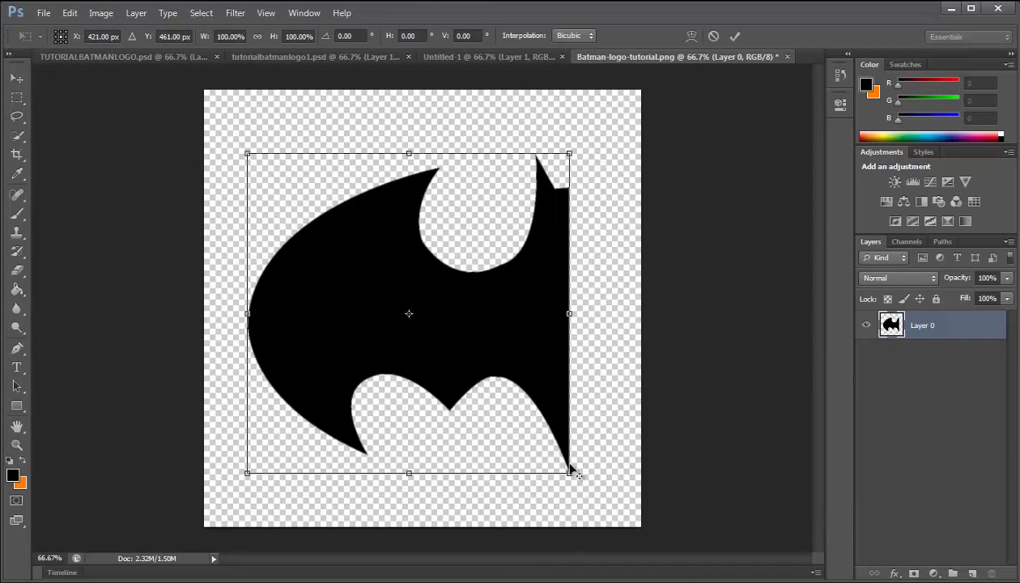
mouse_move(516, 413)
mouse_down()
mouse_move(478, 379)
mouse_move(404, 370)
mouse_up()
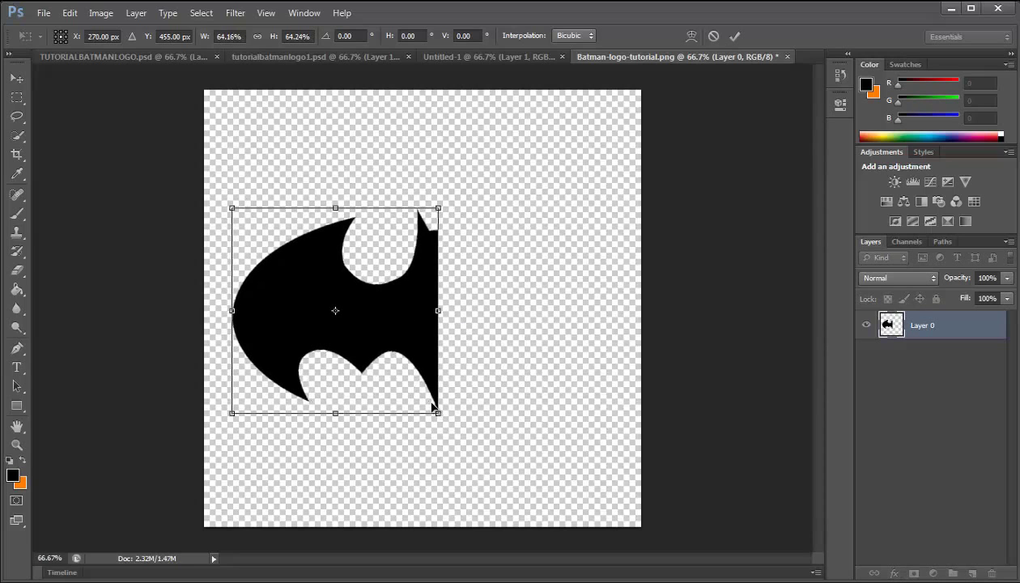
key(Return)
Duplicate the half, flip it horizontally, and align it beside the original
key(ctrl+j)
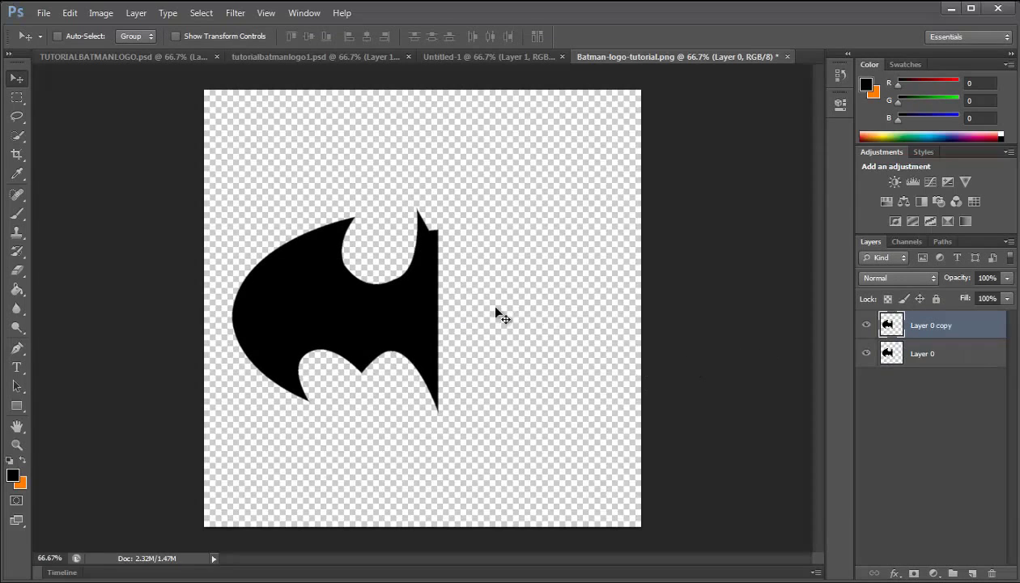
key(ctrl+t)
right_click(335, 304)
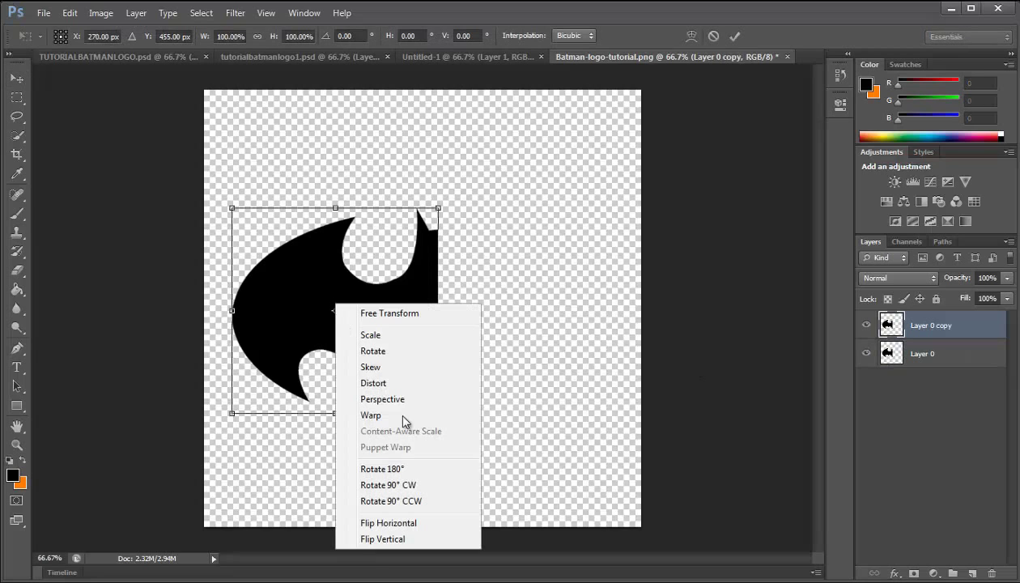
click(408, 525)
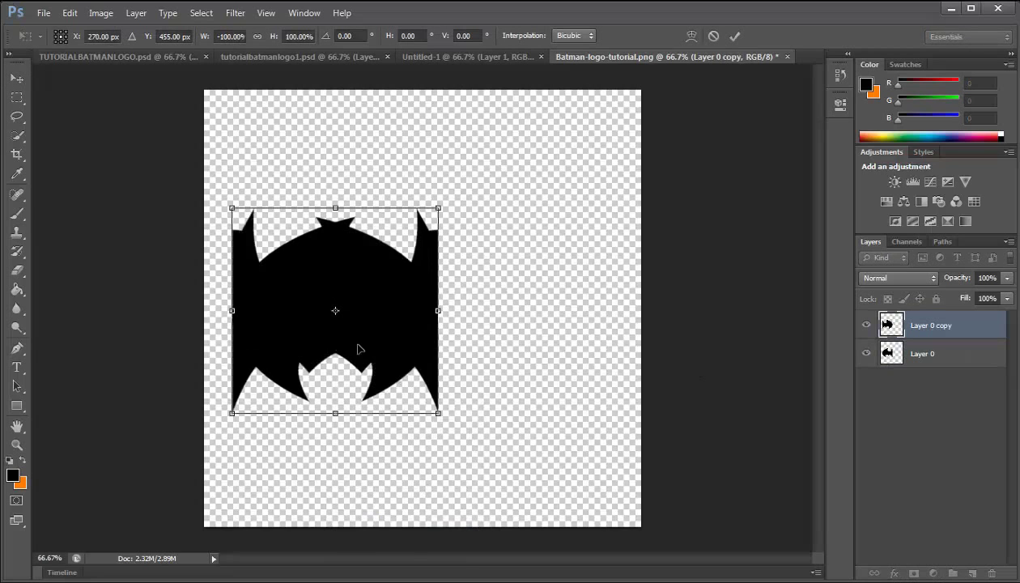
drag(358, 348, 528, 351)
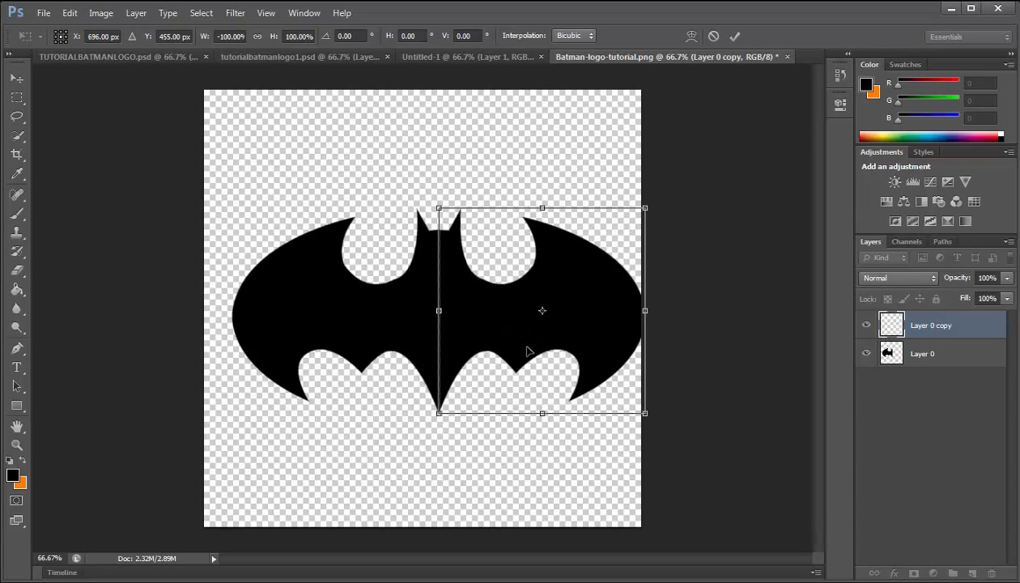
key(Return)
key(Left)
key(Left)
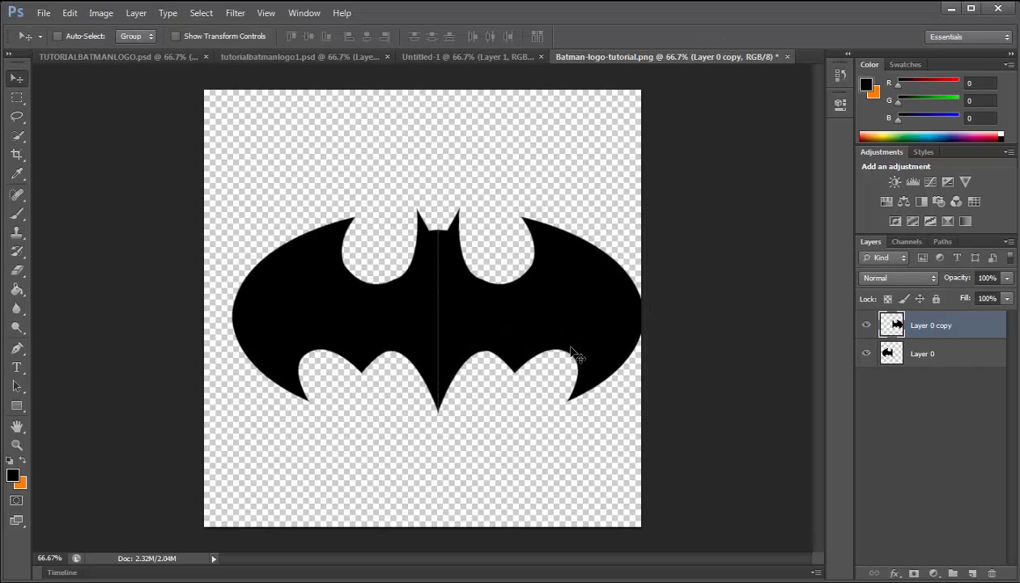
key(Left)
key(Left)
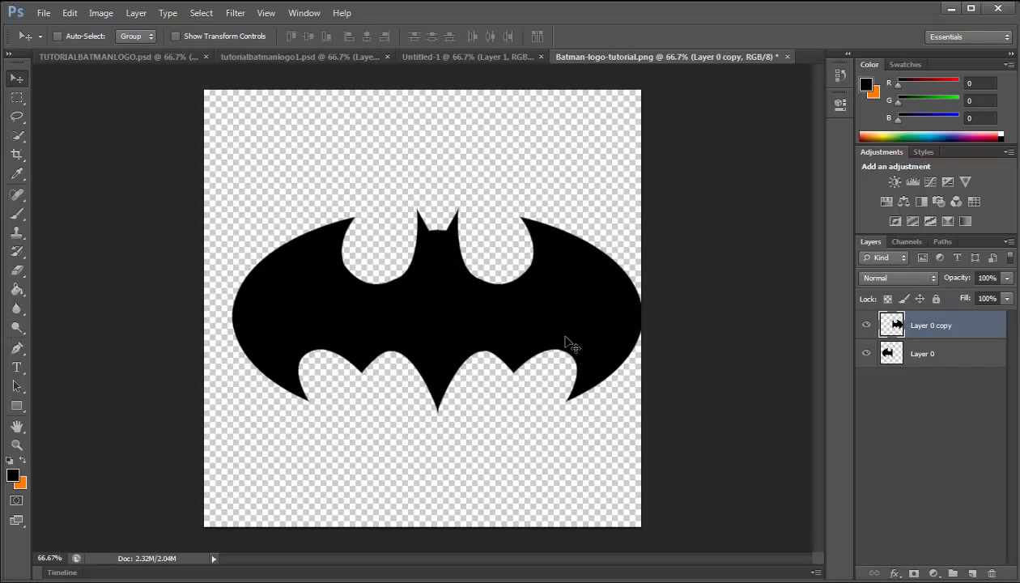
key(Right)
key(Left)
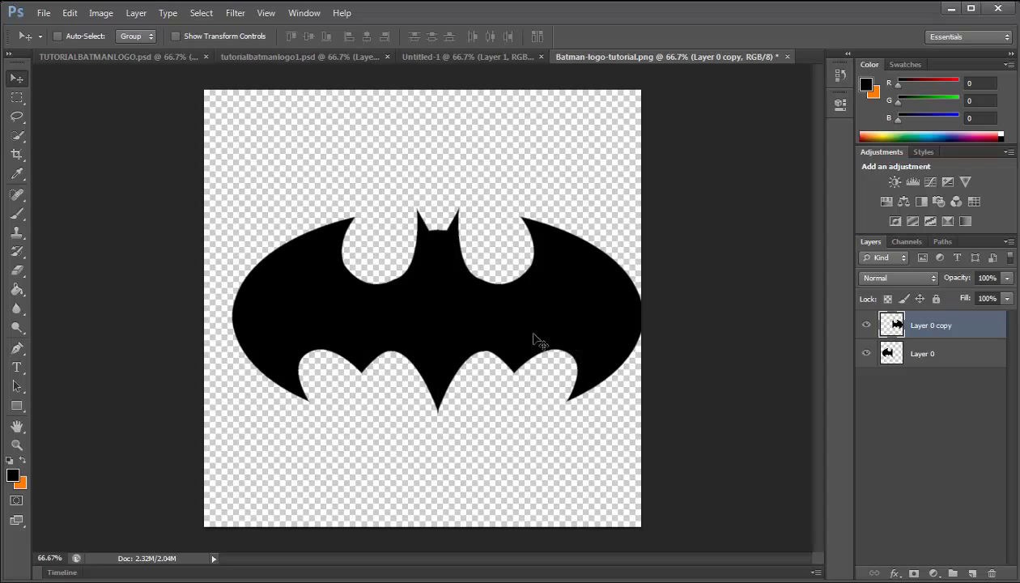
Combine both bat halves into a single rasterized layer
key(z)
right_click(933, 332)
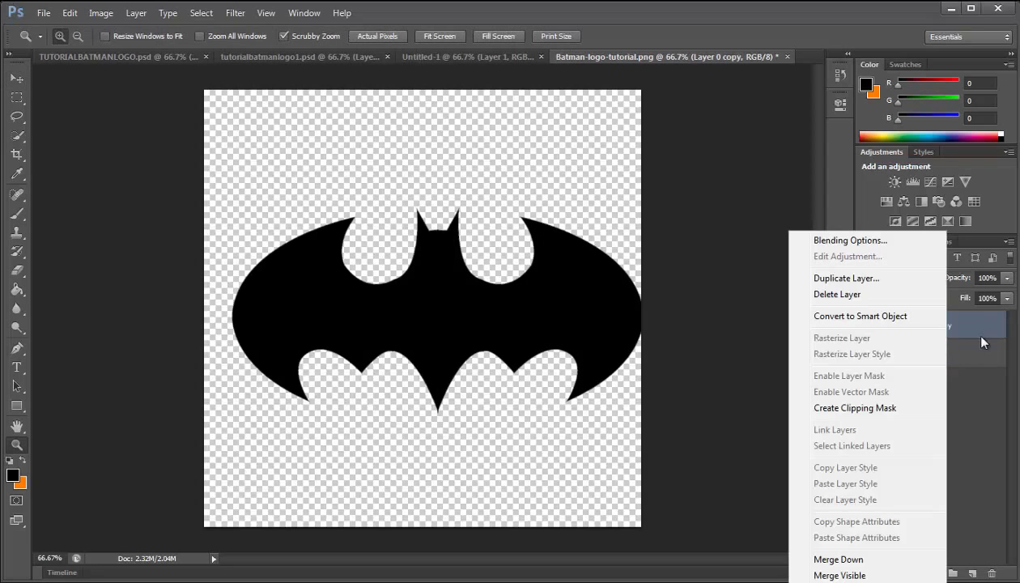
click(971, 359)
right_click(936, 336)
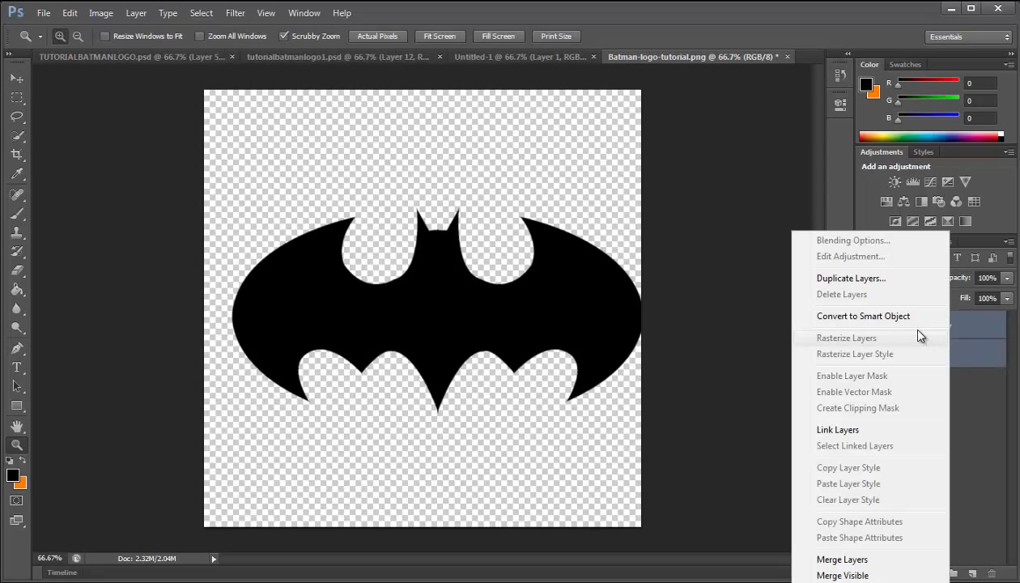
key(Escape)
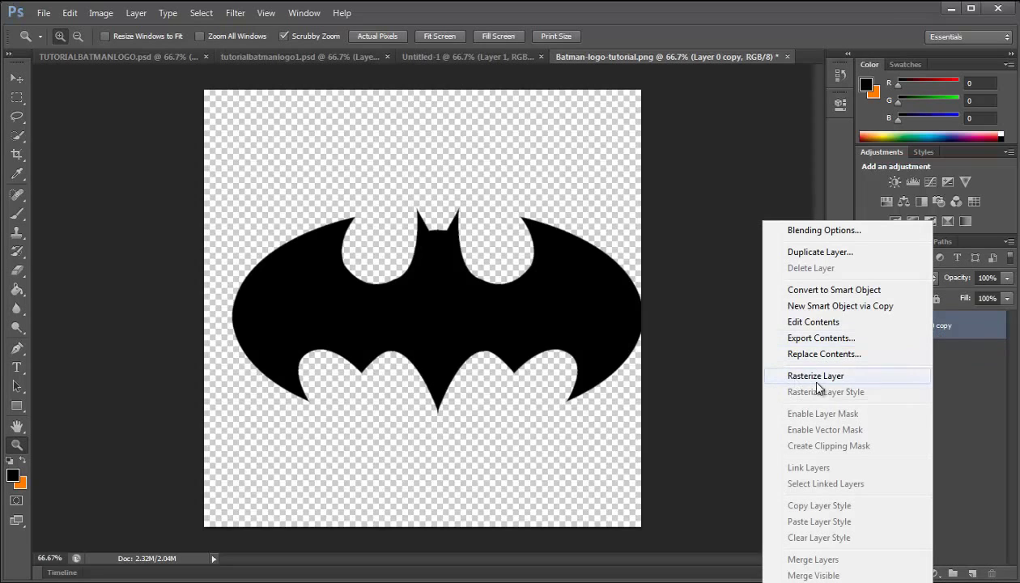
click(813, 376)
Centre the full bat on the canvas and rasterize Layer 0 copy
key(ctrl+t)
mouse_move(522, 303)
mouse_down()
mouse_move(512, 329)
mouse_move(516, 317)
mouse_up()
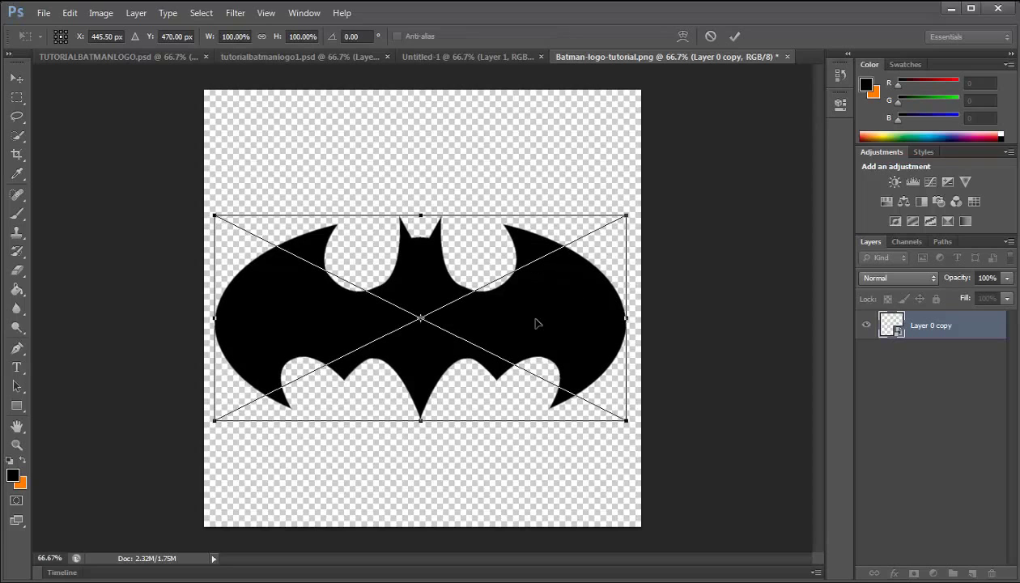
key(Return)
right_click(921, 320)
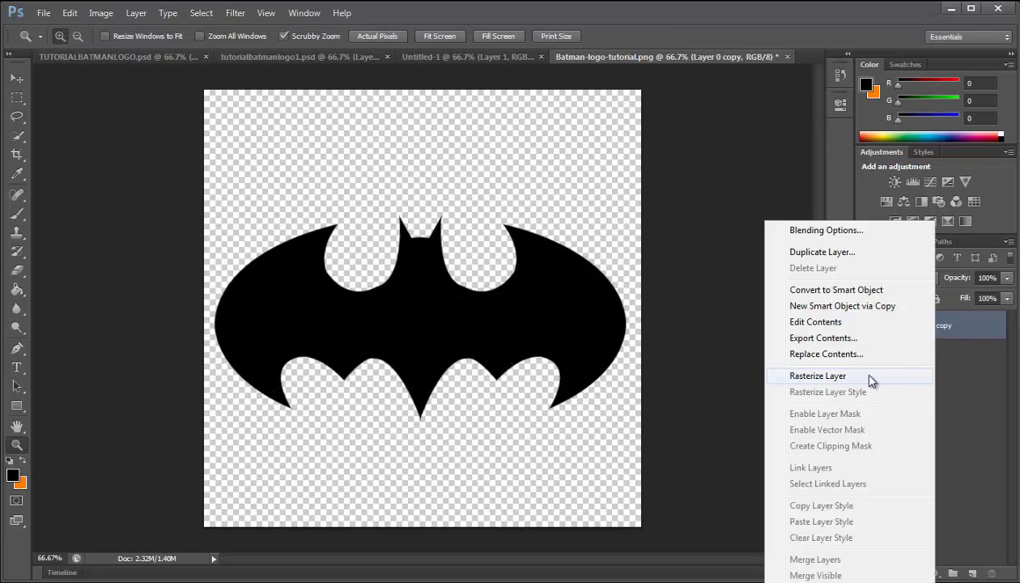
click(861, 381)
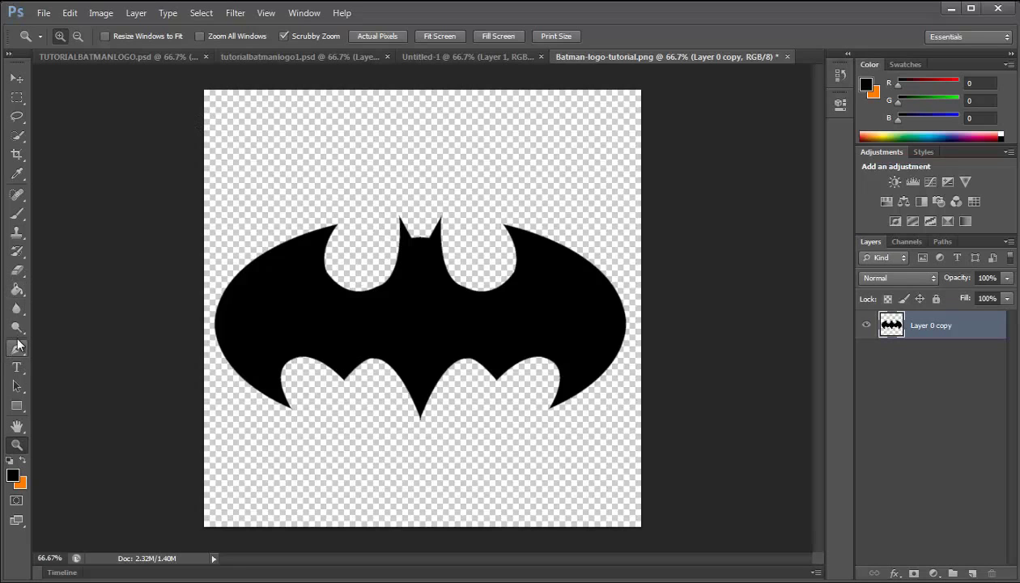
Draw a 100 px circle with the Ellipse tool
click(17, 406)
drag(44, 415, 71, 441)
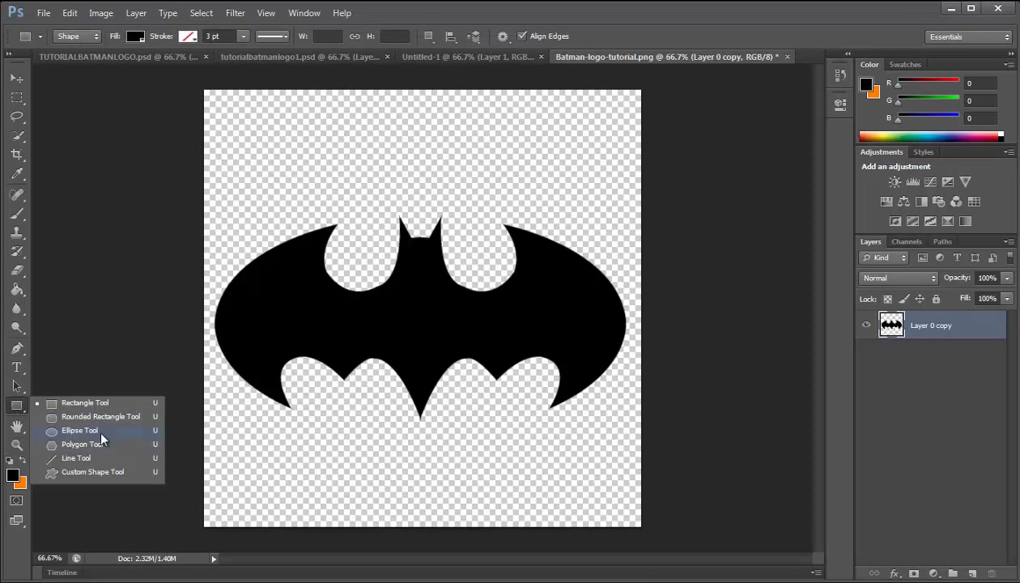
click(101, 433)
click(348, 335)
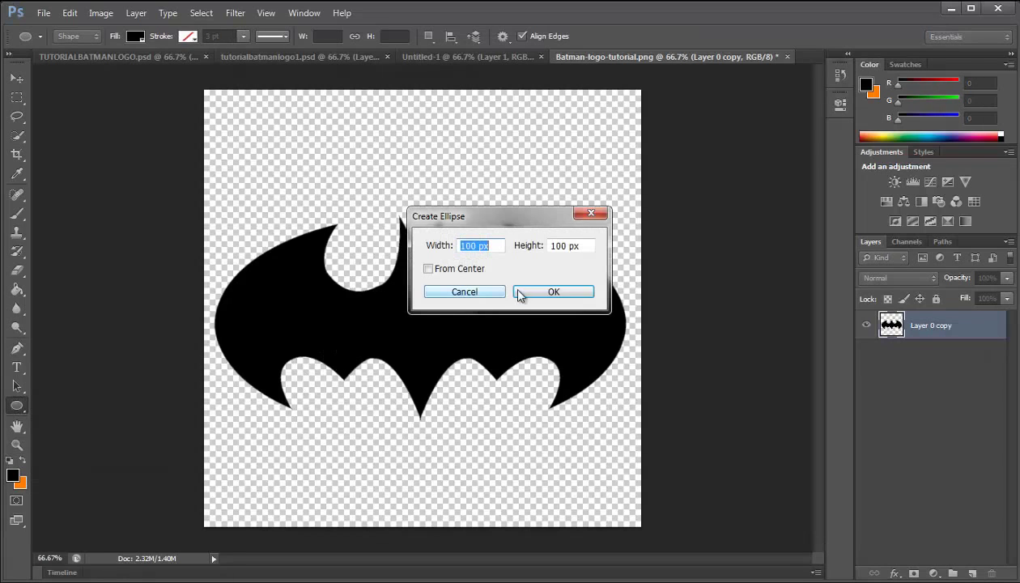
click(551, 293)
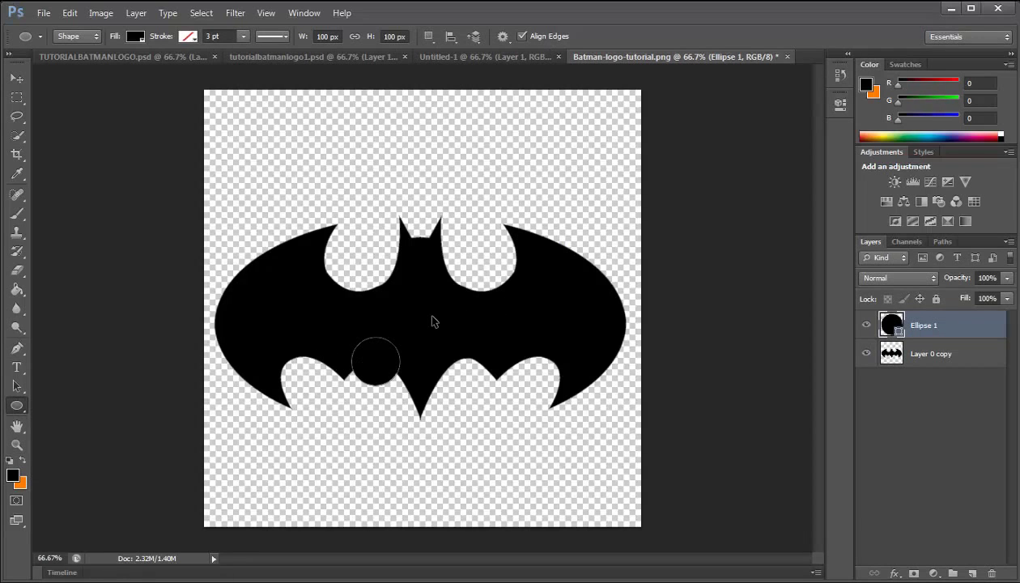
Scale the circle to about 712%, centre it over the bat, and hide Layer 0 copy
key(ctrl+t)
drag(406, 329, 537, 199)
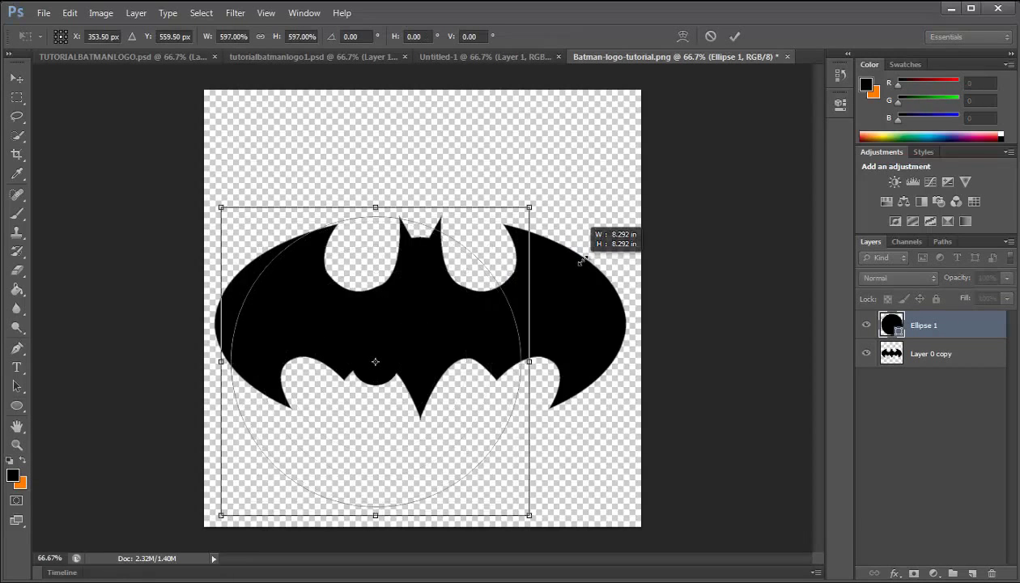
drag(394, 468, 457, 432)
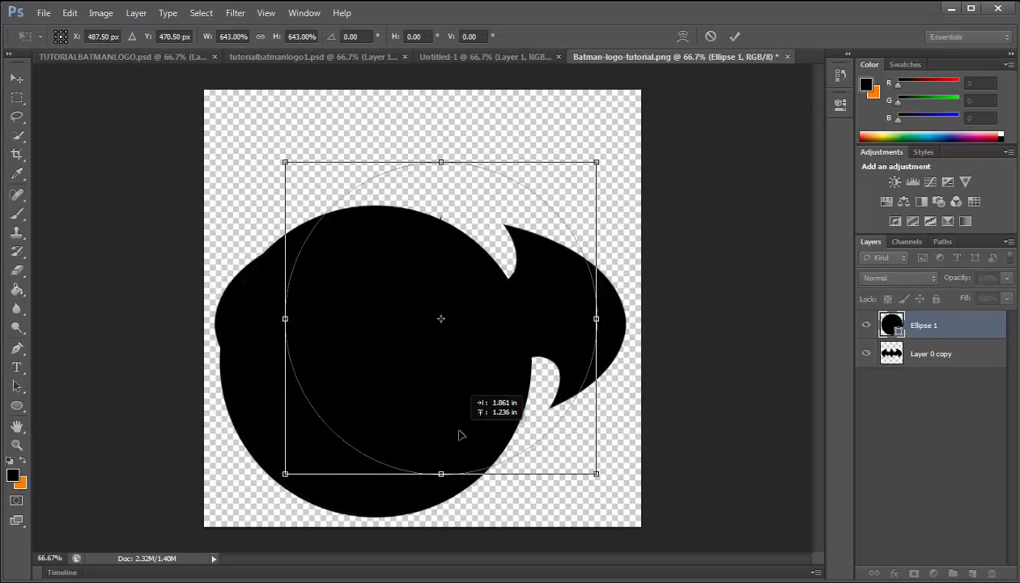
drag(597, 163, 614, 146)
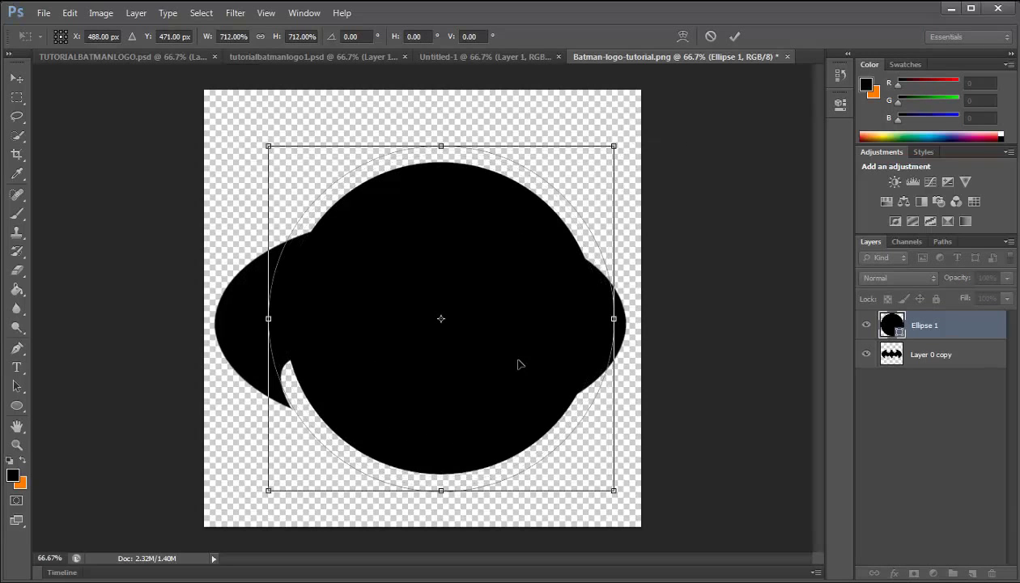
drag(519, 359, 510, 357)
key(Return)
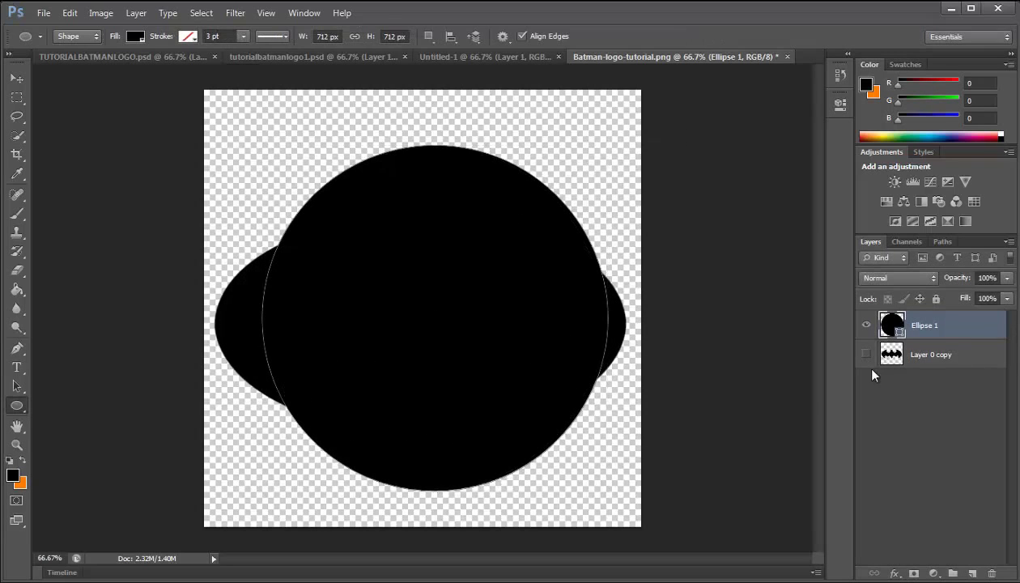
click(867, 354)
Rasterize the circle and erase its centre with a 620 px eraser
click(18, 270)
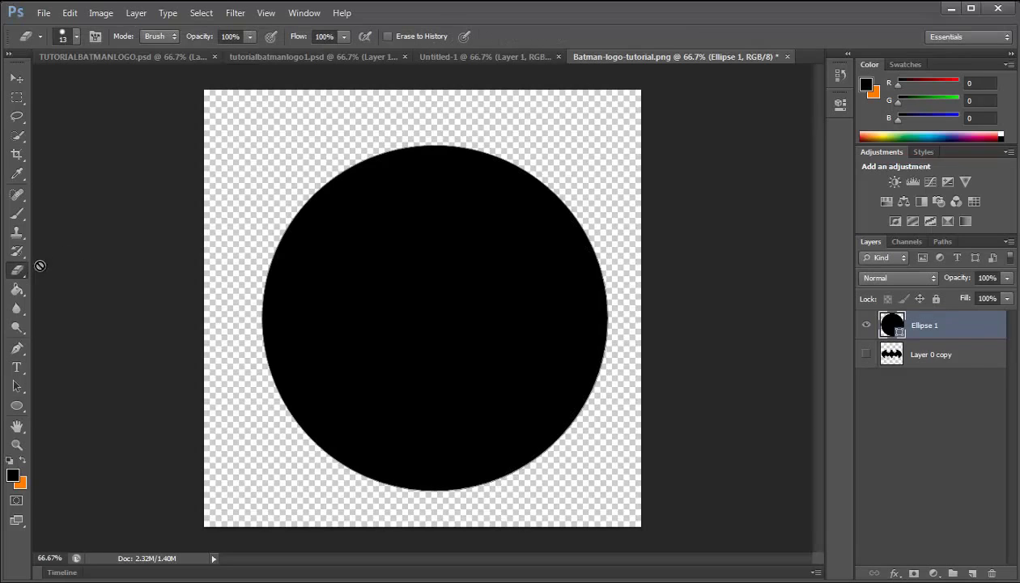
click(71, 38)
click(147, 78)
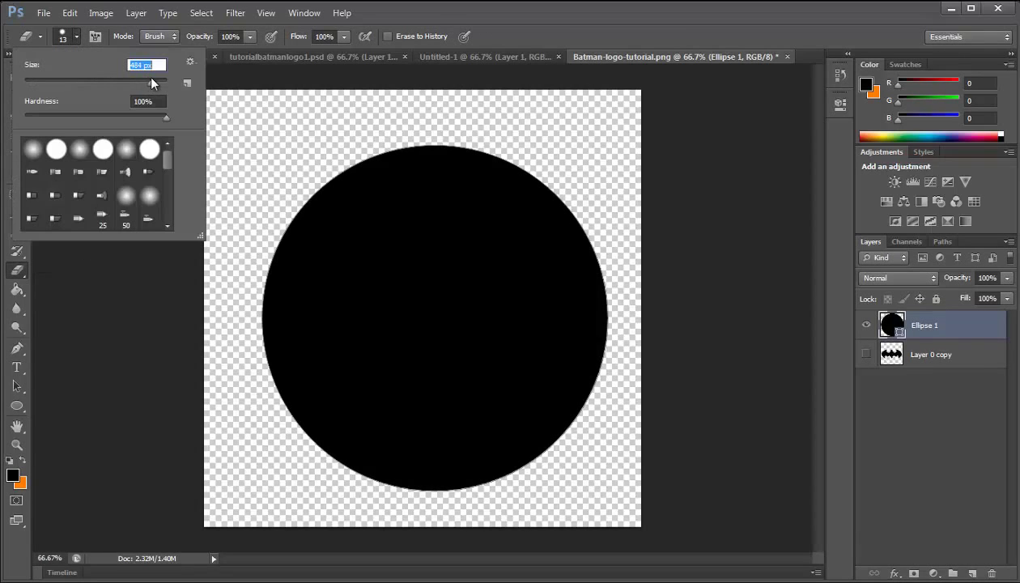
click(350, 220)
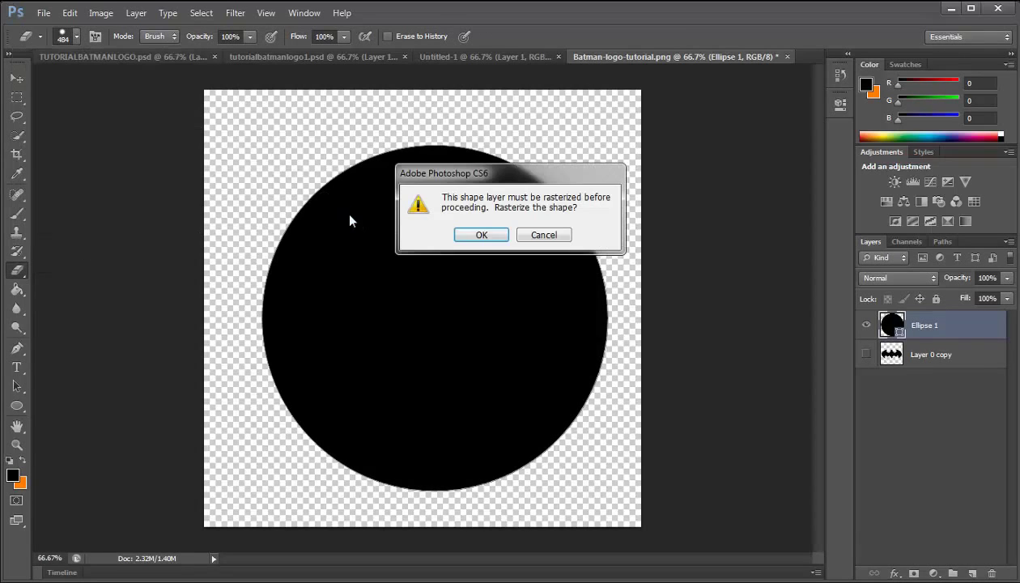
click(481, 235)
click(77, 36)
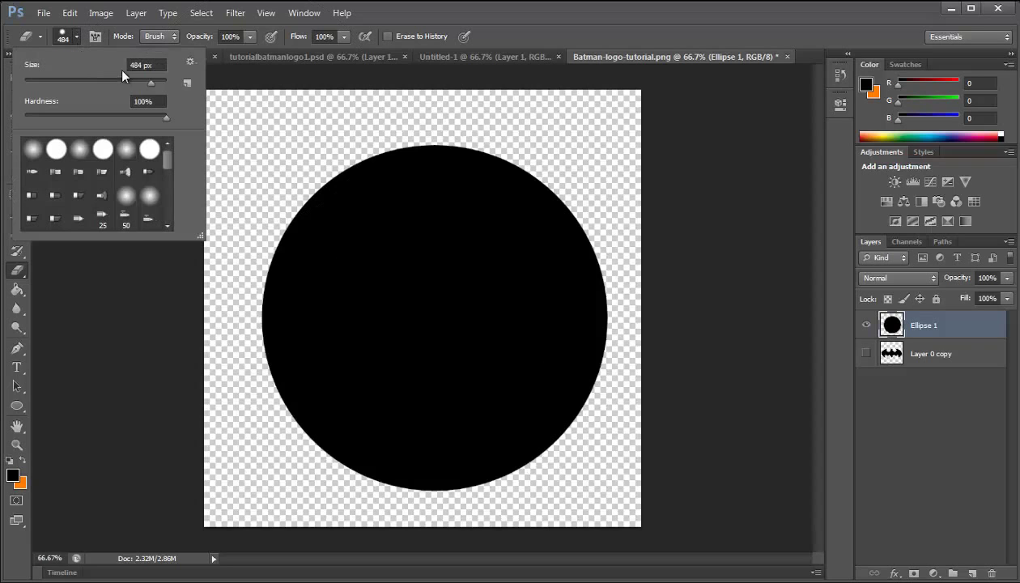
text(600)
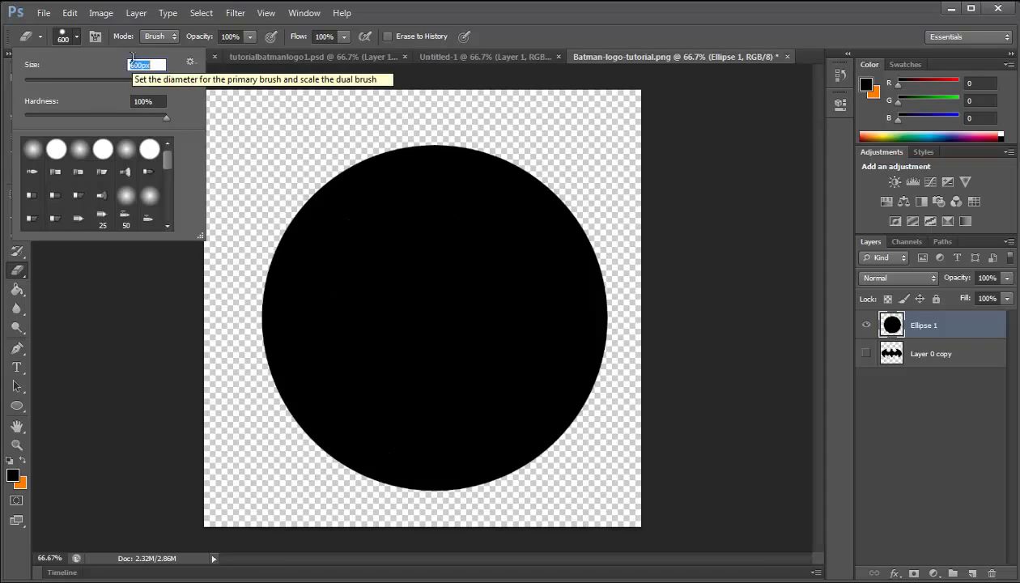
text(650)
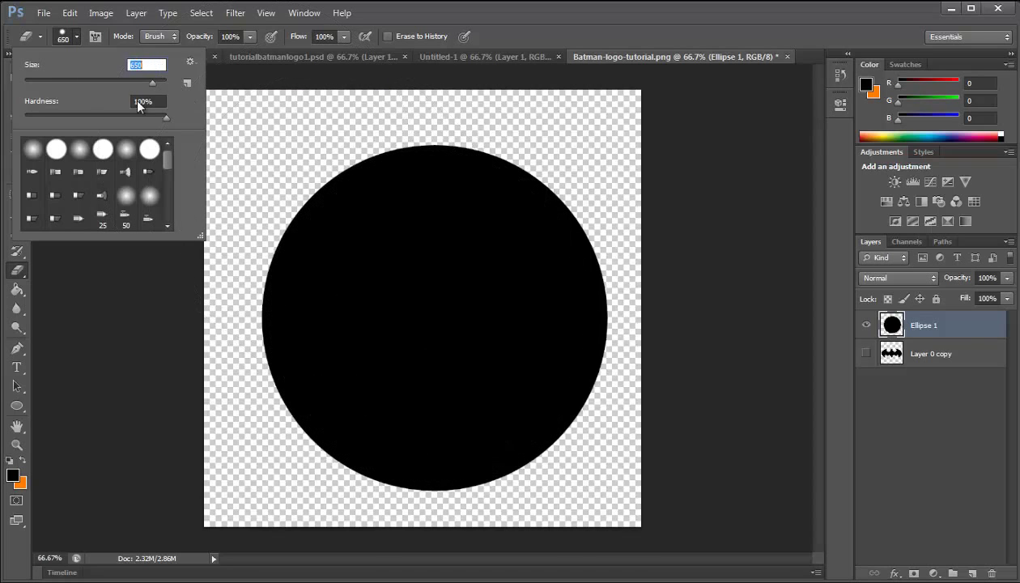
text(620)
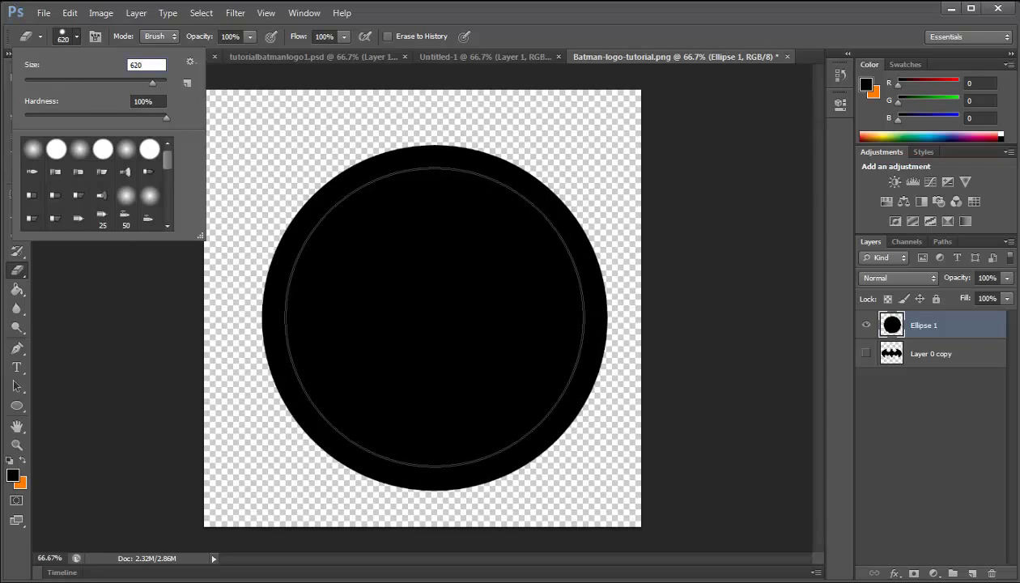
click(435, 318)
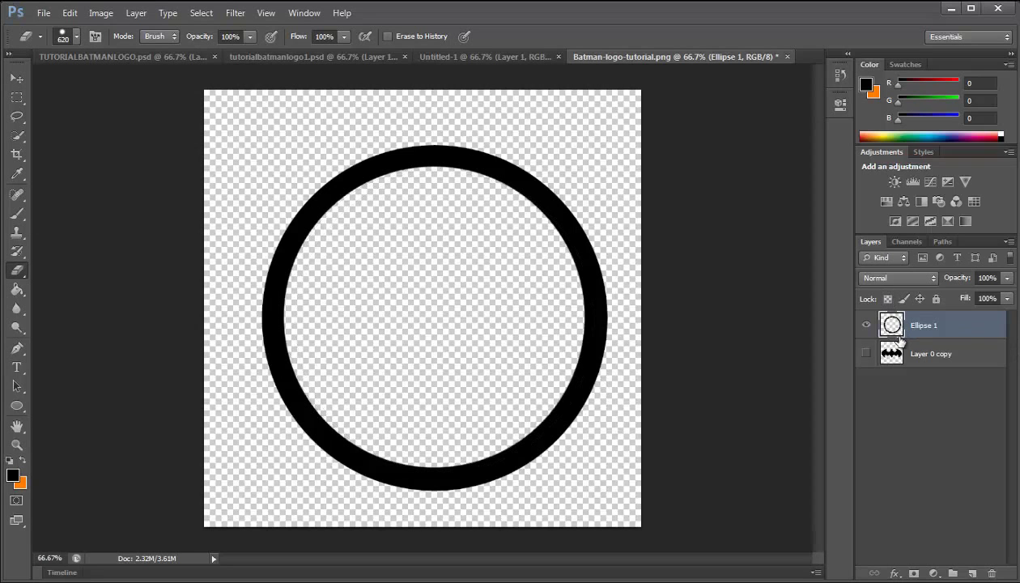
Show the bat layer again, then squash and widen the ring into an oval
key(ctrl+t)
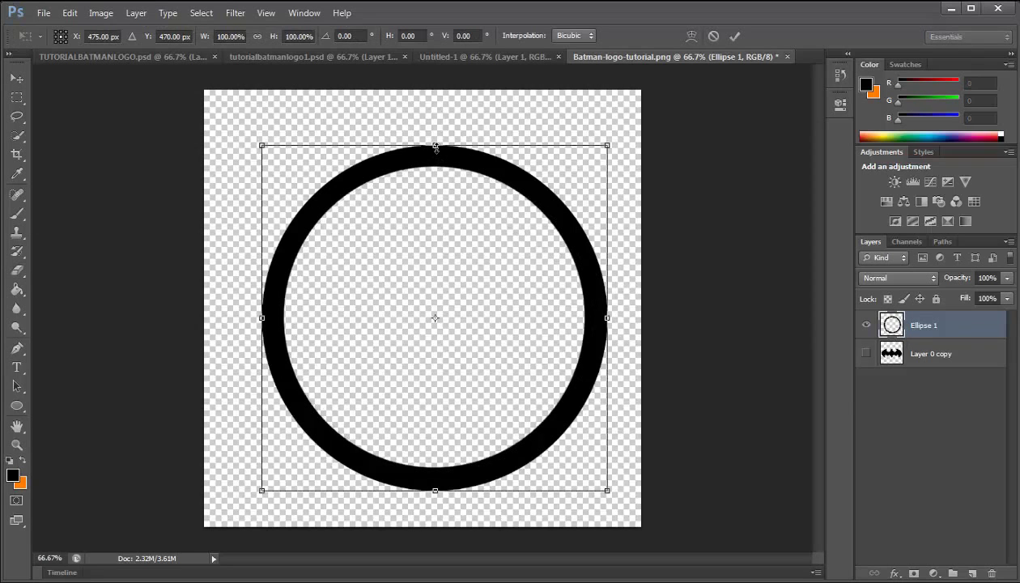
key(Return)
click(866, 354)
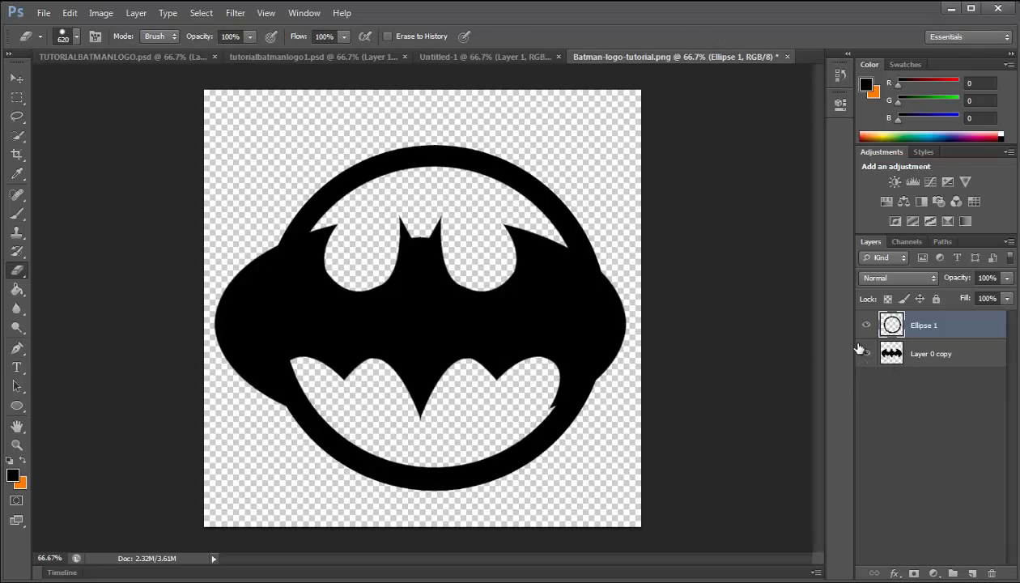
key(ctrl+t)
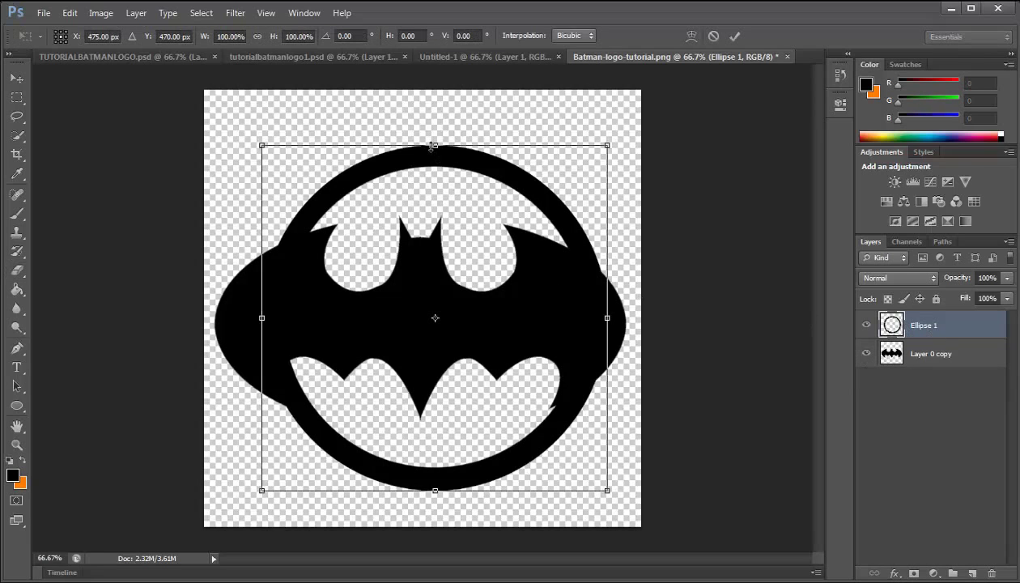
drag(434, 146, 435, 295)
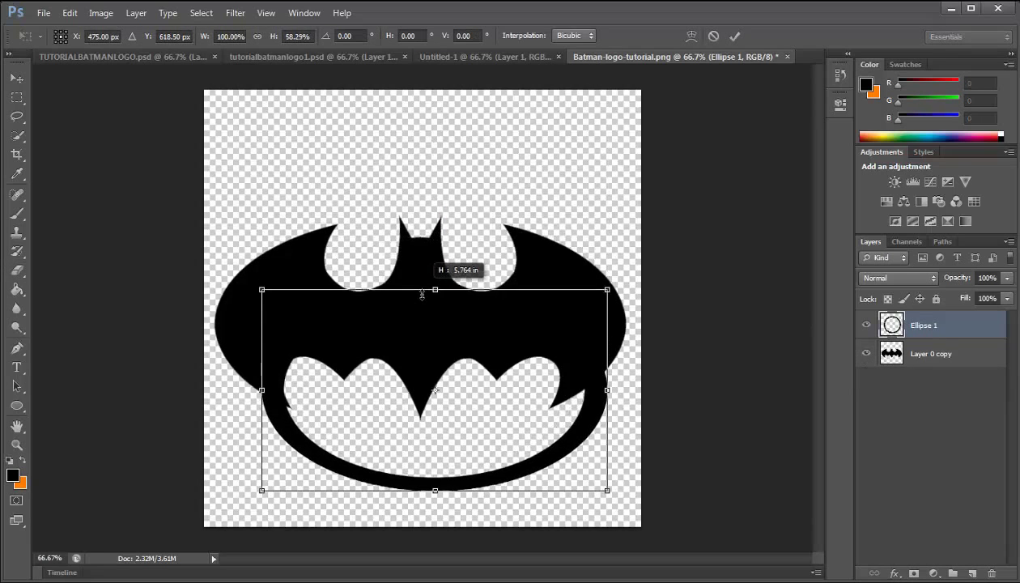
mouse_move(421, 448)
mouse_down()
mouse_move(369, 367)
mouse_move(350, 369)
mouse_up()
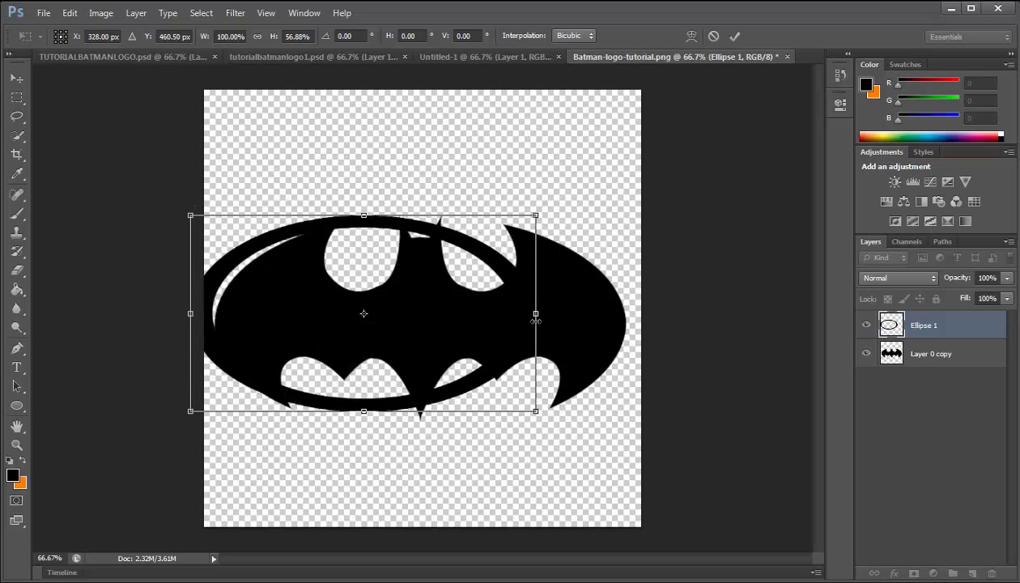
drag(536, 313, 640, 314)
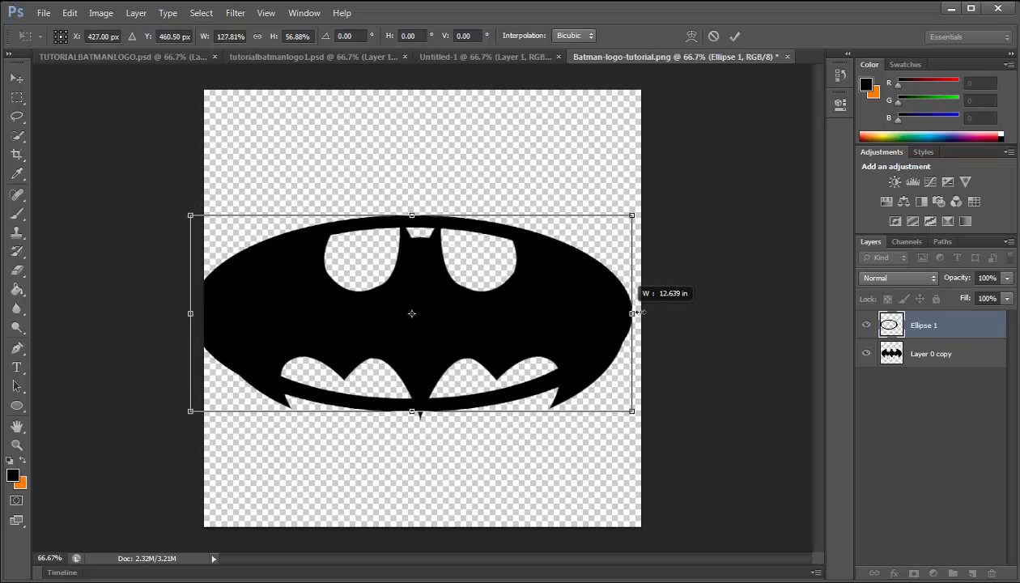
drag(417, 203, 418, 183)
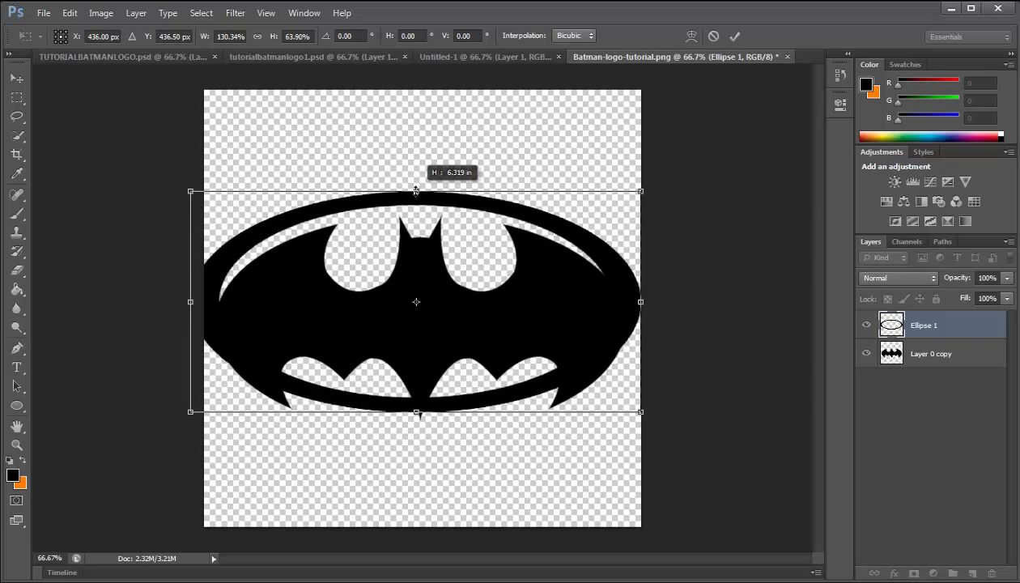
mouse_move(420, 411)
mouse_down()
mouse_move(428, 438)
mouse_move(418, 456)
mouse_up()
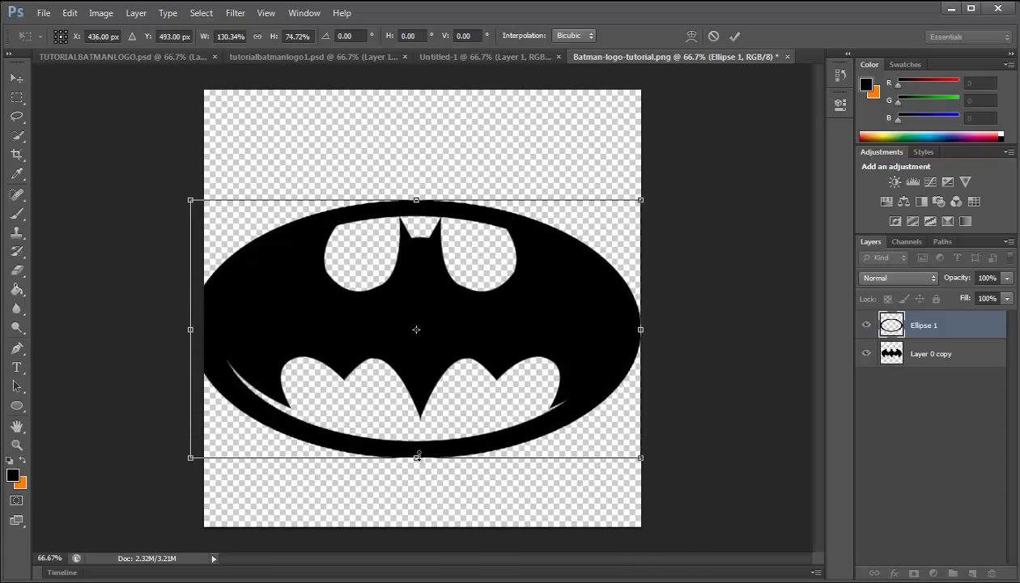
Fine-tune the oval to about 141% width and 75% height, centred on the bat
drag(457, 296, 457, 293)
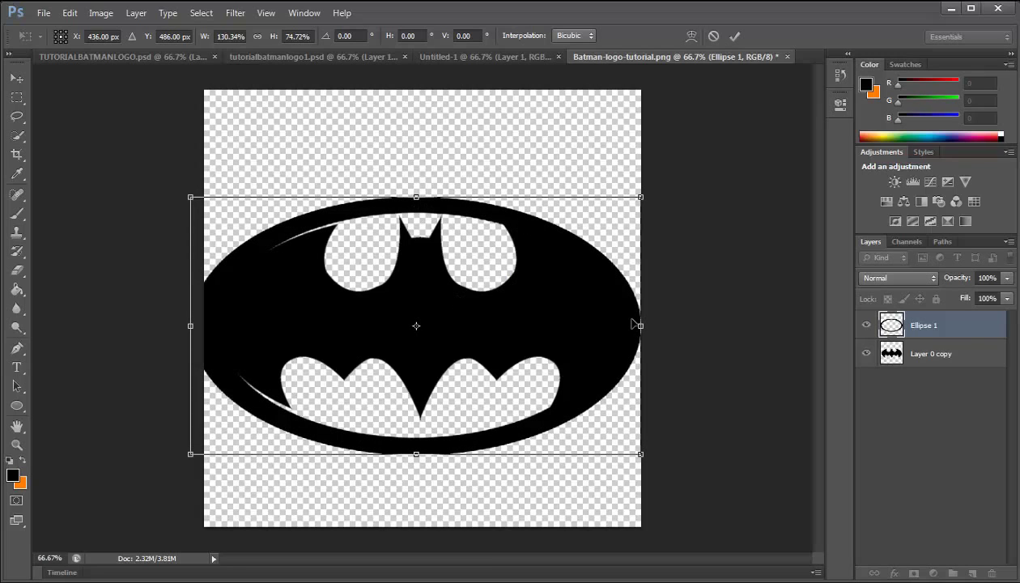
drag(642, 327, 673, 326)
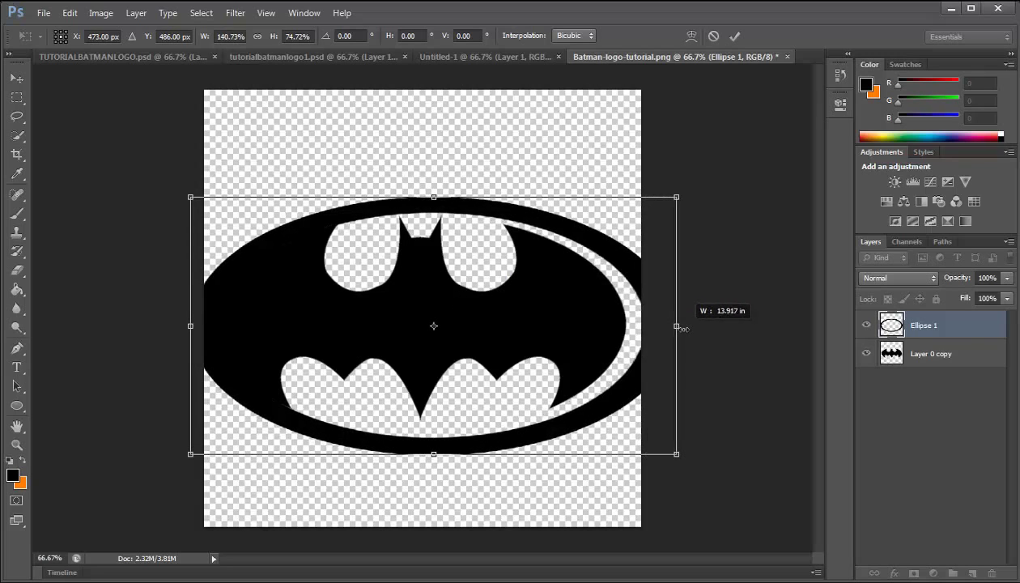
drag(573, 371, 568, 371)
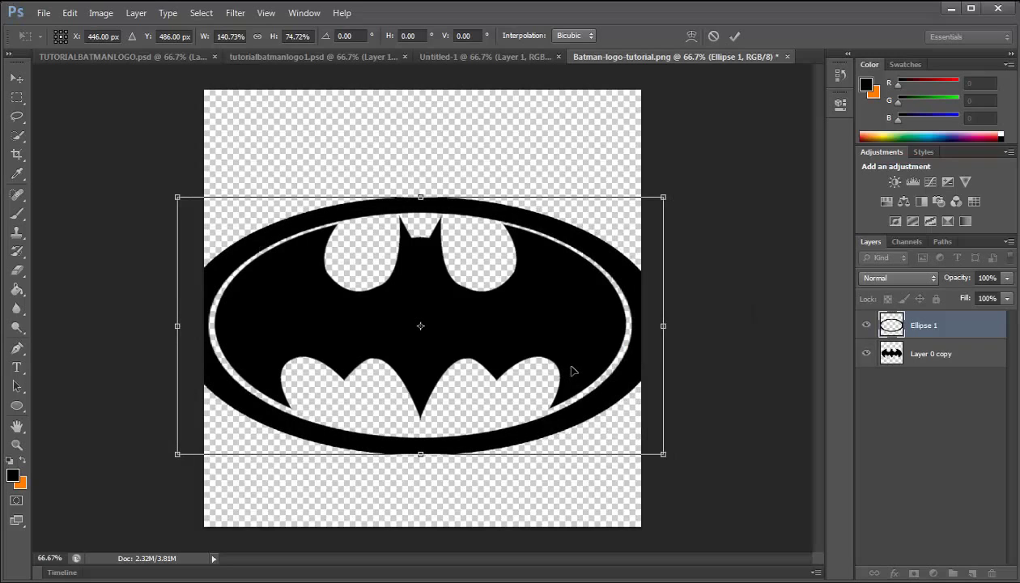
key(Up)
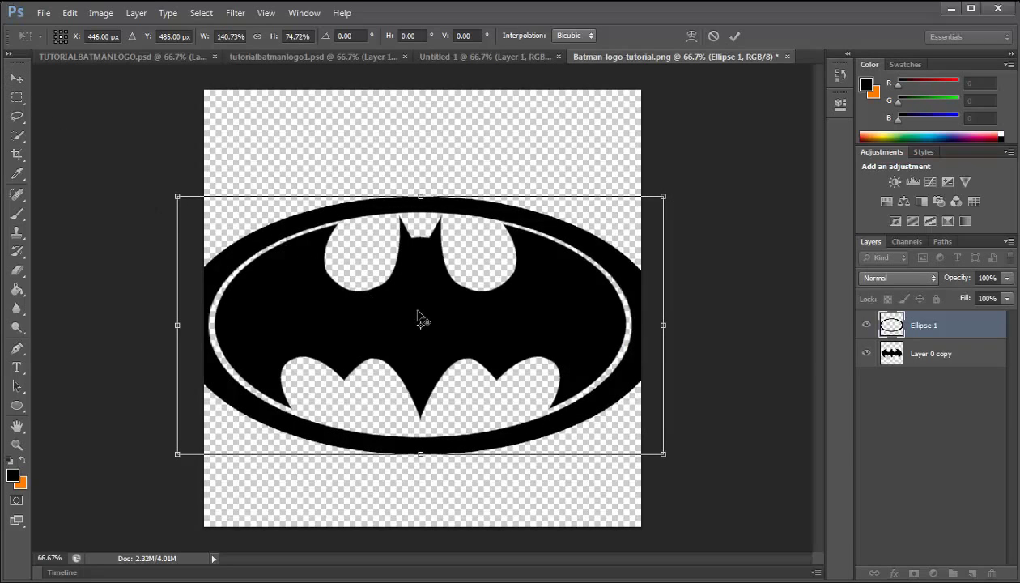
key(Up)
key(Up)
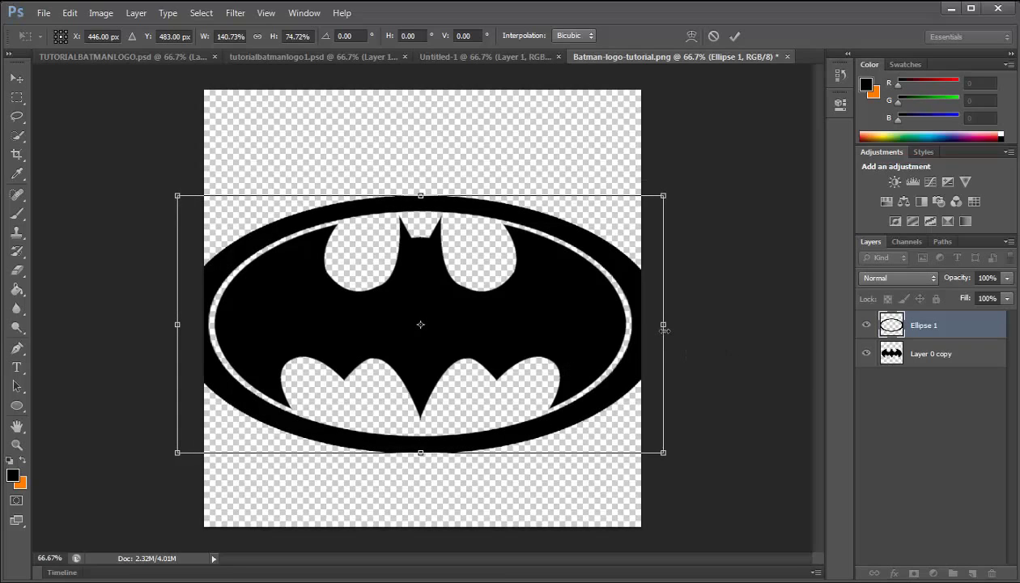
key(Return)
Resize the oval ring and bat together to about 88%, then select Ellipse 1
key(e)
shift+click(947, 365)
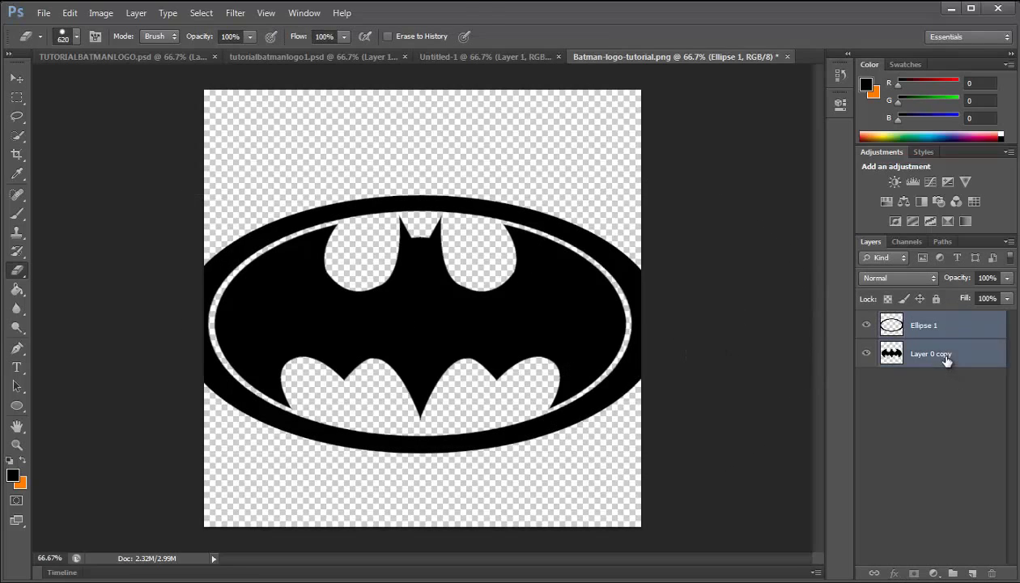
key(ctrl+t)
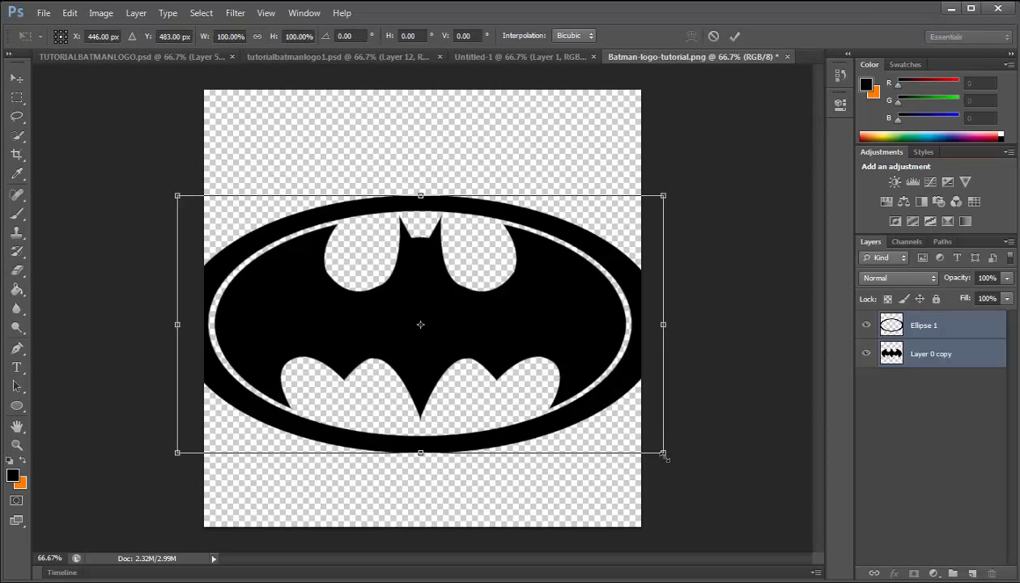
drag(663, 454, 636, 427)
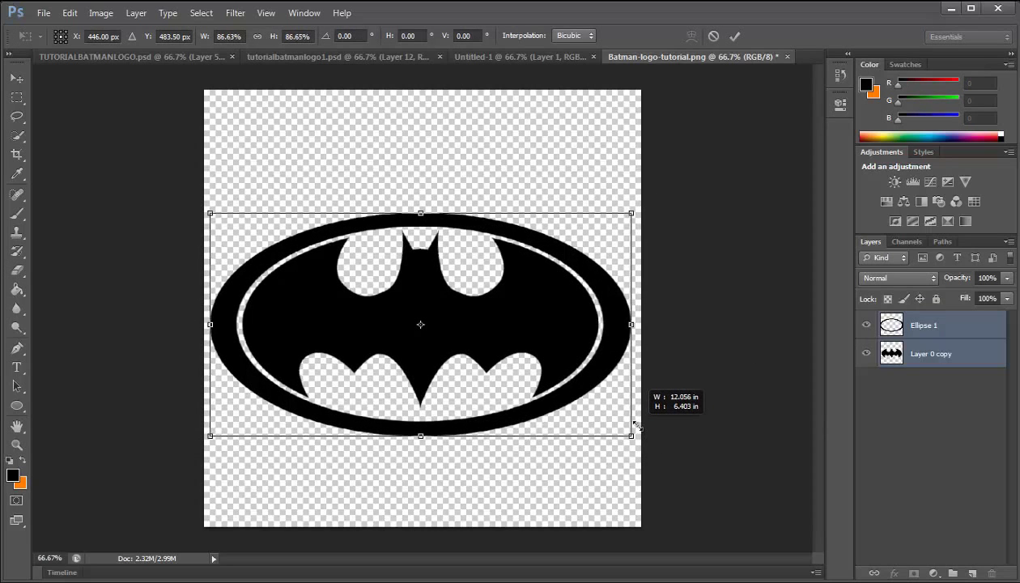
drag(636, 426, 638, 428)
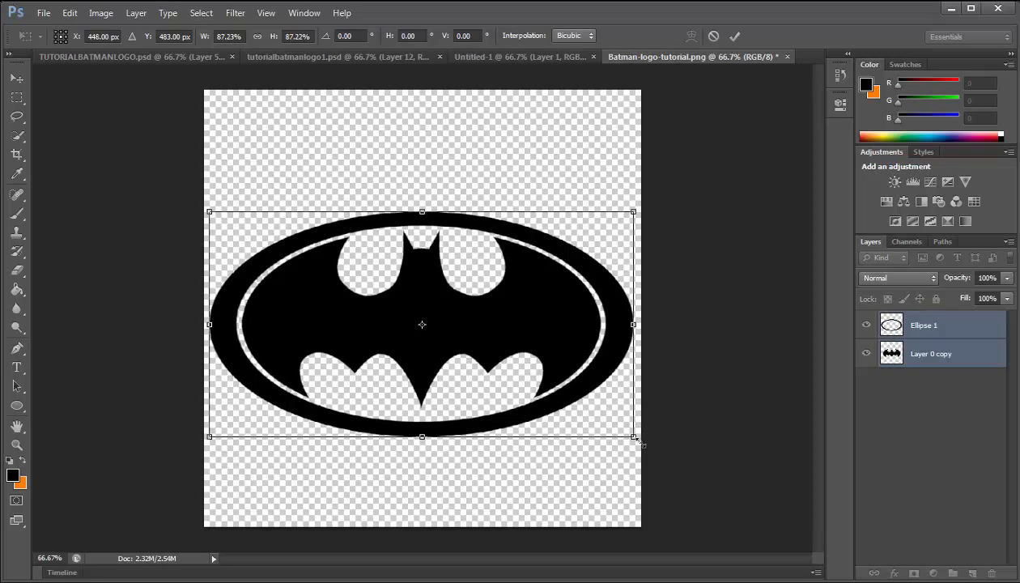
drag(638, 442, 637, 438)
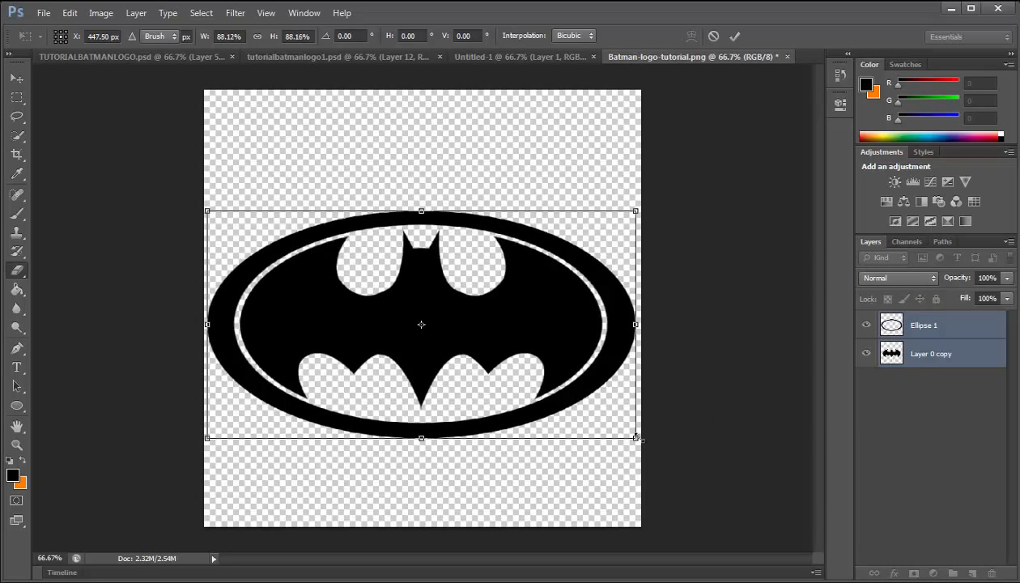
key(Return)
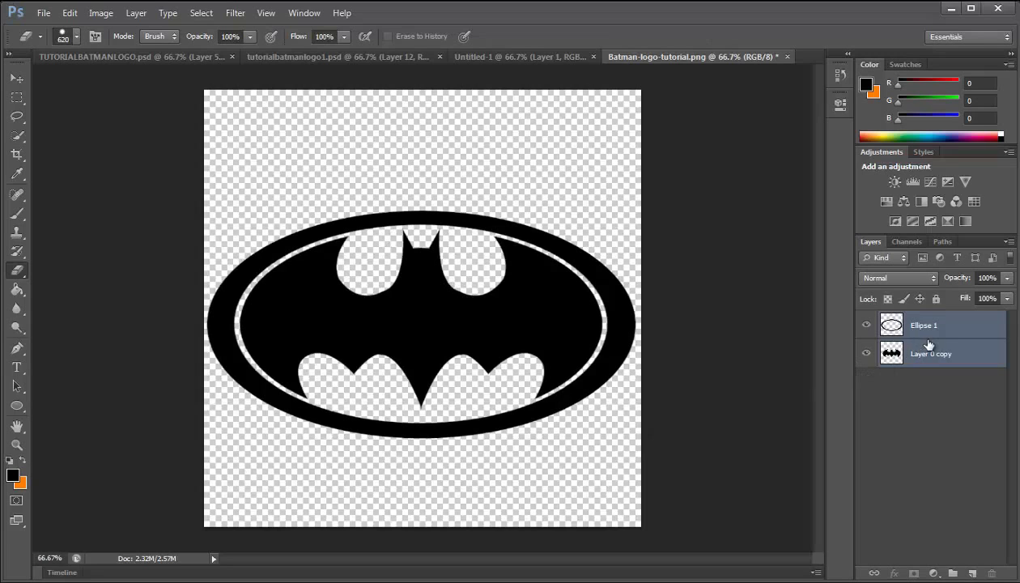
click(906, 364)
click(939, 325)
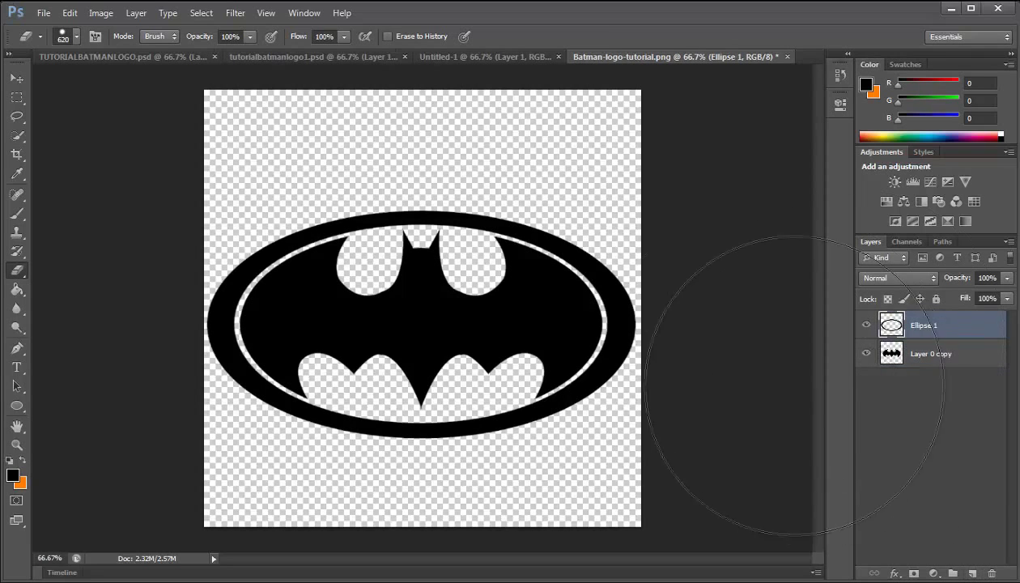
Merge the visible ring and bat onto a new Layer 1 using Apply Image
click(270, 55)
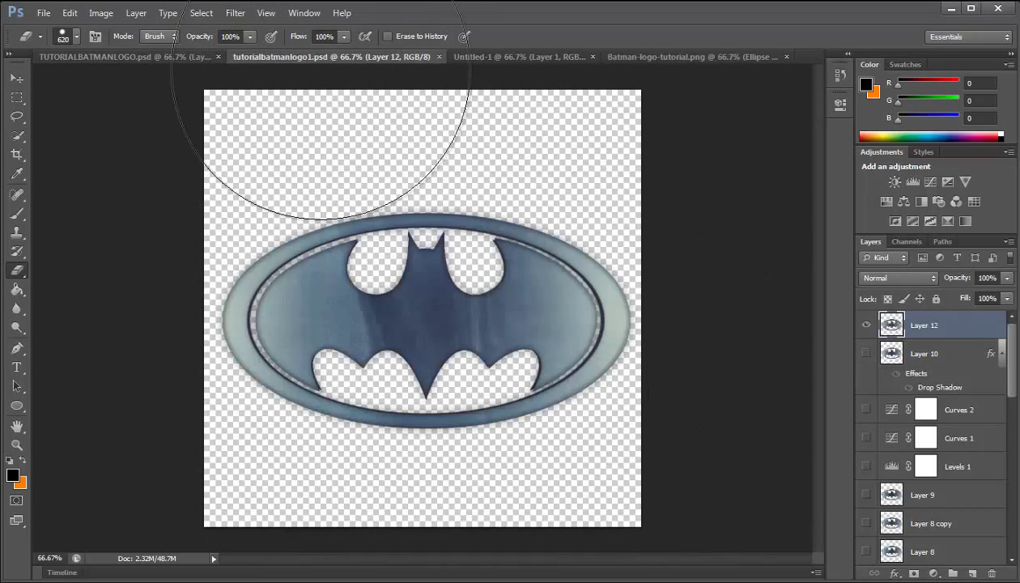
click(630, 54)
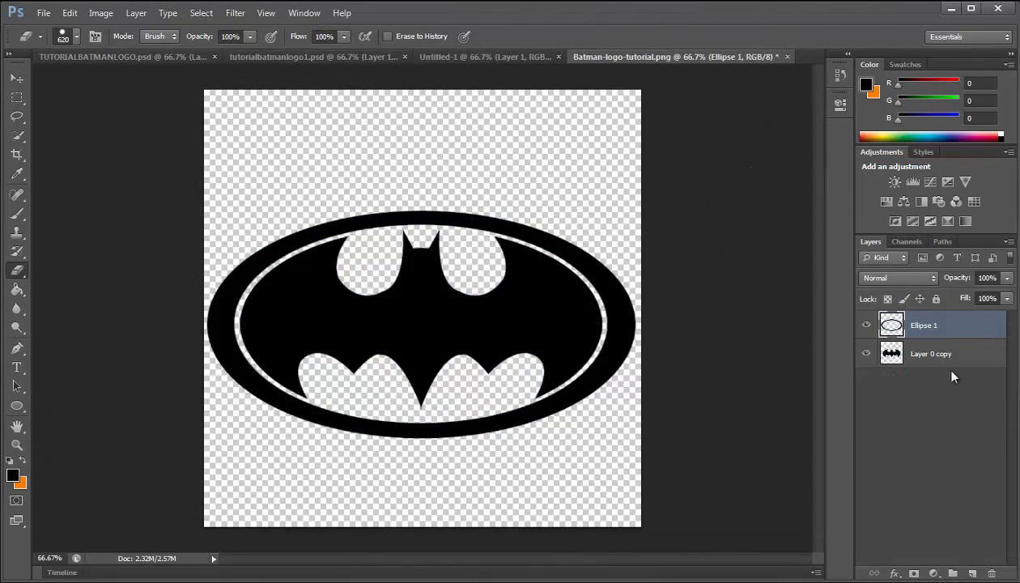
click(974, 573)
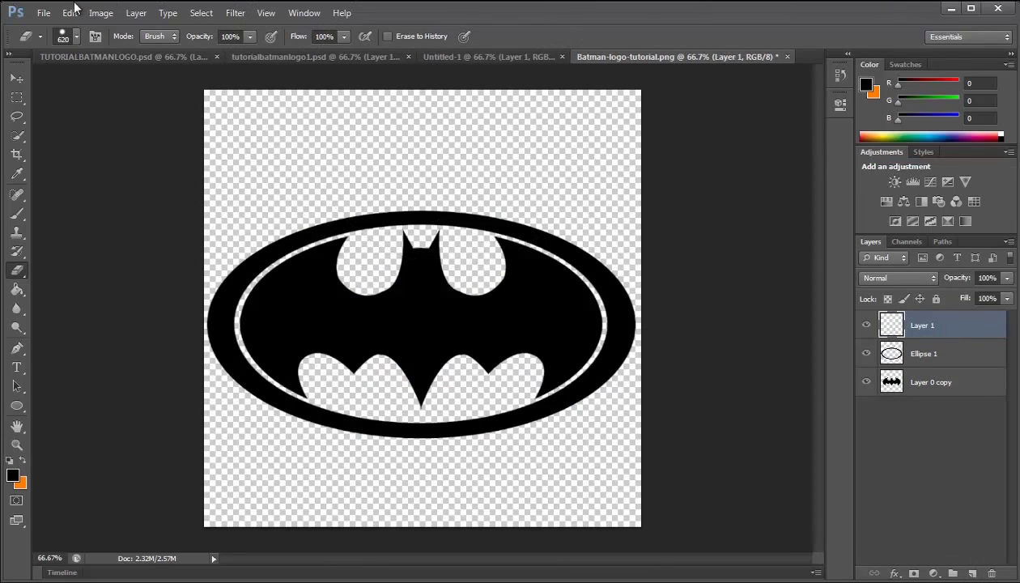
click(101, 13)
click(119, 222)
click(644, 213)
Hide Ellipse 1 and Layer 0 copy, duplicate Layer 1, and leave only Layer 1 copy visible
click(866, 381)
click(867, 353)
key(ctrl+j)
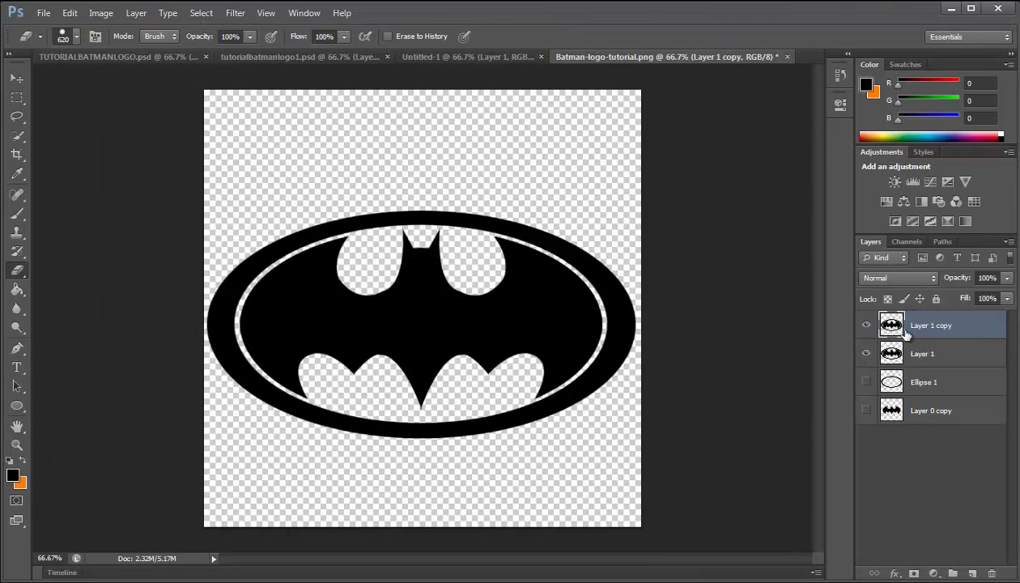
click(936, 354)
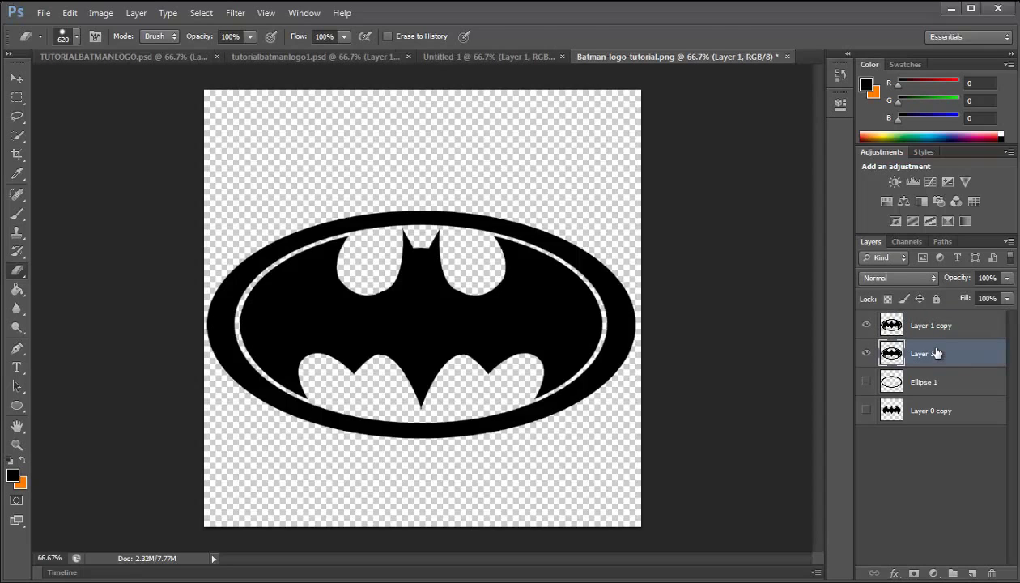
key(ctrl+t)
key(Escape)
click(867, 353)
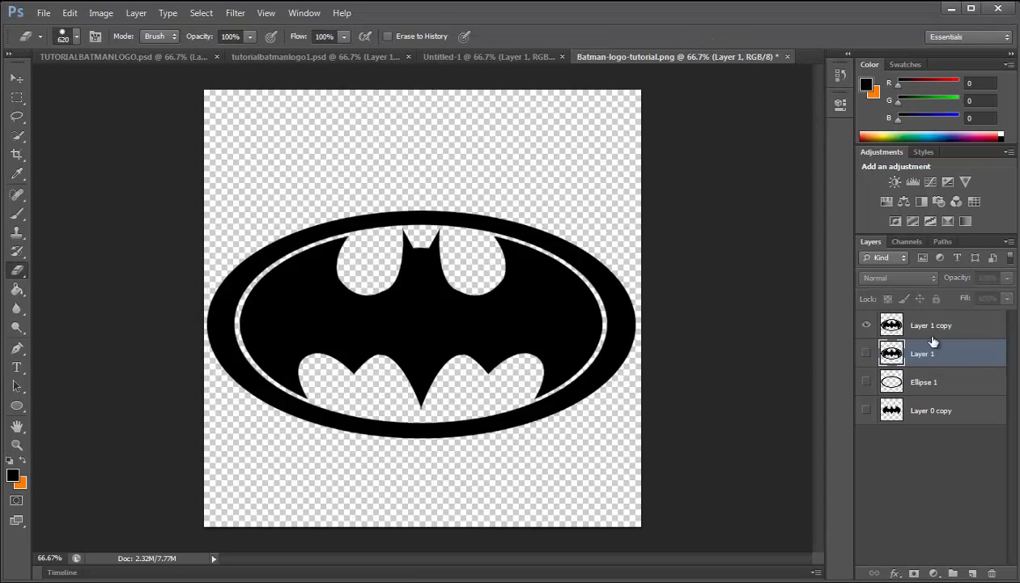
click(939, 328)
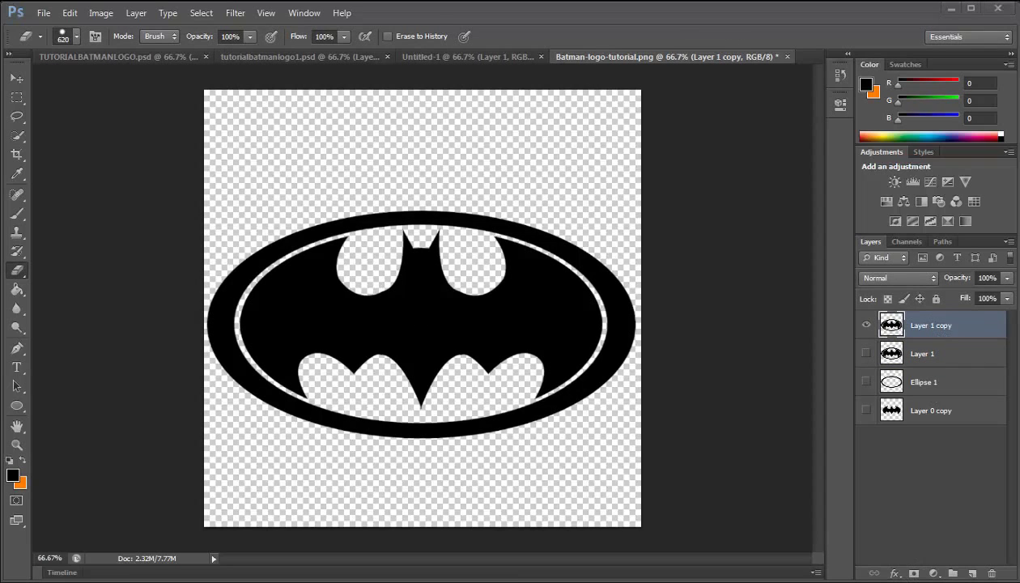
key(alt+Tab)
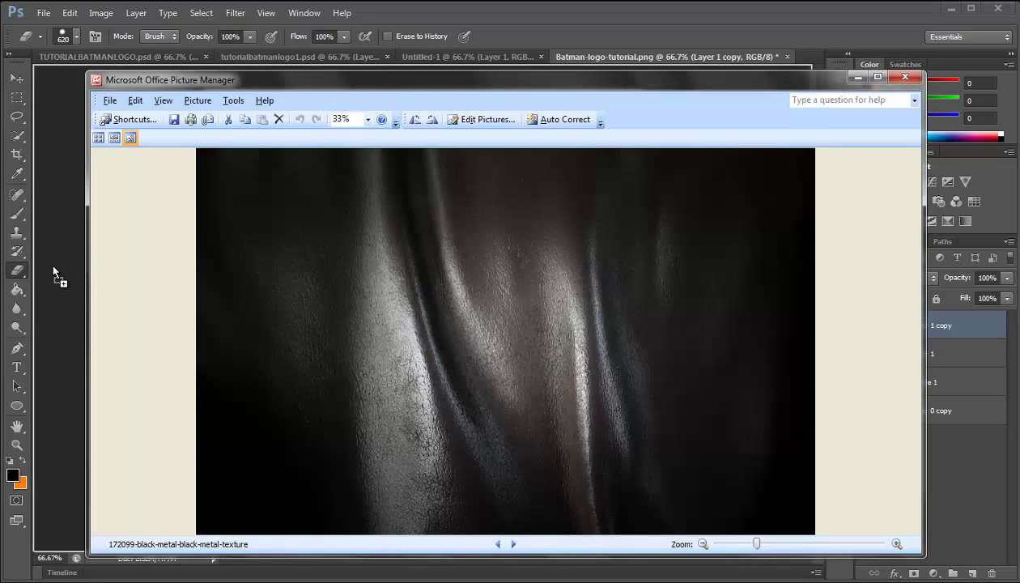
Place the black metal texture at Normal blending and clip it to Layer 1 copy
key(alt+Tab)
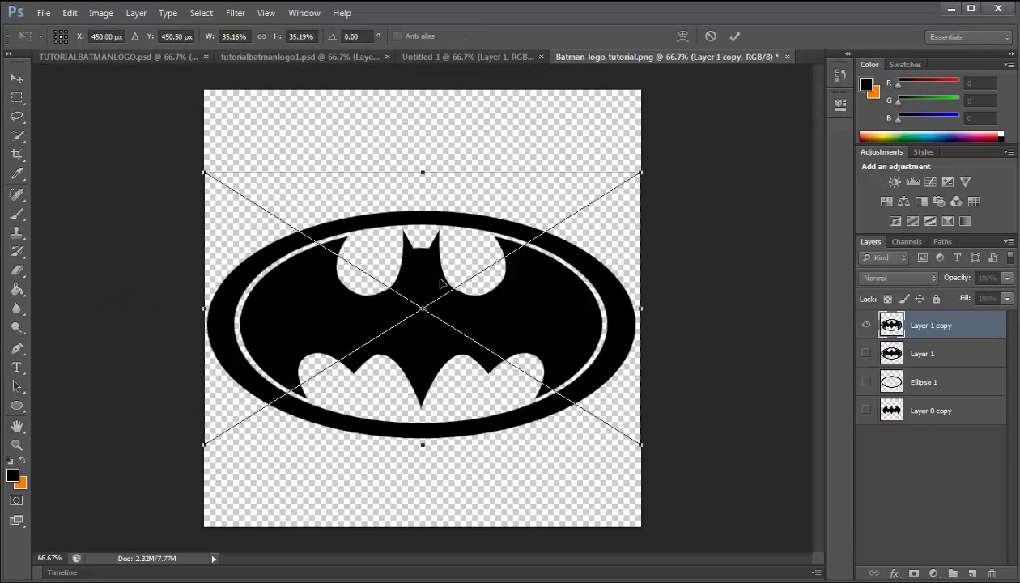
click(873, 278)
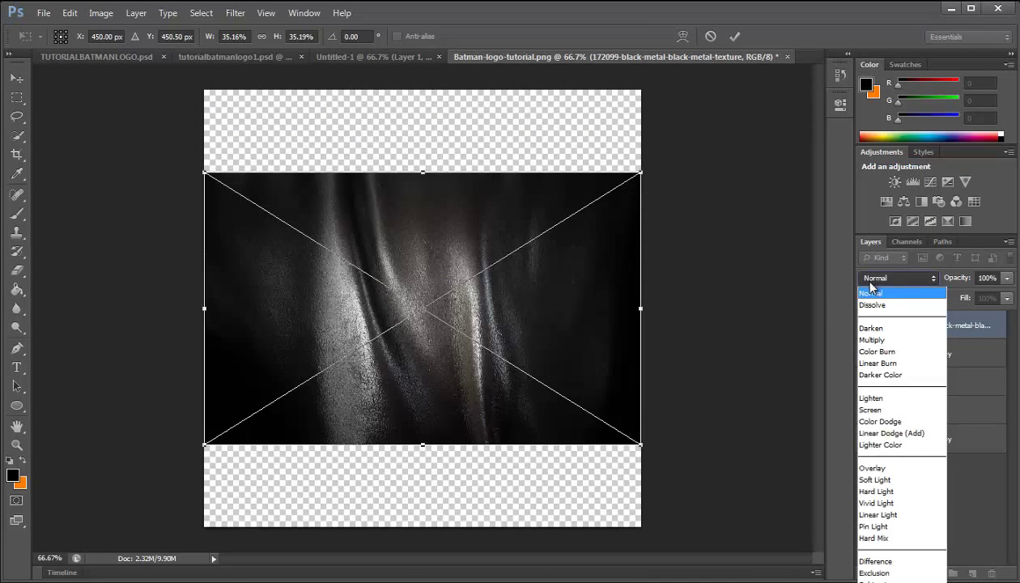
click(872, 289)
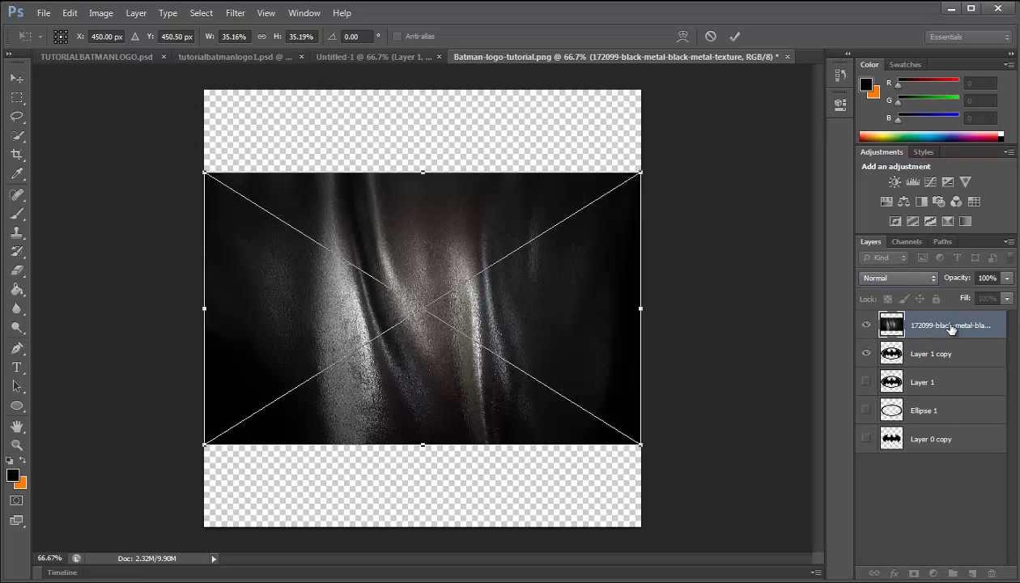
key(e)
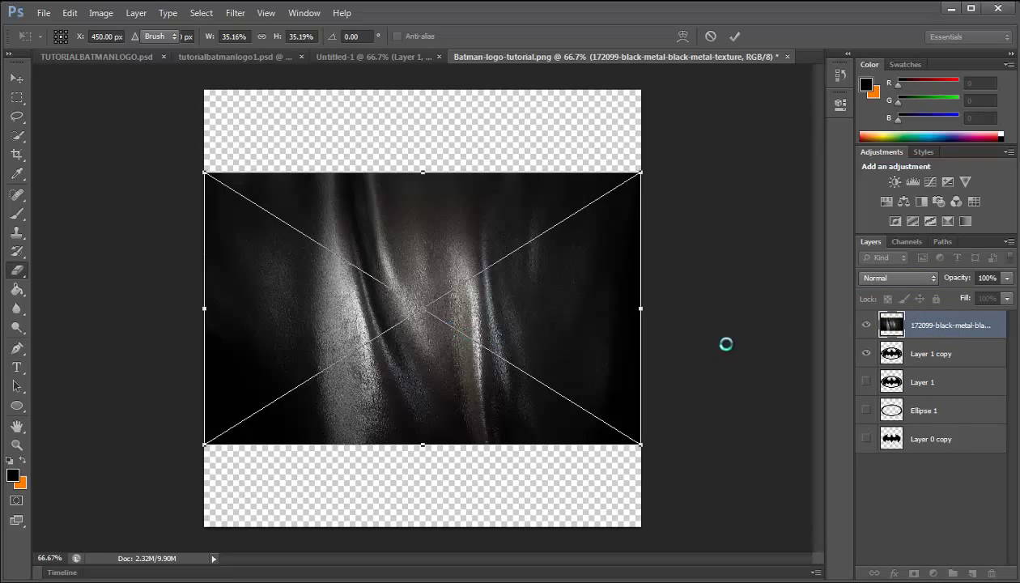
right_click(943, 323)
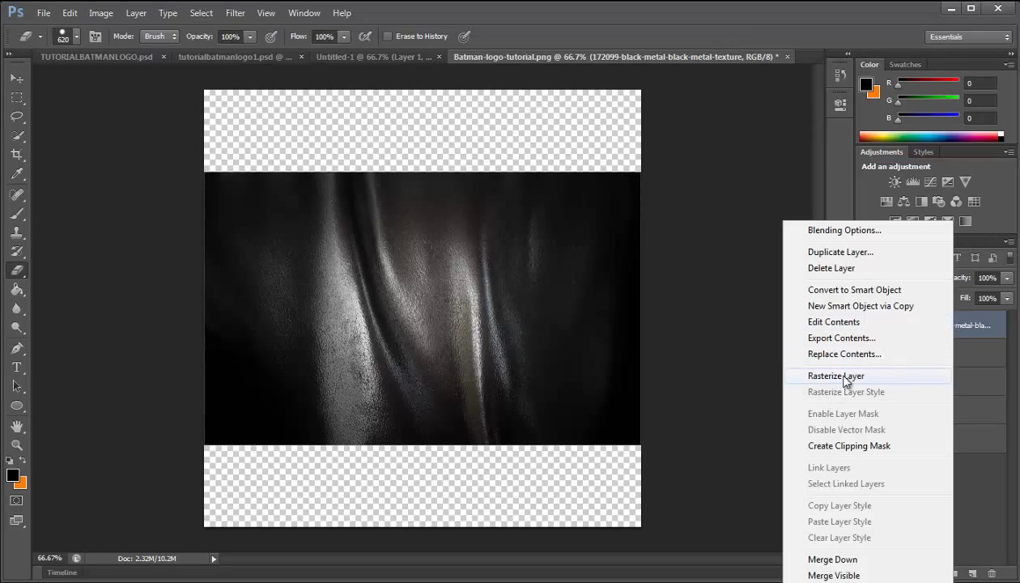
click(848, 445)
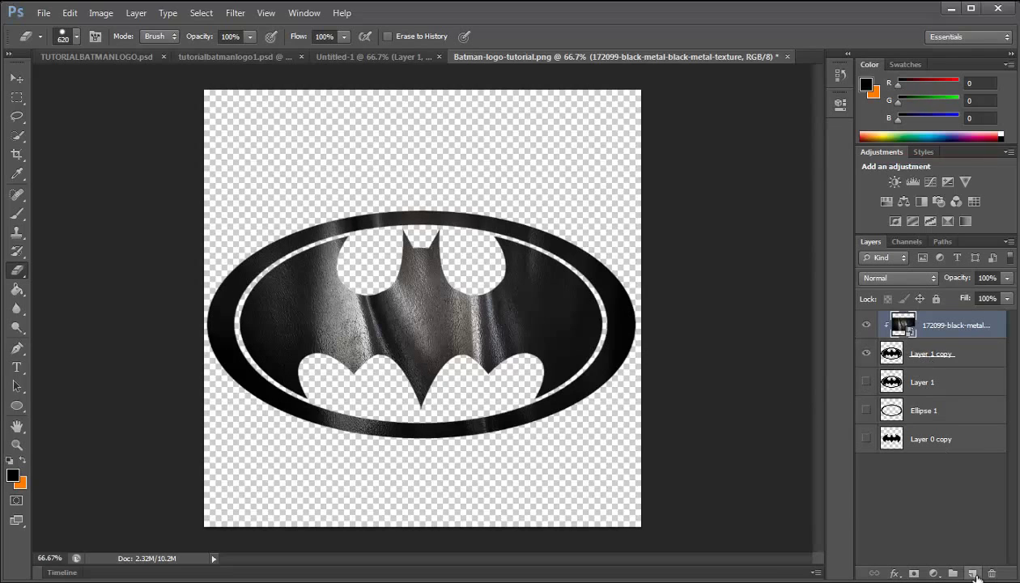
click(978, 577)
Clip Layer 2 to the logo and set a soft brush to 700 px
right_click(913, 325)
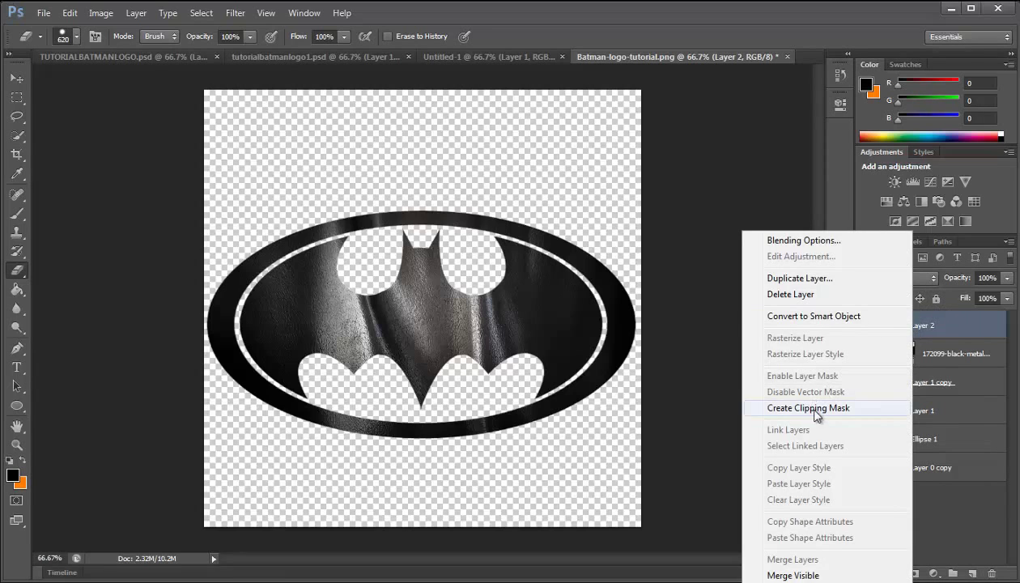
click(815, 409)
click(16, 214)
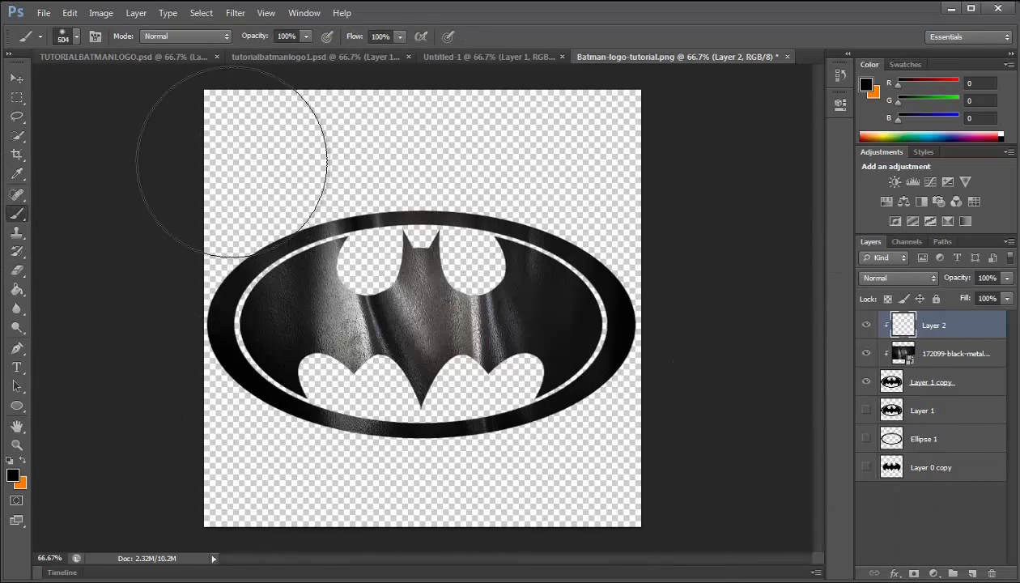
click(71, 34)
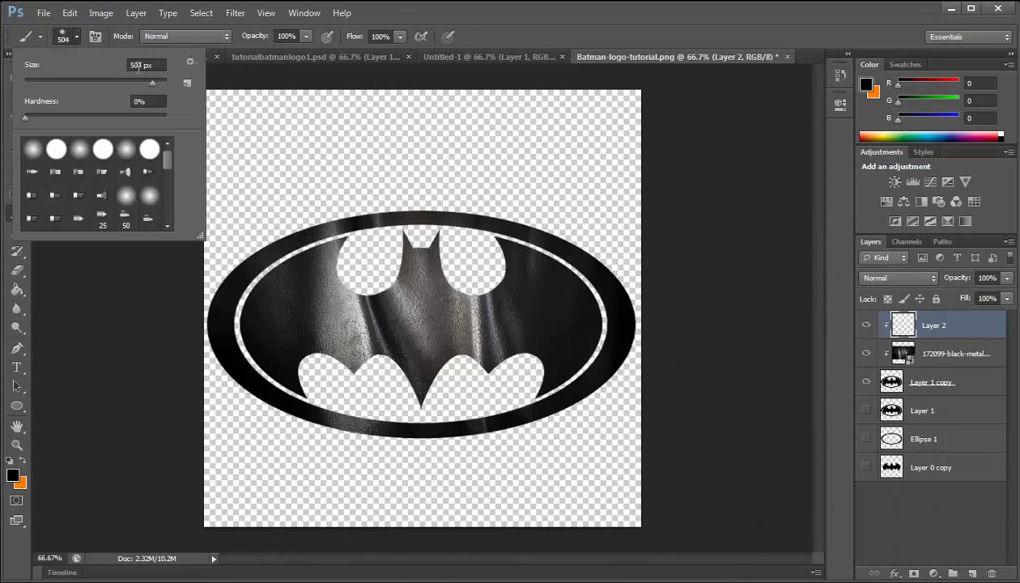
click(138, 65)
text(600)
text(650)
text(700)
key(Return)
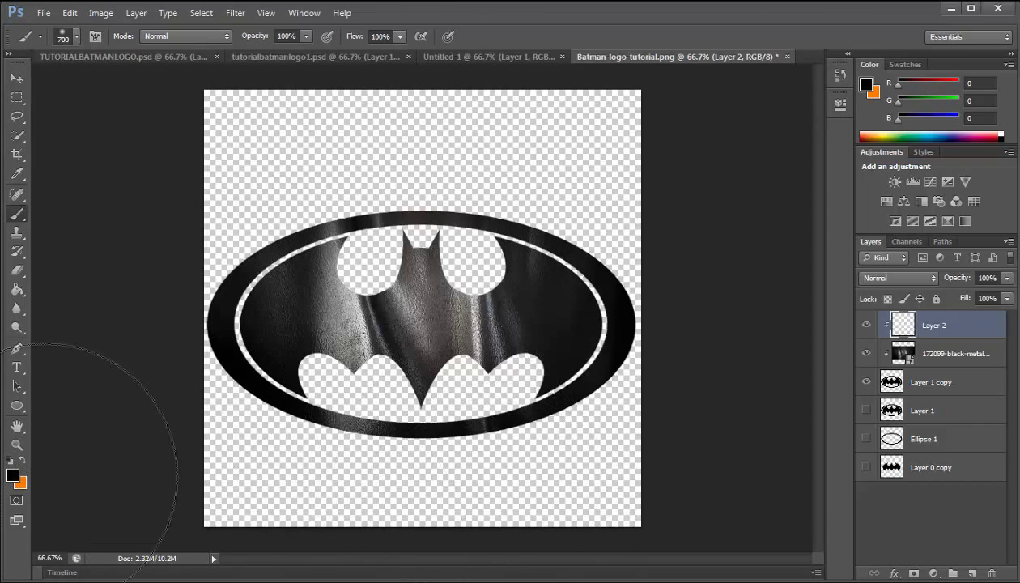
Paint a white highlight across the logo's top and fade Layer 2 to 38% opacity
click(12, 476)
click(630, 316)
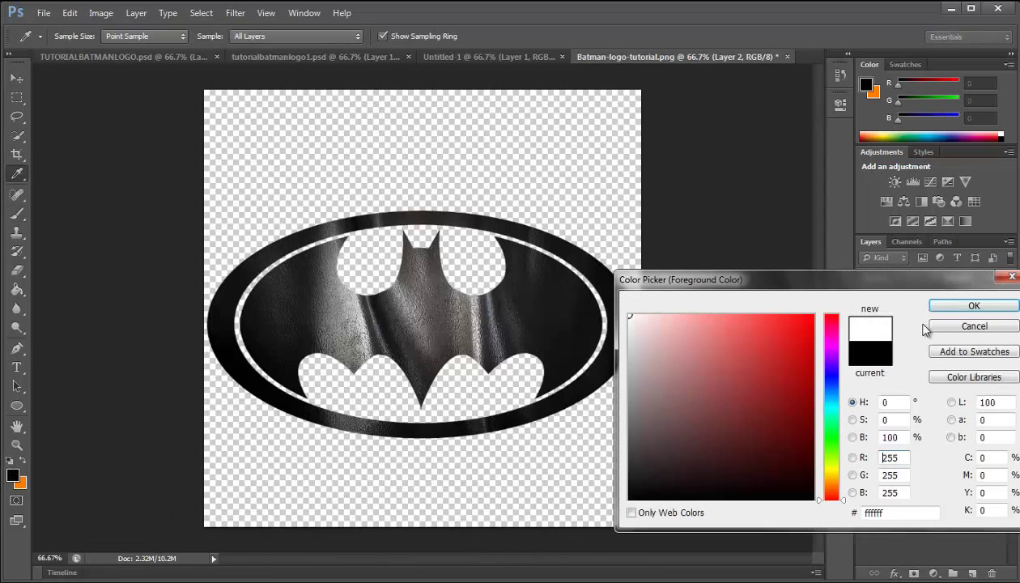
click(974, 306)
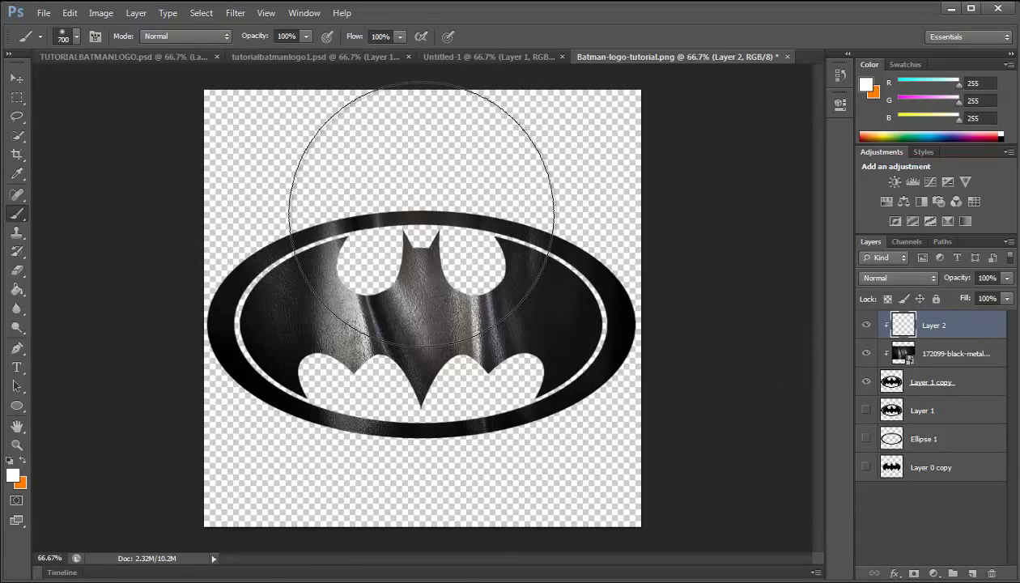
click(429, 178)
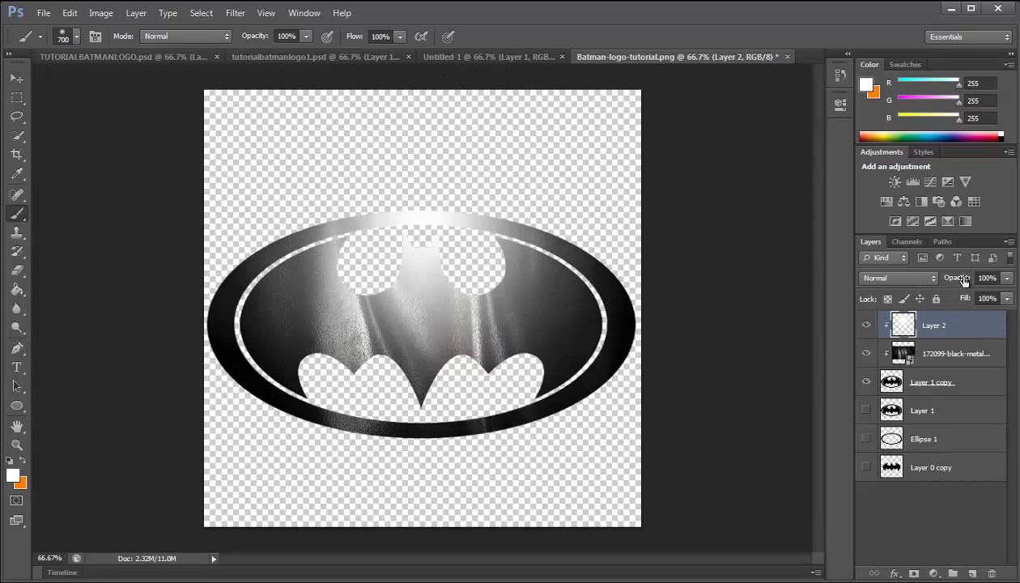
drag(964, 280, 917, 267)
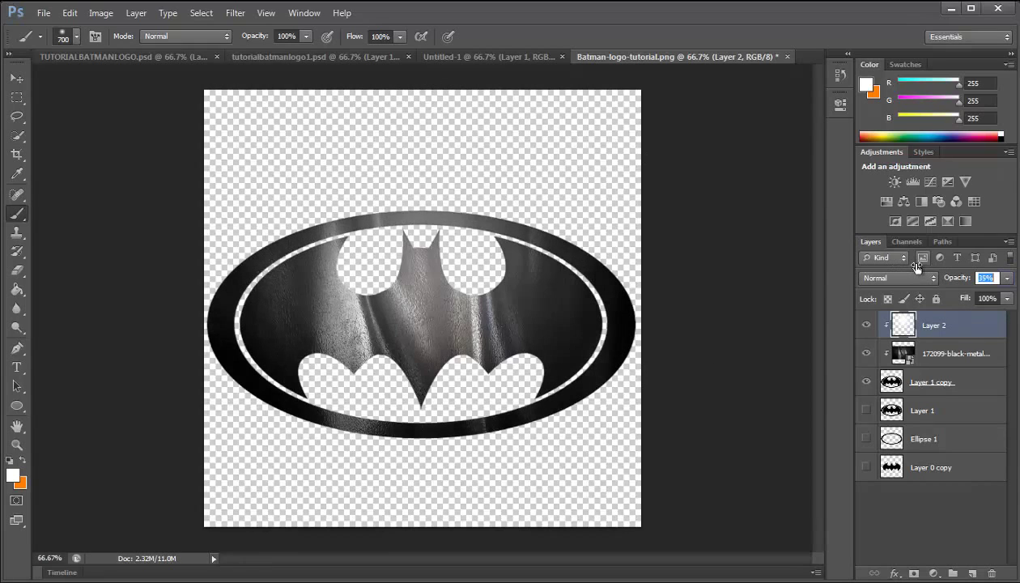
drag(924, 269, 903, 260)
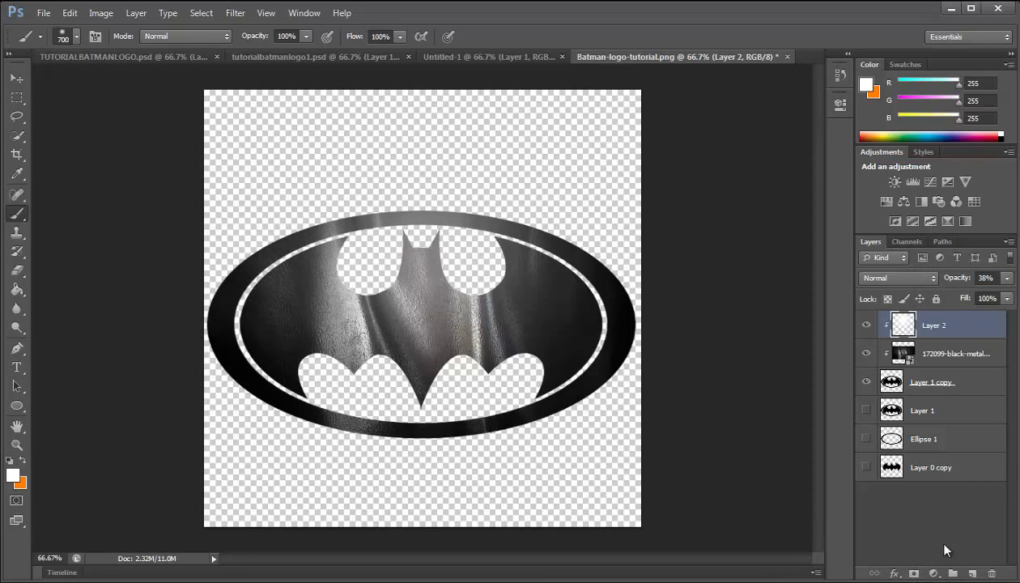
Add a clipped Layer 3 and paint white highlights on the logo's right and left sides
click(973, 573)
right_click(929, 327)
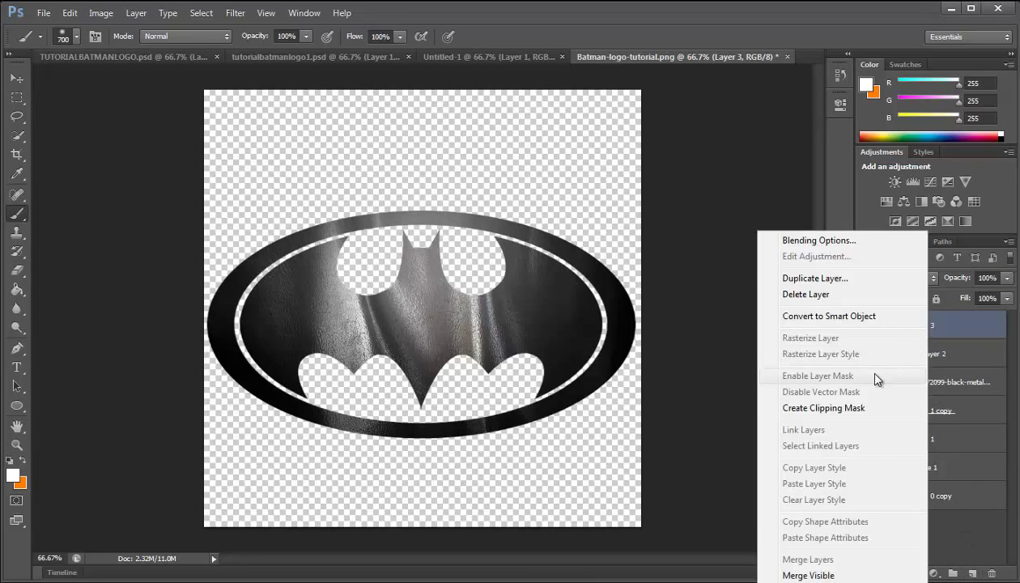
click(789, 408)
click(665, 329)
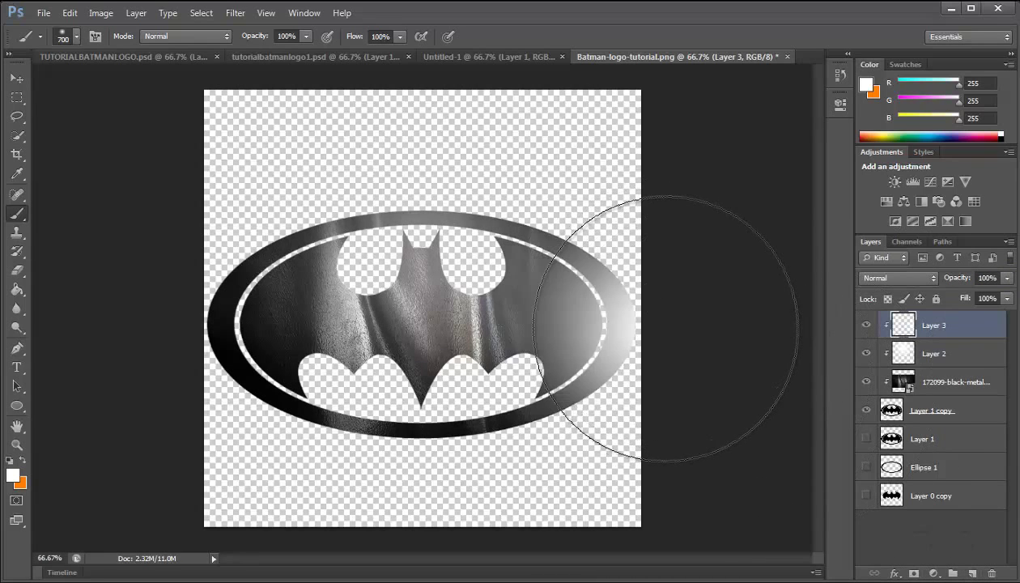
click(157, 319)
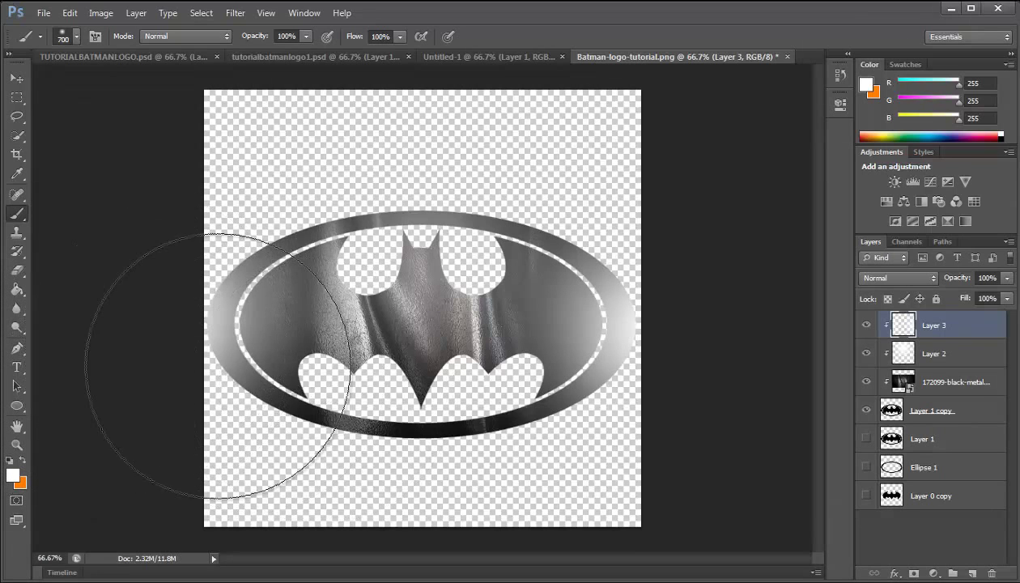
Repaint the left-side highlight and soften Layer 3 to 68% opacity
key(ctrl+z)
click(185, 336)
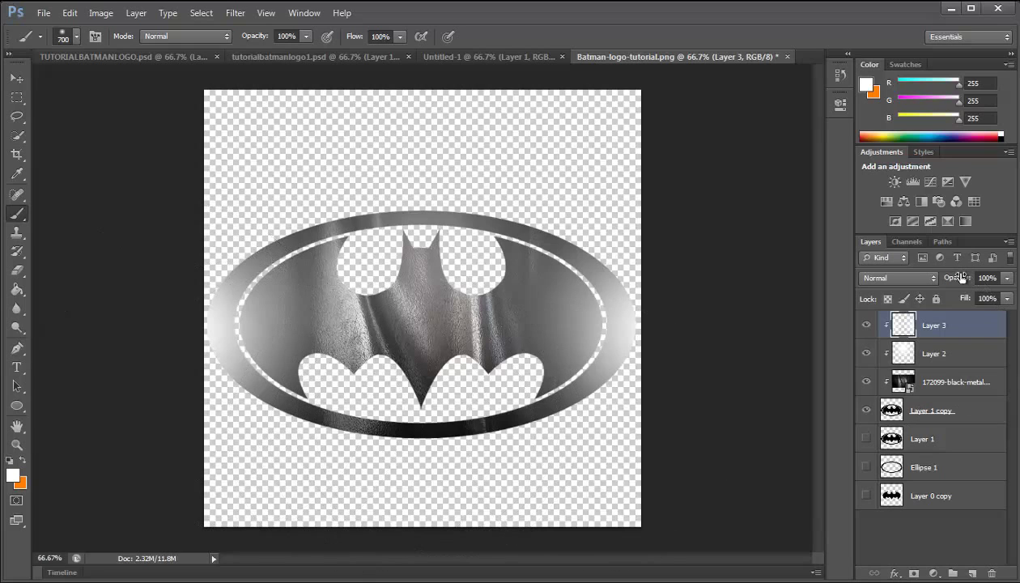
drag(961, 277, 940, 277)
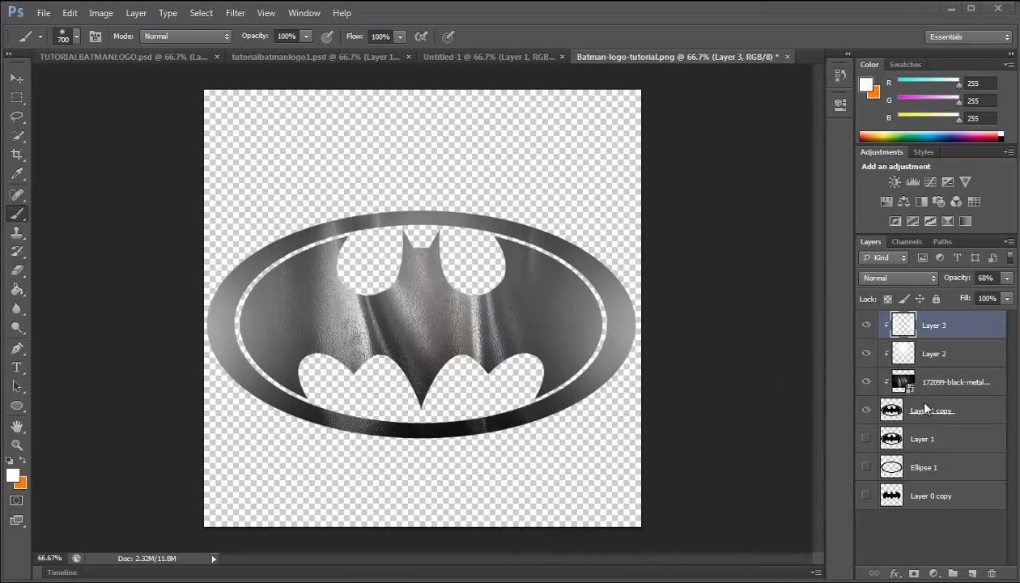
click(959, 384)
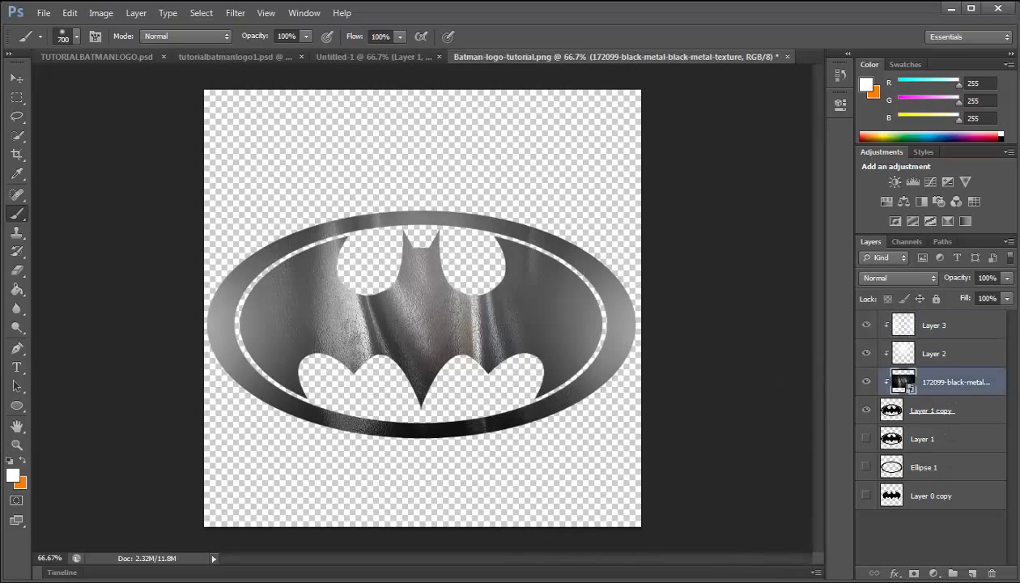
Place metal_texture_7_by_wojtar_stock above the black metal, rotated 90° and scaled to about 124%
click(975, 572)
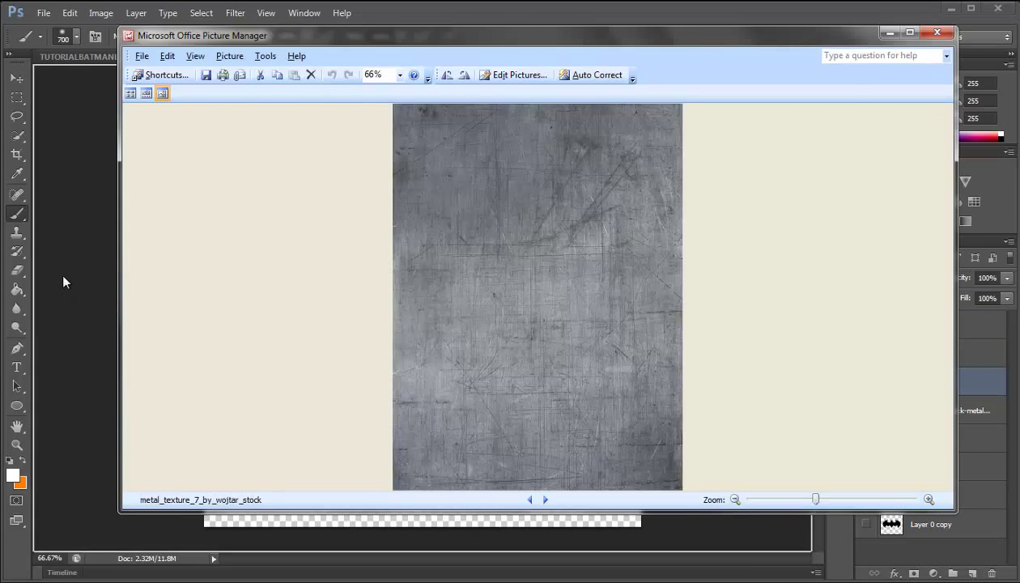
drag(263, 268, 523, 353)
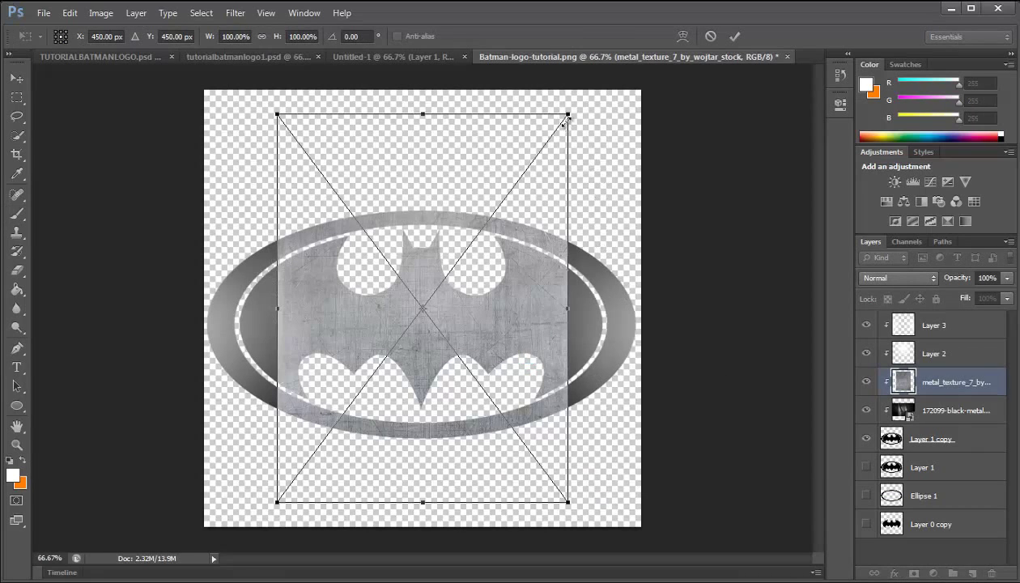
drag(648, 296, 599, 514)
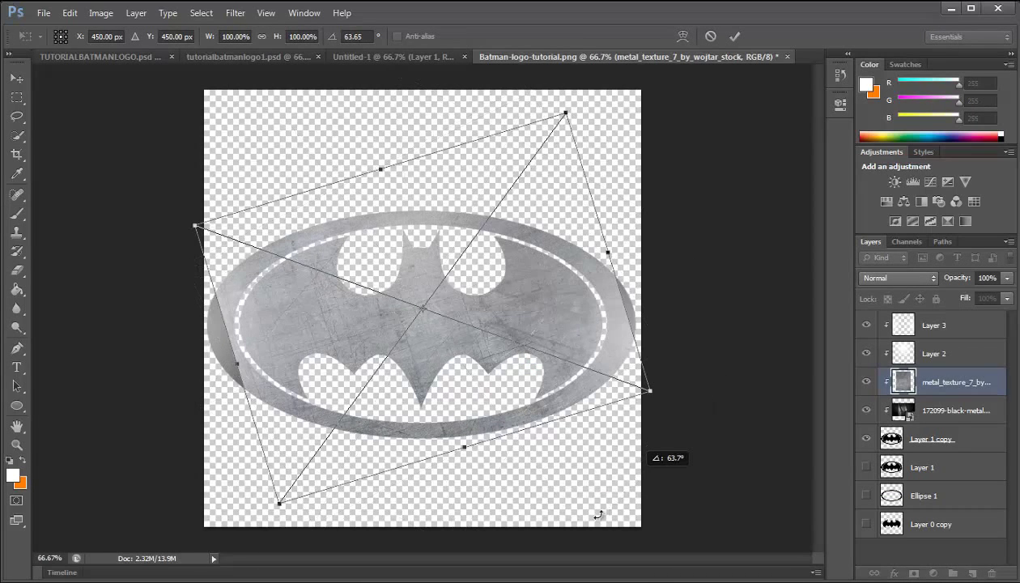
drag(598, 514, 579, 531)
drag(617, 453, 672, 481)
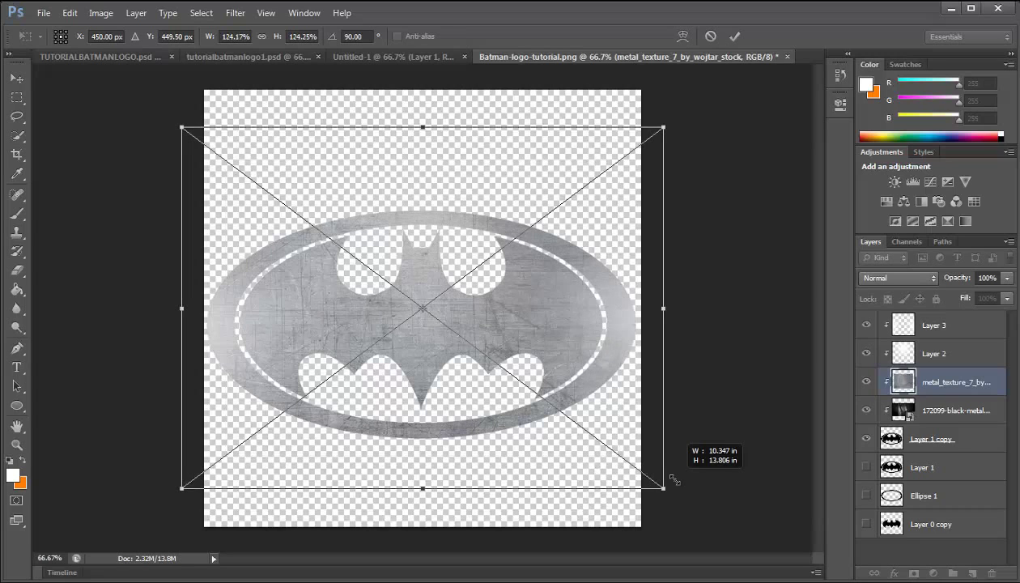
Set metal_texture_7 to Screen blending and move it below the black metal layer
key(b)
click(898, 278)
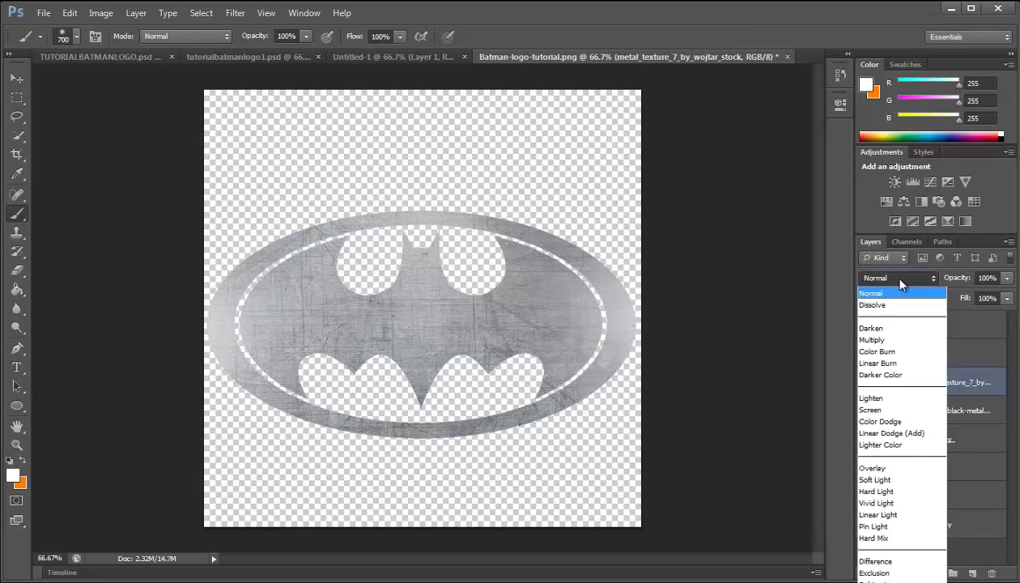
click(871, 410)
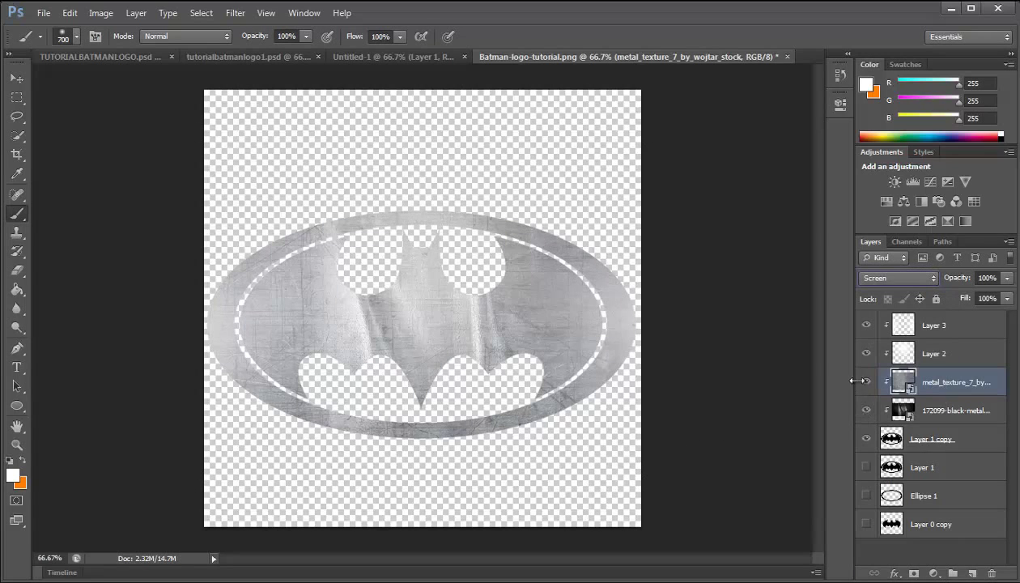
drag(949, 392, 957, 413)
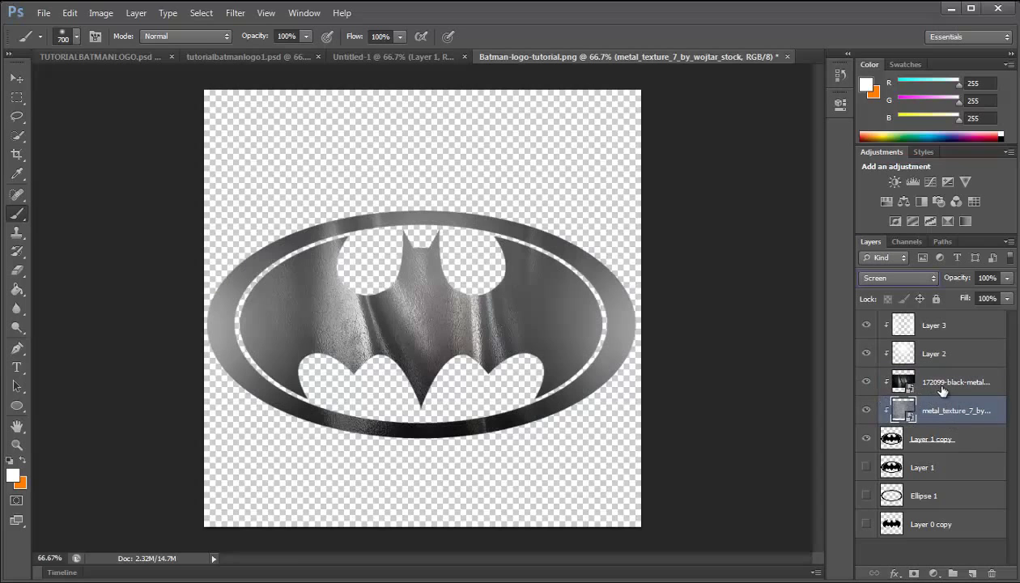
Compare blend modes on 172099-black-metal, settling on Soft Light
click(943, 382)
click(881, 275)
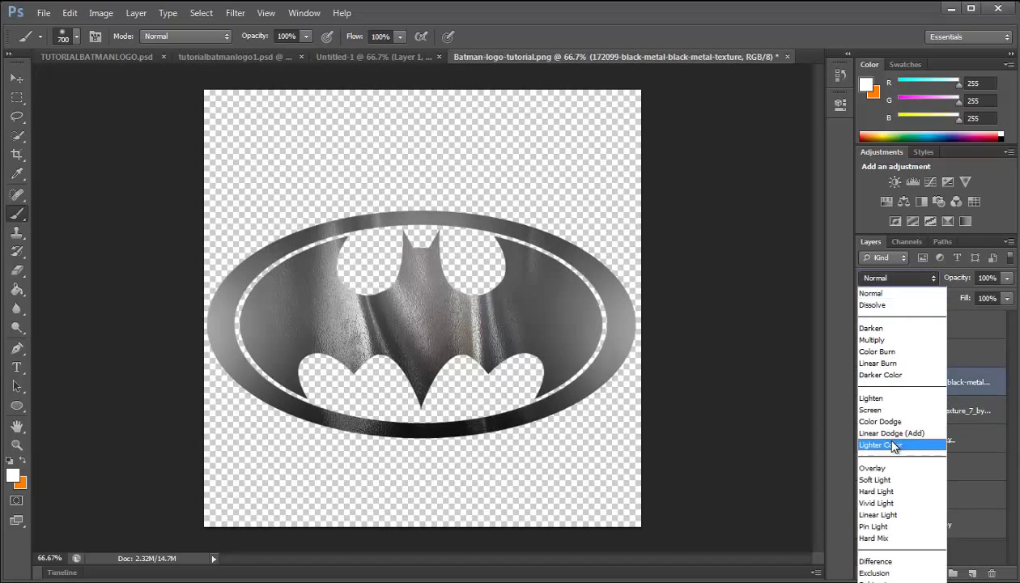
click(890, 479)
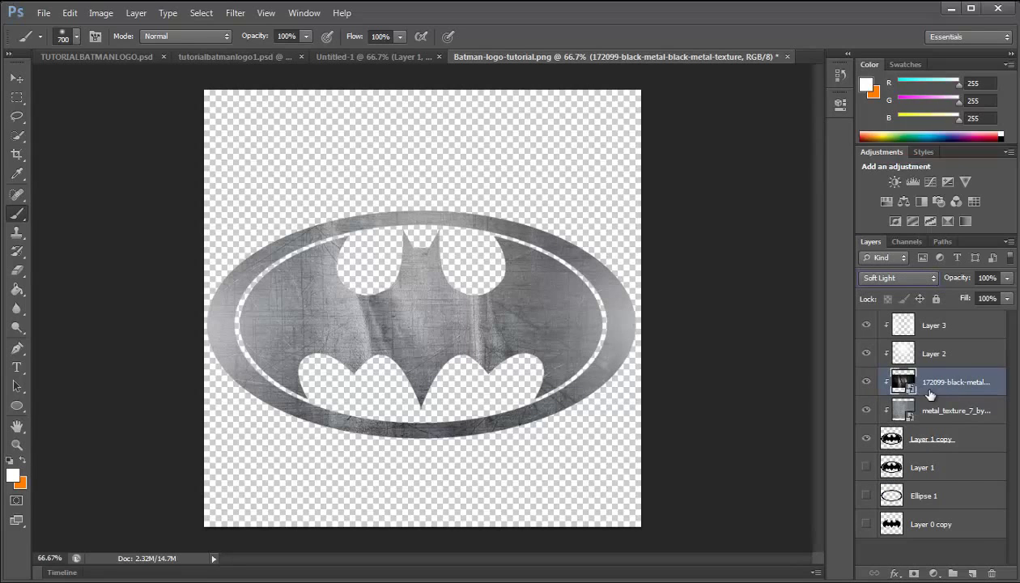
click(899, 278)
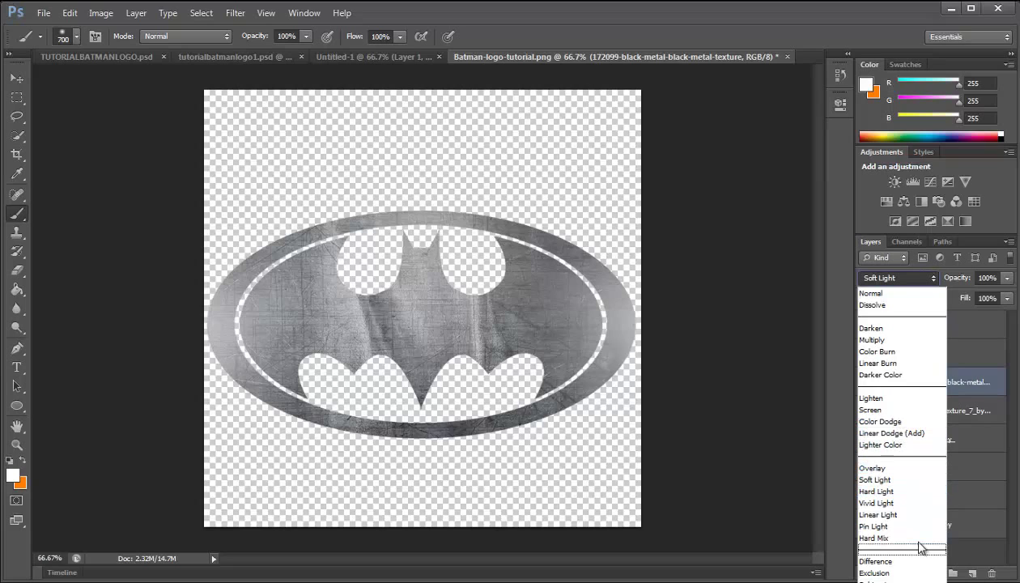
click(890, 328)
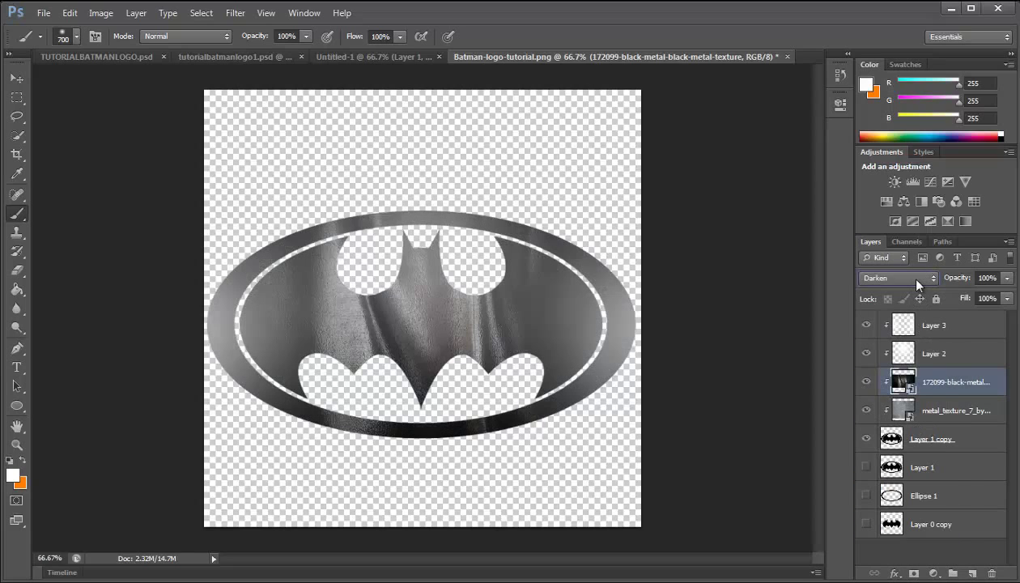
key(Down)
key(Down)
key(Down)
key(Down)
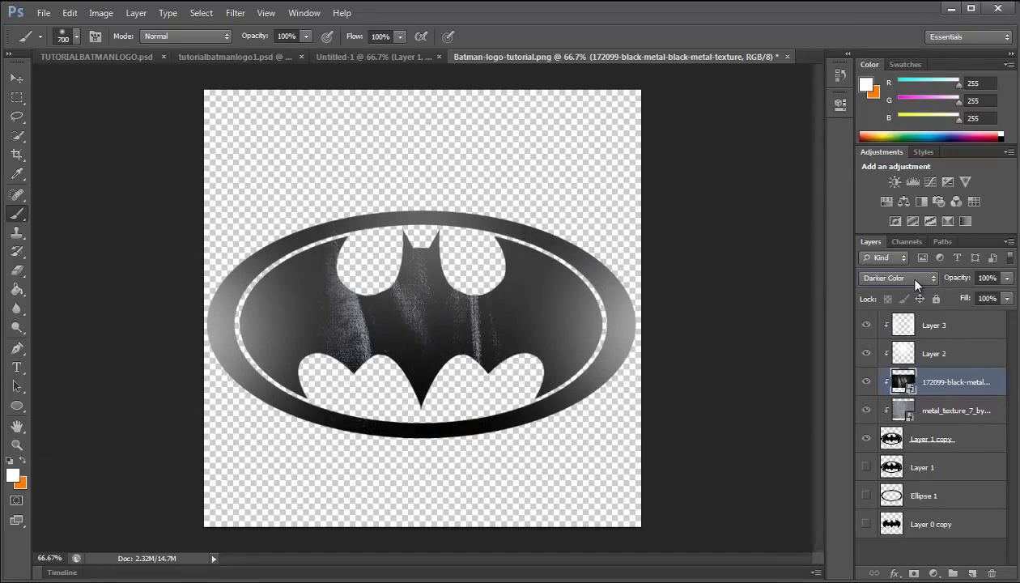
key(Down)
key(Down)
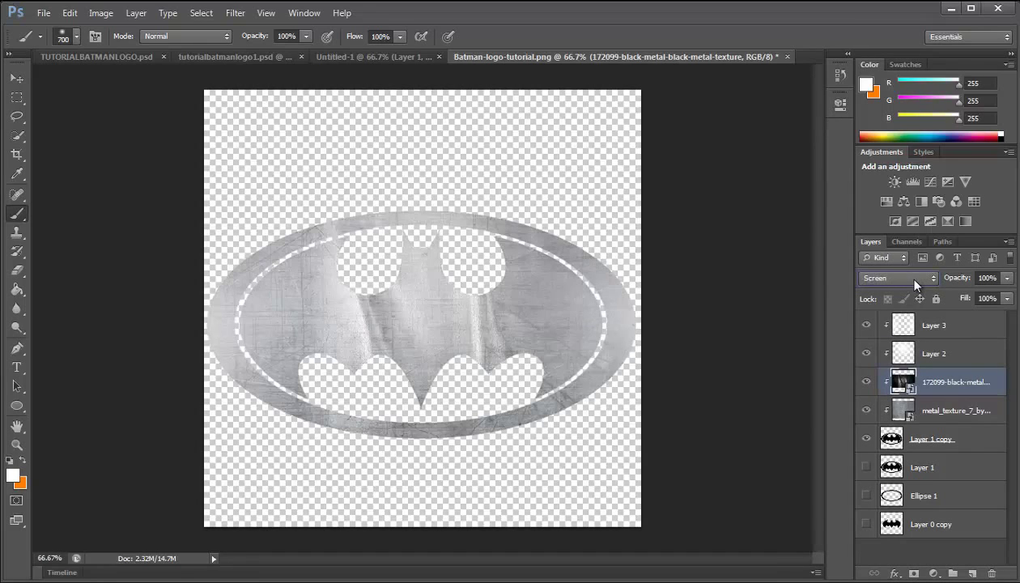
key(Down)
key(Down)
key(Down)
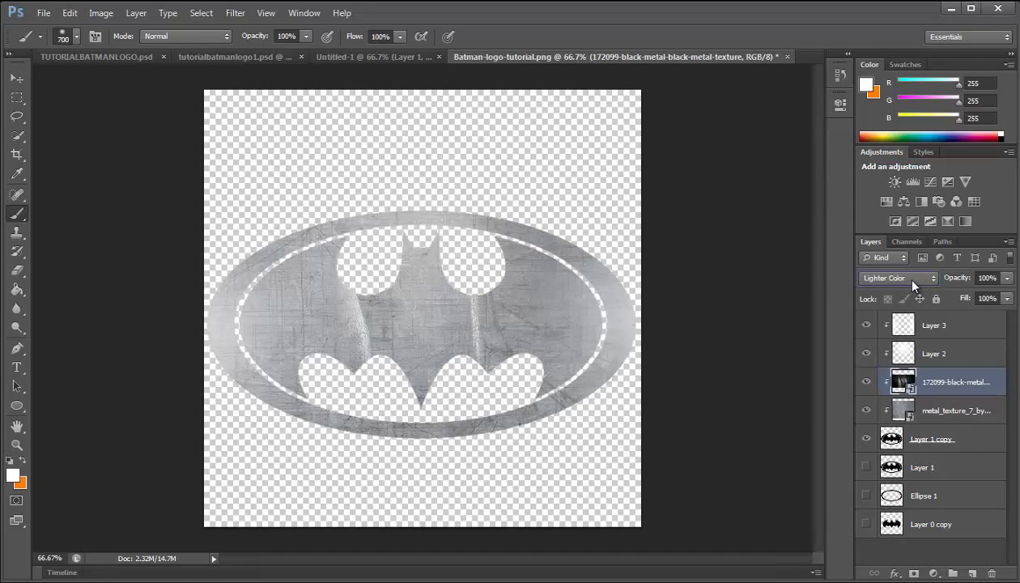
key(Down)
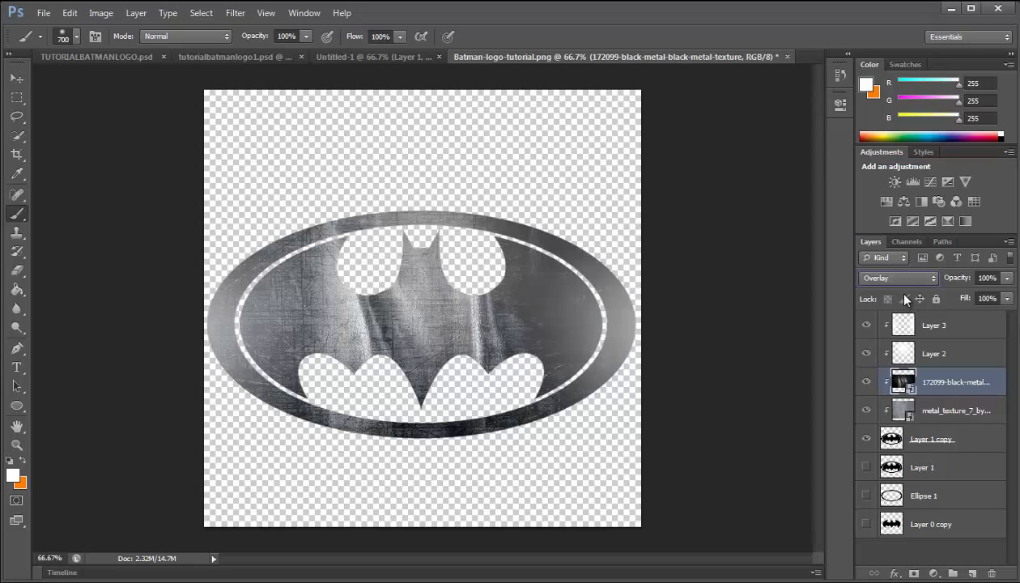
key(Down)
key(Up)
key(Up)
key(Down)
Lower metal_texture to 67% opacity and set Layer 2 to 54% after comparing visibility
click(959, 410)
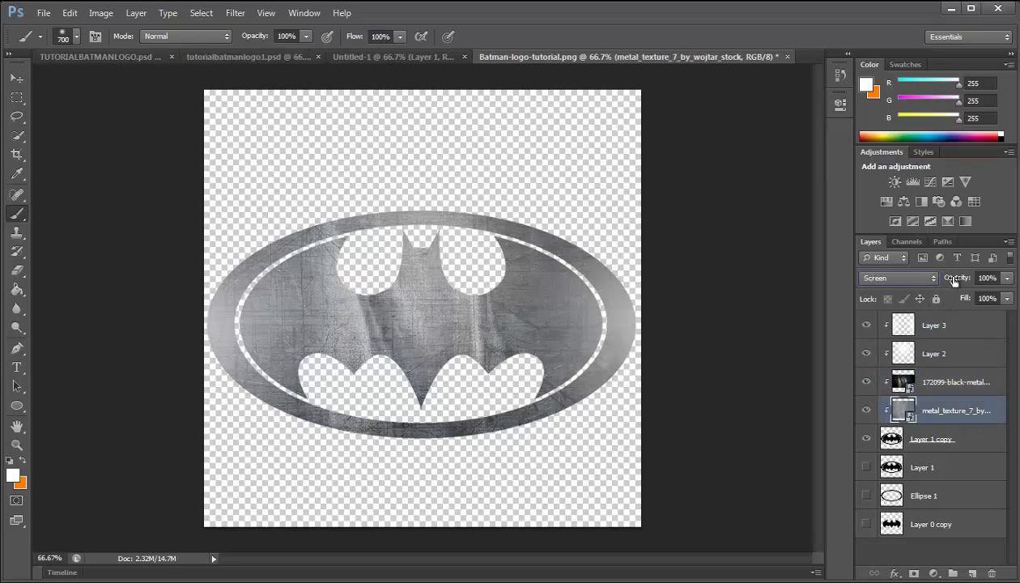
mouse_move(945, 279)
mouse_down()
mouse_move(927, 275)
mouse_move(938, 278)
mouse_up()
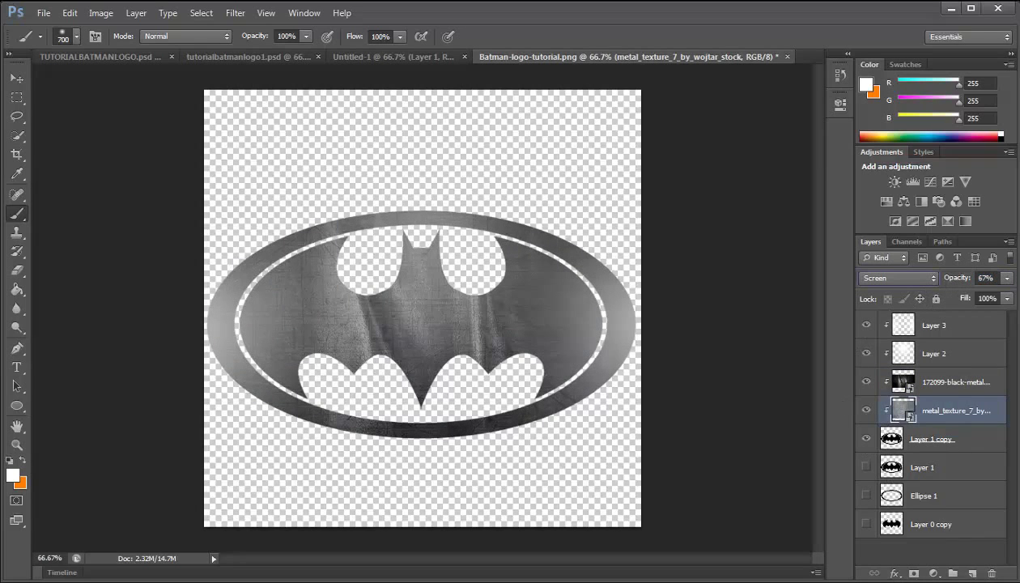
click(952, 323)
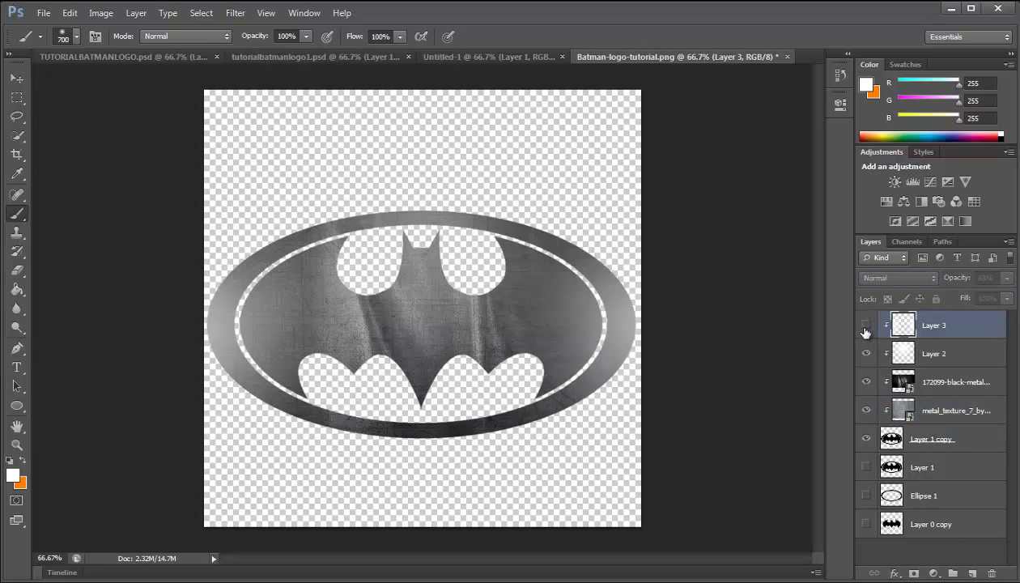
click(866, 325)
click(865, 325)
click(866, 354)
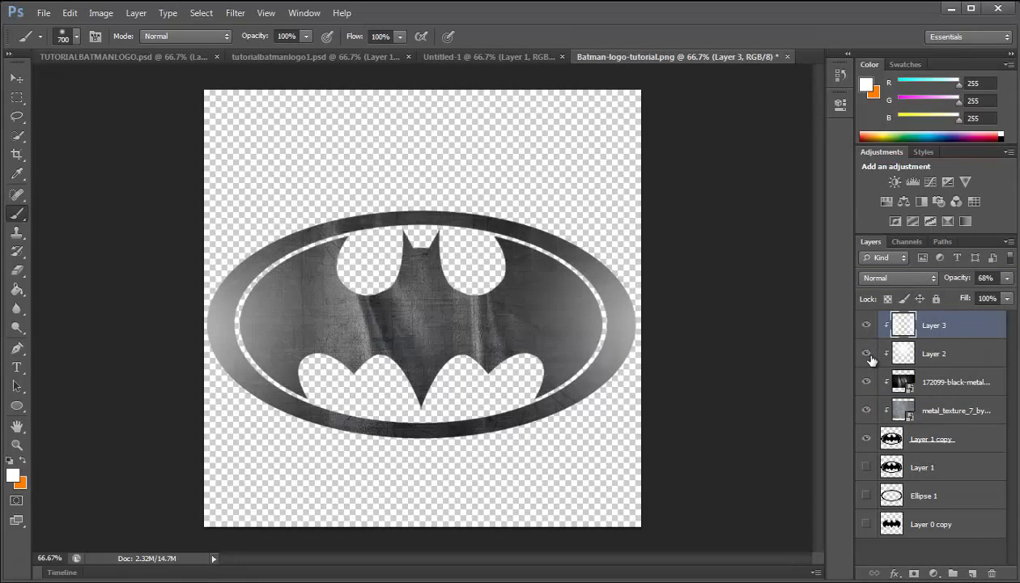
click(940, 353)
drag(951, 280, 957, 280)
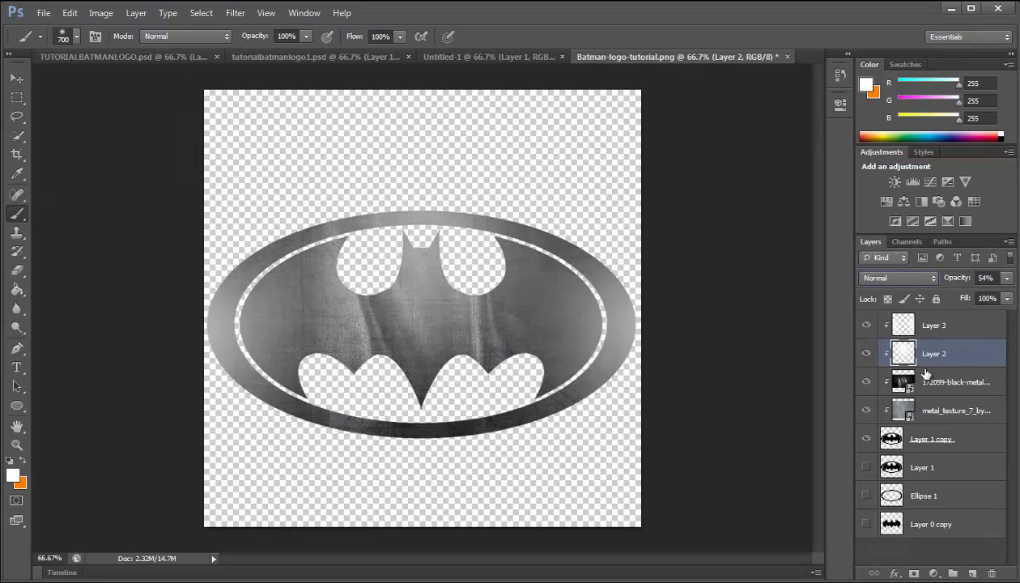
click(961, 410)
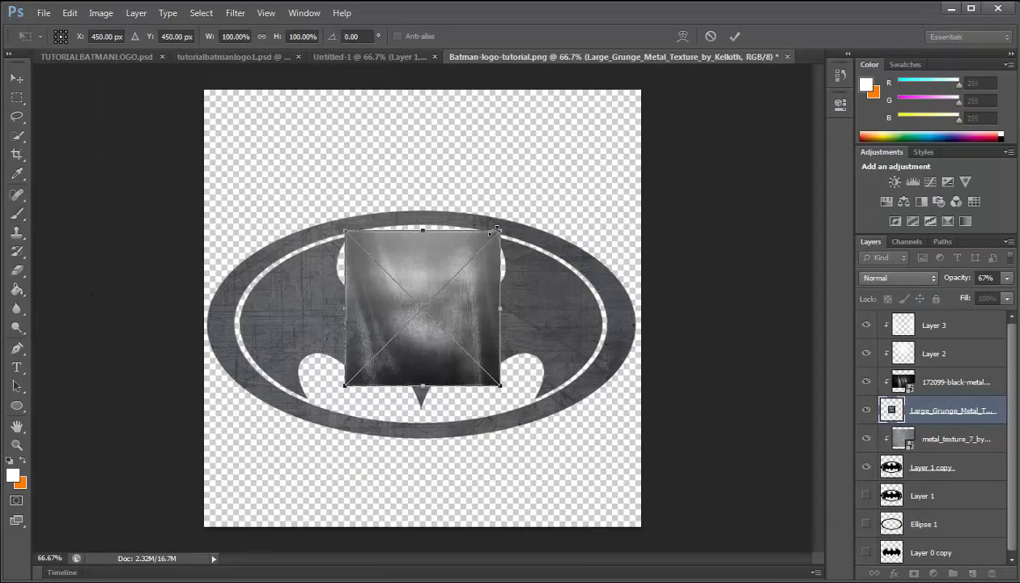
Scale the Kelkith grunge texture to 347%, rasterize it, clip it to the logo, and set Soft Light
drag(493, 232, 783, 146)
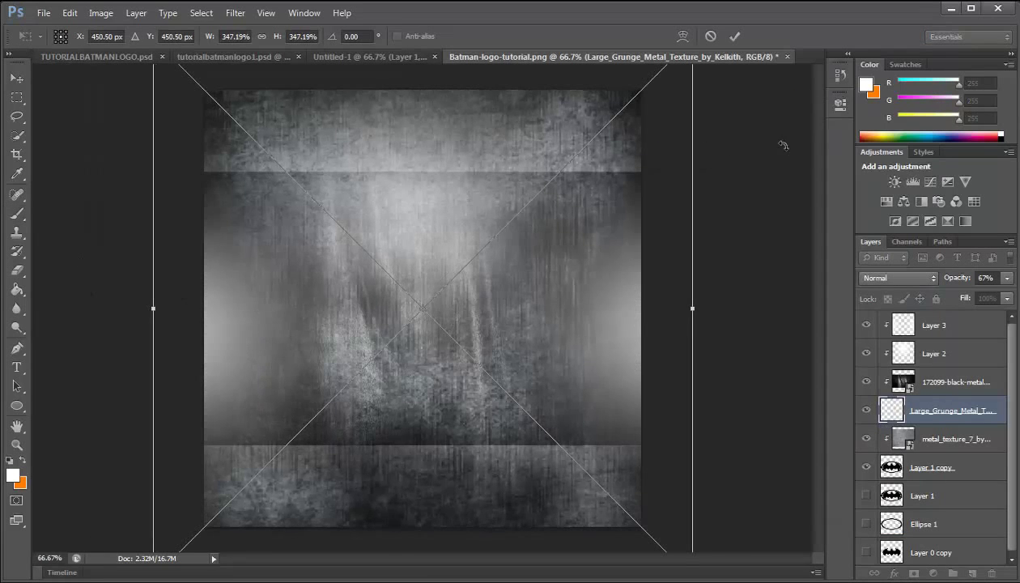
key(b)
right_click(945, 406)
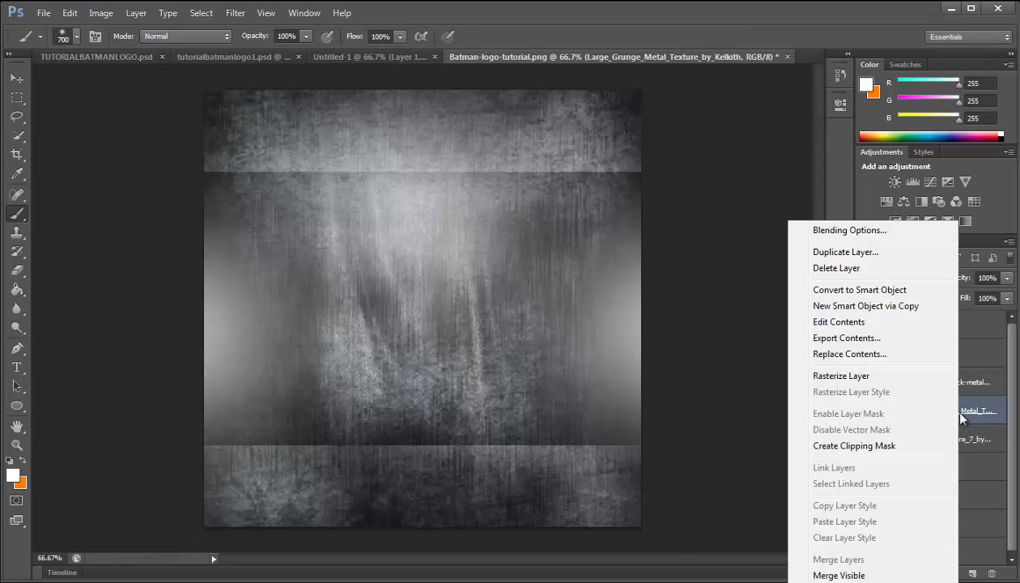
click(866, 378)
right_click(901, 405)
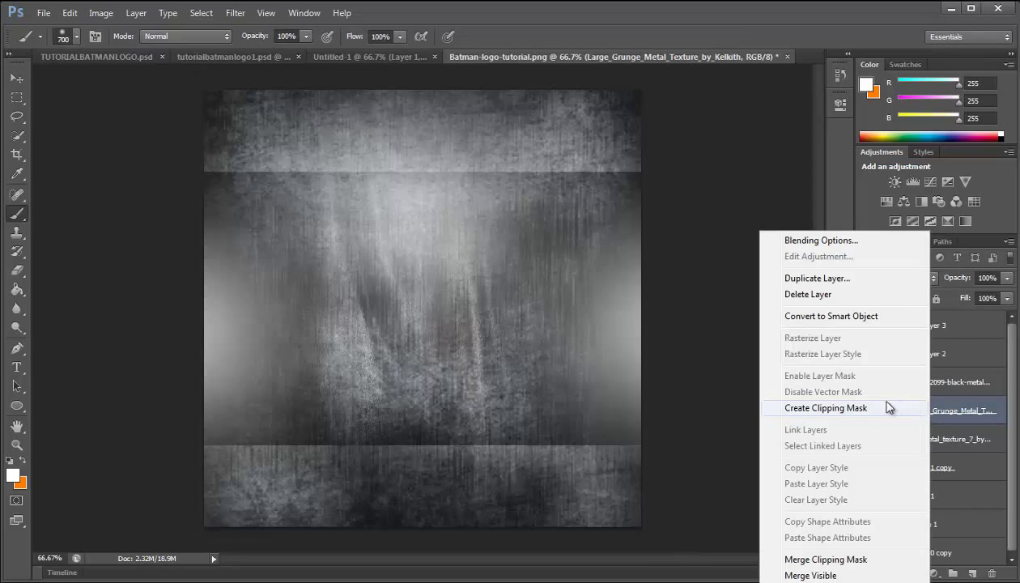
click(820, 407)
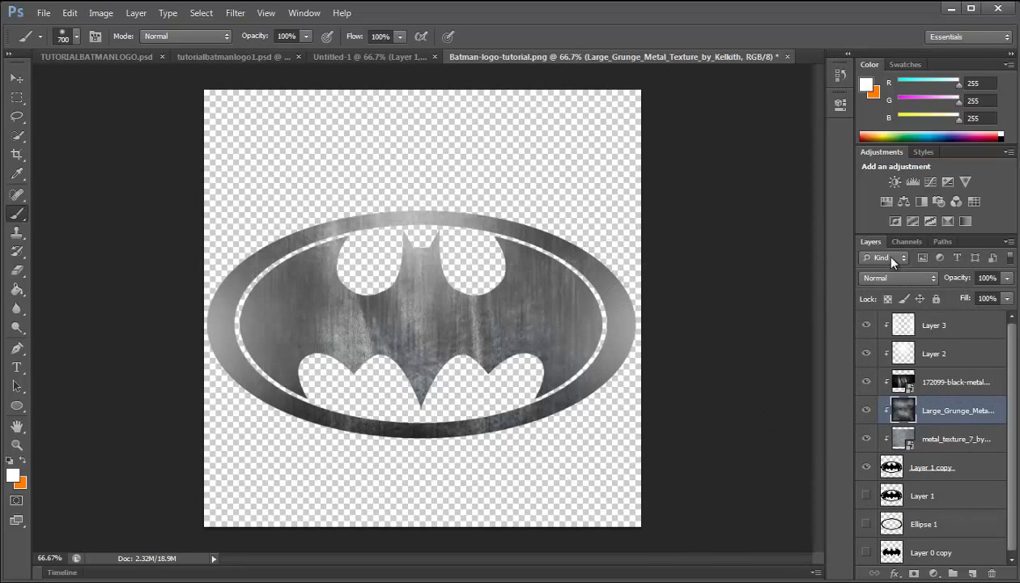
click(890, 276)
click(876, 478)
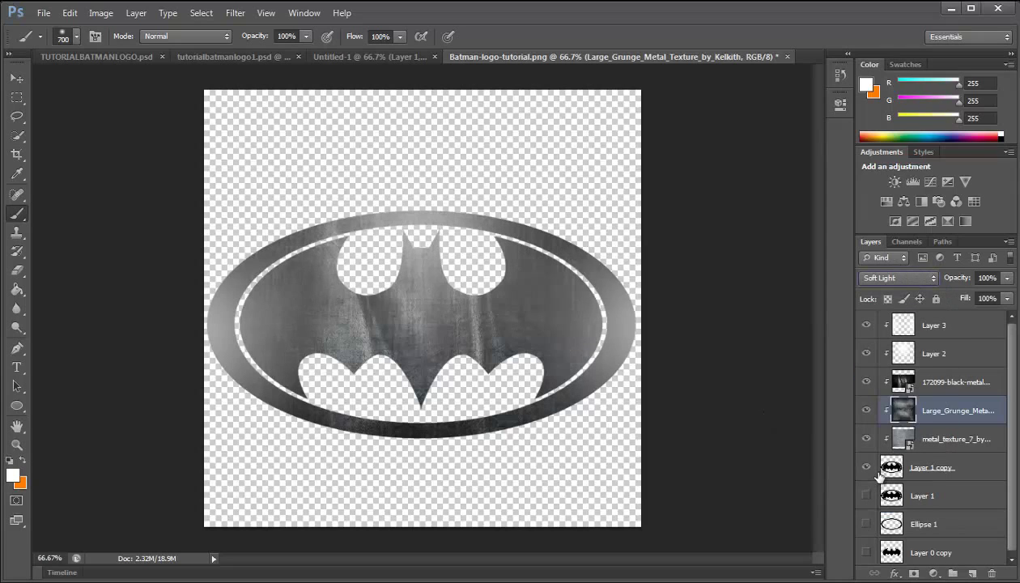
click(864, 412)
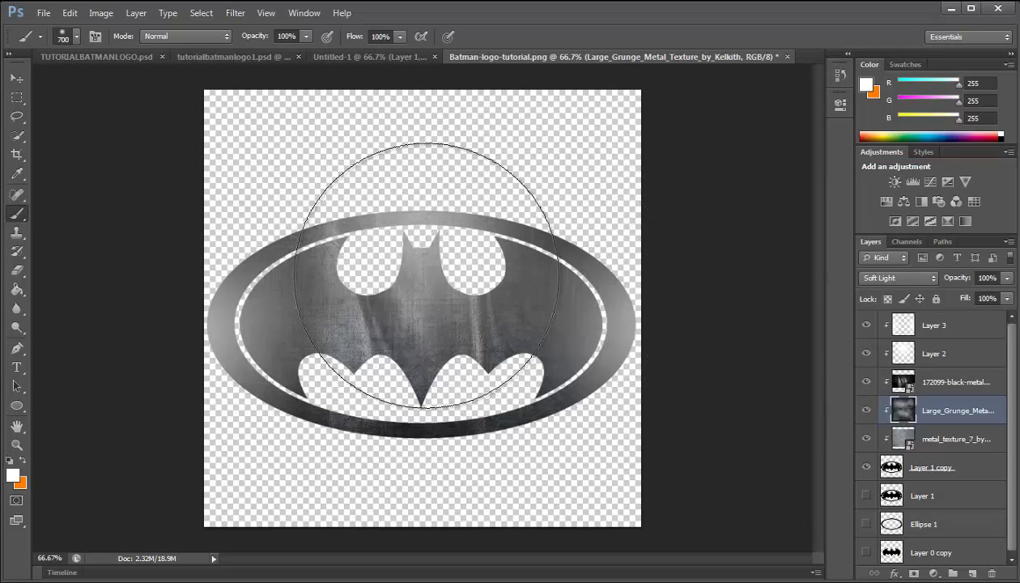
Free-transform the Layer 1 logo down to about 98% and commit the resize
click(949, 470)
click(915, 497)
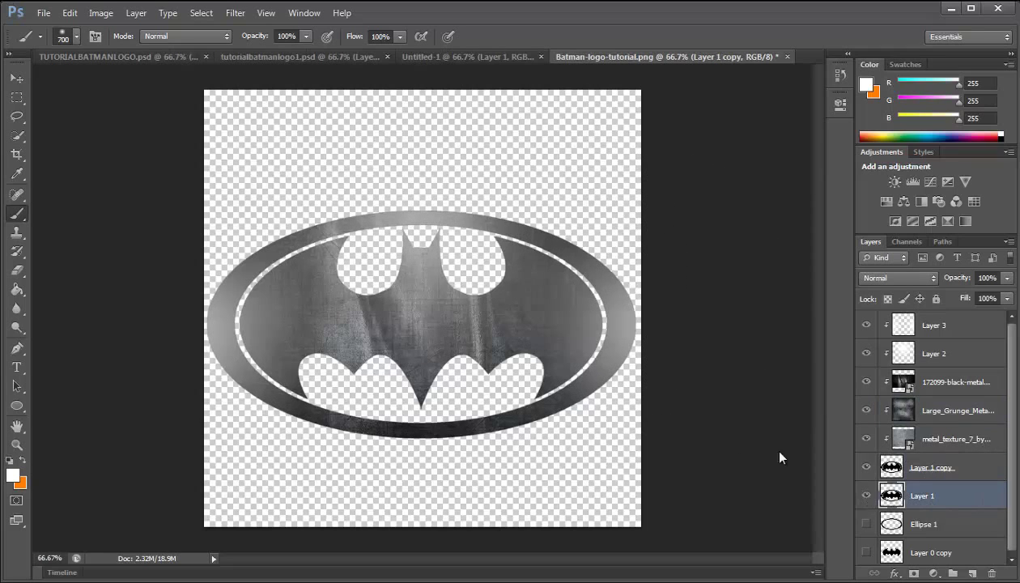
key(ctrl+t)
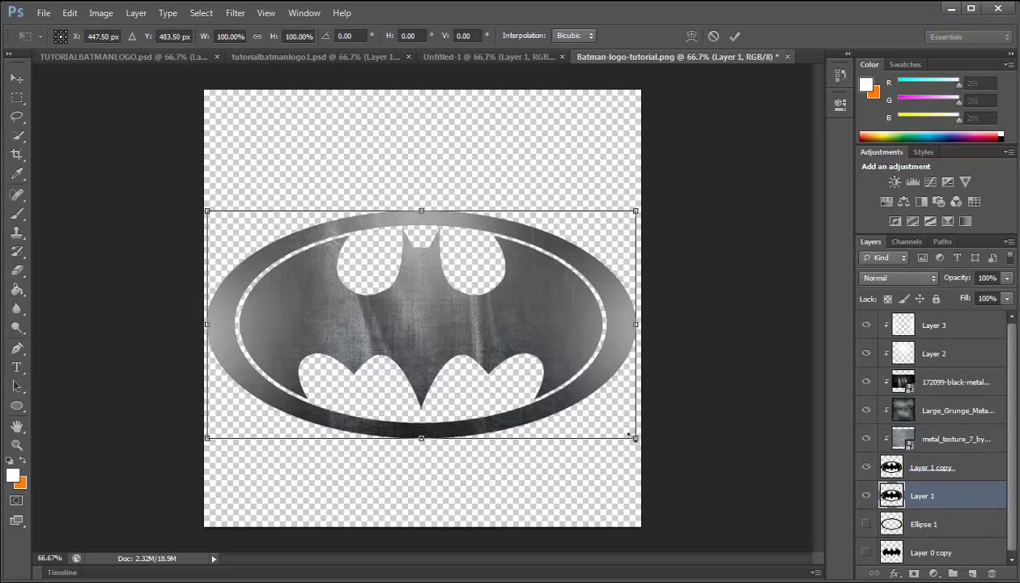
drag(635, 438, 631, 436)
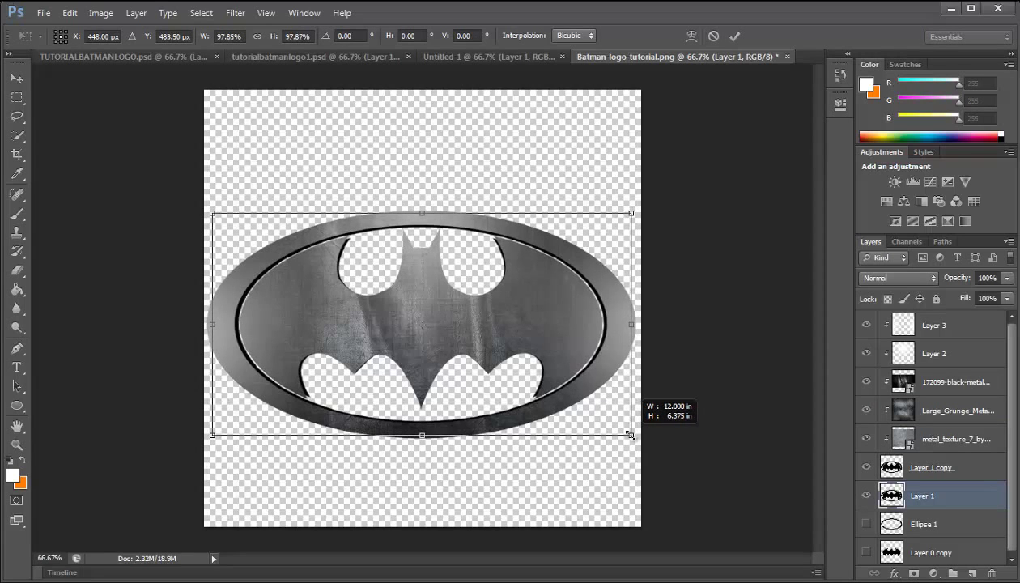
drag(632, 436, 631, 435)
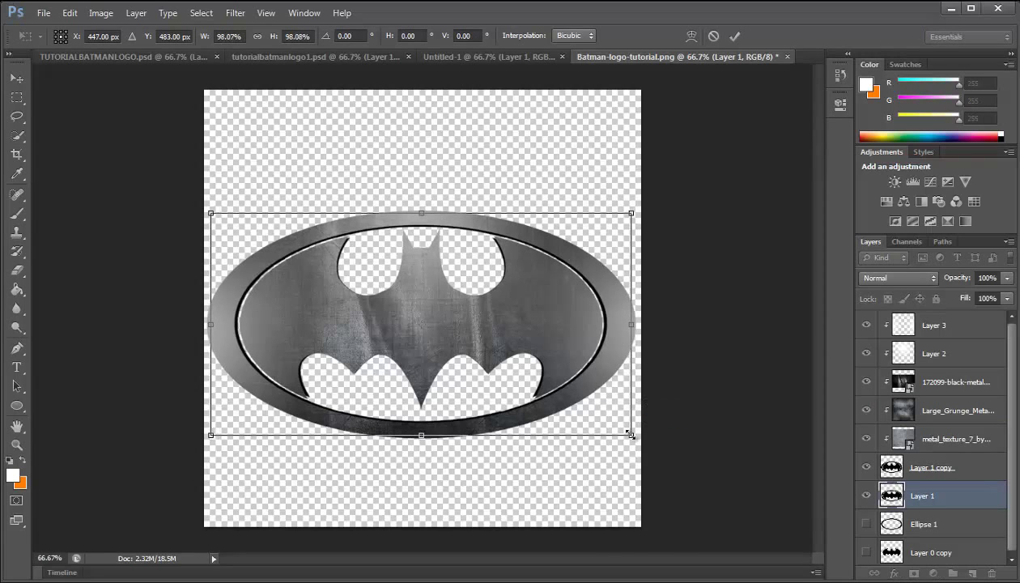
key(b)
key(Return)
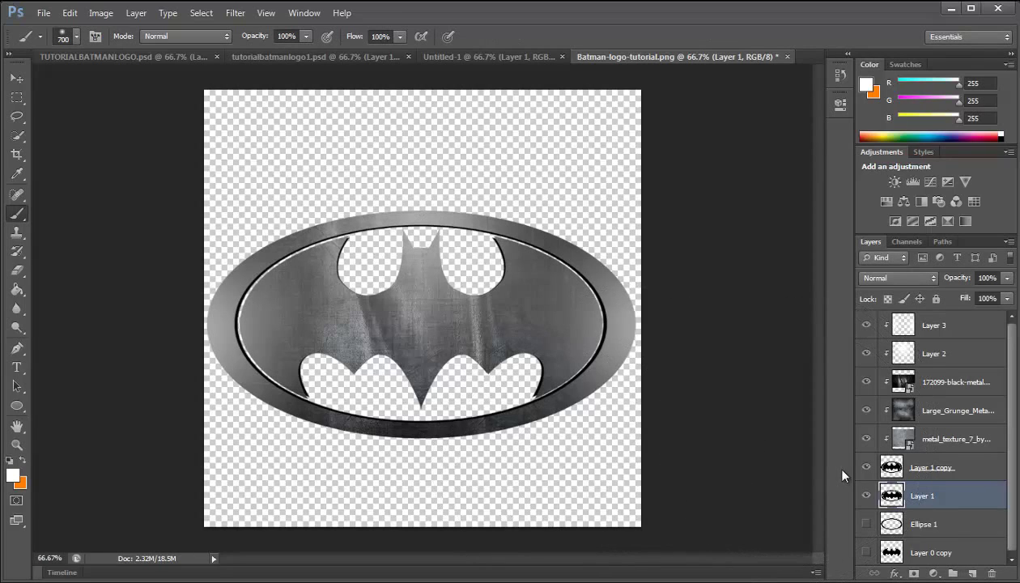
Apply a #3e3e3e Color Overlay layer style to Layer 1
right_click(925, 497)
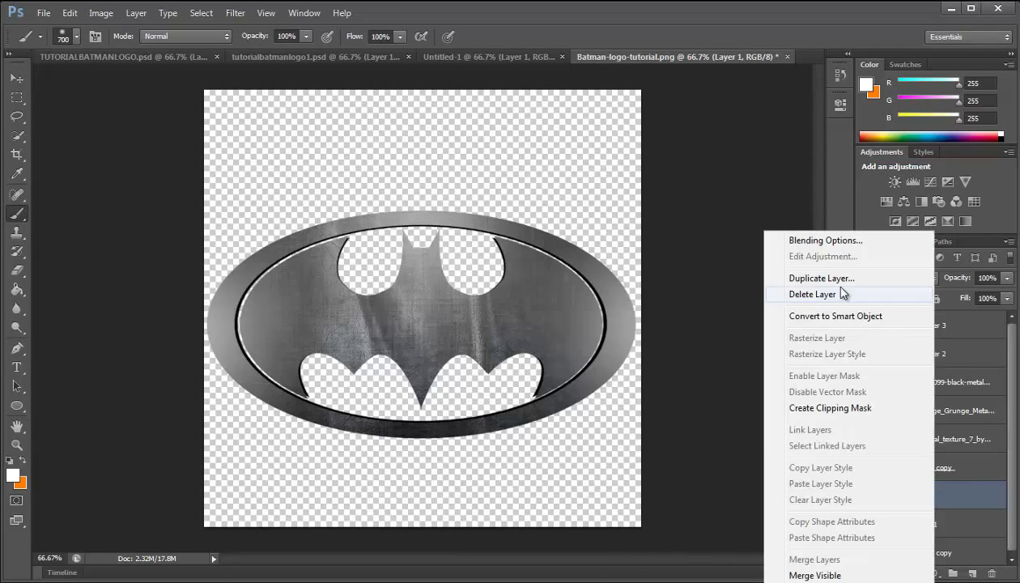
click(818, 241)
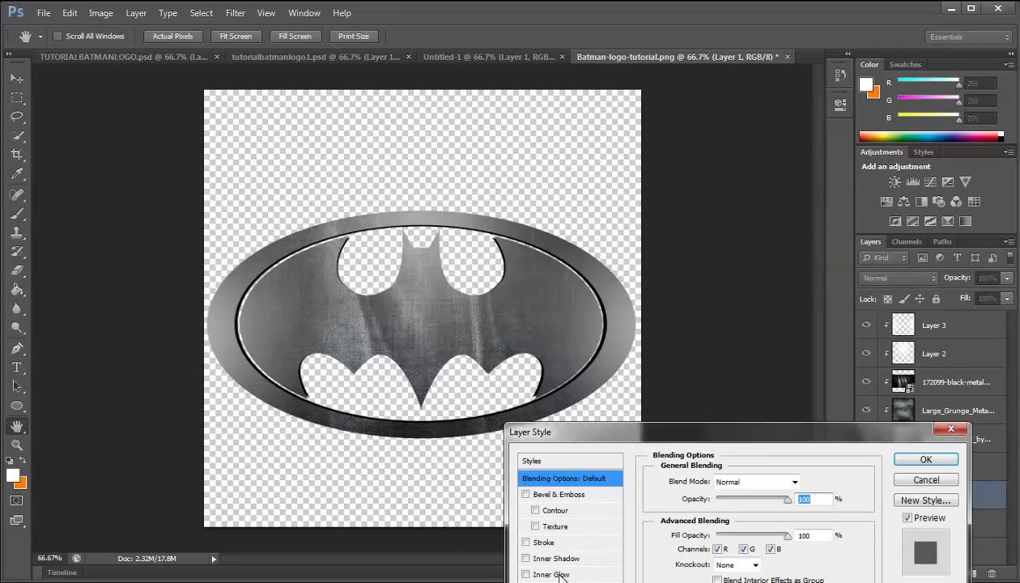
drag(641, 436, 725, 137)
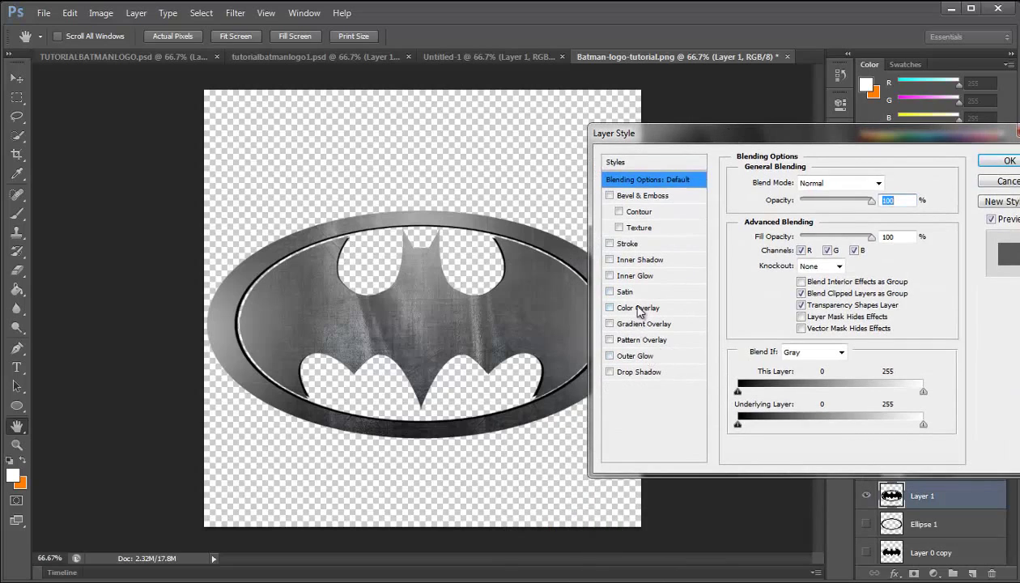
click(640, 309)
click(901, 184)
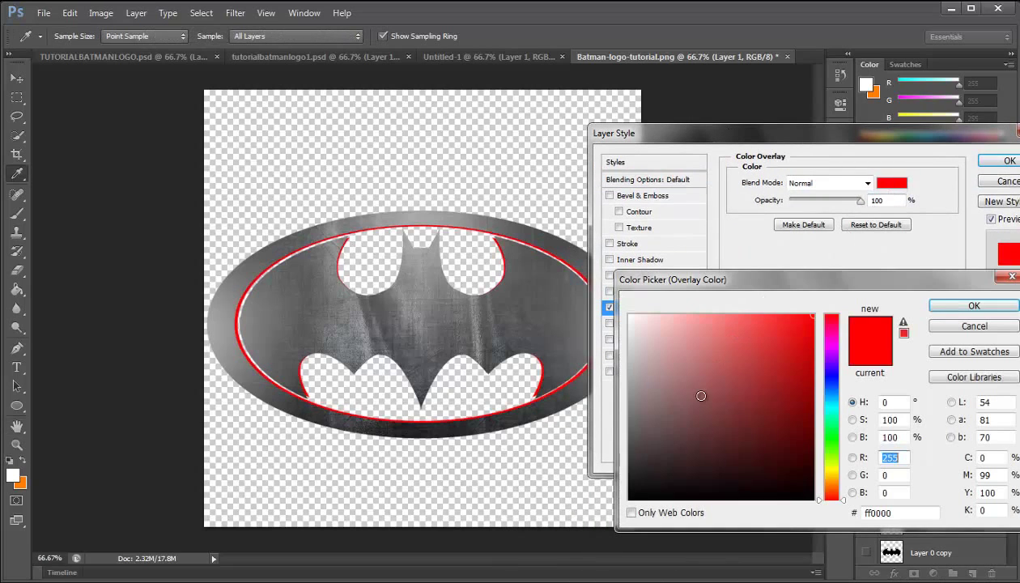
click(646, 476)
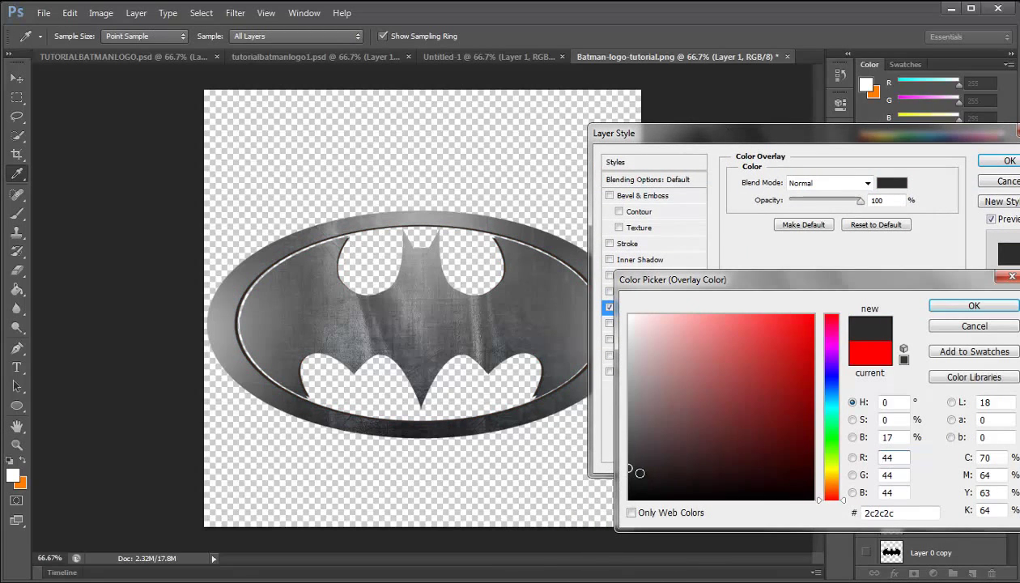
click(622, 454)
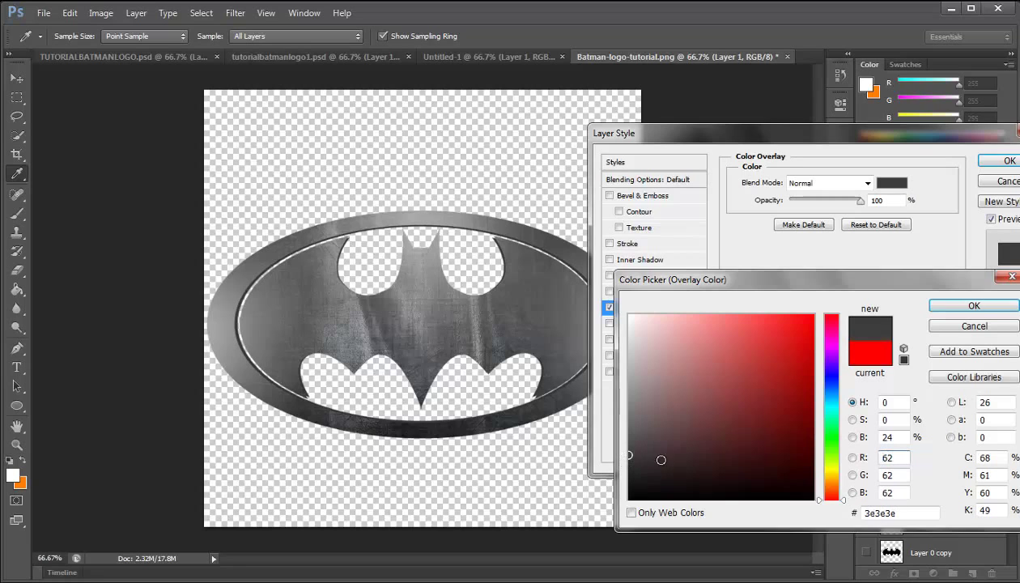
click(974, 305)
click(1009, 160)
key(b)
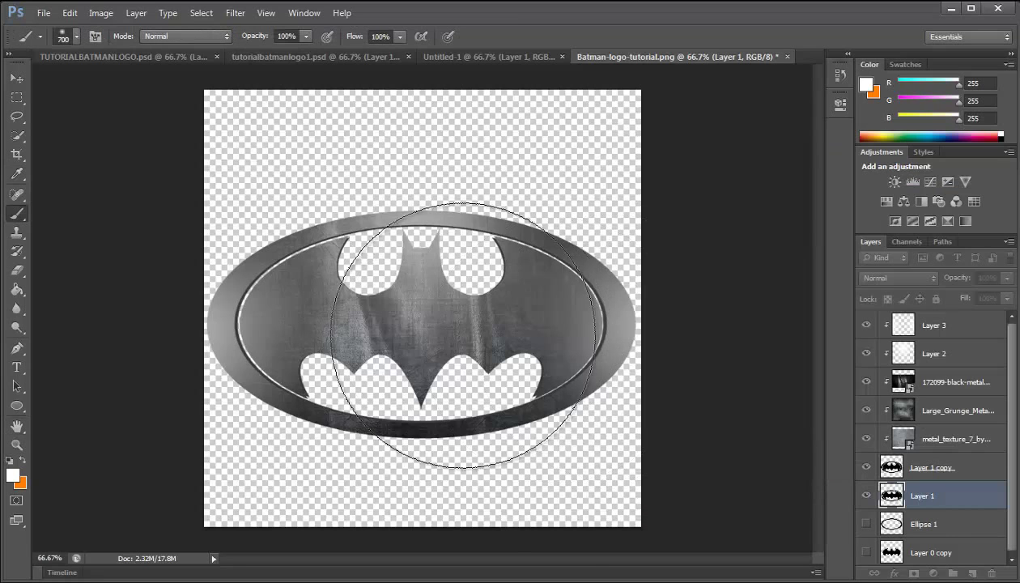
click(1002, 497)
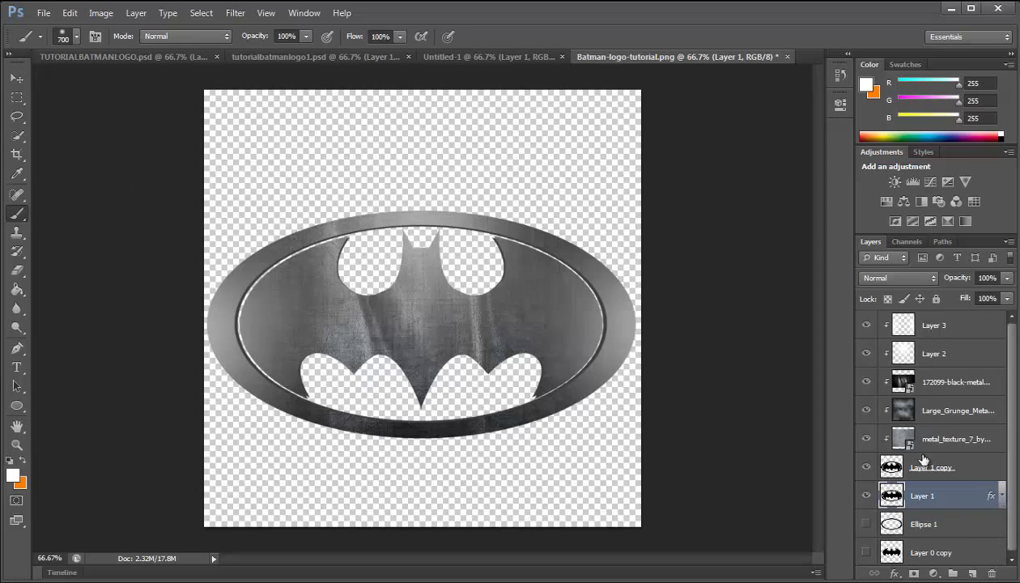
click(308, 57)
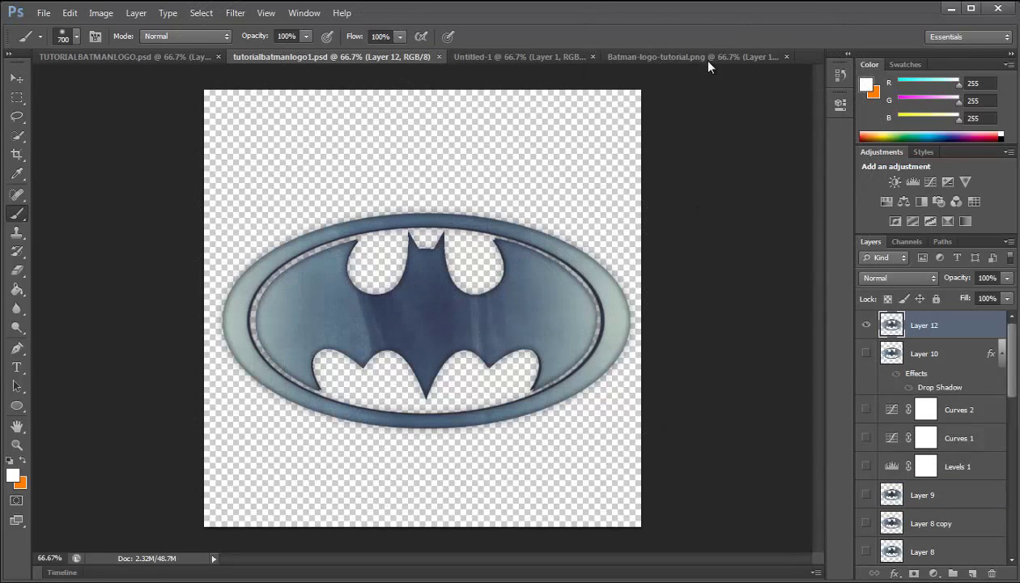
click(685, 59)
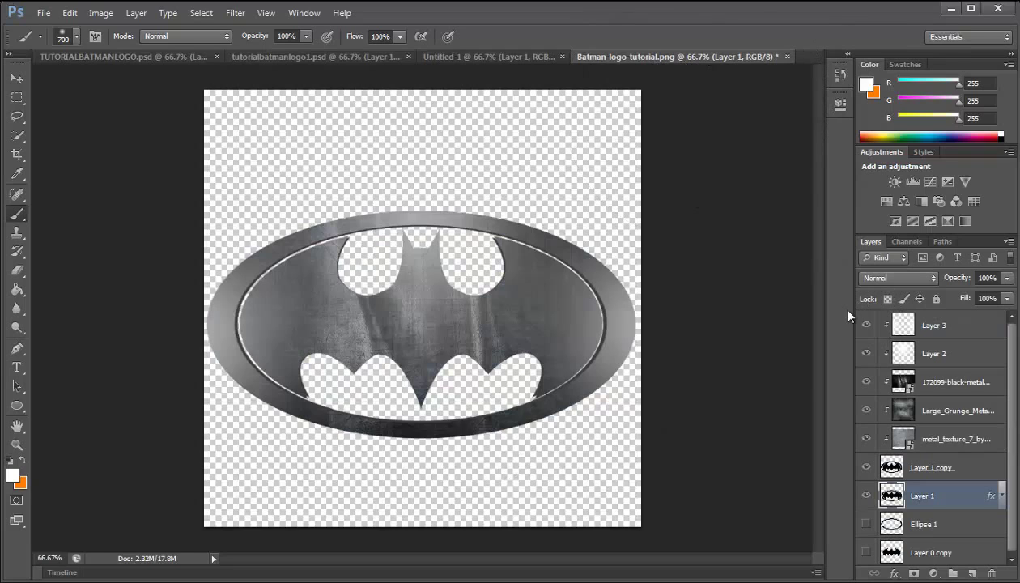
click(949, 325)
click(946, 353)
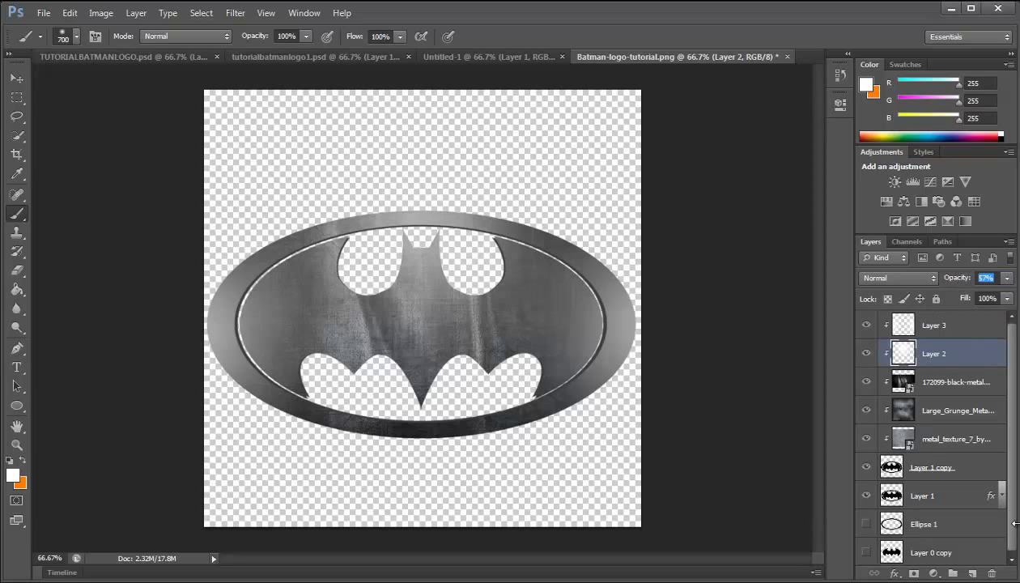
Paint a faint white glow on new Layer 4 at 5% opacity, then add a layer above Layer 3
click(980, 573)
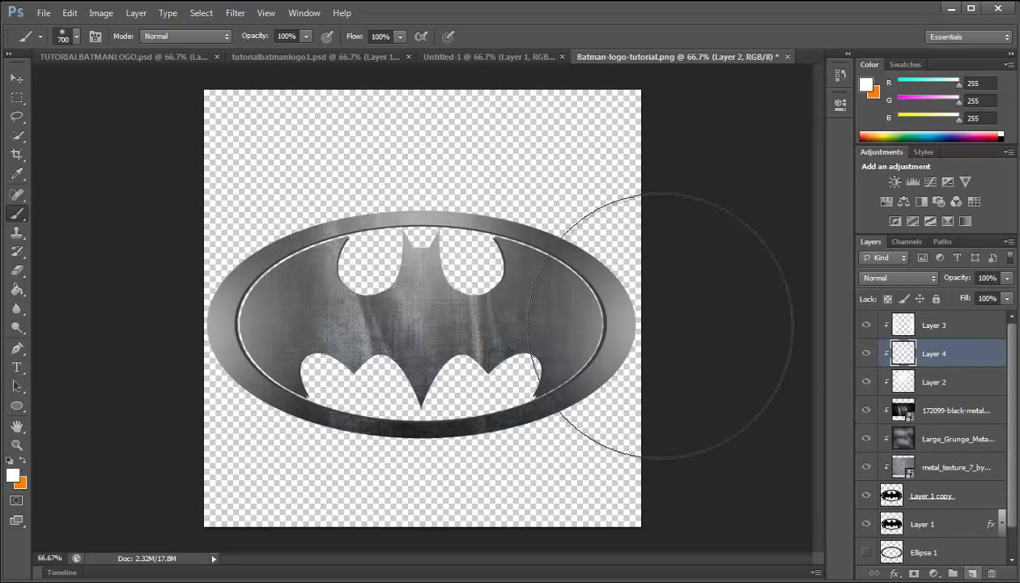
click(426, 137)
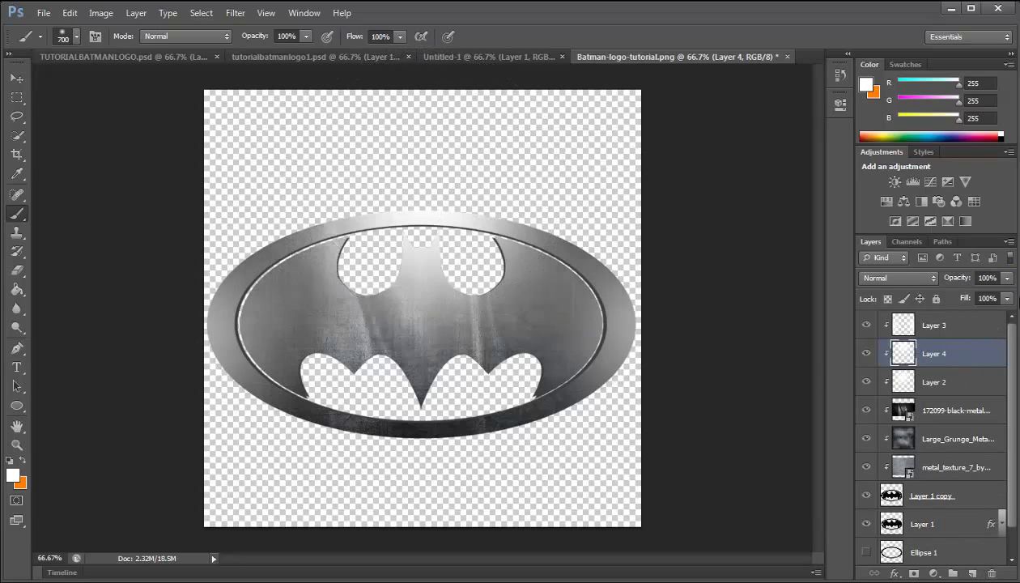
drag(860, 283, 863, 283)
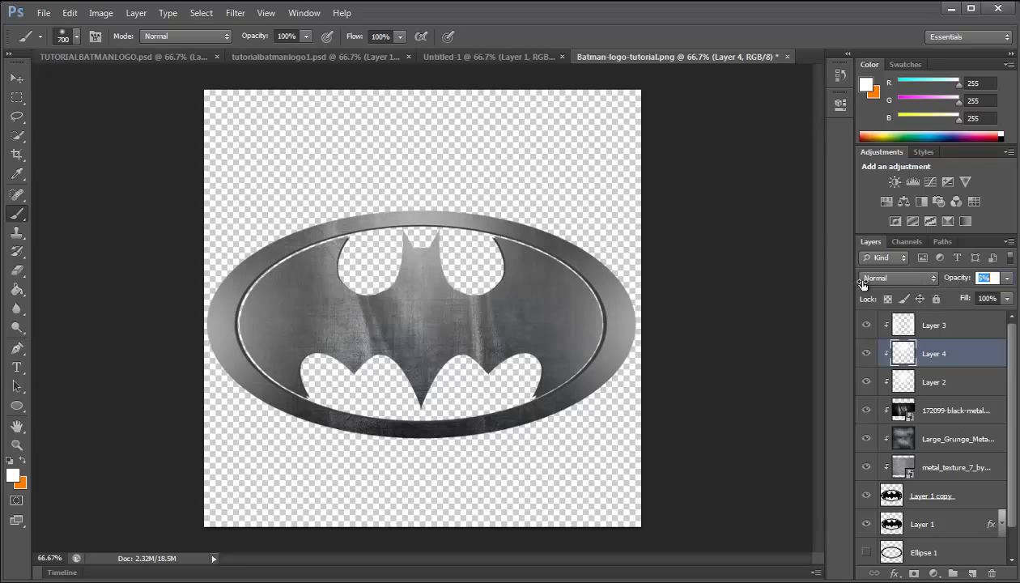
key(Return)
click(956, 333)
click(975, 572)
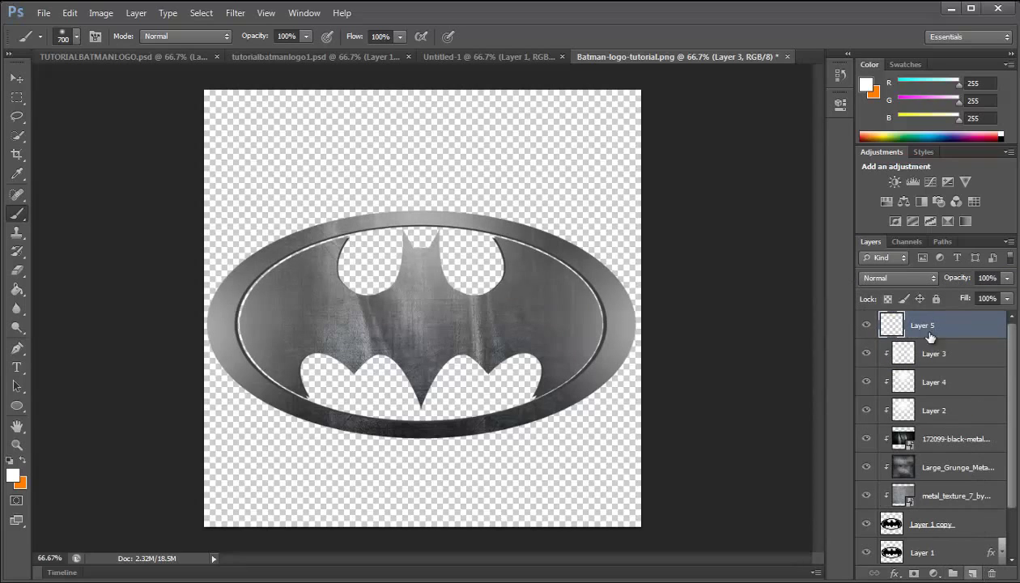
Set Layer 5 to Soft Light, clip it to the logo, and paint orange across it
click(905, 278)
click(875, 478)
right_click(925, 324)
click(810, 410)
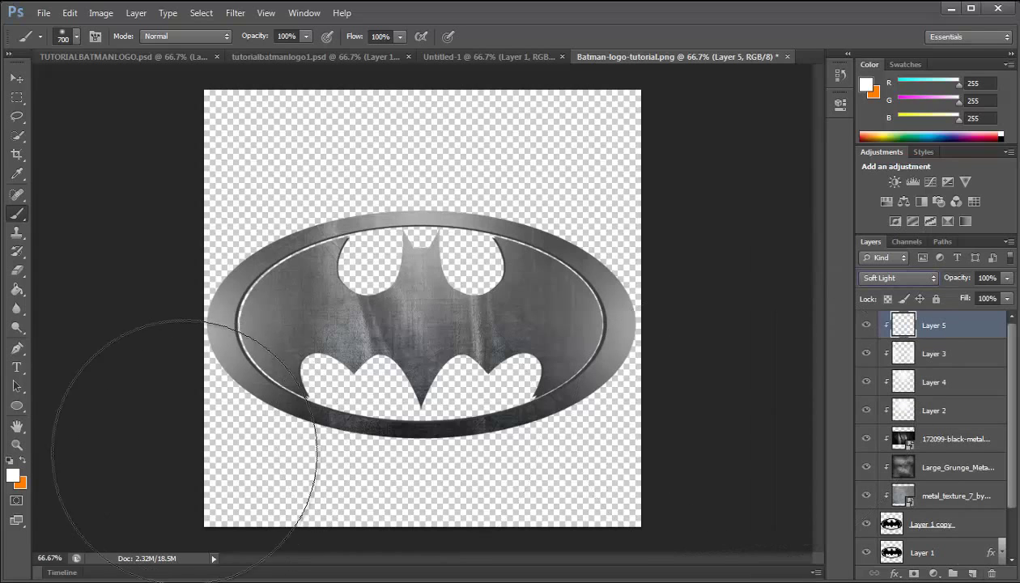
click(22, 458)
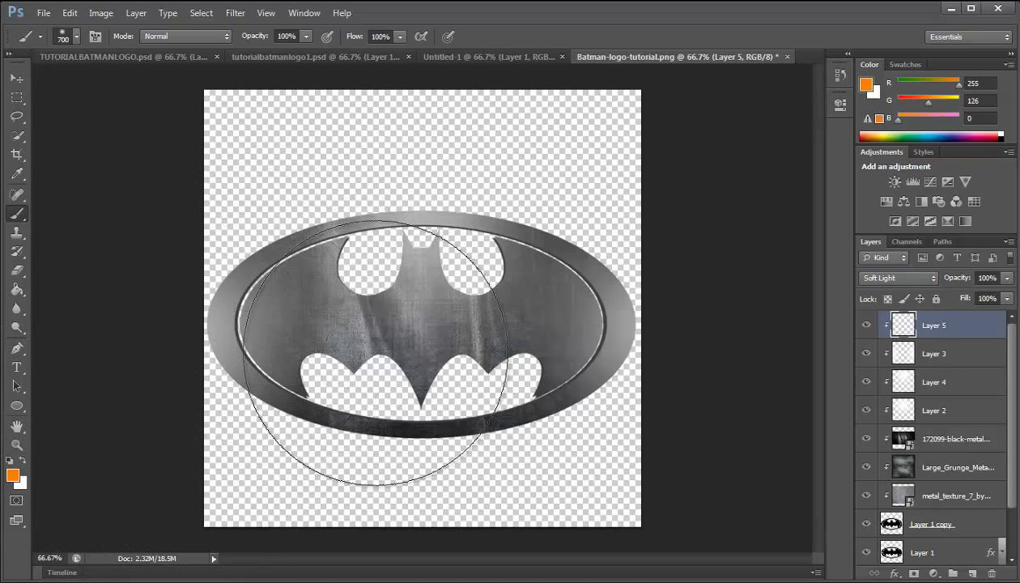
drag(375, 353, 338, 397)
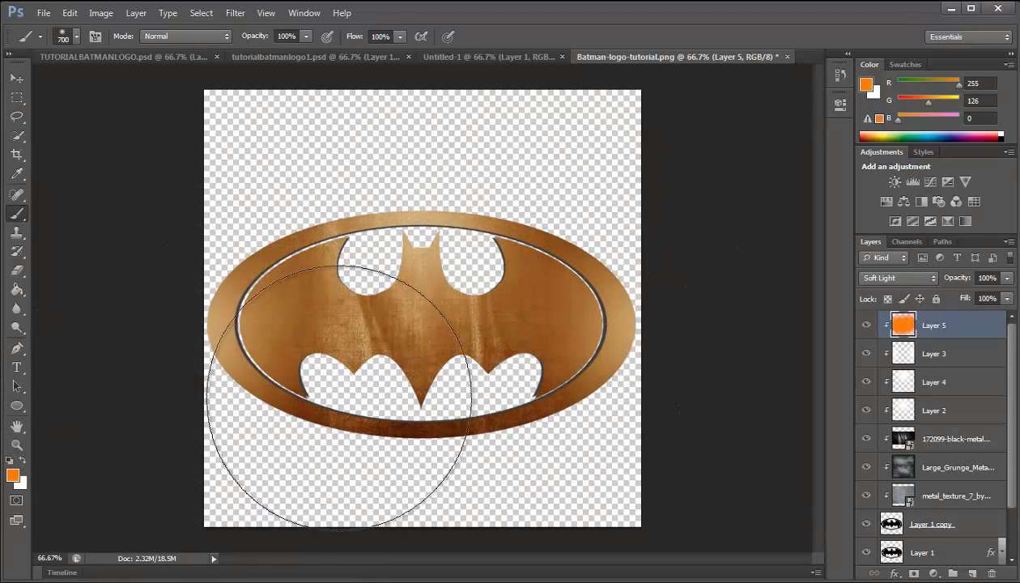
Brush green 12ba15 over the whole logo on Layer 5
click(13, 475)
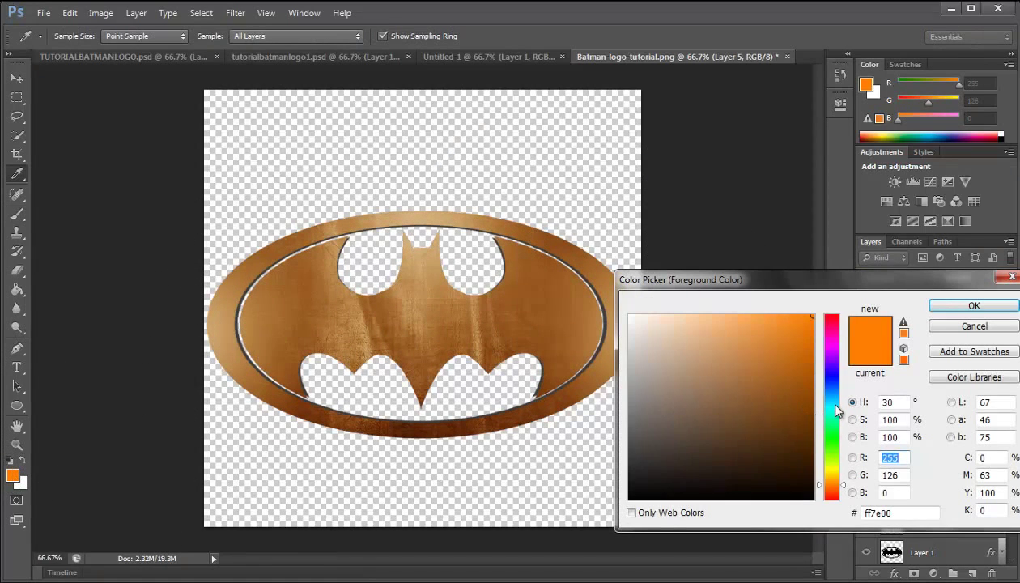
drag(838, 412, 844, 441)
click(797, 365)
click(974, 306)
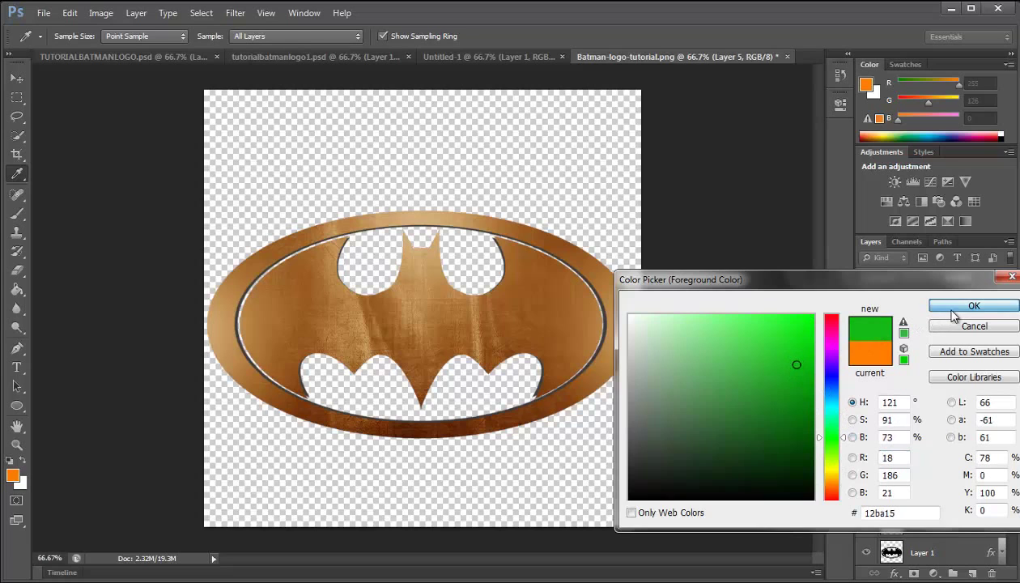
key(b)
mouse_move(502, 319)
mouse_down()
mouse_move(327, 365)
mouse_move(327, 338)
mouse_move(221, 274)
mouse_move(603, 437)
mouse_move(207, 334)
mouse_move(484, 377)
mouse_move(182, 376)
mouse_up()
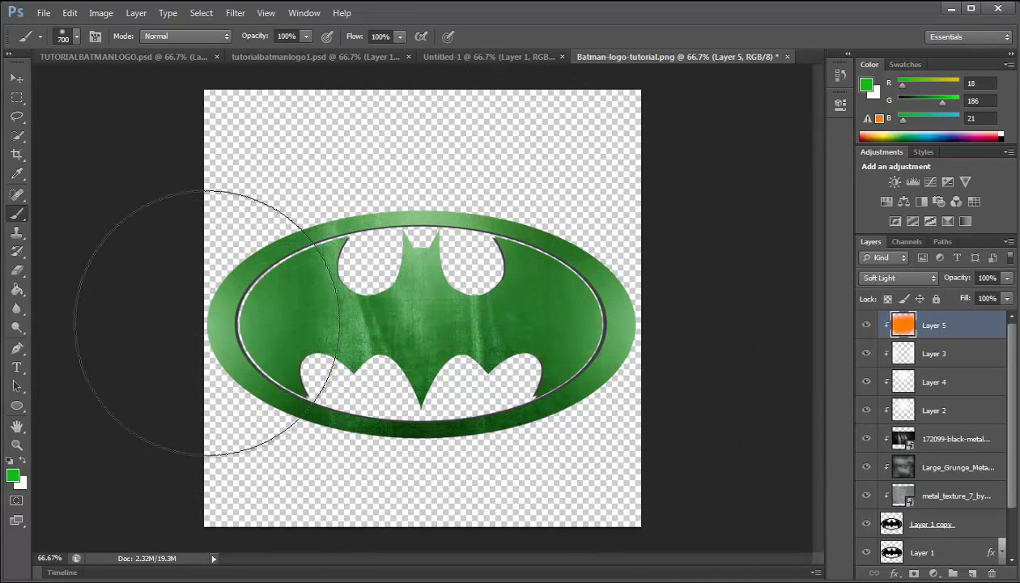
Change the painting colour to a darker green
click(12, 475)
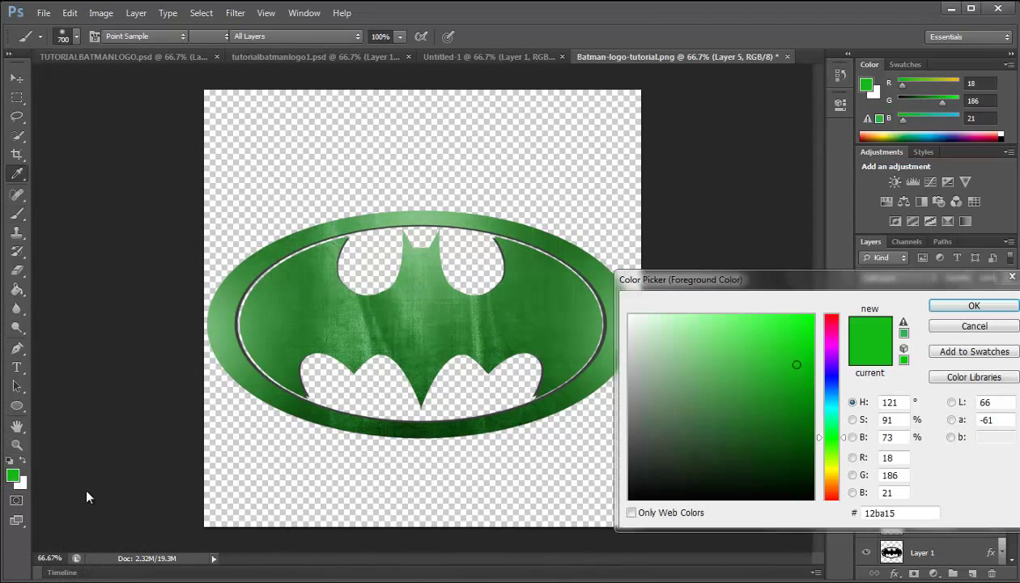
click(769, 414)
click(974, 306)
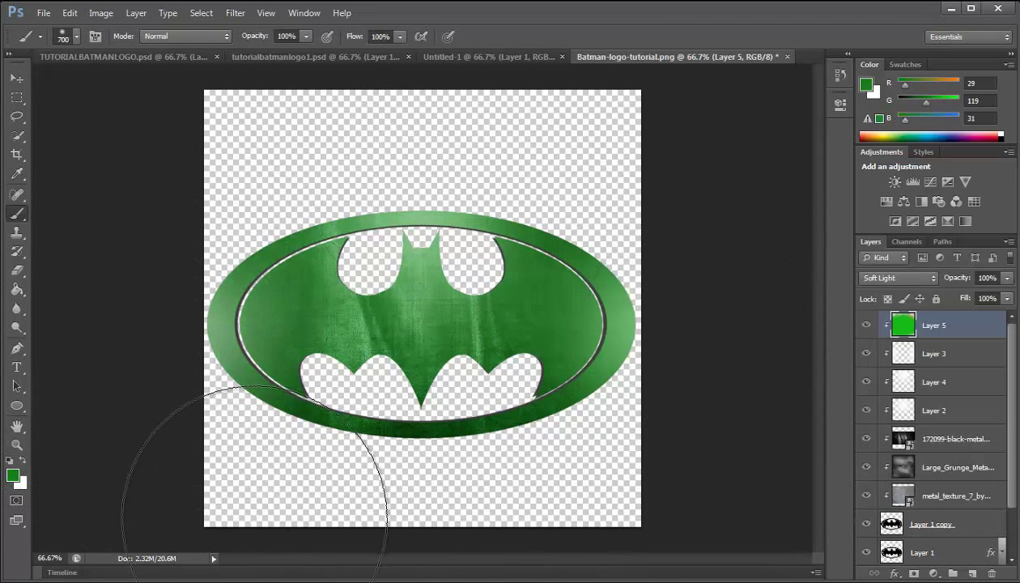
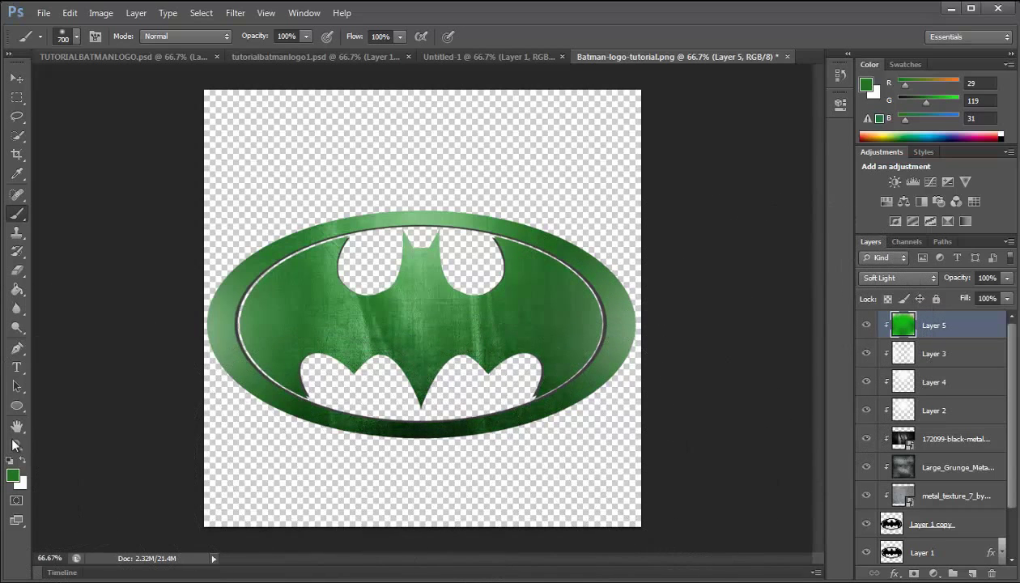
Pick a lighter green foreground and refill tint Layer 5 with it
click(13, 478)
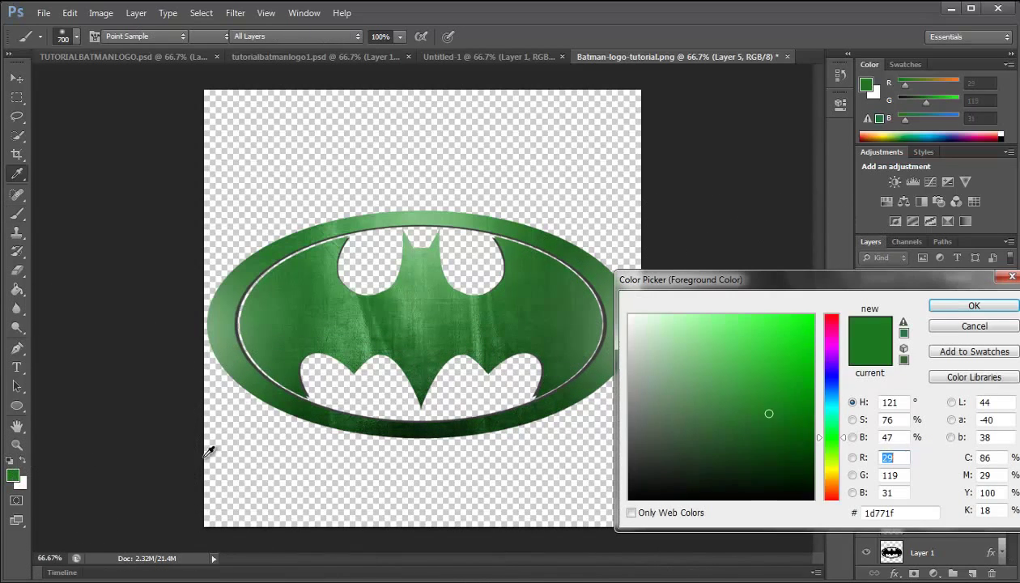
click(685, 372)
click(975, 307)
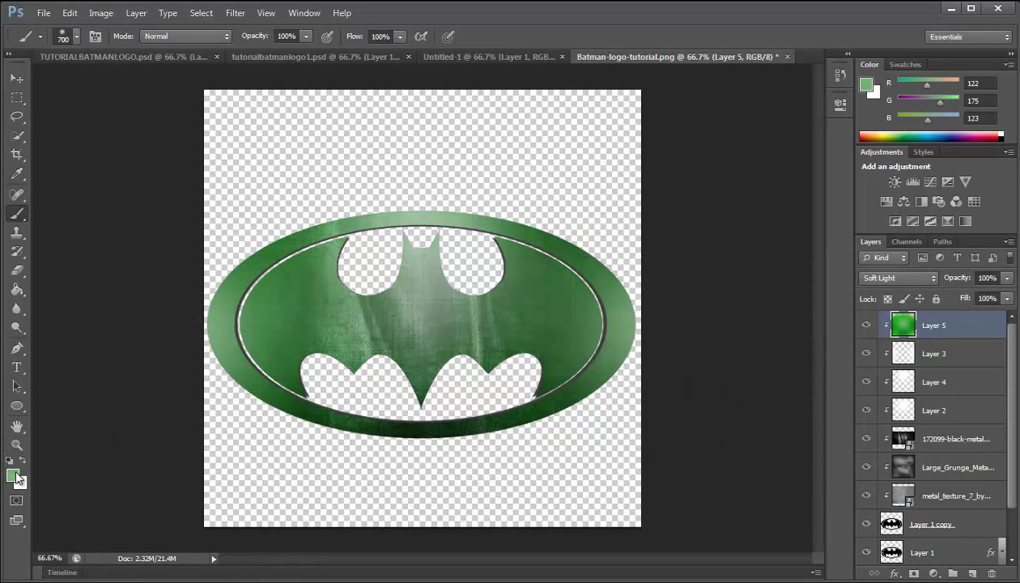
key(alt+BackSpace)
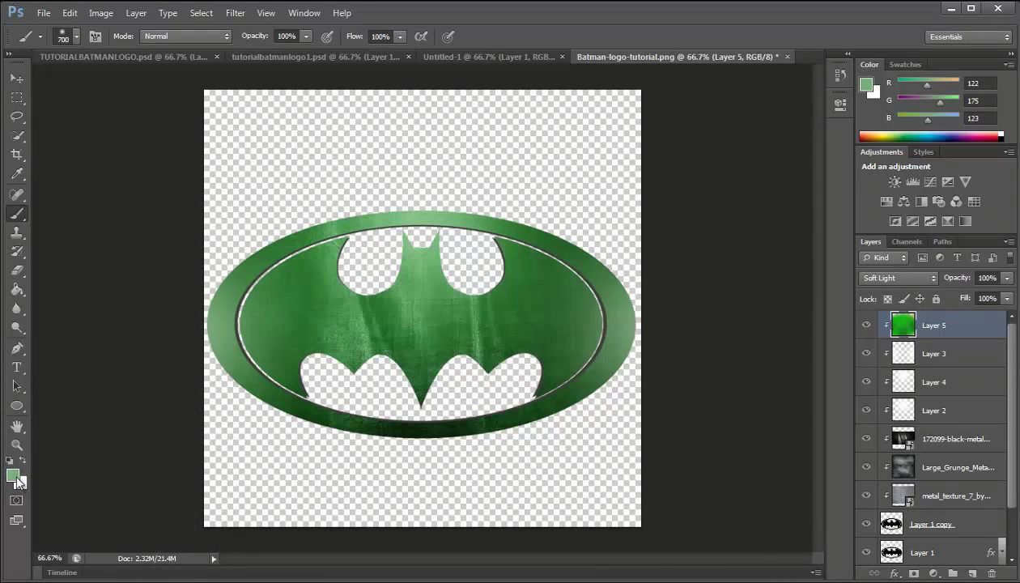
Change the foreground to medium green 3f9641 and return to the Brush tool
click(14, 477)
click(736, 391)
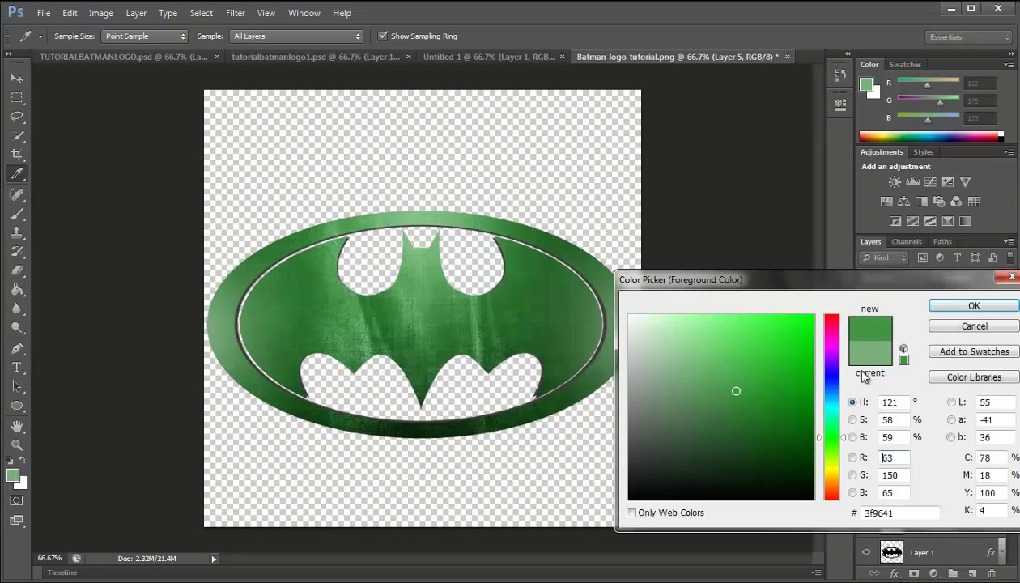
click(941, 308)
key(b)
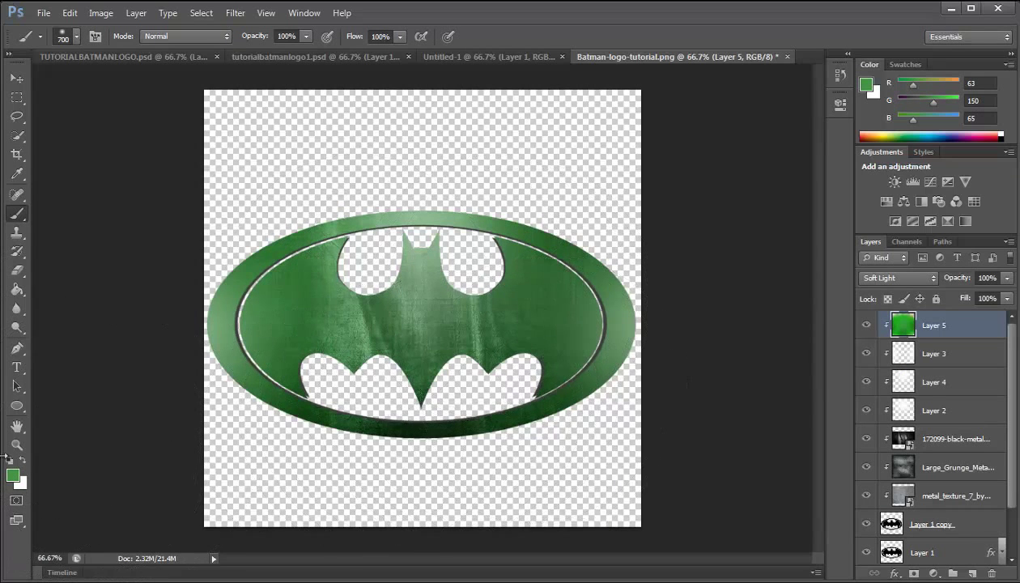
Set the foreground colour to dark green R16 G76 B17
click(12, 477)
text(16)
key(Tab)
text(76)
key(Tab)
text(17)
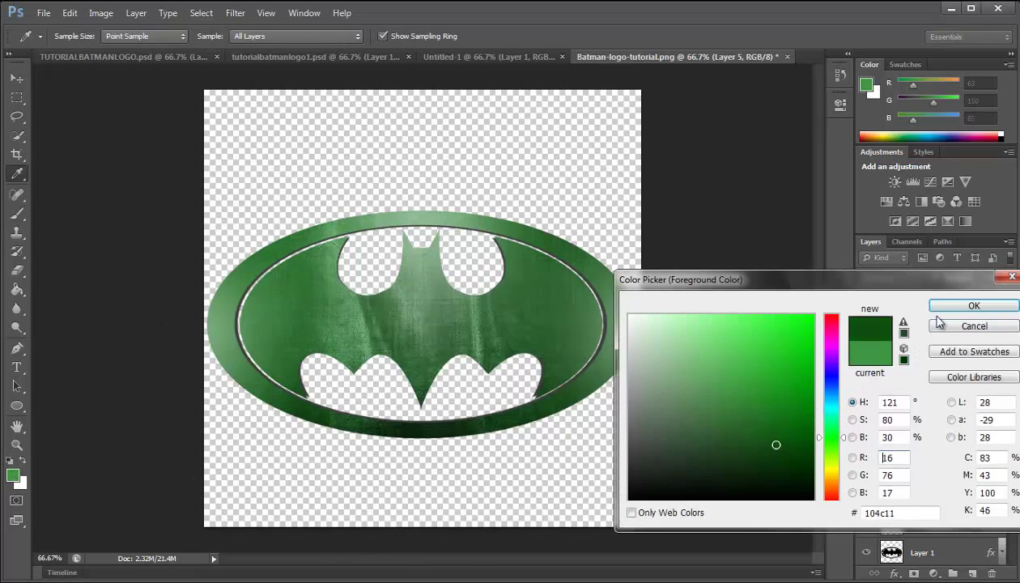
click(974, 305)
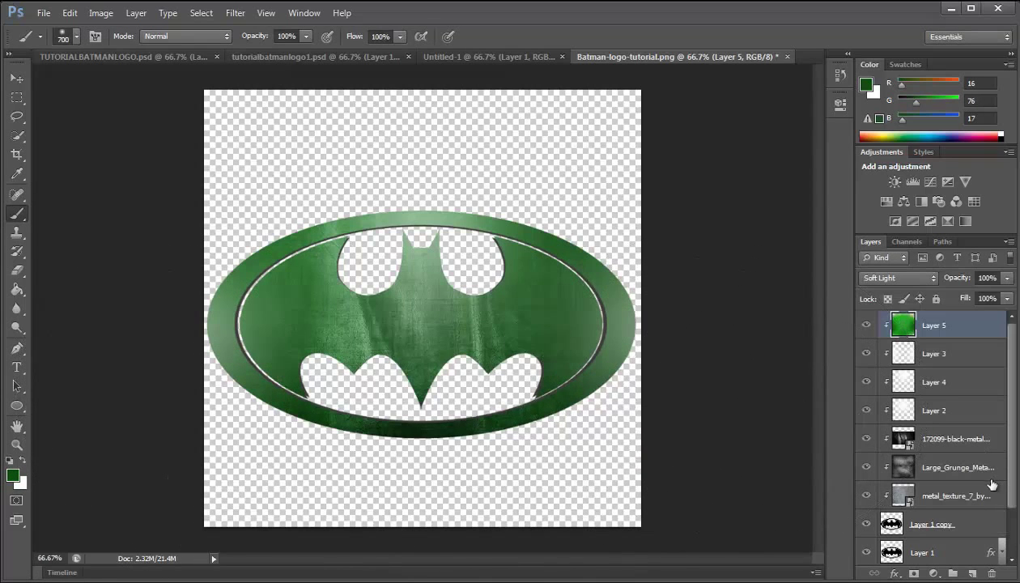
Add new Layer 6 with Lighten blend mode
click(971, 573)
right_click(956, 332)
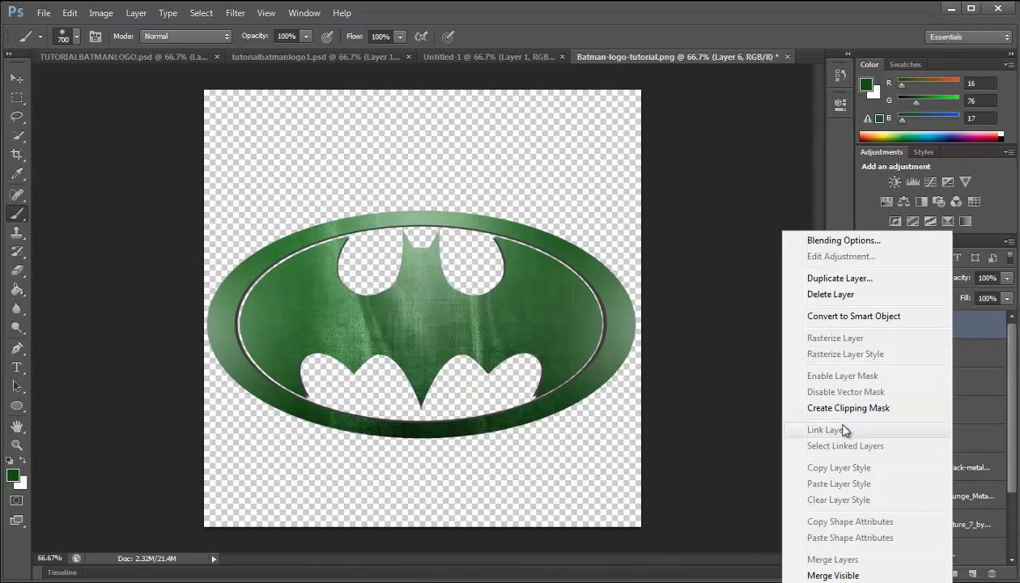
key(Escape)
click(881, 276)
click(869, 399)
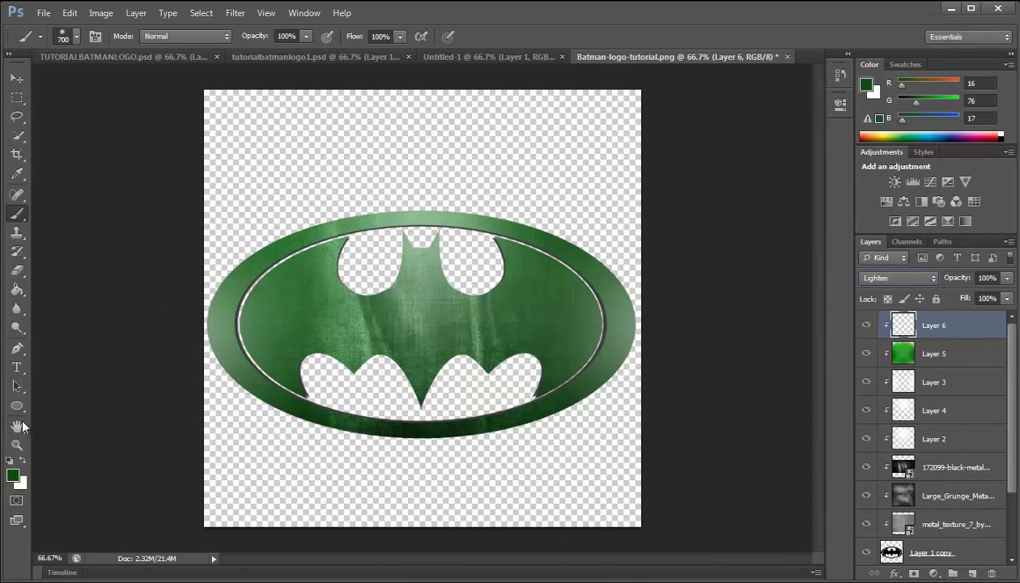
Paint white dabs on the logo's top and centre, fade to 15%, then add Layer 7
click(21, 460)
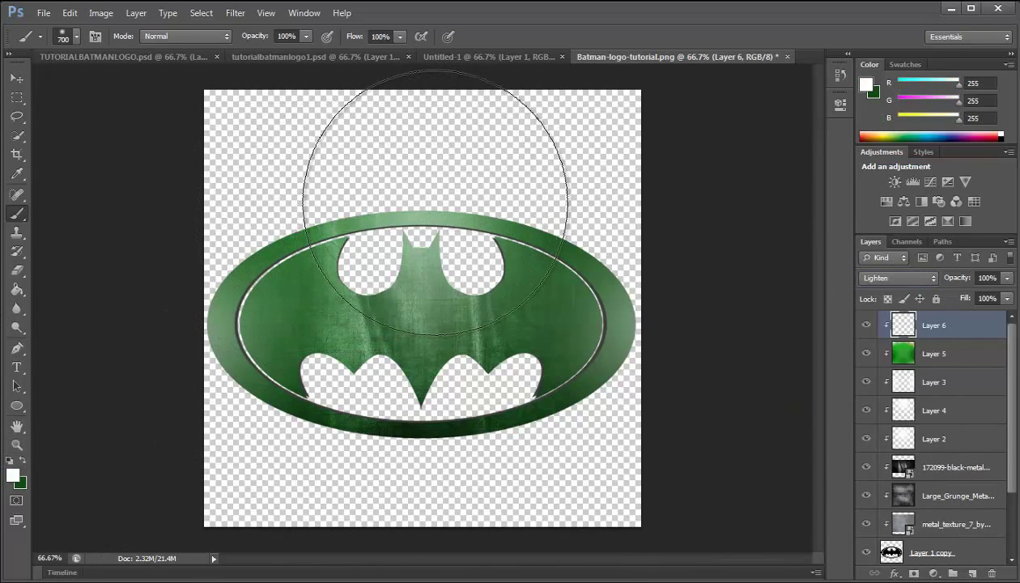
click(436, 202)
click(429, 218)
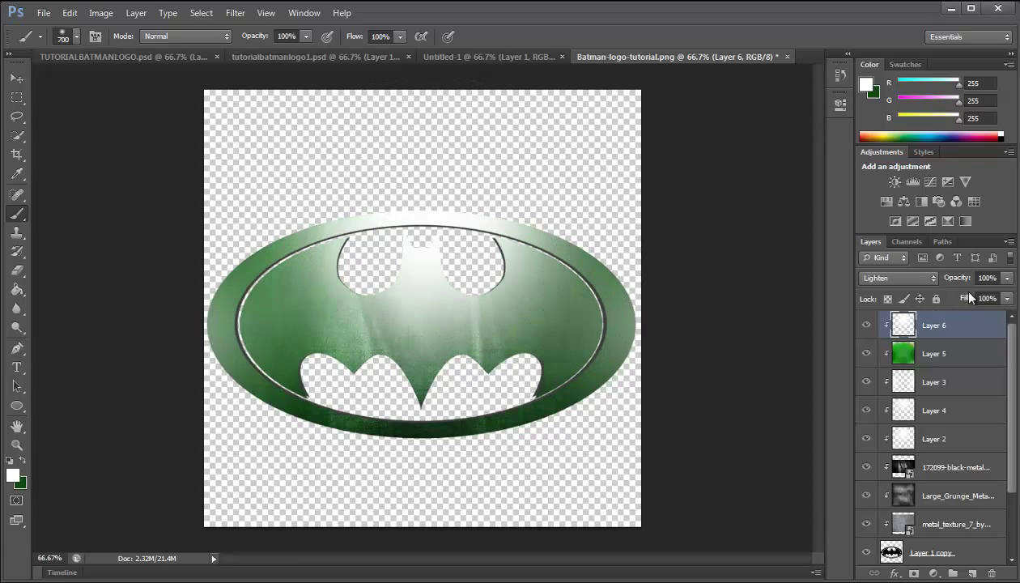
drag(959, 281, 881, 271)
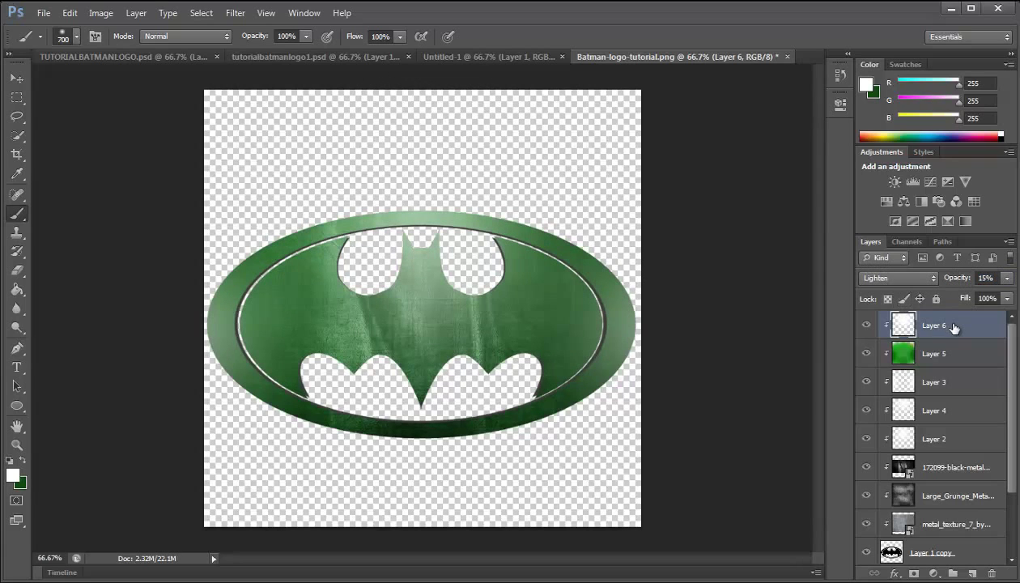
click(971, 575)
Apply Image the combined logo onto Layer 7 and hide the layers beneath
click(100, 13)
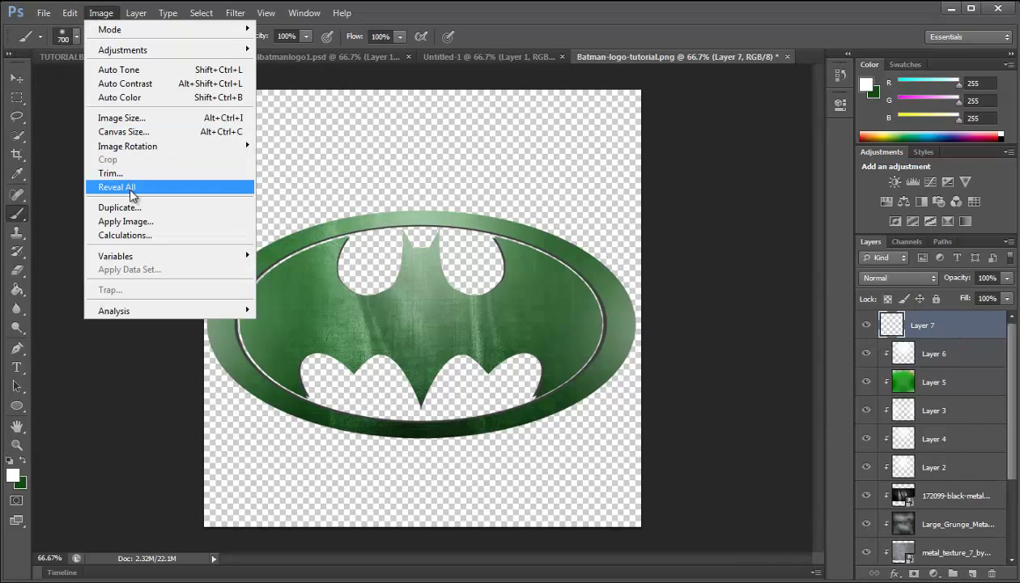
click(130, 222)
key(Escape)
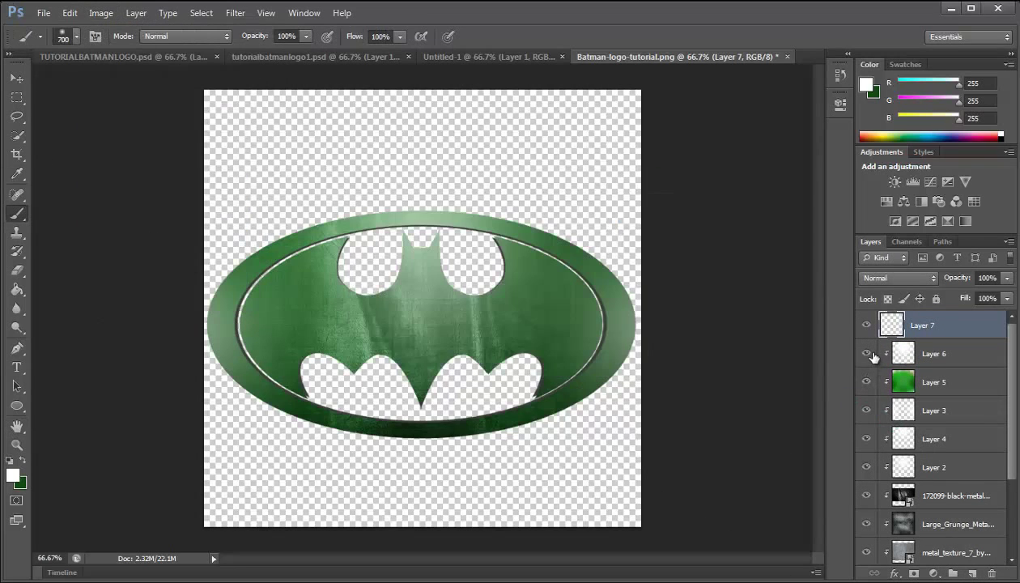
drag(873, 356, 873, 478)
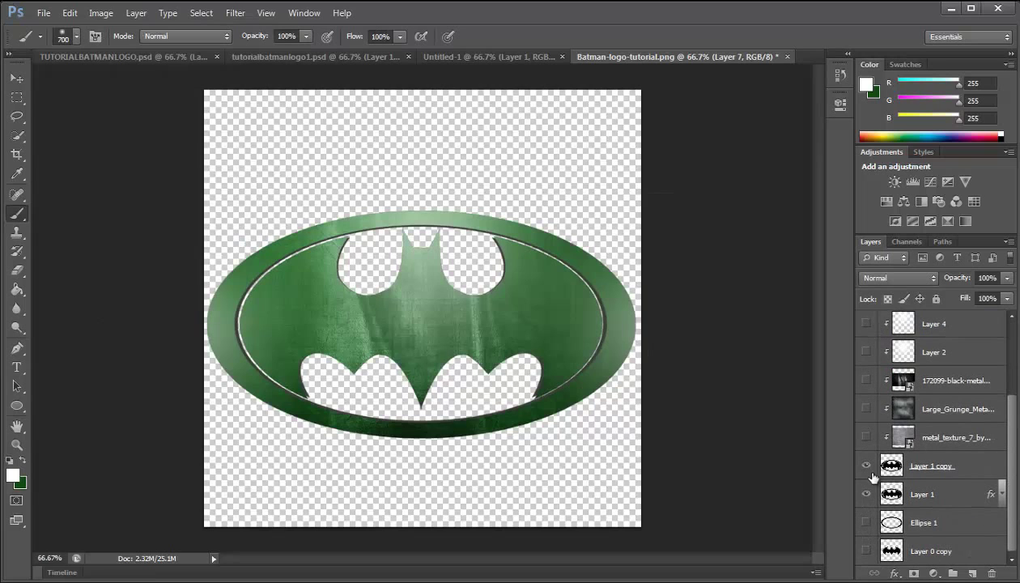
scroll(920, 444, up, 3)
right_click(919, 344)
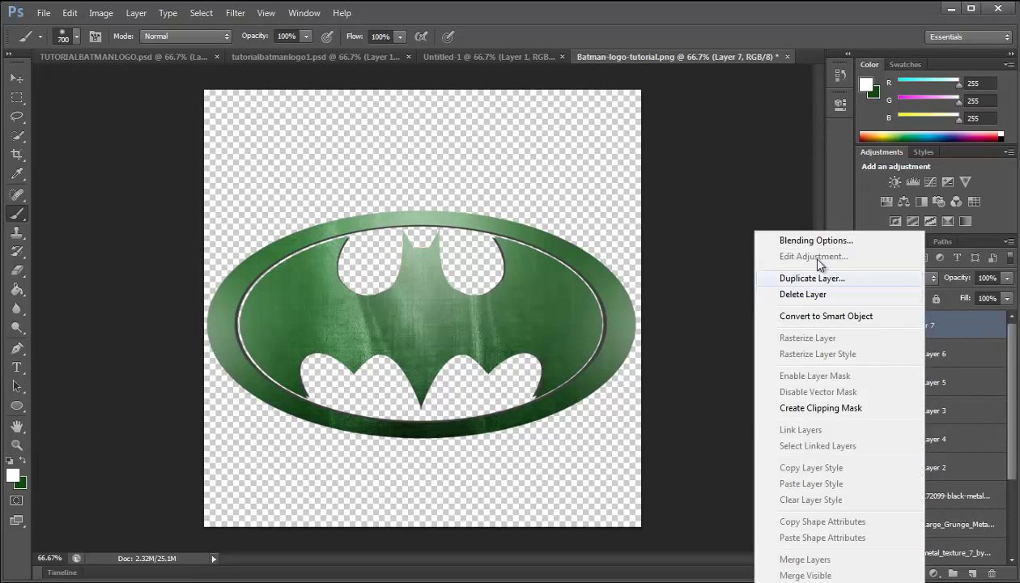
key(Escape)
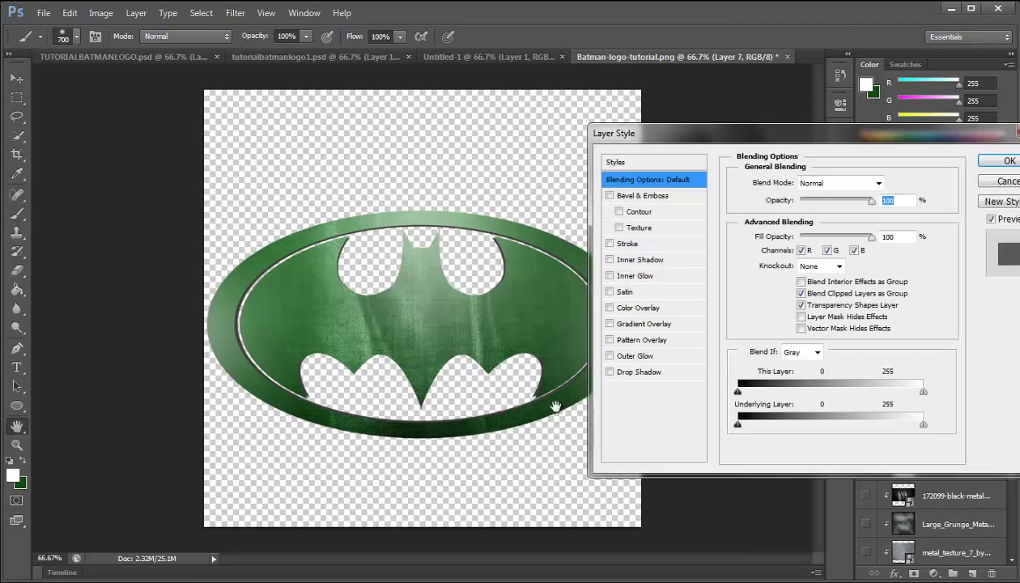
Give Layer 7 a 0-distance drop shadow and a 0-distance, 21 px, 66% inner shadow
click(636, 372)
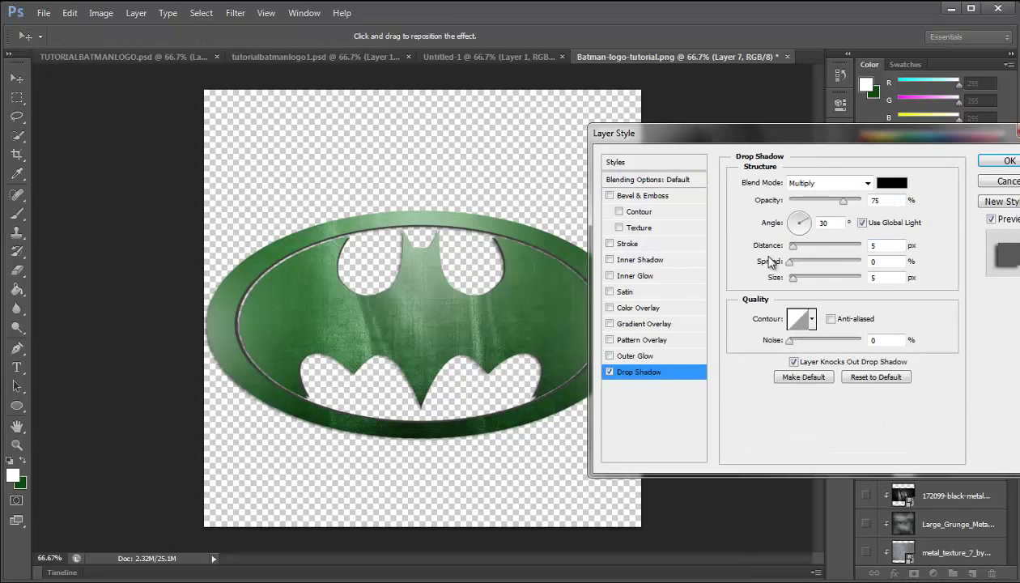
drag(792, 246, 739, 251)
drag(794, 279, 799, 280)
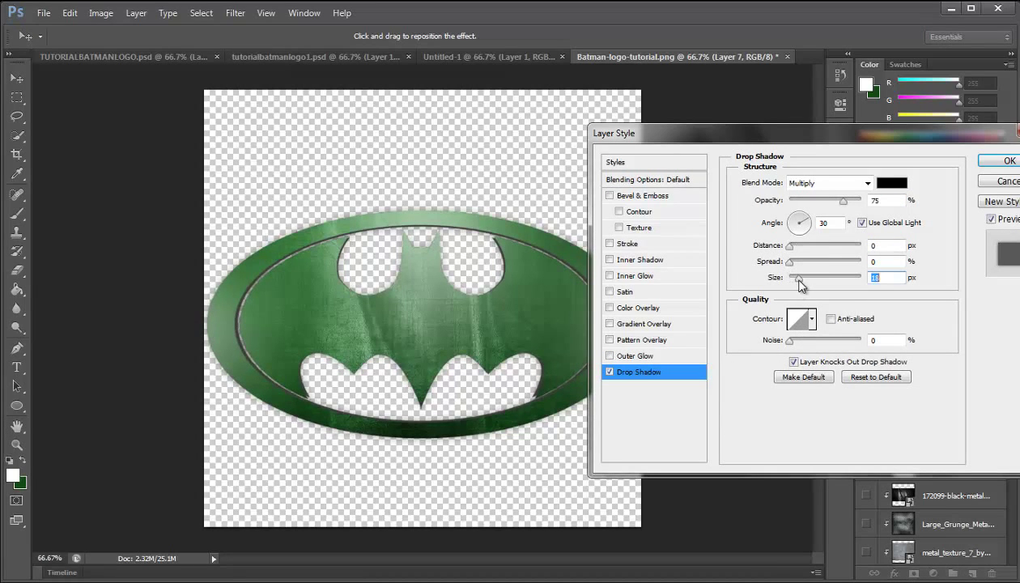
click(638, 260)
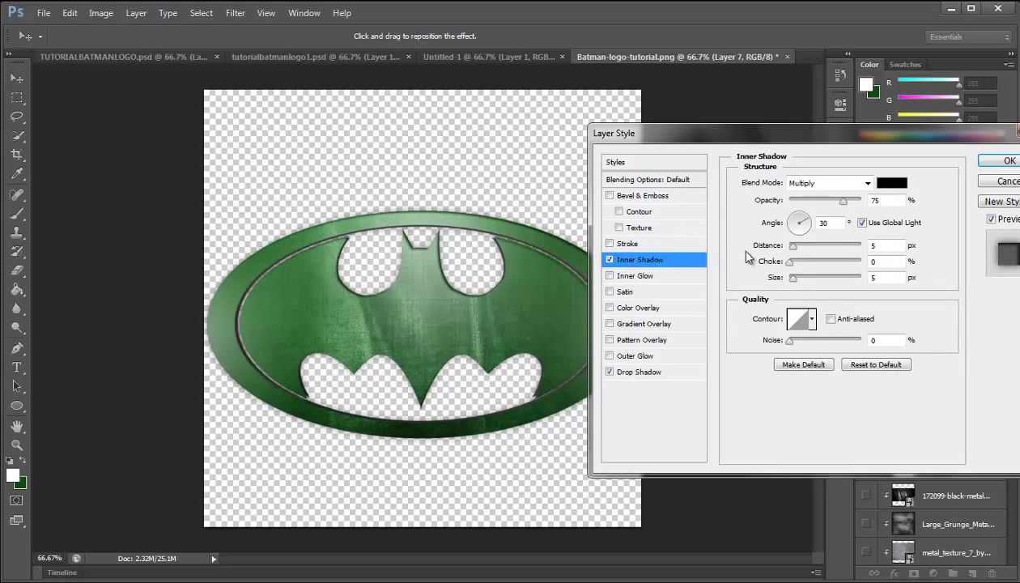
drag(793, 246, 751, 248)
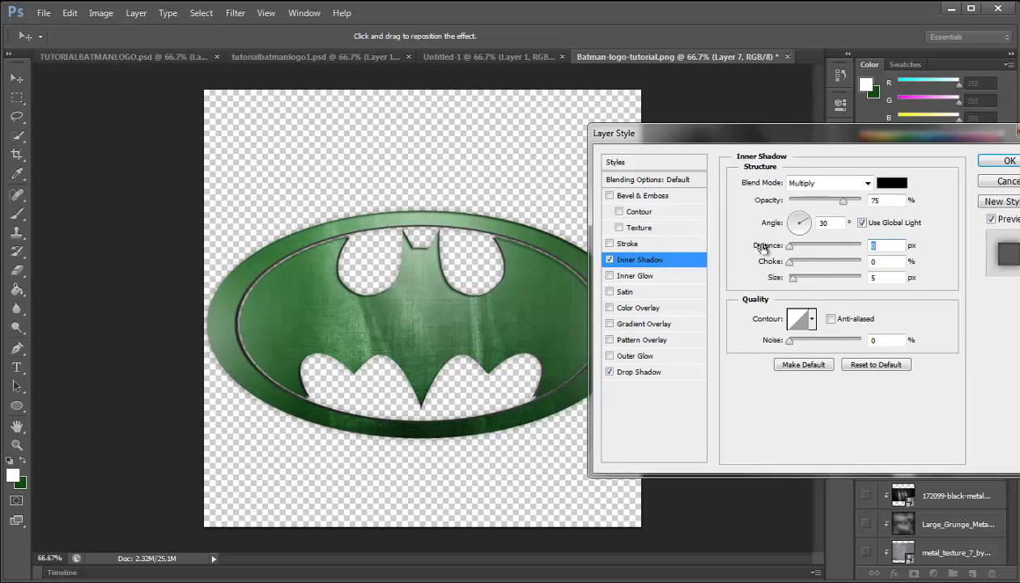
click(798, 278)
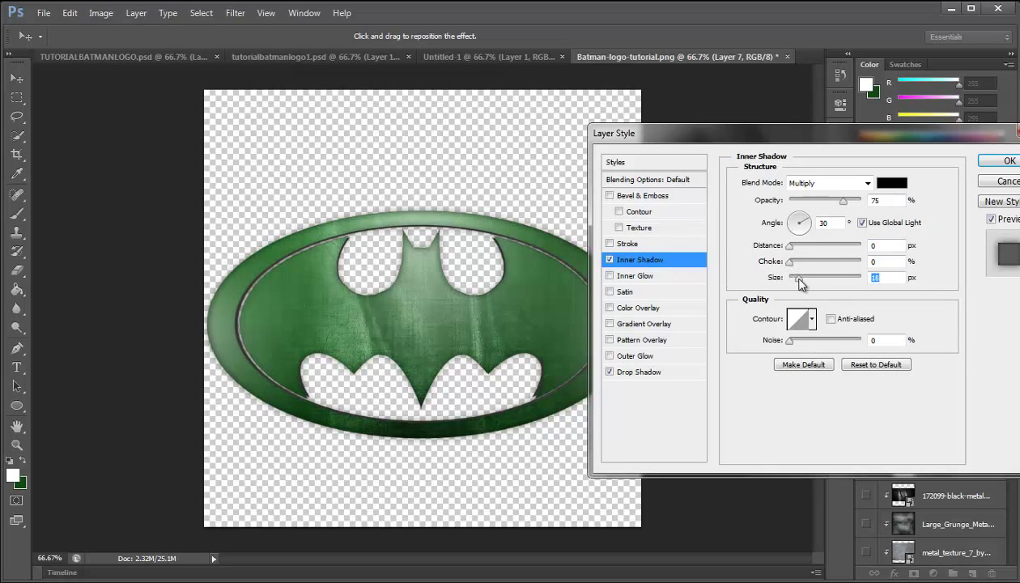
drag(800, 283, 804, 284)
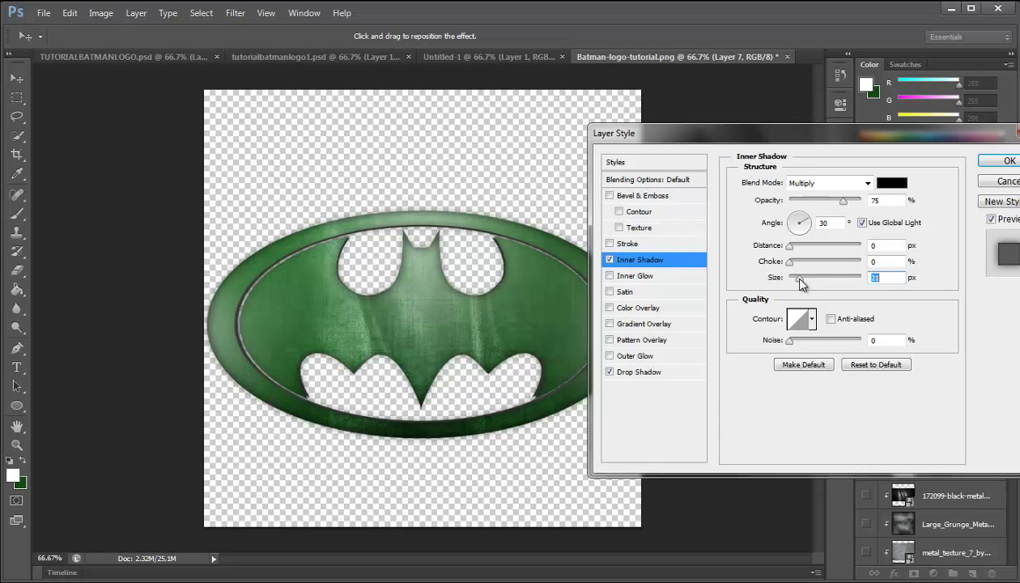
drag(845, 200, 838, 200)
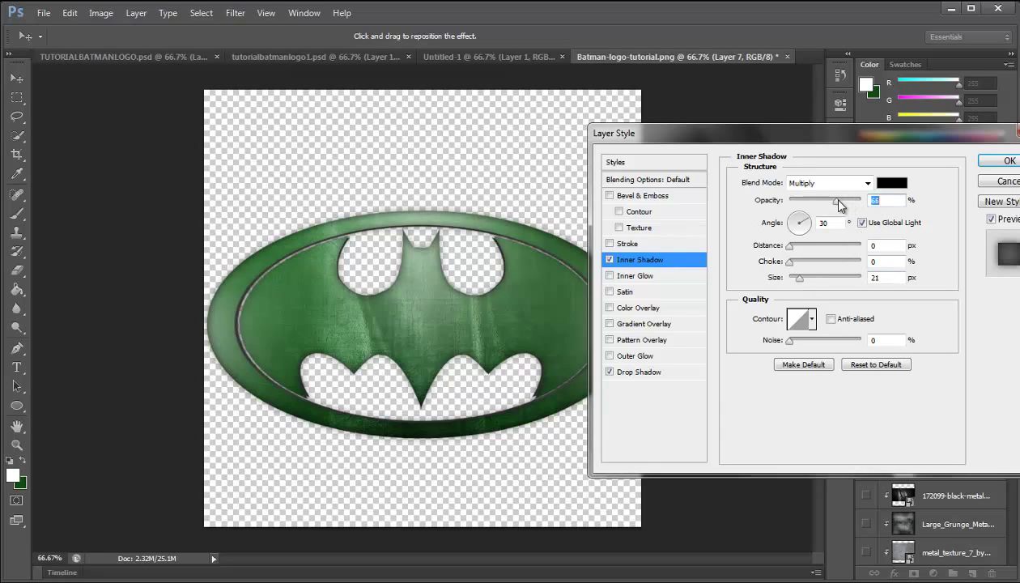
click(1004, 161)
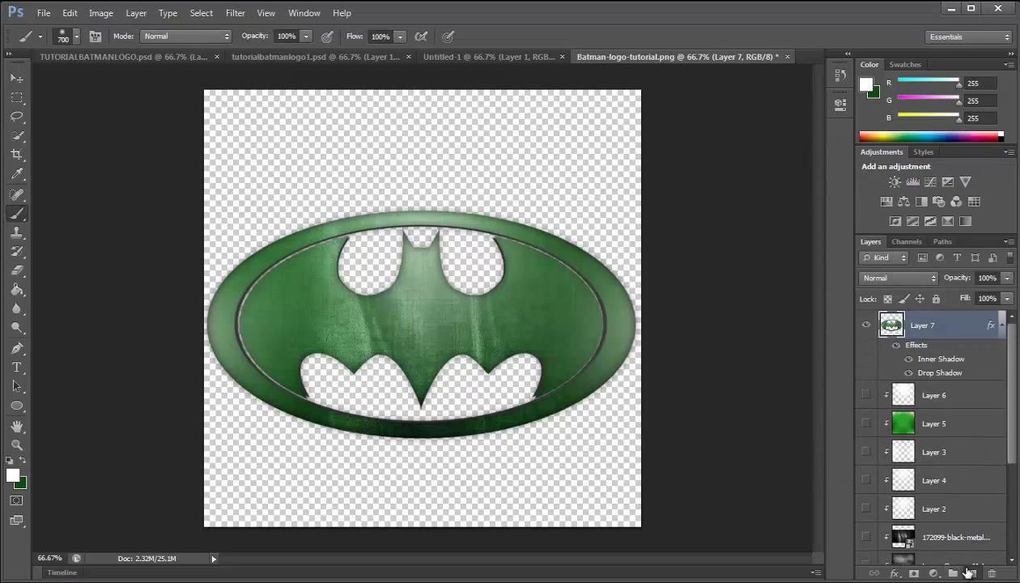
click(970, 573)
Stamp the visible logo onto Layer 8 with Ctrl+Alt+Shift+E
click(106, 11)
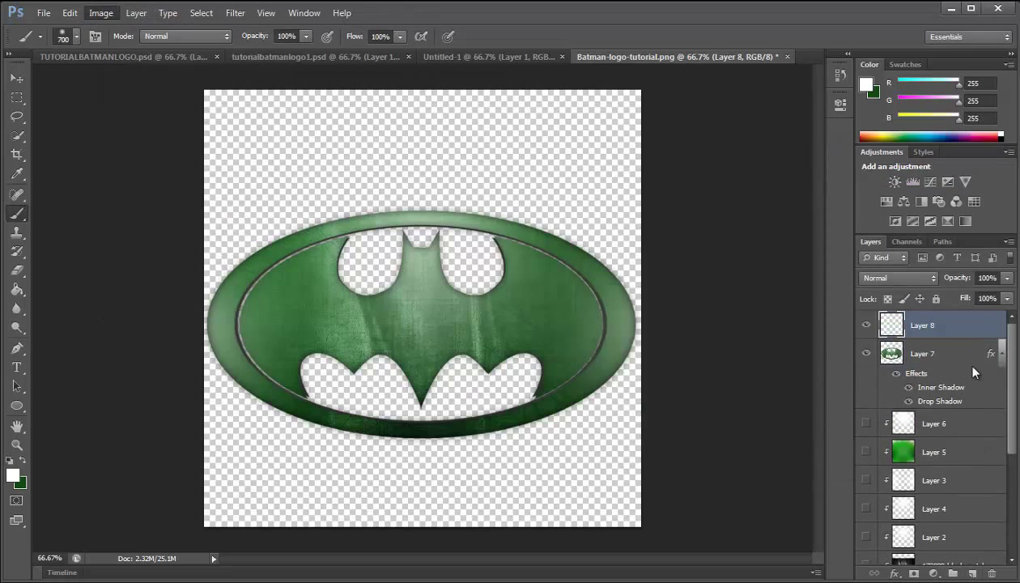
key(ctrl+shift+alt+e)
click(1000, 354)
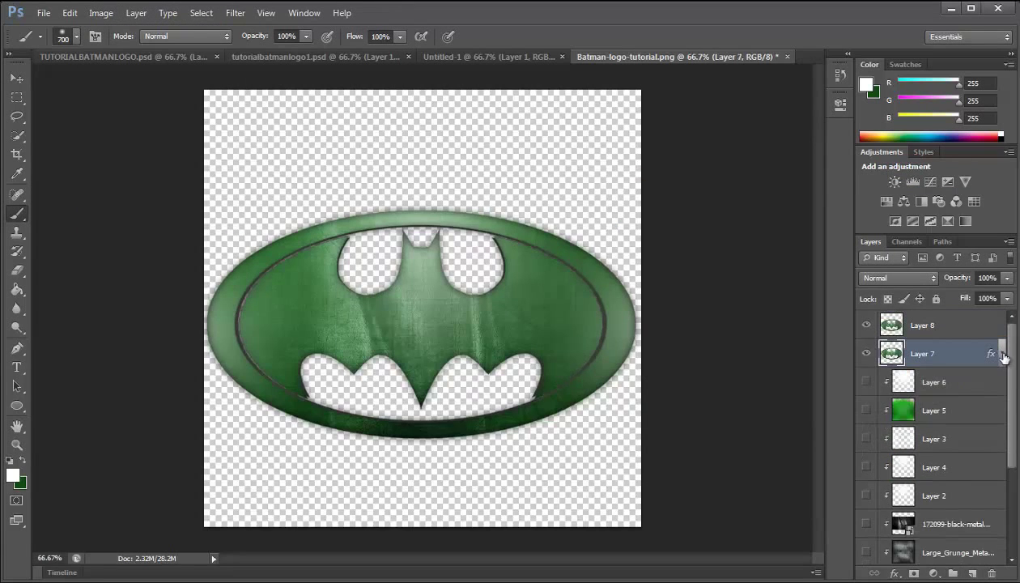
Slightly lower Layer 8's saturation with Hue/Saturation
click(137, 13)
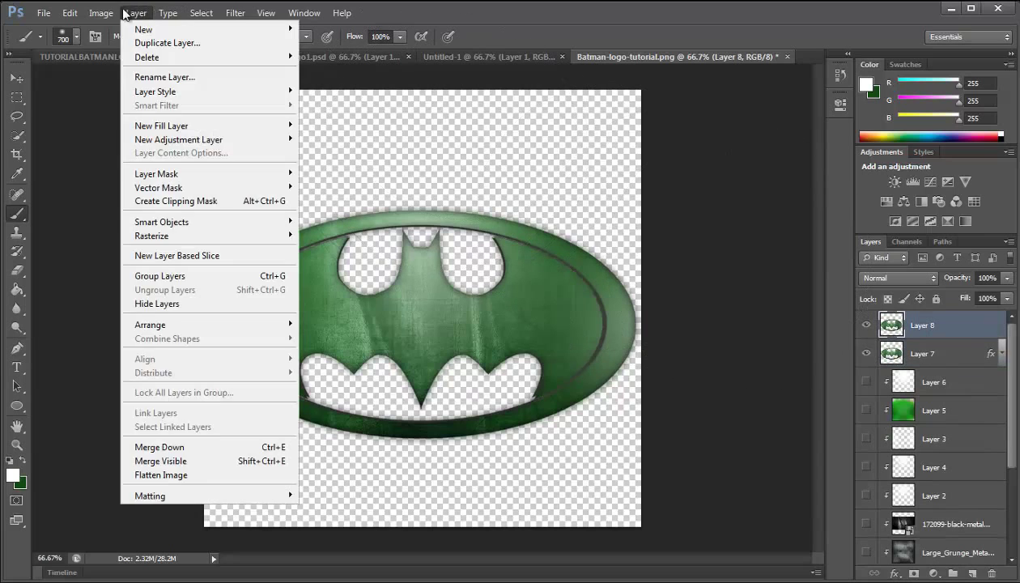
click(299, 125)
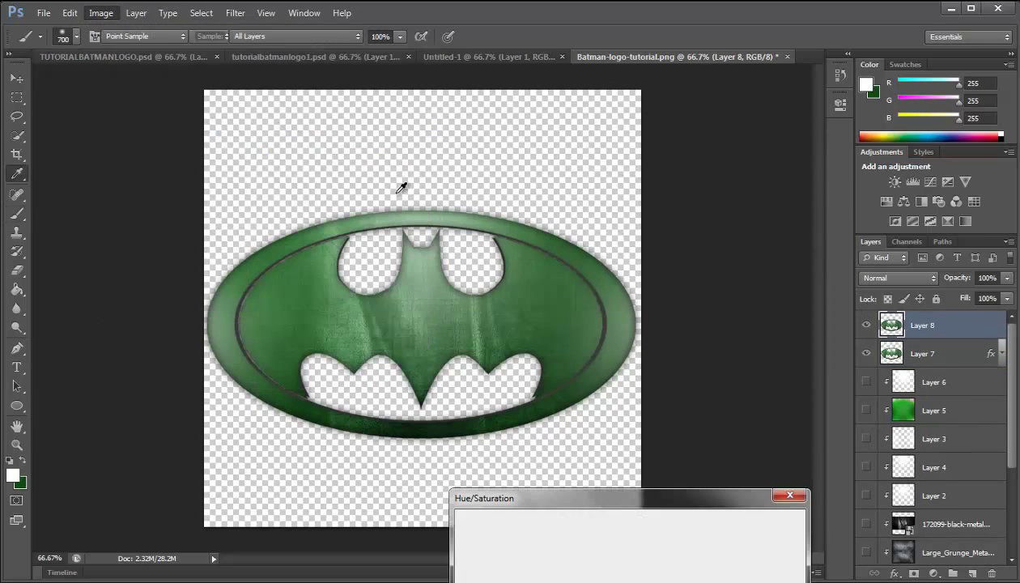
drag(618, 500, 804, 257)
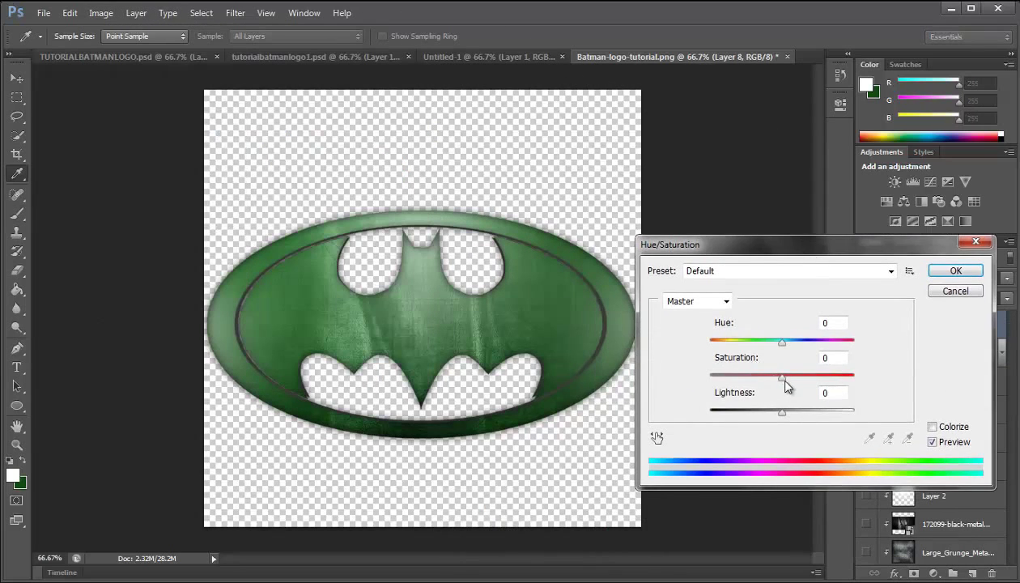
drag(783, 382, 773, 380)
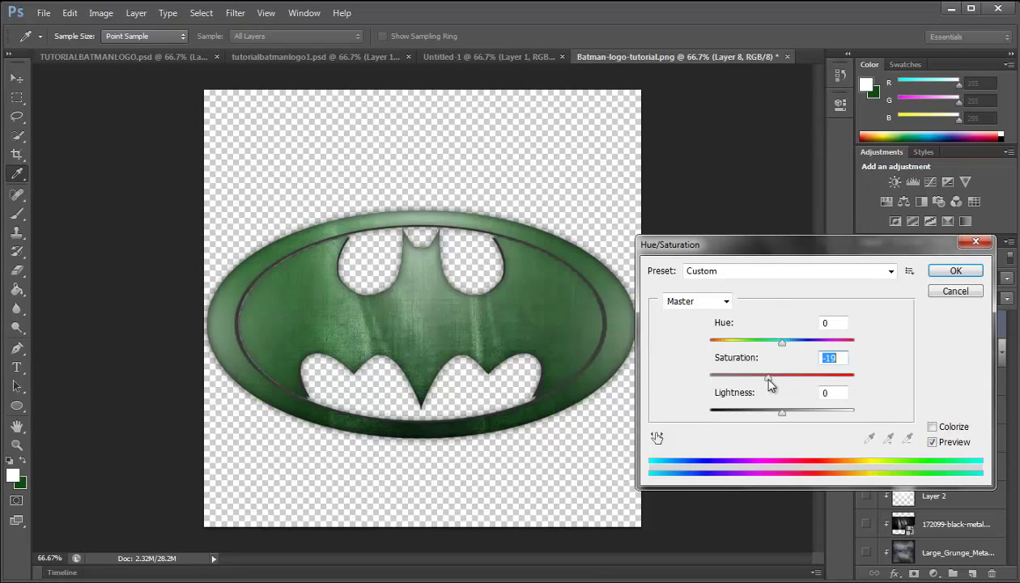
click(956, 271)
key(b)
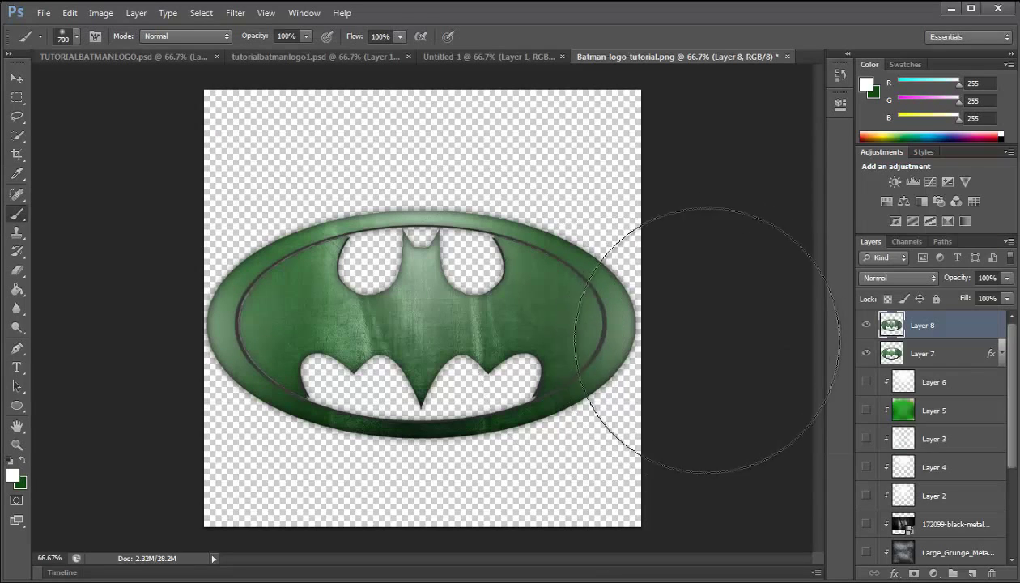
click(1001, 354)
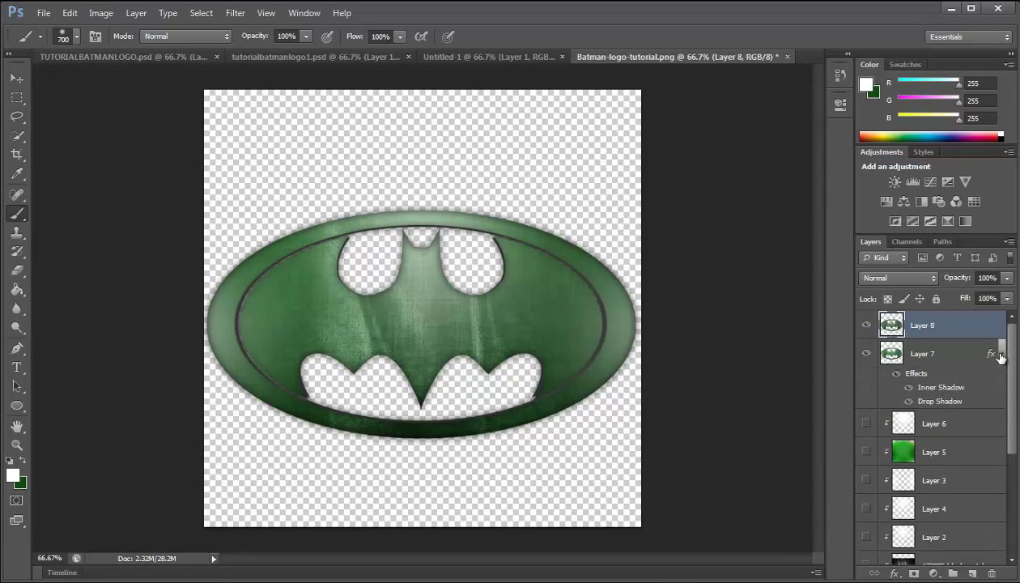
Apply the visible logo onto new Layer 9 and hide Layers 7 and 8
click(973, 573)
click(101, 13)
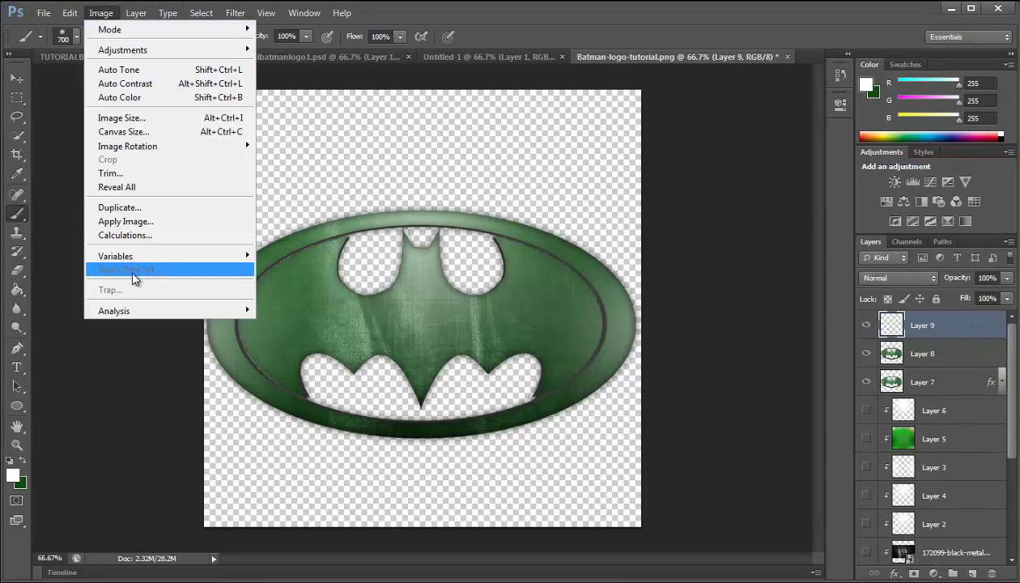
click(126, 221)
click(642, 185)
click(933, 574)
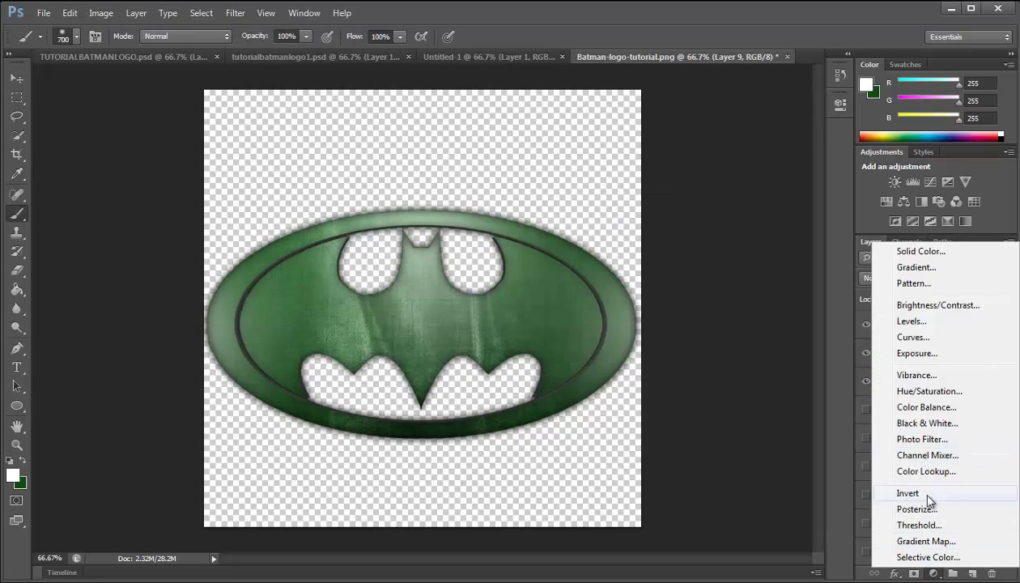
key(Escape)
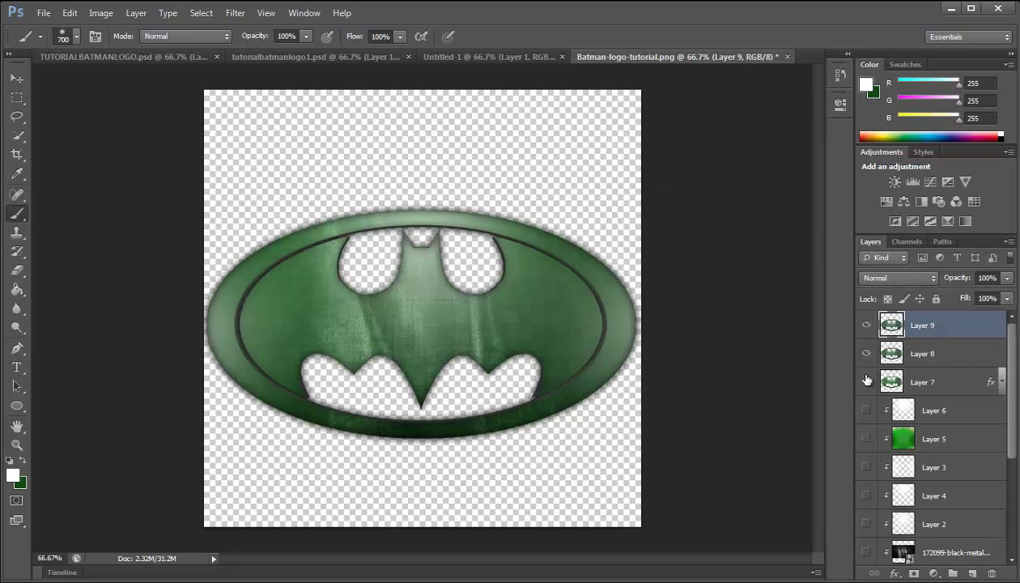
click(867, 353)
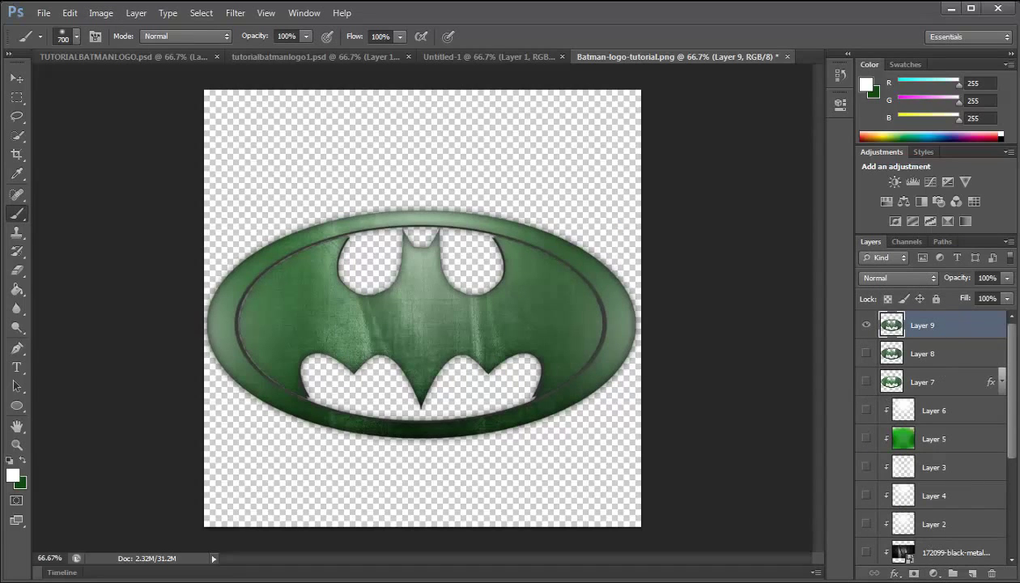
Add a Black, White Gradient Map in Linear Dodge (Add) at 16% opacity
click(934, 573)
click(923, 540)
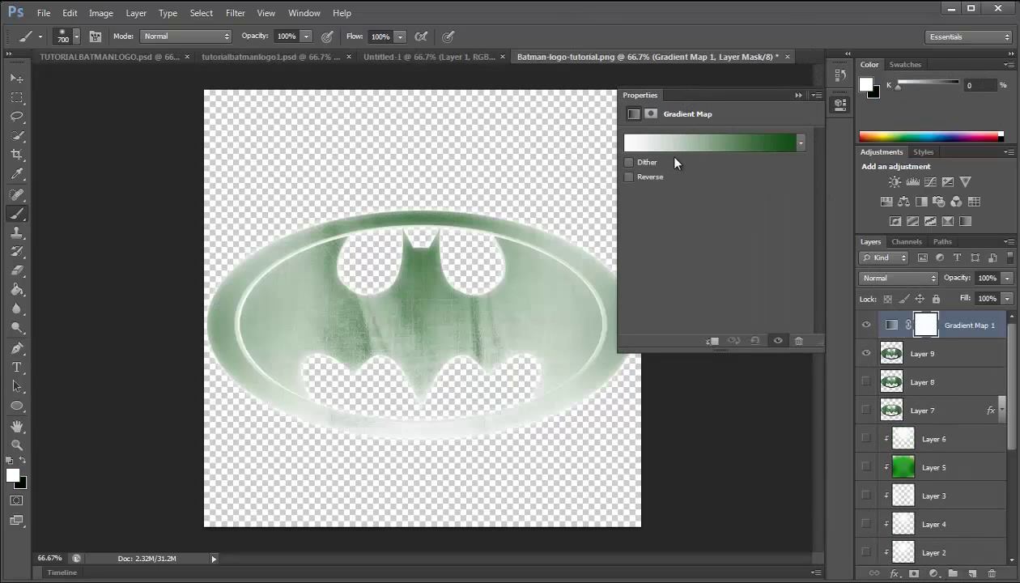
click(684, 146)
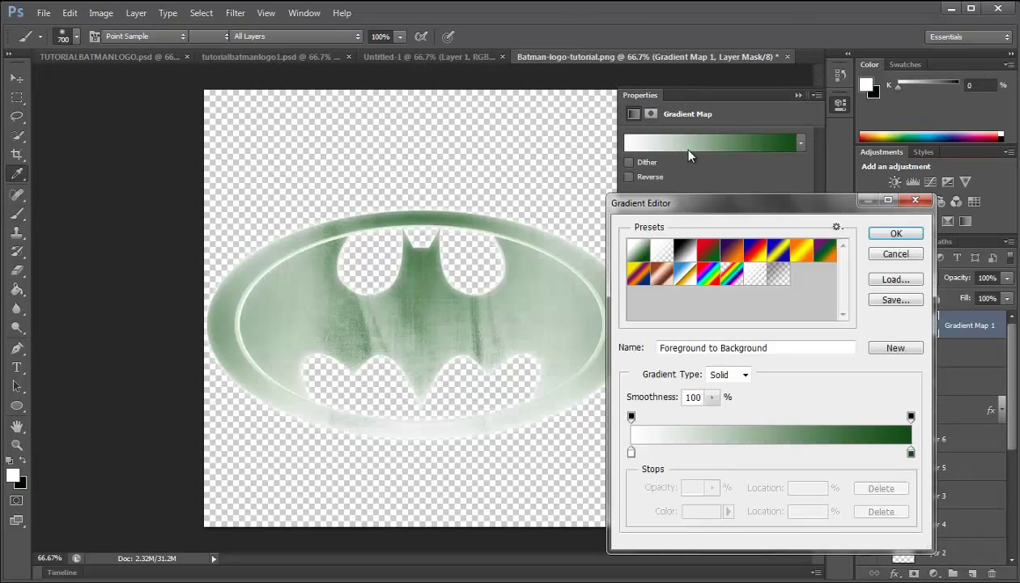
click(685, 253)
key(Return)
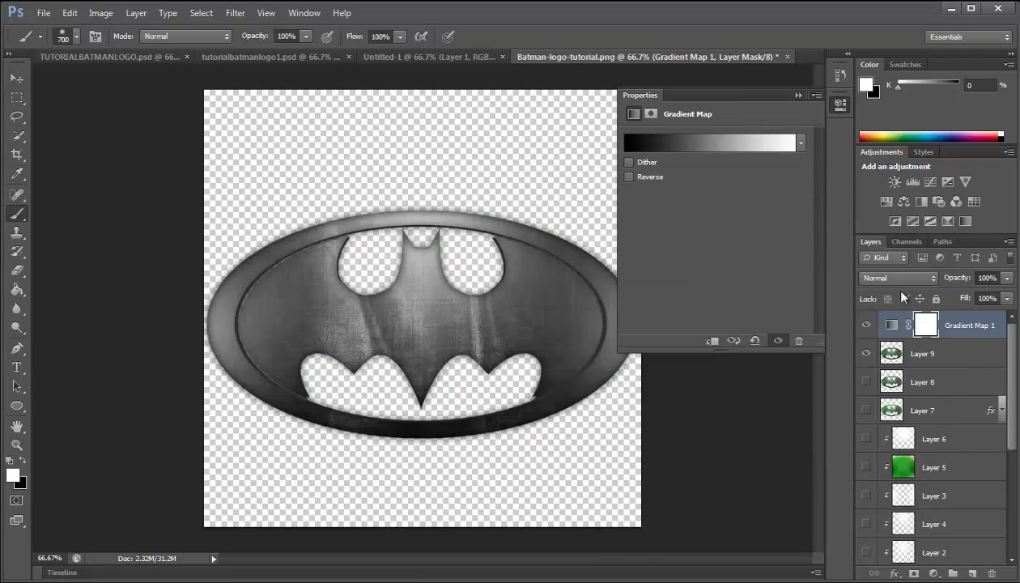
click(891, 278)
click(890, 412)
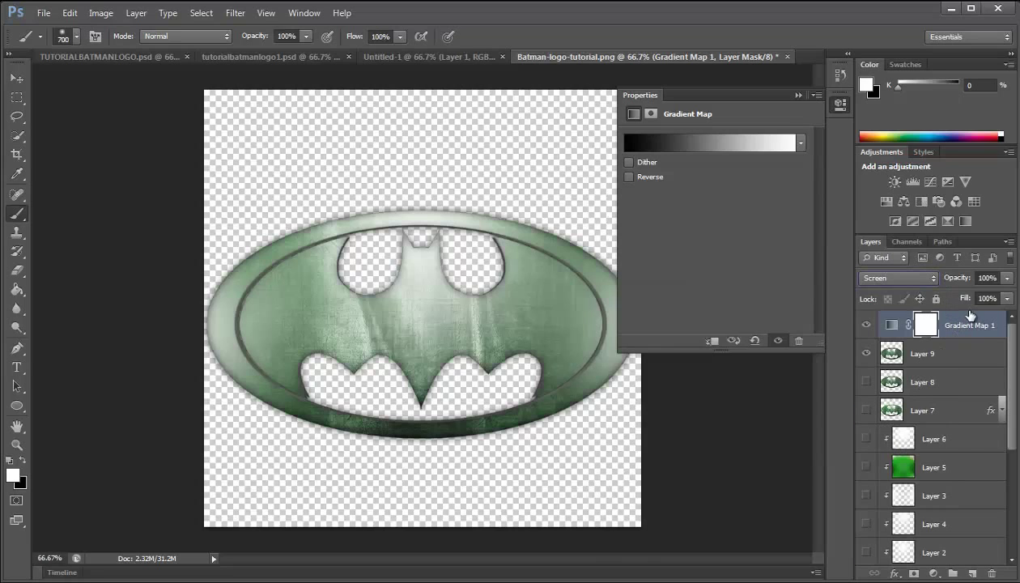
click(908, 280)
click(887, 434)
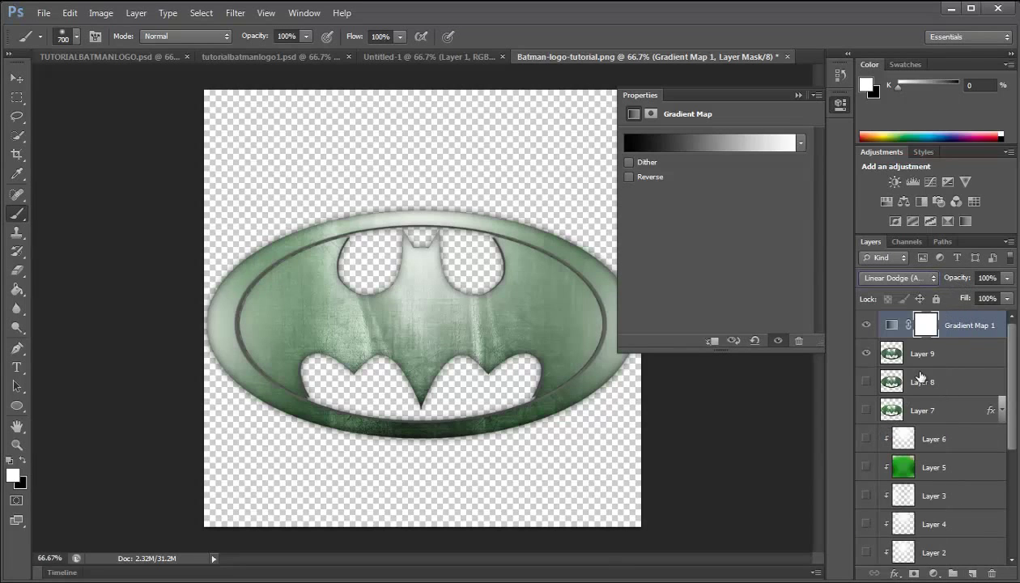
drag(948, 281, 913, 279)
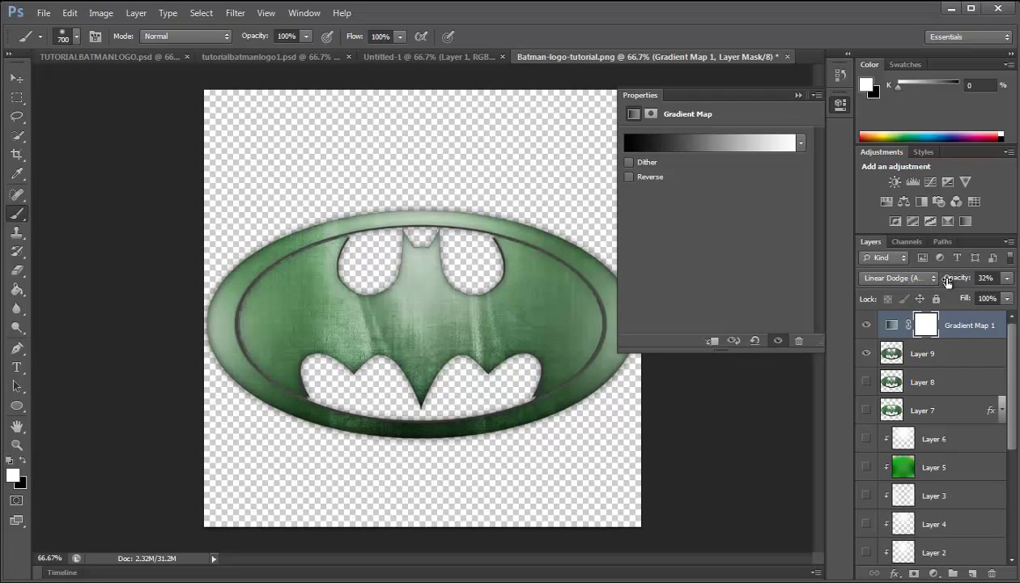
drag(948, 281, 941, 281)
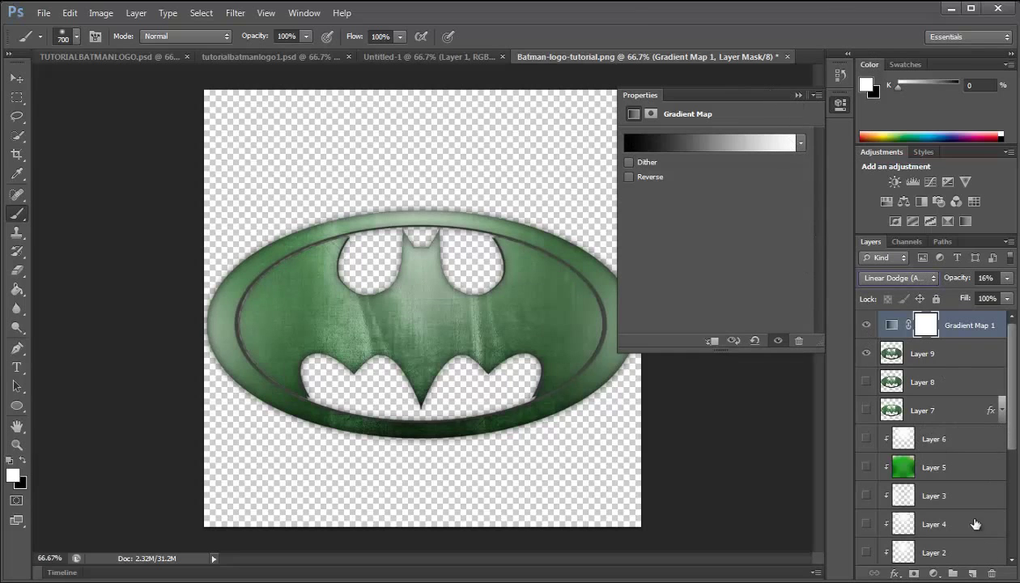
Add Gradient Map 2 (Black, White) set to Overlay at about 59% opacity
click(934, 573)
click(923, 541)
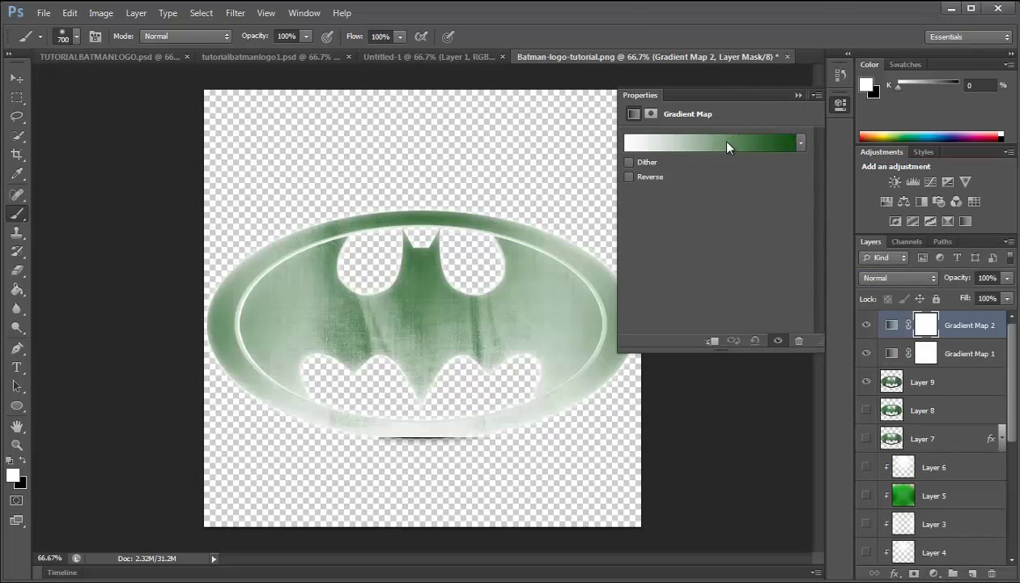
click(728, 144)
click(666, 251)
click(893, 233)
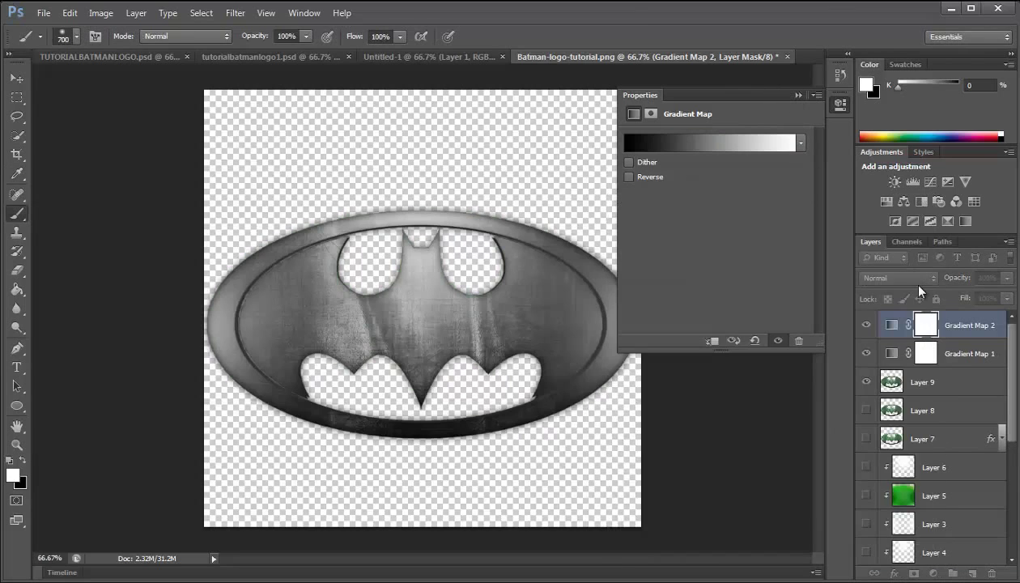
click(899, 277)
click(891, 446)
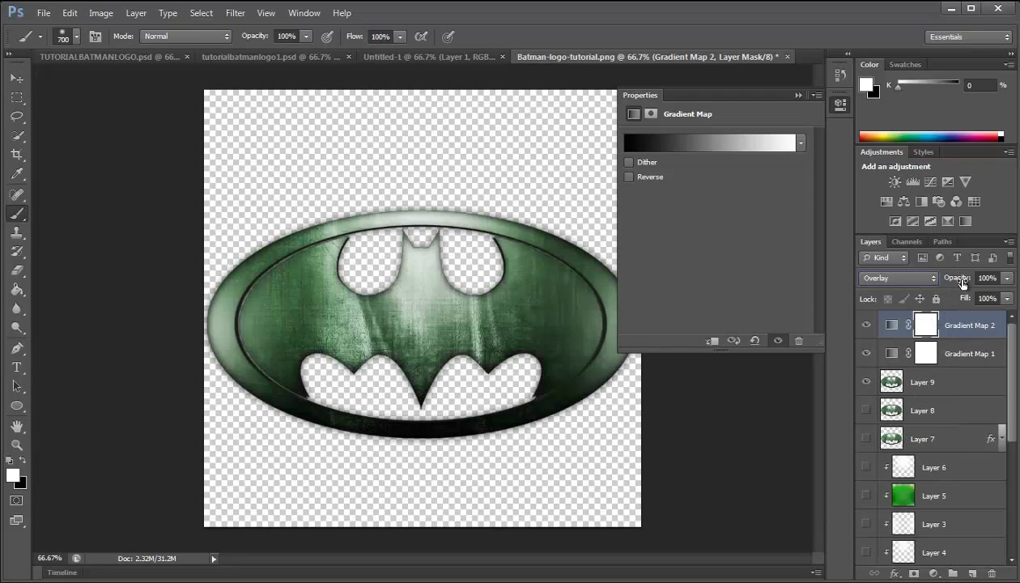
drag(962, 282, 939, 280)
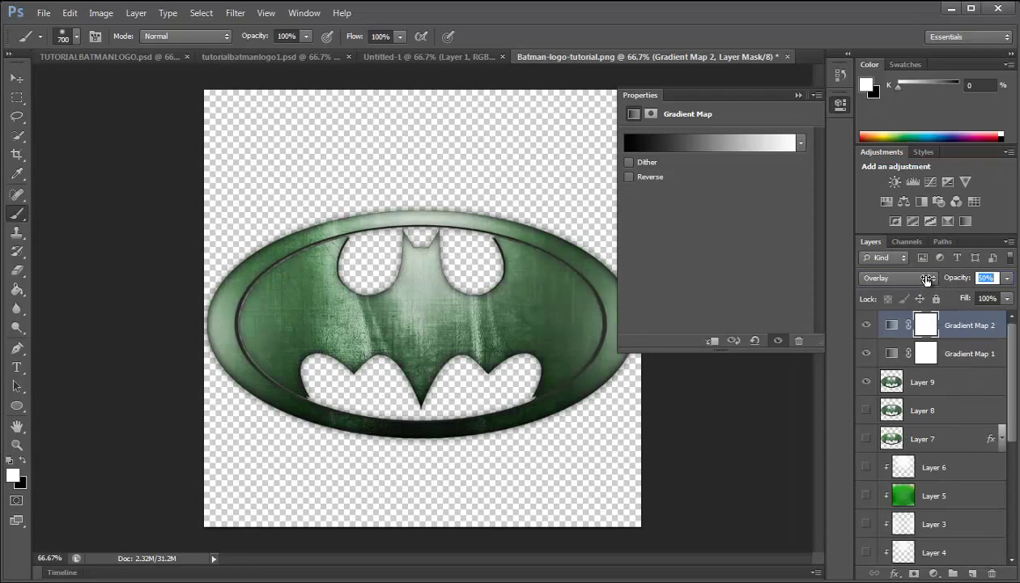
Add a Levels adjustment raising the output black to 6
click(933, 572)
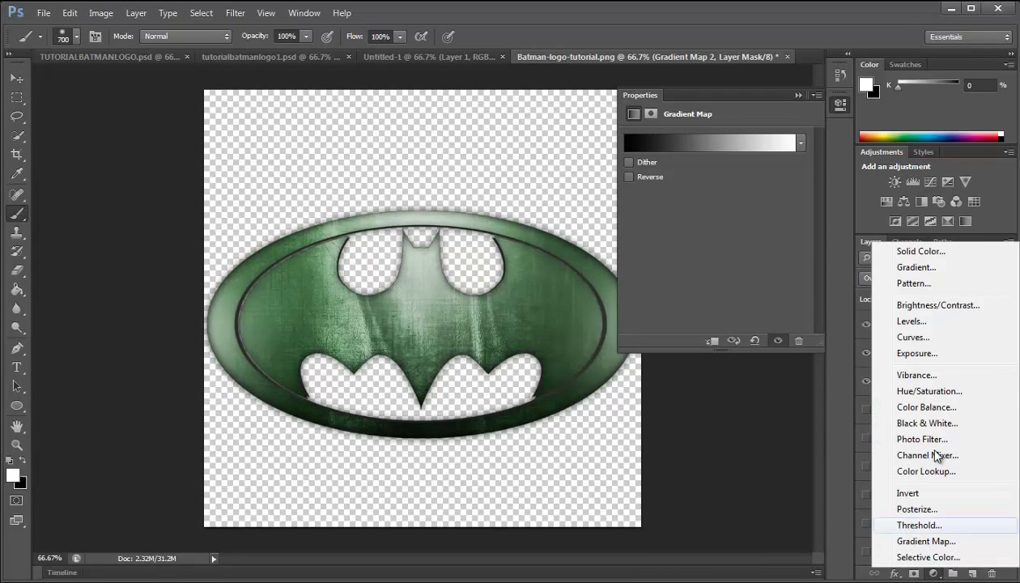
click(919, 324)
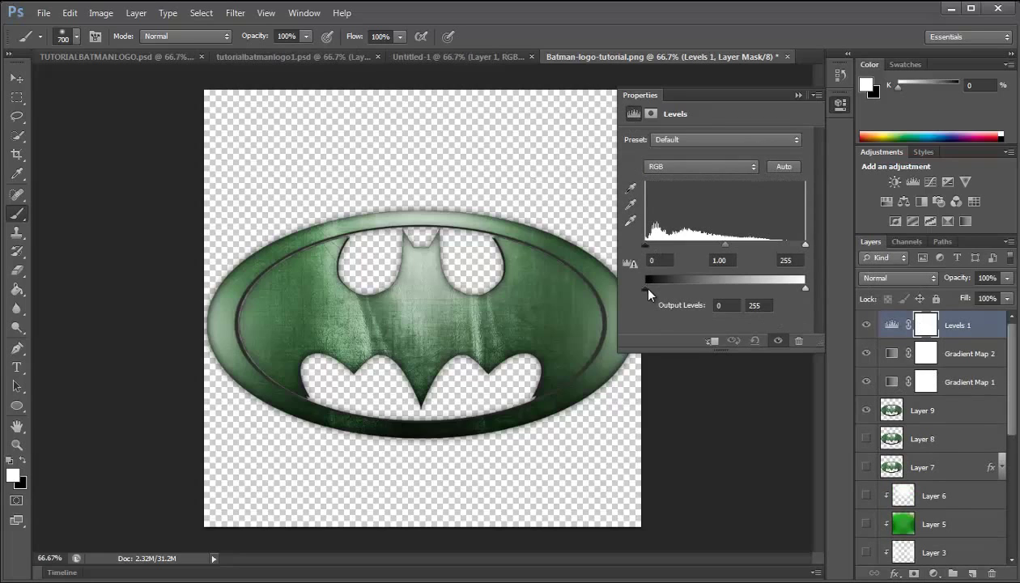
drag(648, 289, 649, 290)
Add a Curves adjustment raising the Blue black point and lowering its top end
click(934, 573)
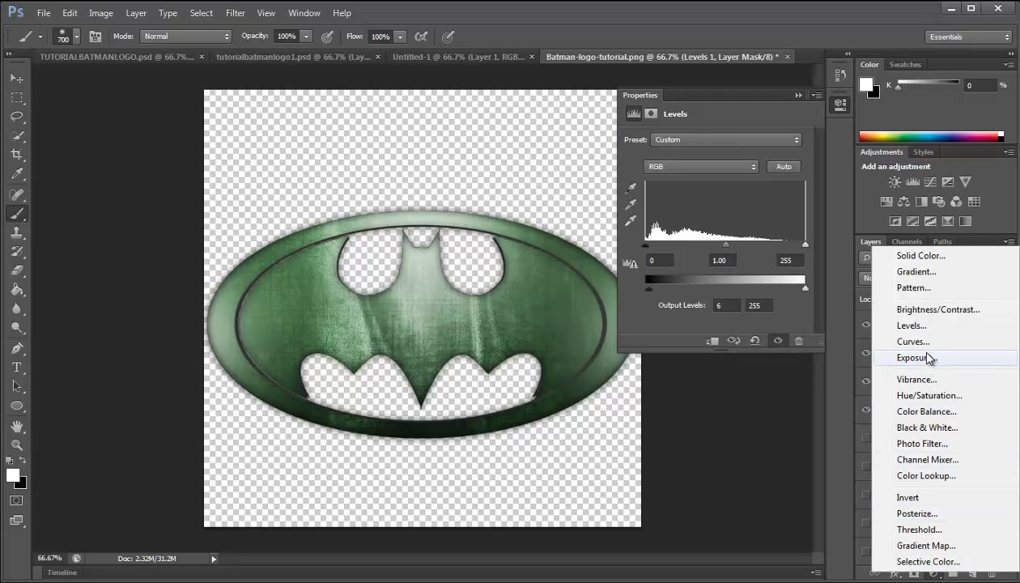
click(913, 340)
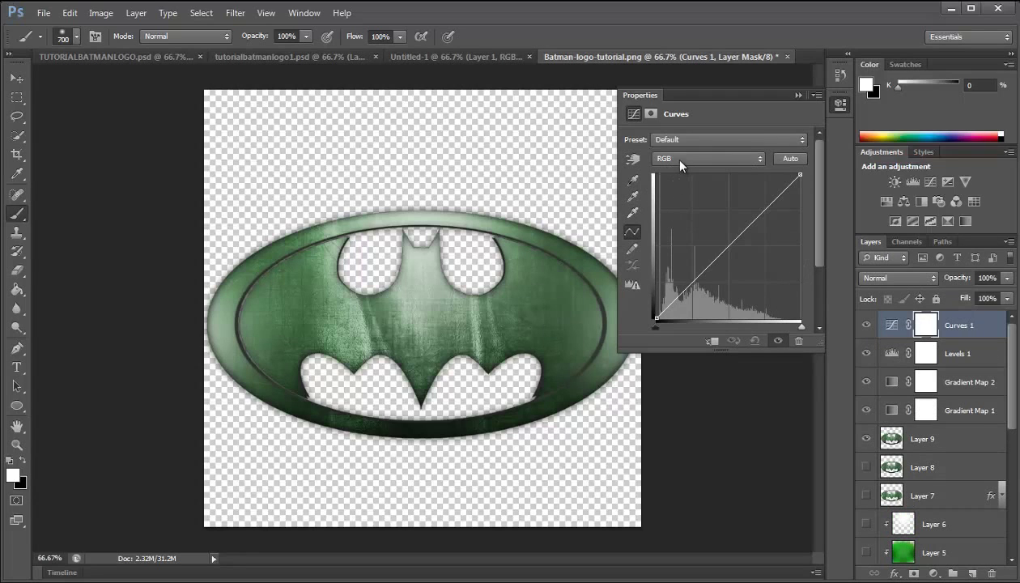
click(681, 160)
click(658, 209)
drag(655, 318, 657, 309)
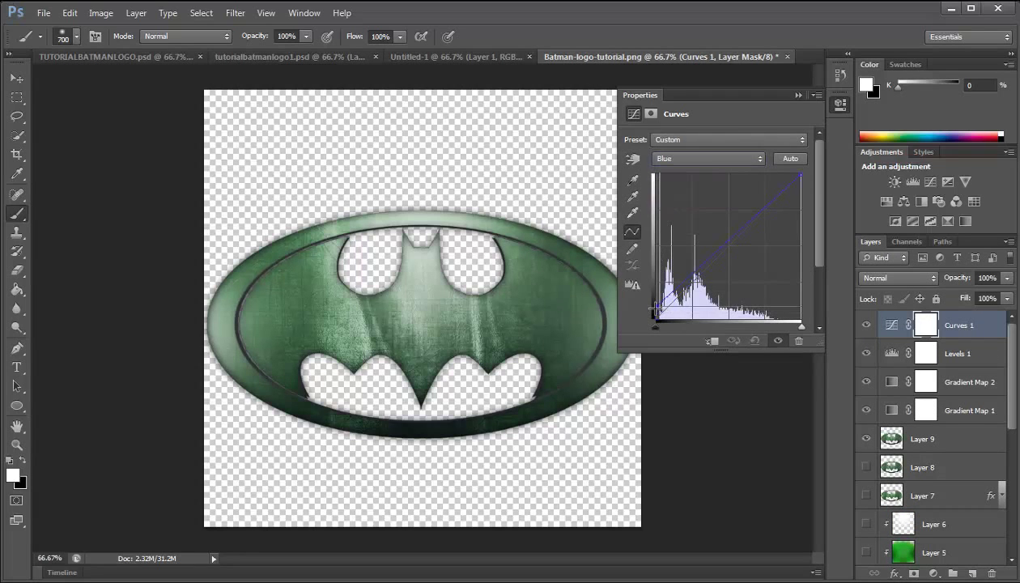
drag(807, 172, 808, 185)
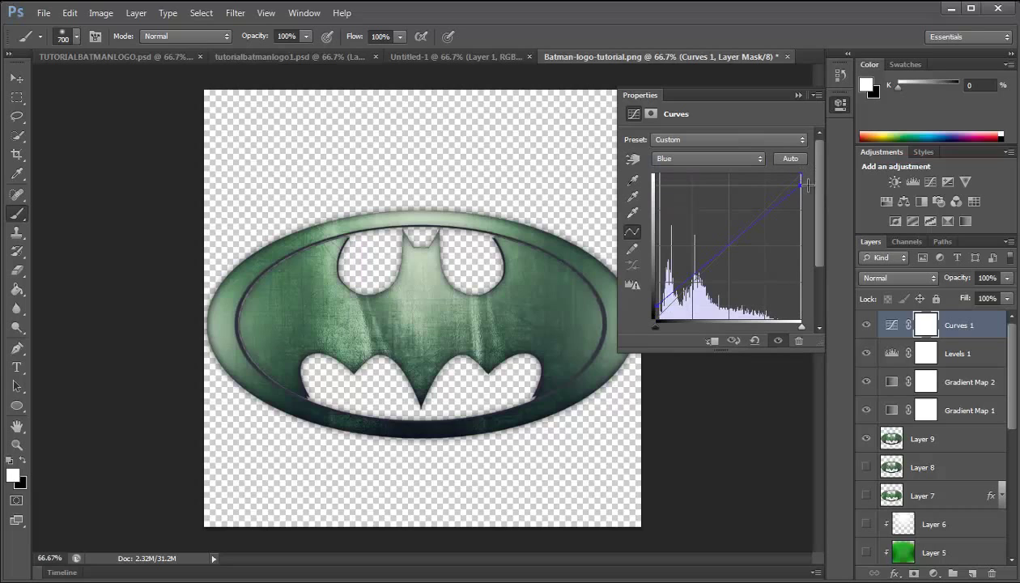
click(798, 95)
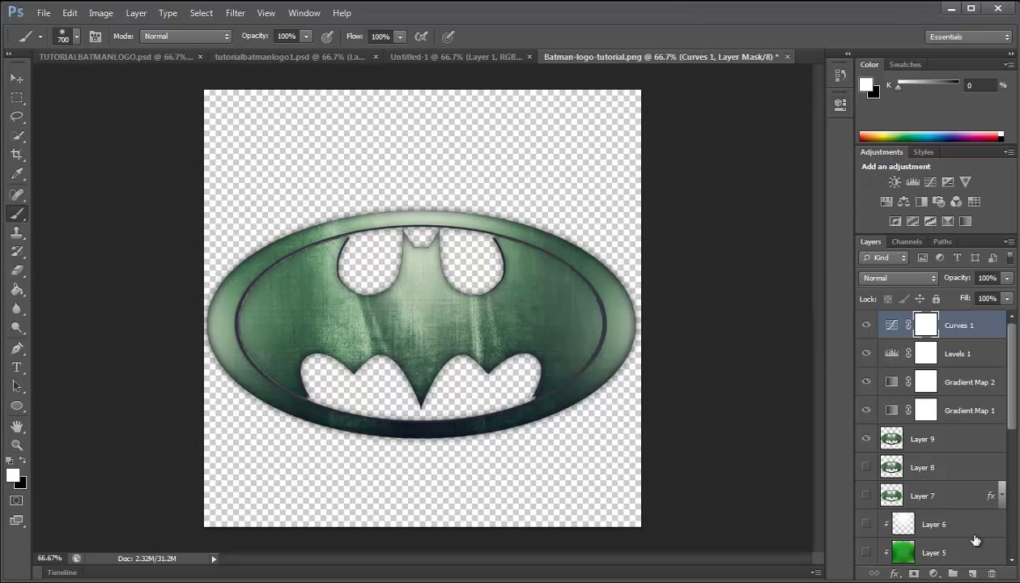
Fill new Layer 10 with a merged logo copy and hide all layers beneath
click(974, 573)
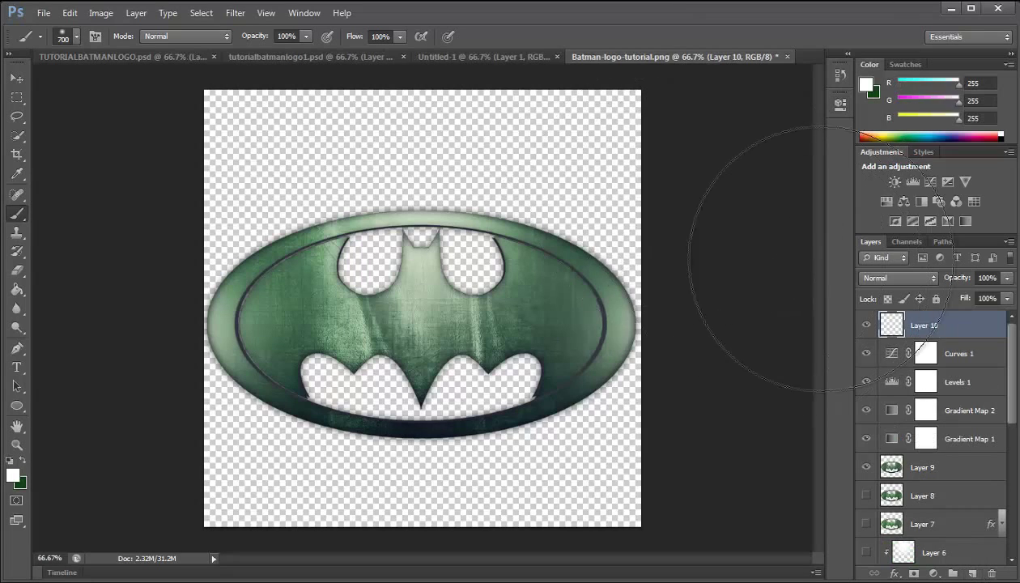
click(100, 13)
click(122, 221)
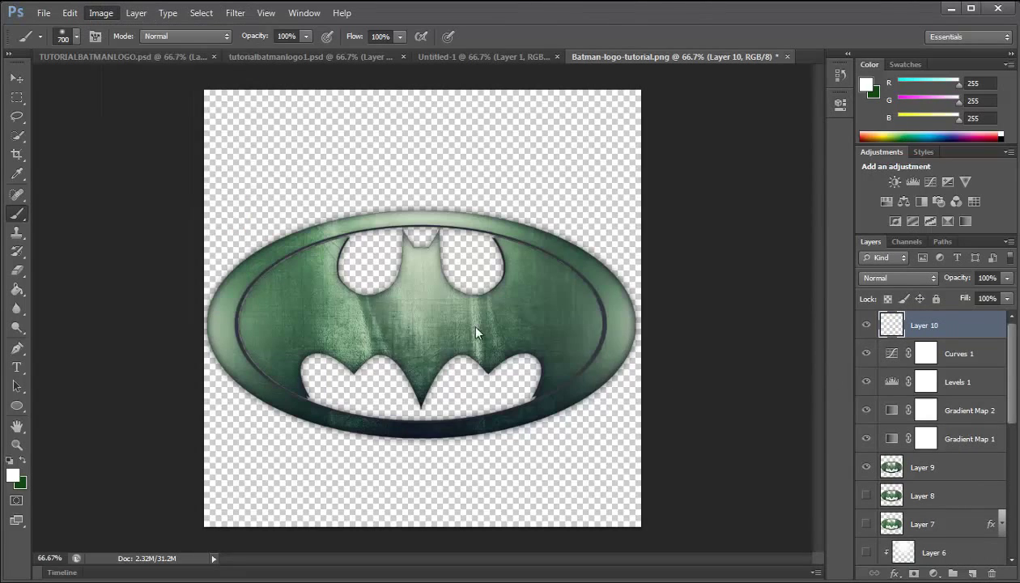
key(Return)
drag(867, 410, 867, 438)
click(866, 467)
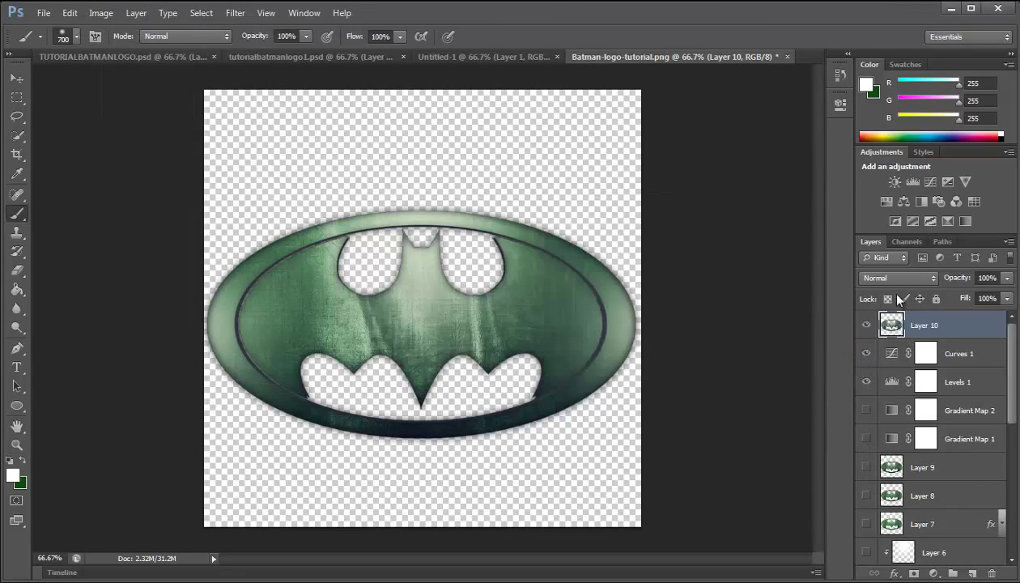
drag(867, 353, 866, 381)
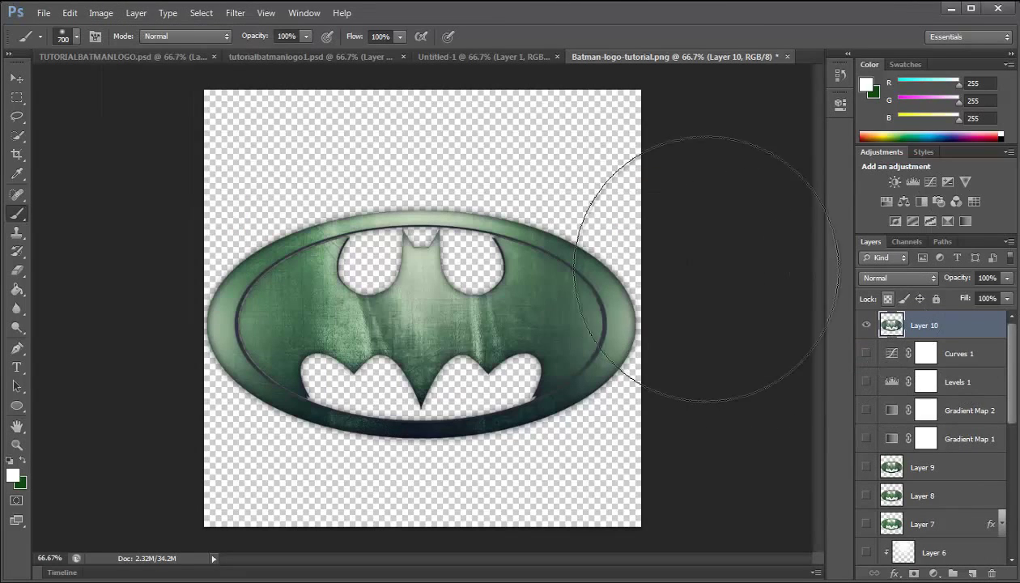
Look through the Filter menu and Layer 10's opacity without changes, then start File > New
click(238, 14)
mouse_move(308, 229)
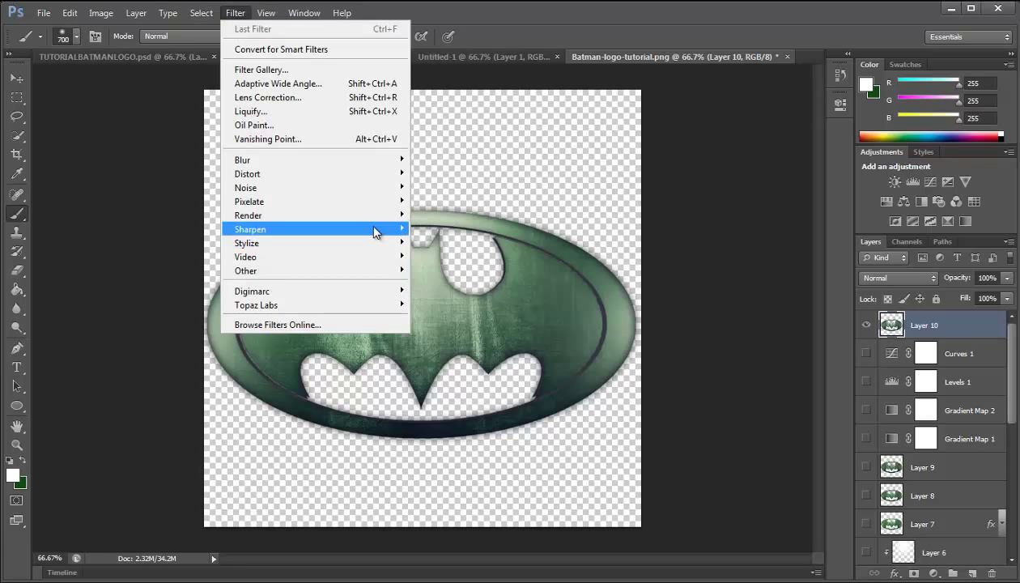
click(438, 229)
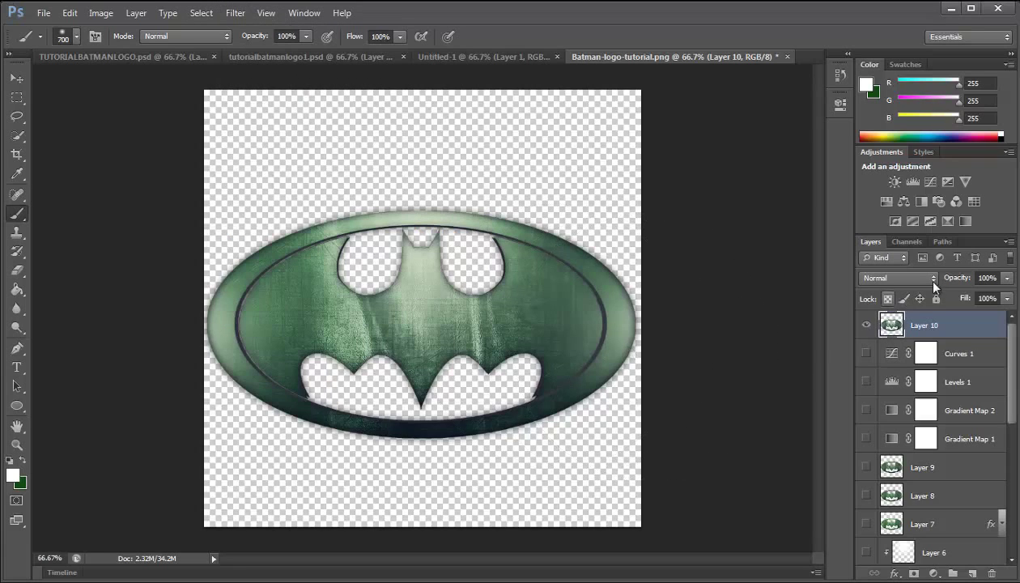
click(987, 278)
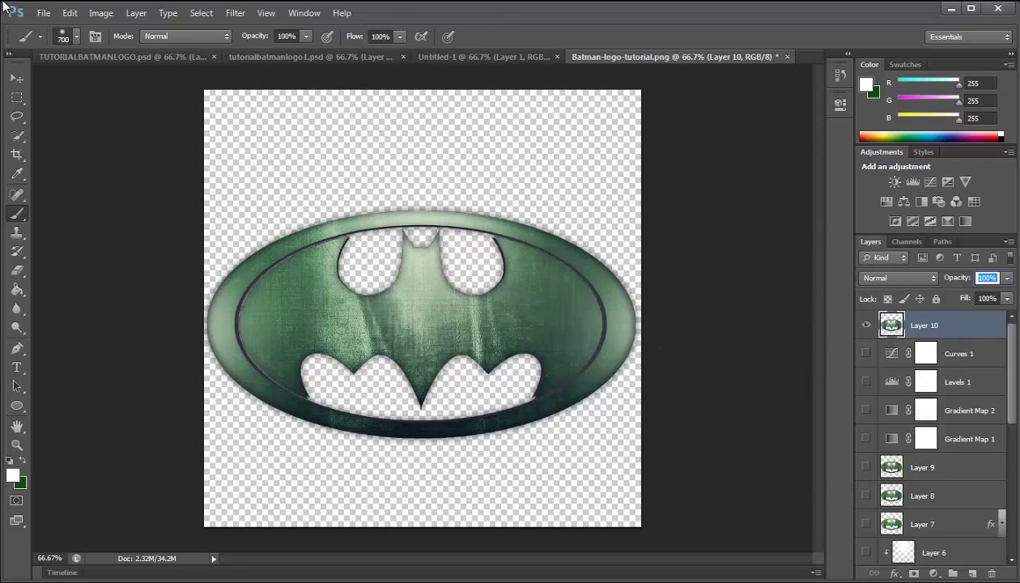
click(39, 11)
click(49, 28)
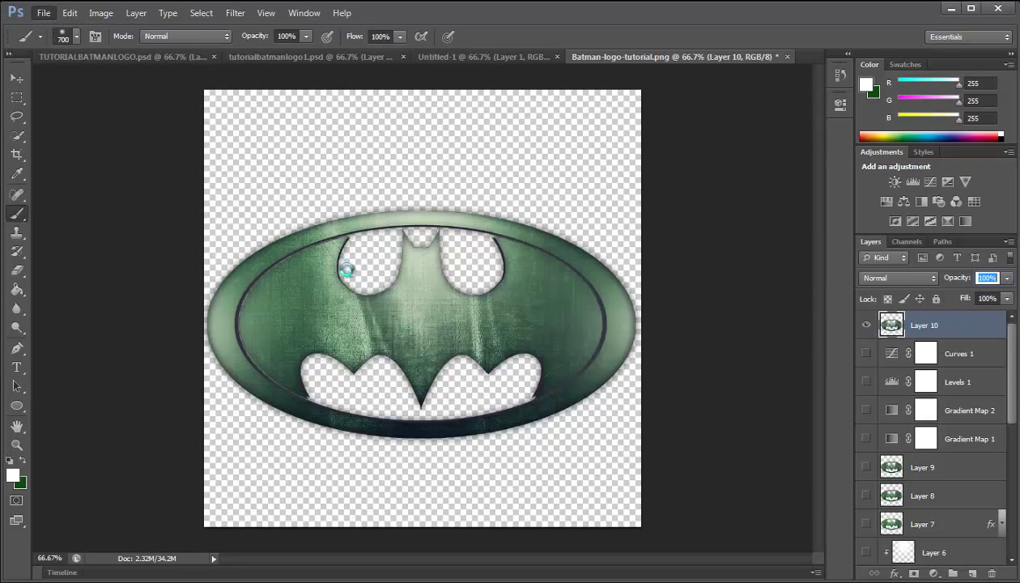
Enter width 1208 and height 768 px and create the transparent document
double_click(475, 257)
text(1)
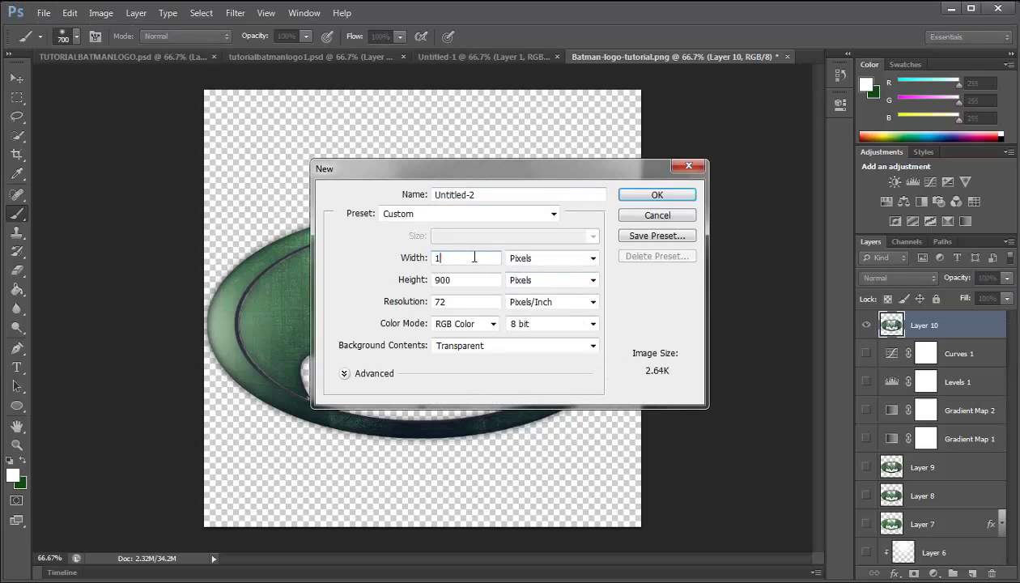
text(208)
click(466, 278)
text(7)
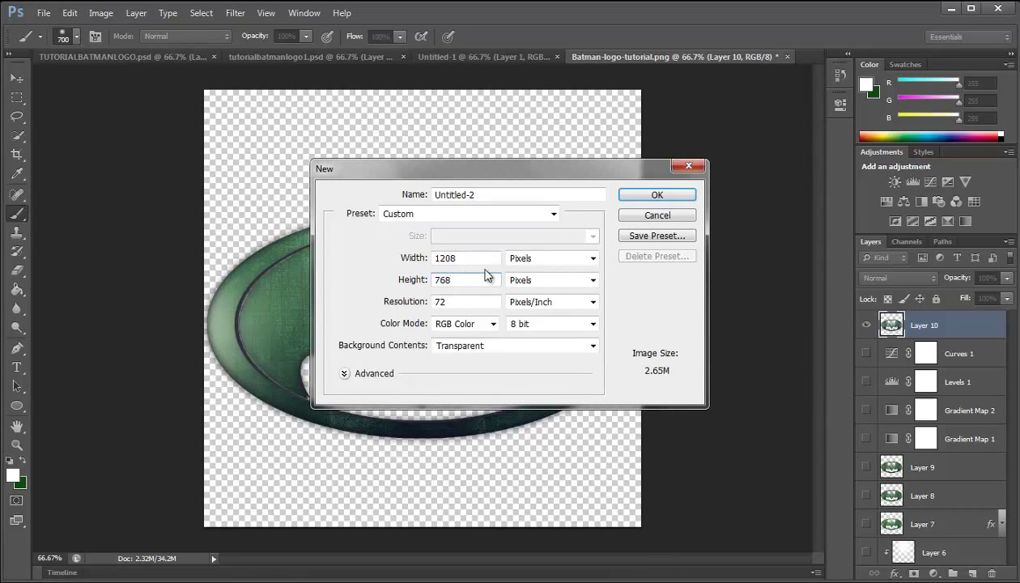
key(Return)
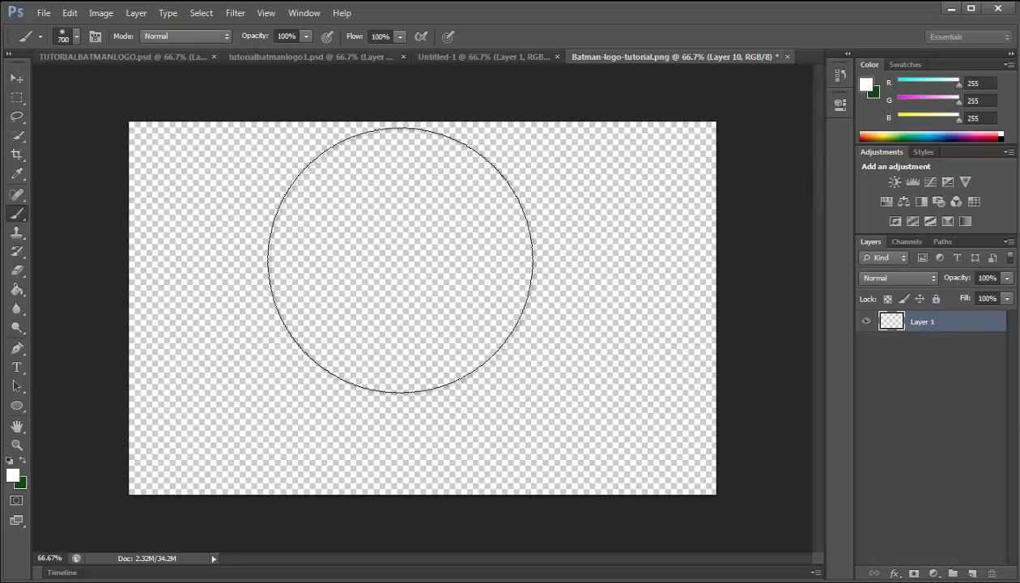
Select the Gradient tool and bring up the Gradient Editor
click(16, 271)
click(16, 290)
right_click(16, 290)
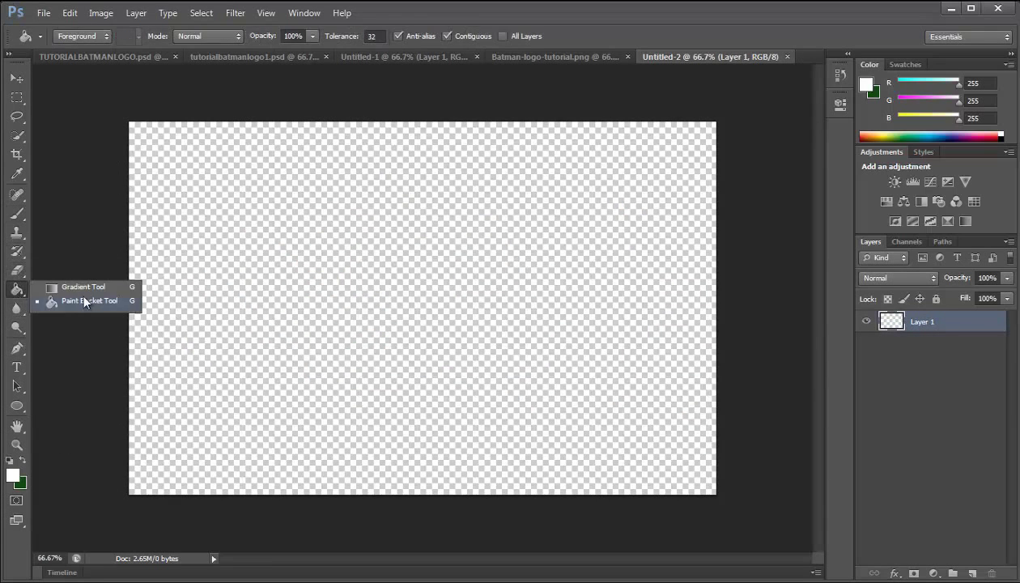
click(77, 284)
click(82, 38)
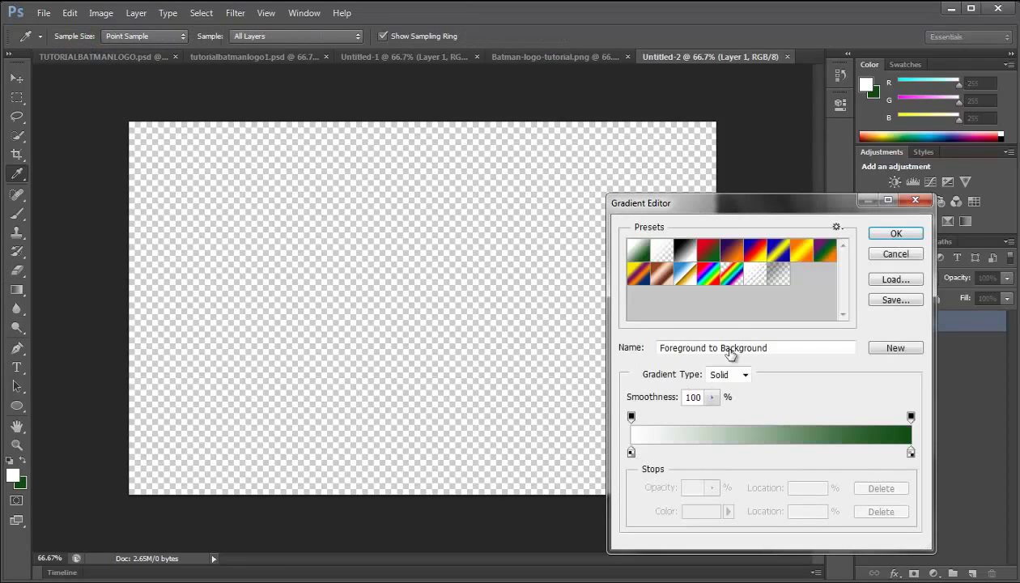
drag(668, 203, 592, 178)
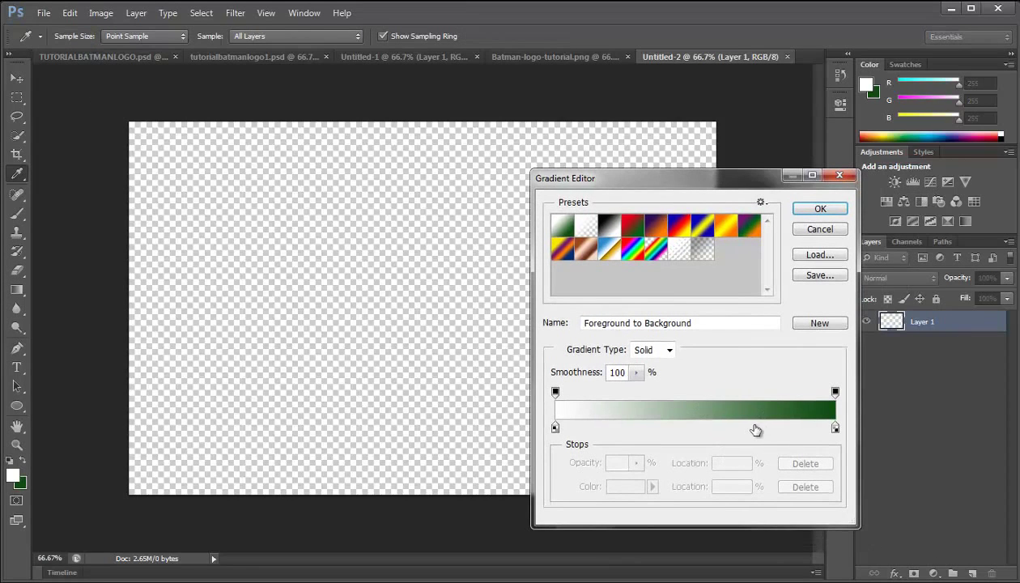
Set the gradient's starting stop to warm grey 757167
click(555, 428)
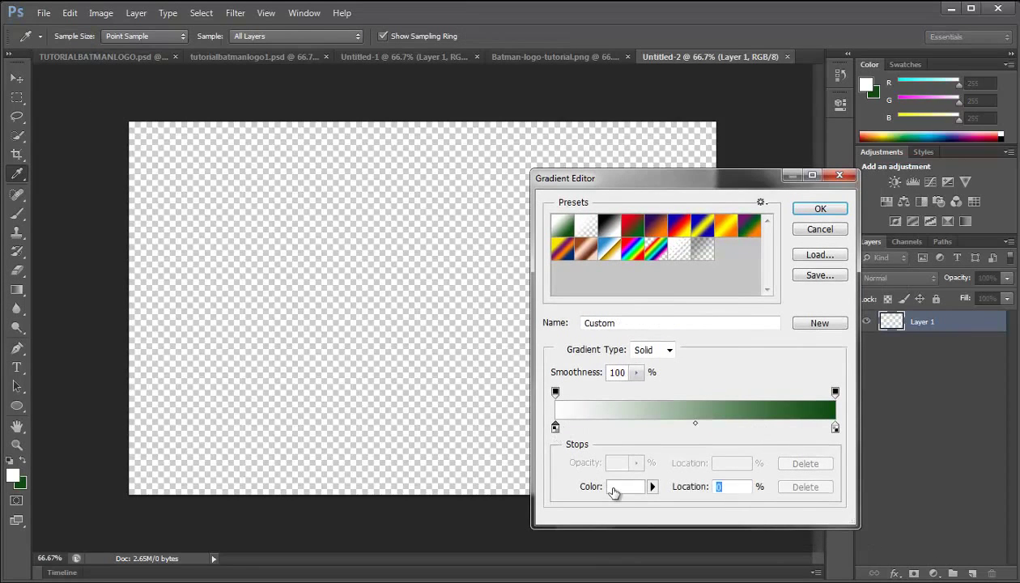
click(616, 488)
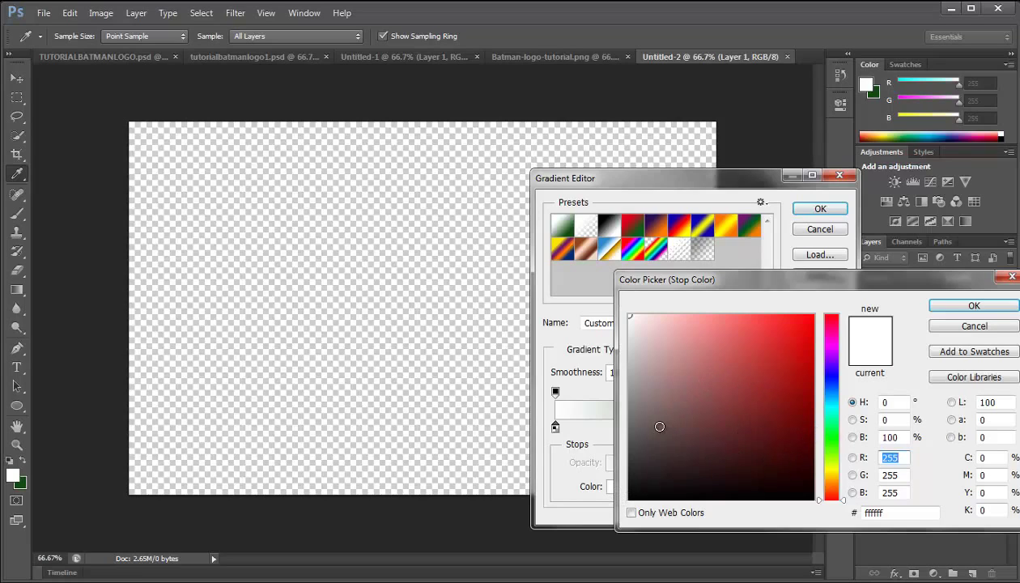
drag(659, 427, 656, 431)
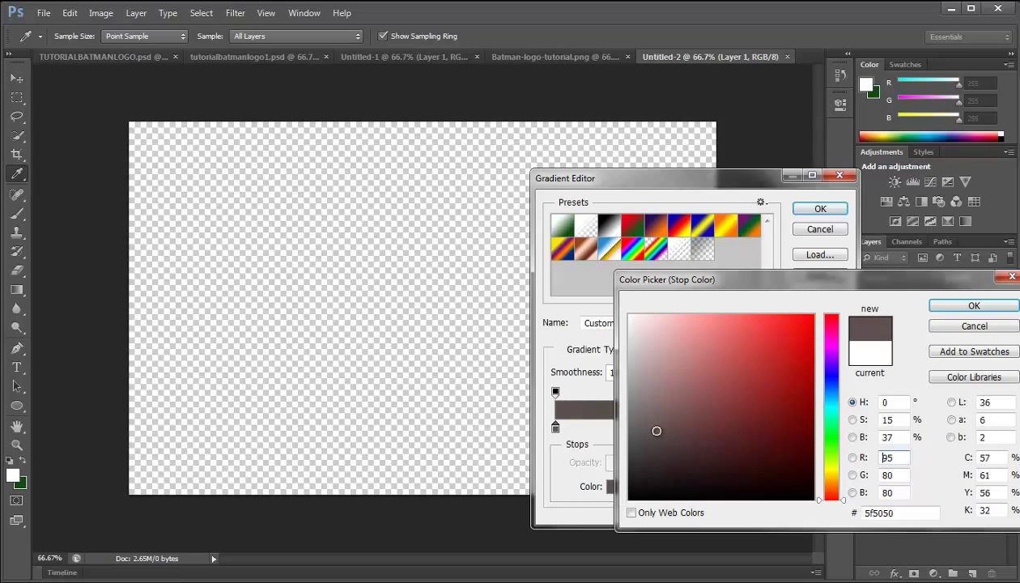
key(Down)
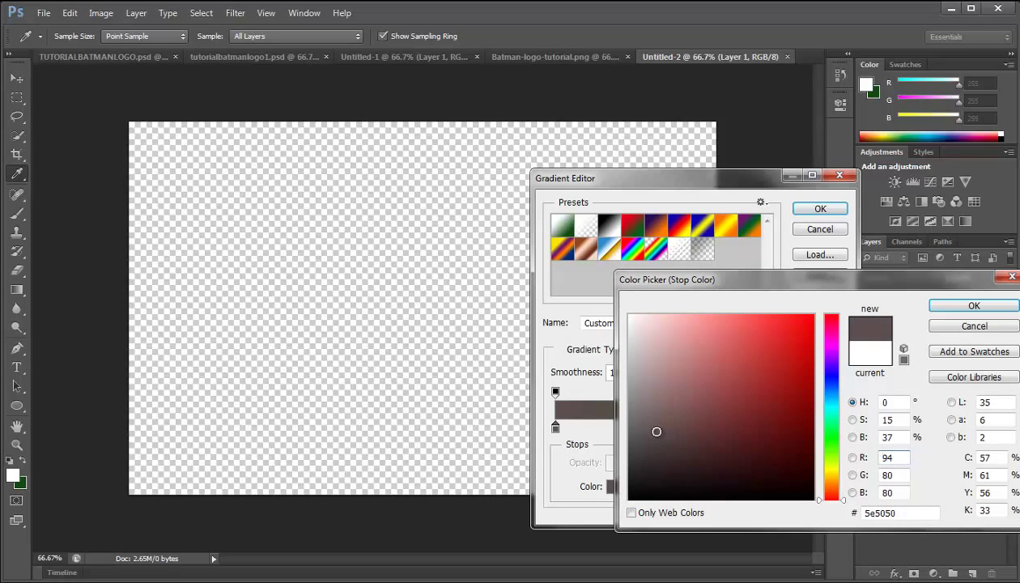
drag(832, 493, 835, 484)
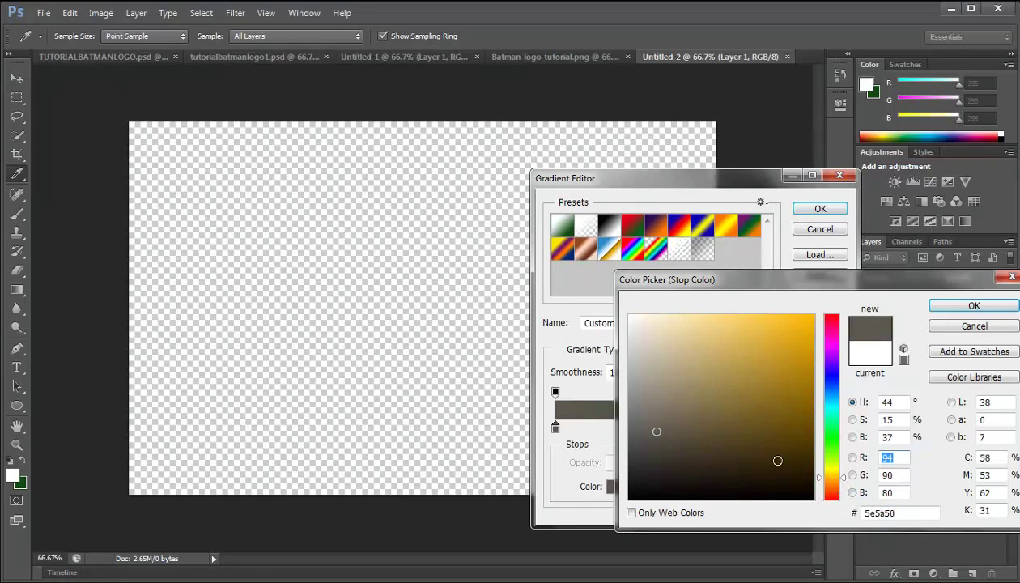
drag(654, 422, 651, 415)
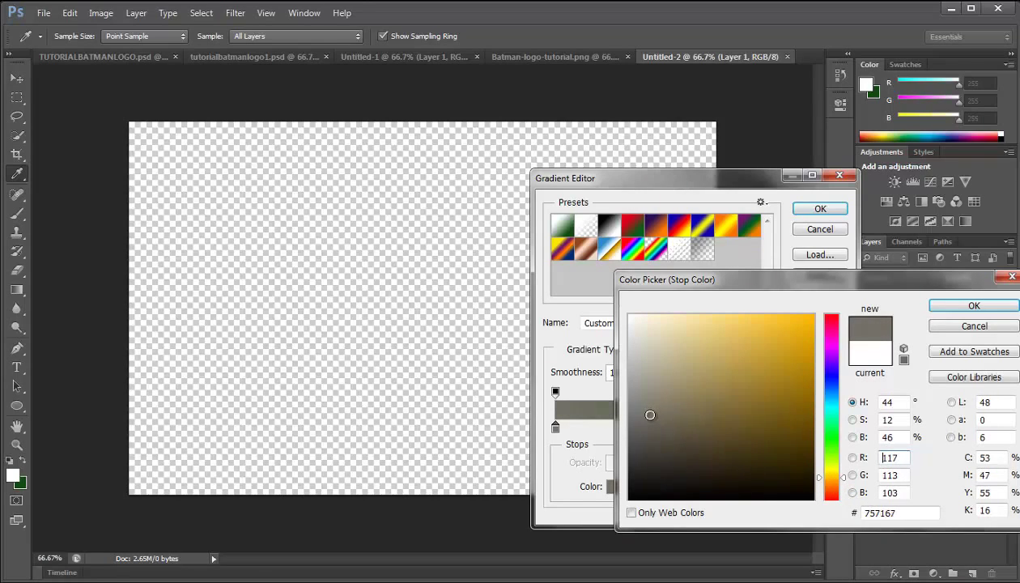
click(988, 305)
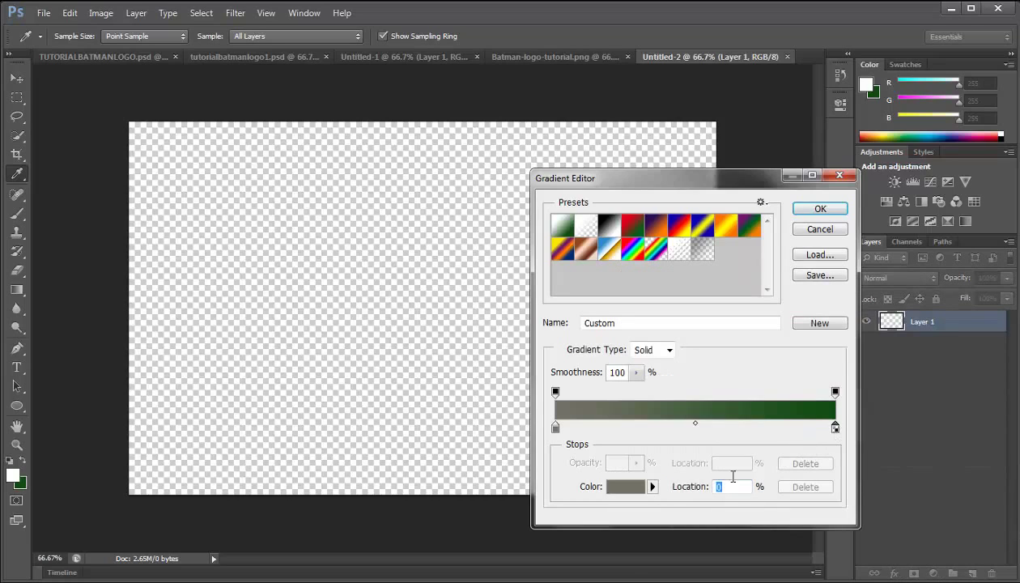
Try a brown end stop, discard it, and recheck the start stop's hex 757167
click(835, 427)
click(634, 487)
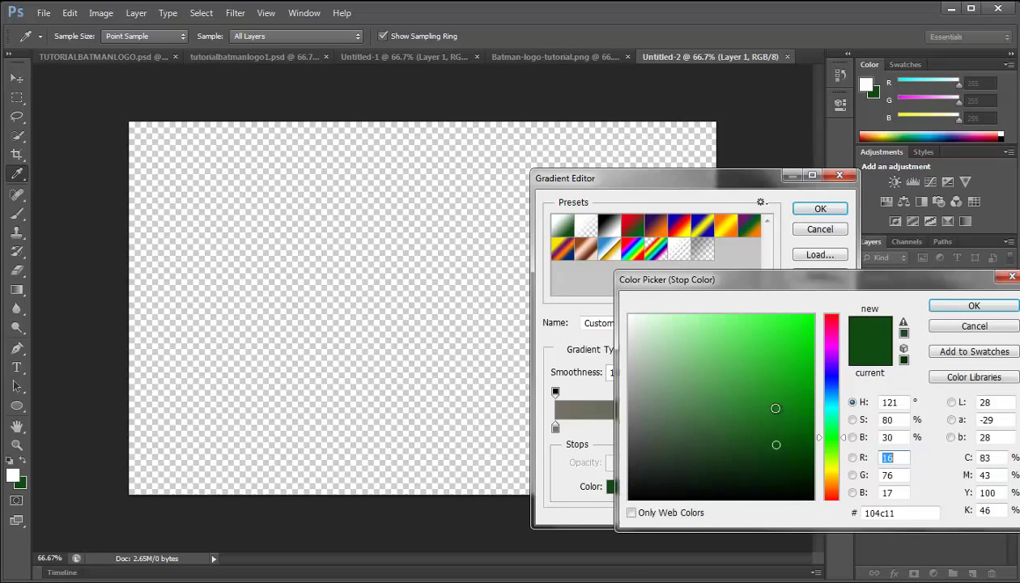
click(826, 486)
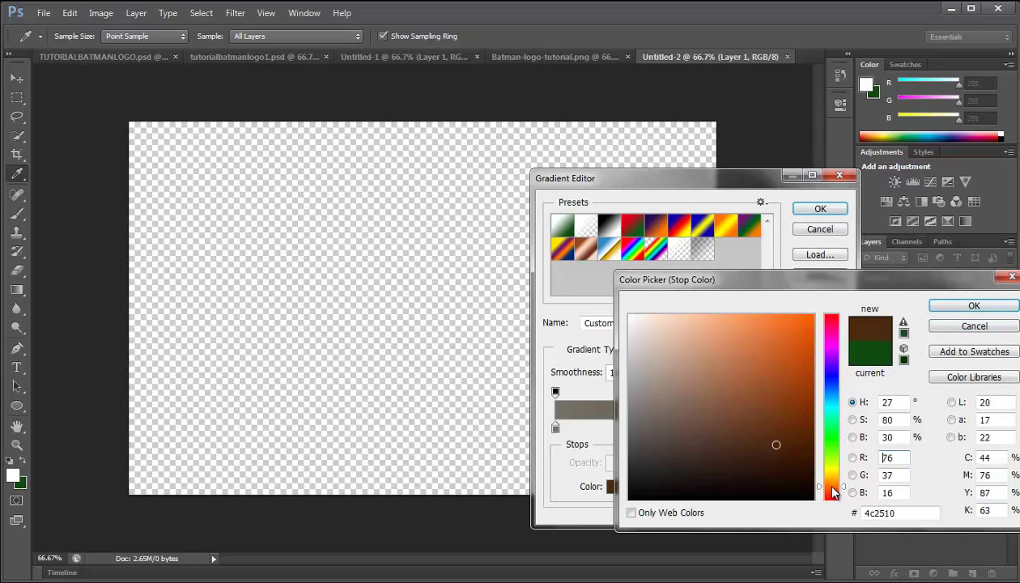
click(974, 326)
click(556, 427)
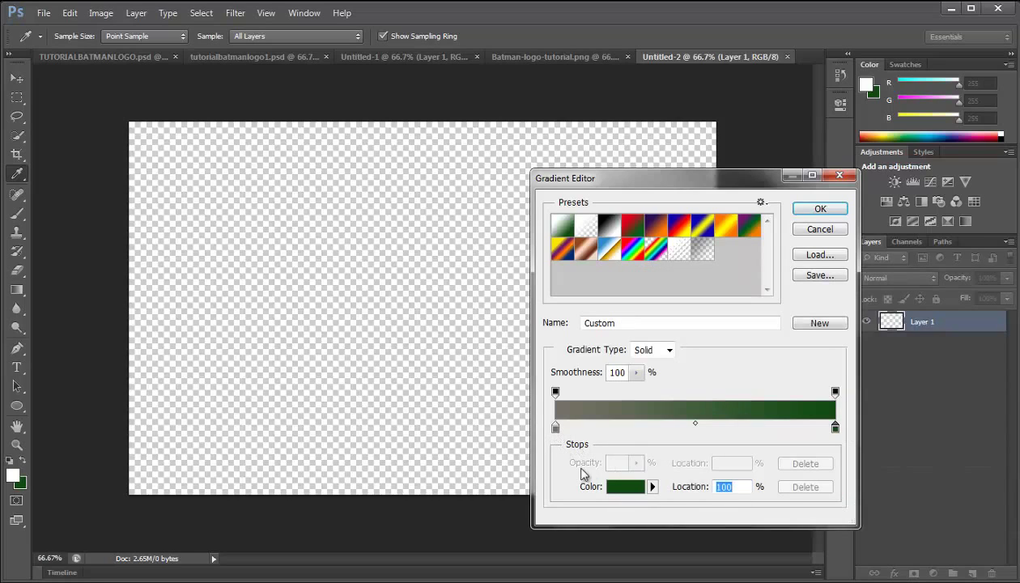
click(628, 488)
click(900, 512)
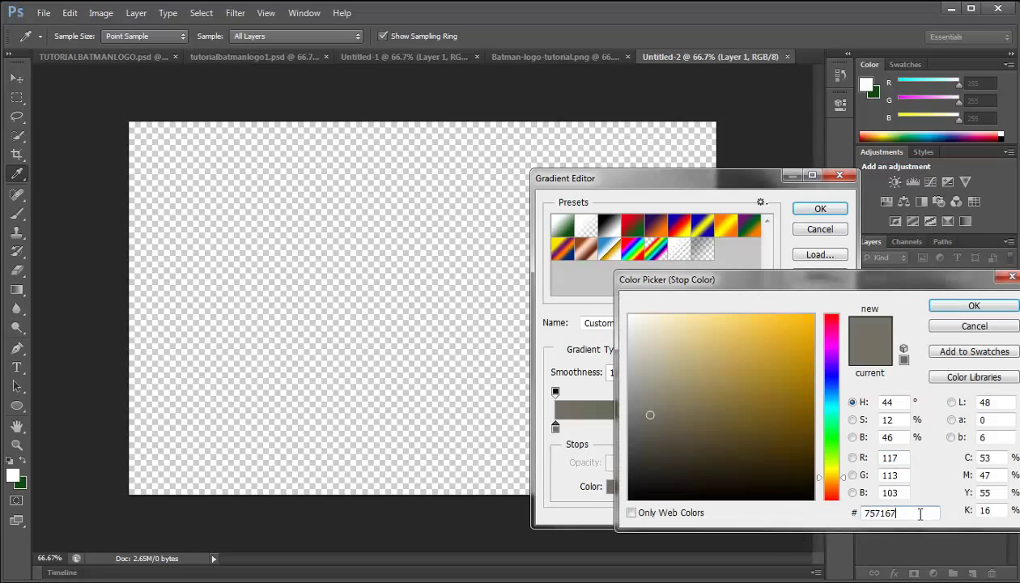
double_click(900, 513)
click(946, 310)
Set the ending stop to light beige d1c8b3 and accept the gradient
click(836, 428)
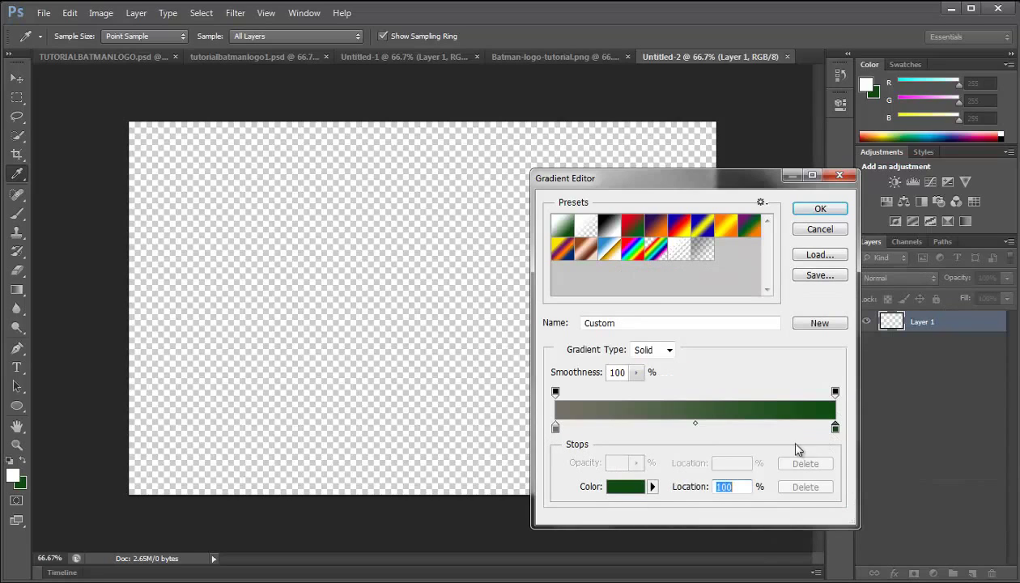
click(625, 491)
double_click(876, 510)
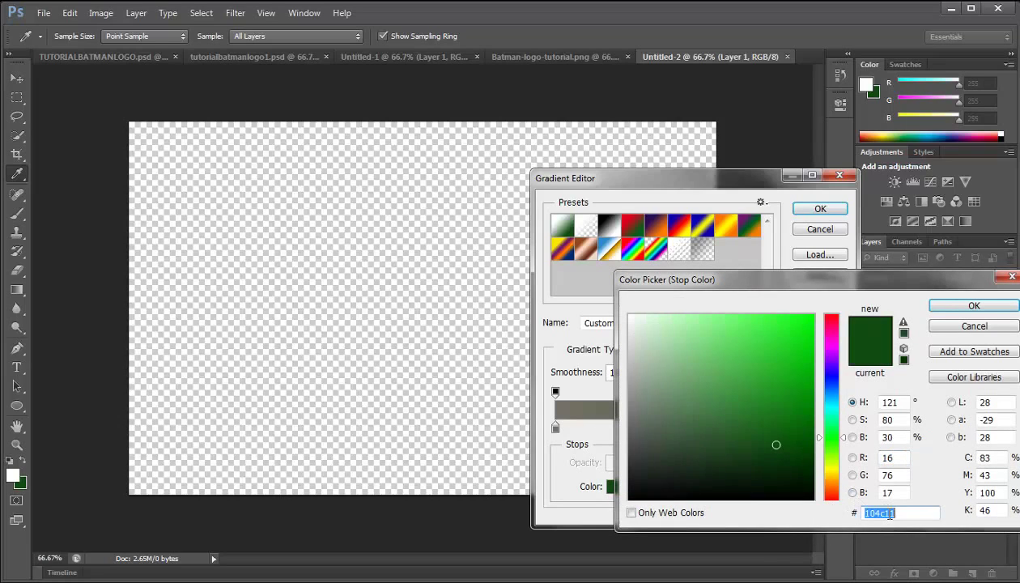
text(757167)
drag(642, 349, 657, 349)
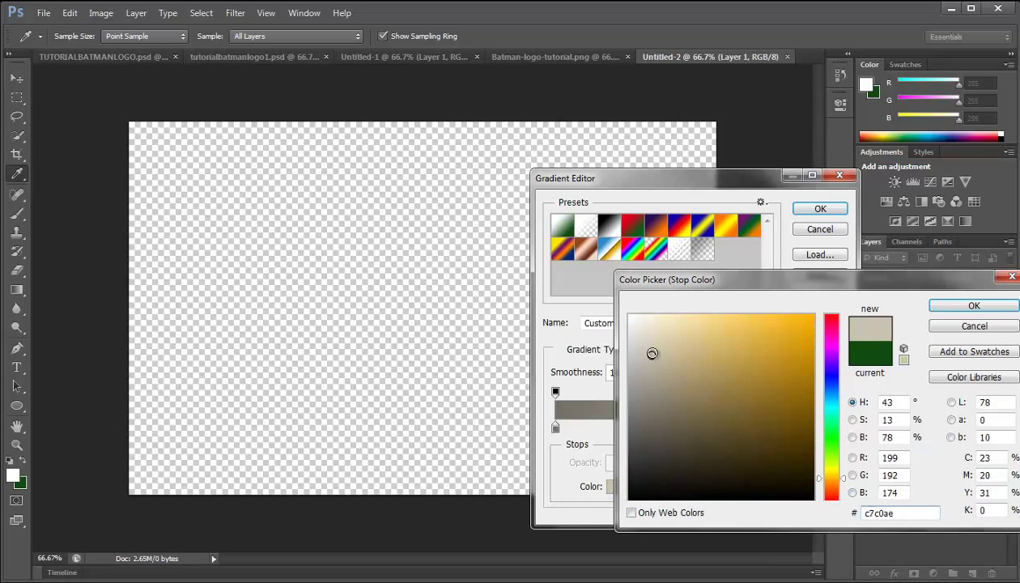
double_click(876, 512)
text(d1c8b3)
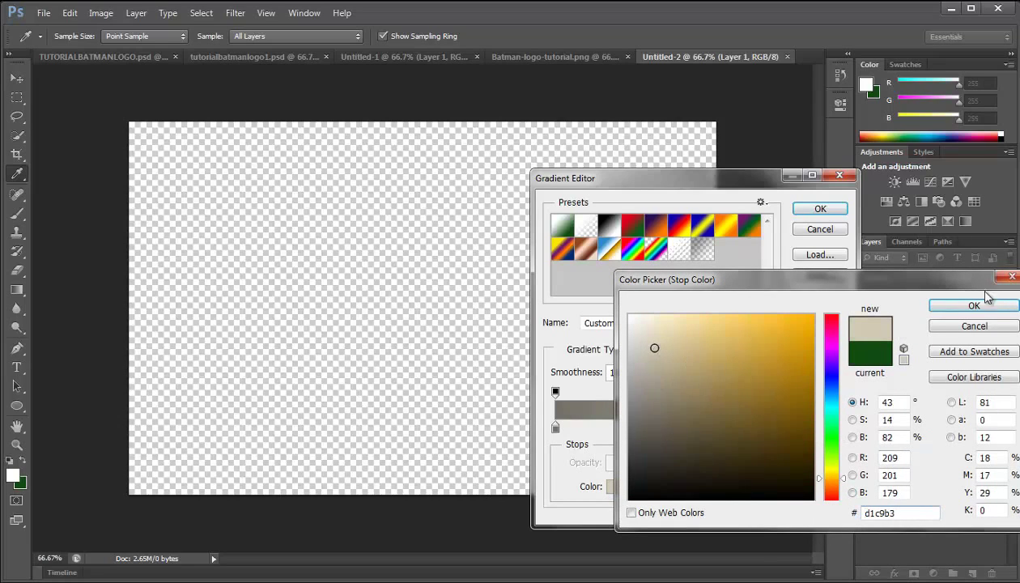
click(975, 306)
click(821, 209)
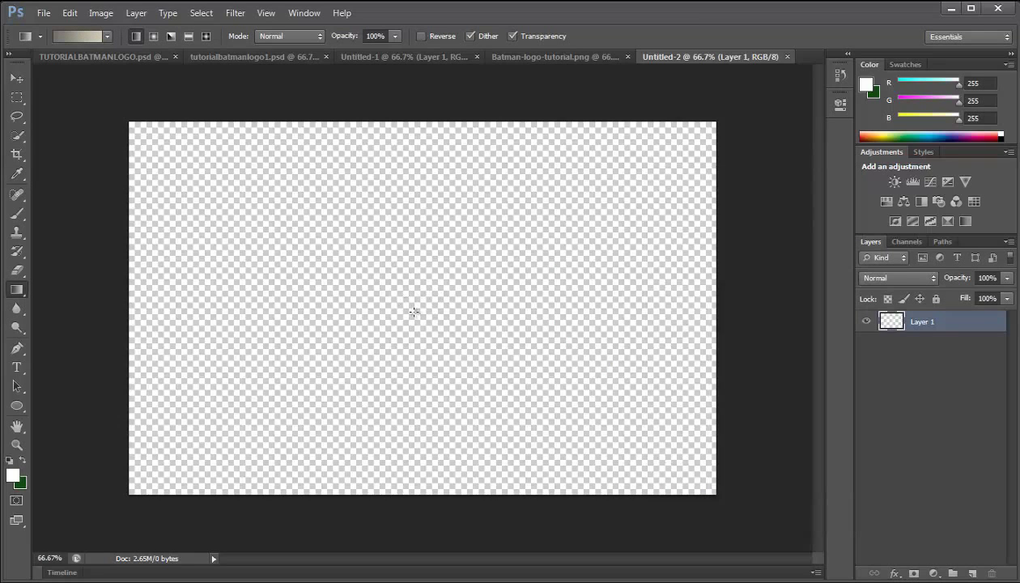
Test a linear fill, then a dark-centred radial fill, undoing both
drag(670, 287, 745, 281)
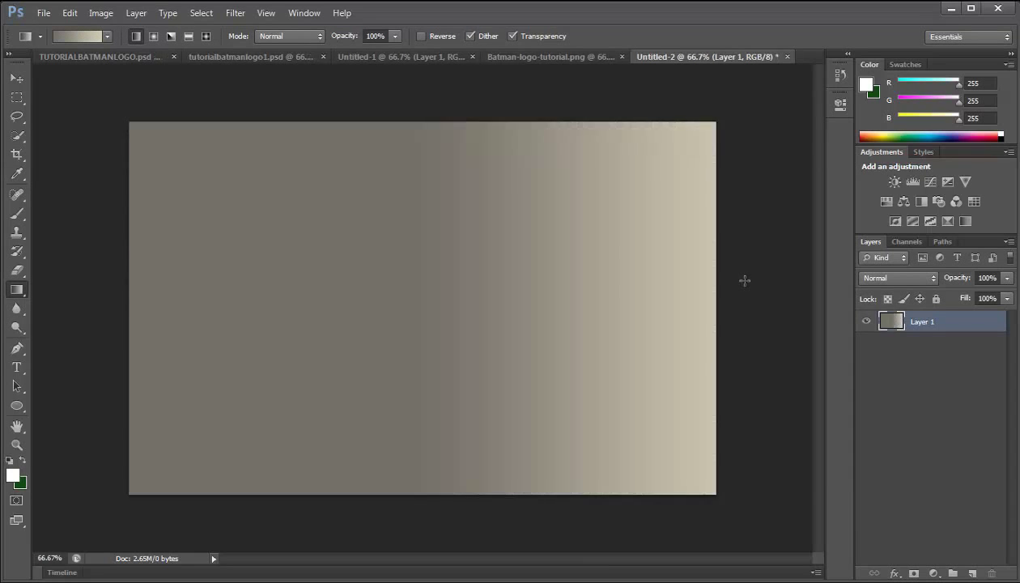
key(ctrl+z)
click(153, 36)
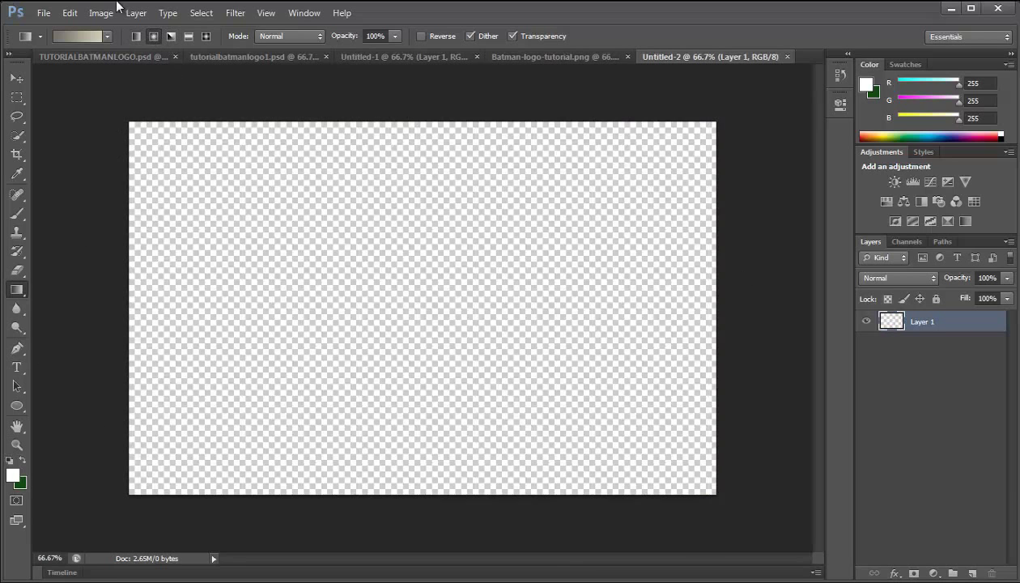
click(79, 38)
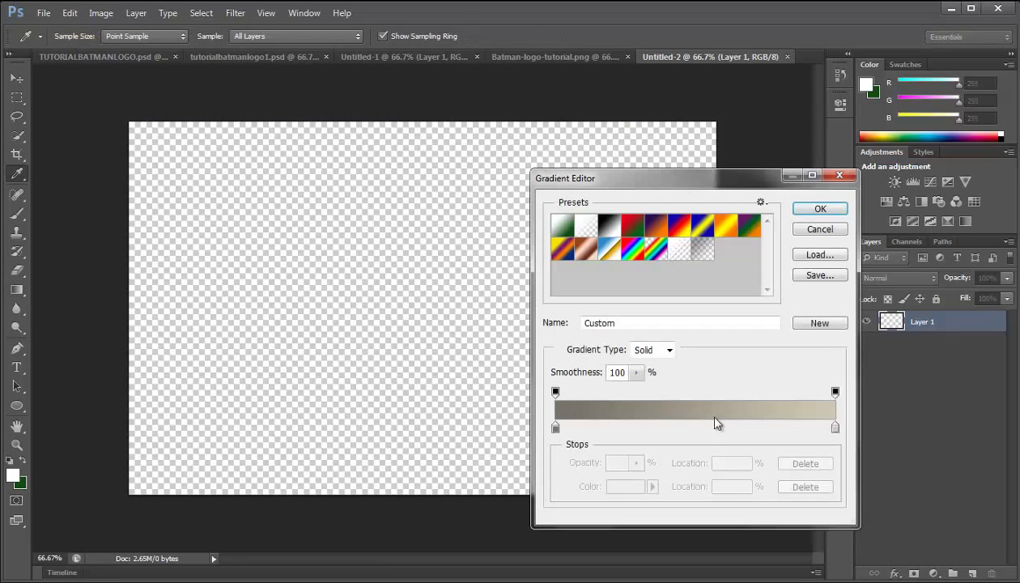
click(820, 209)
drag(416, 309, 796, 288)
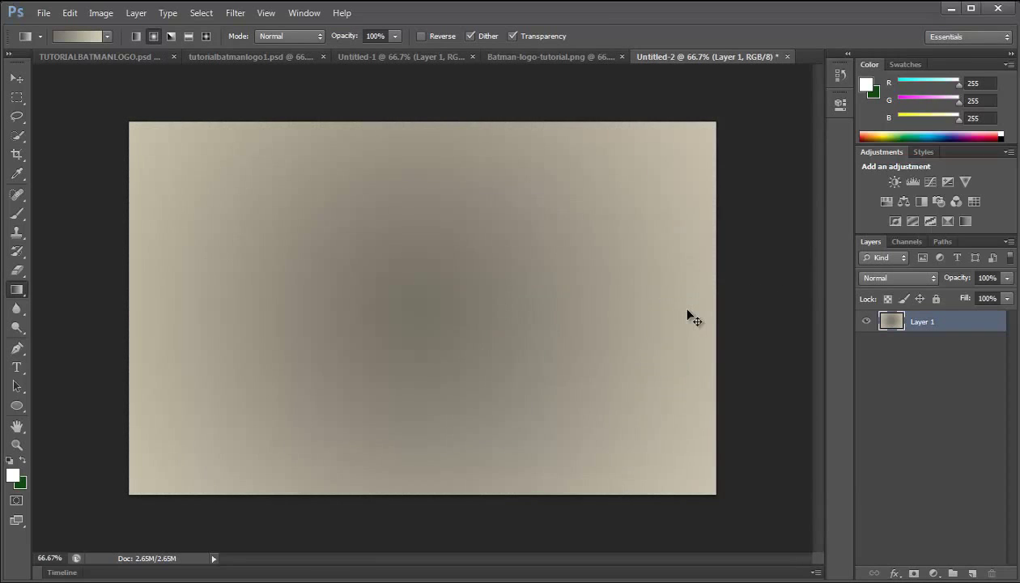
key(ctrl+z)
Swap the stops to light beige left and darker grey right, then fill radially from the centre
click(85, 35)
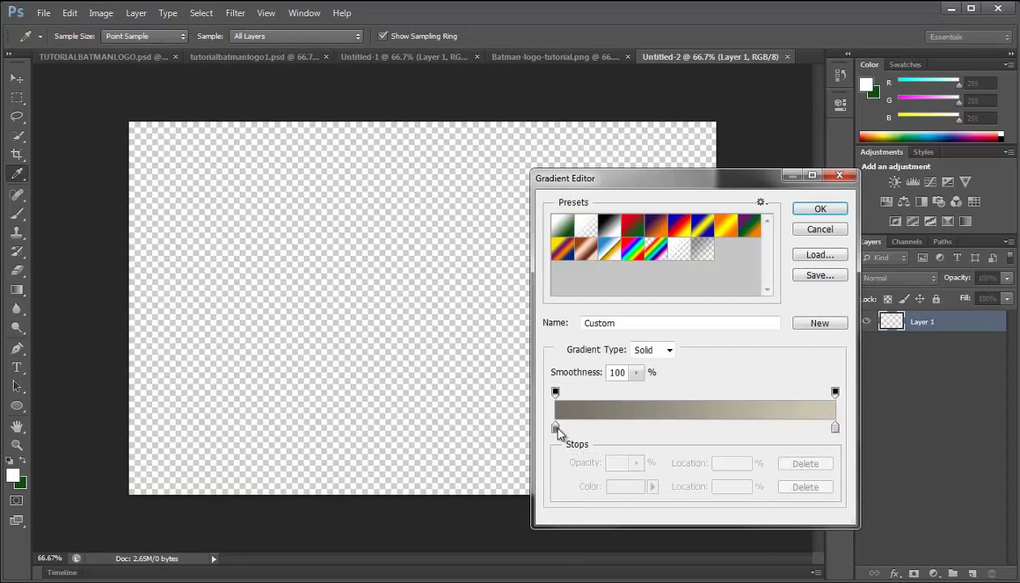
drag(556, 428, 759, 427)
drag(835, 427, 556, 428)
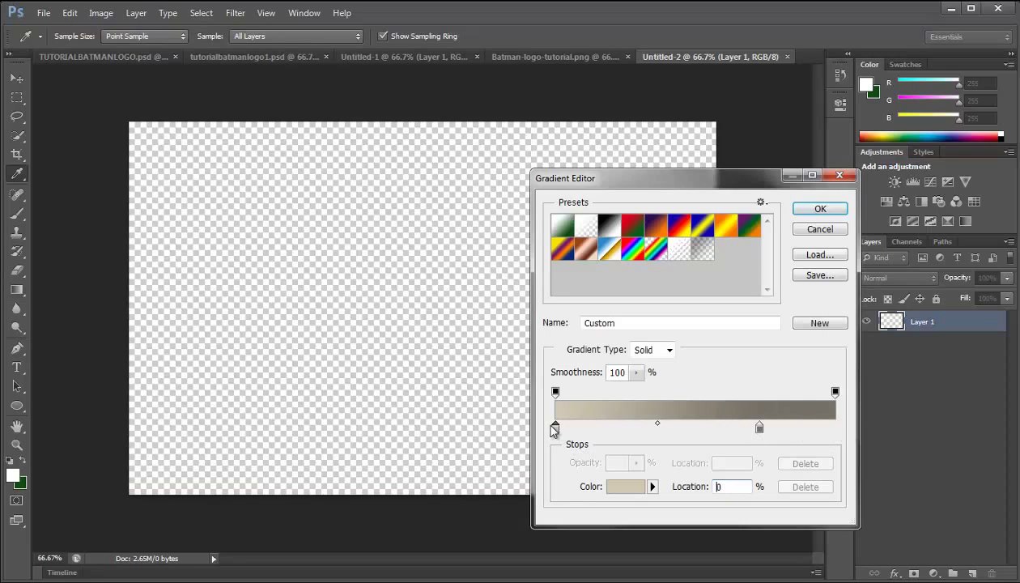
drag(760, 428, 835, 427)
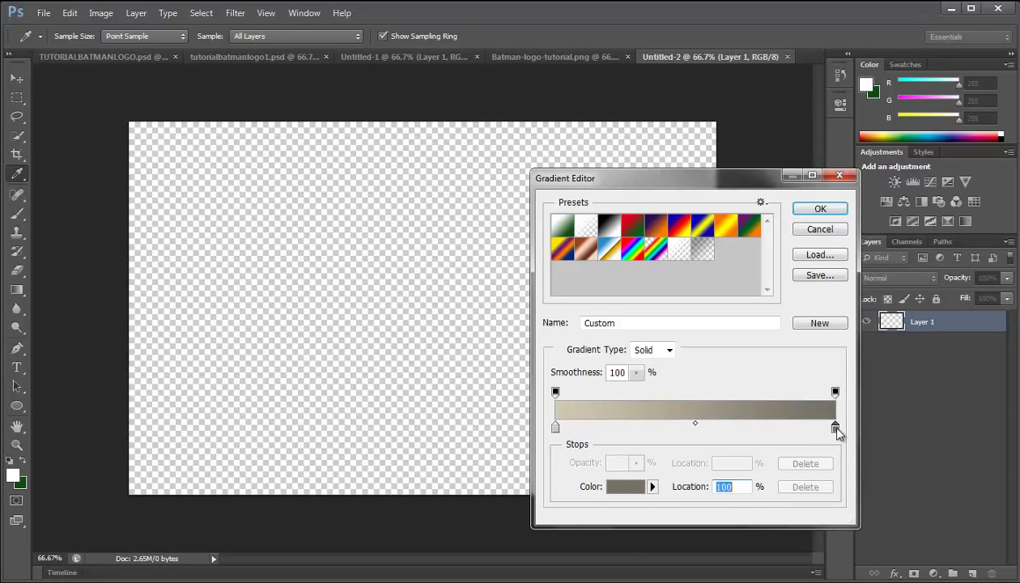
click(620, 486)
click(647, 440)
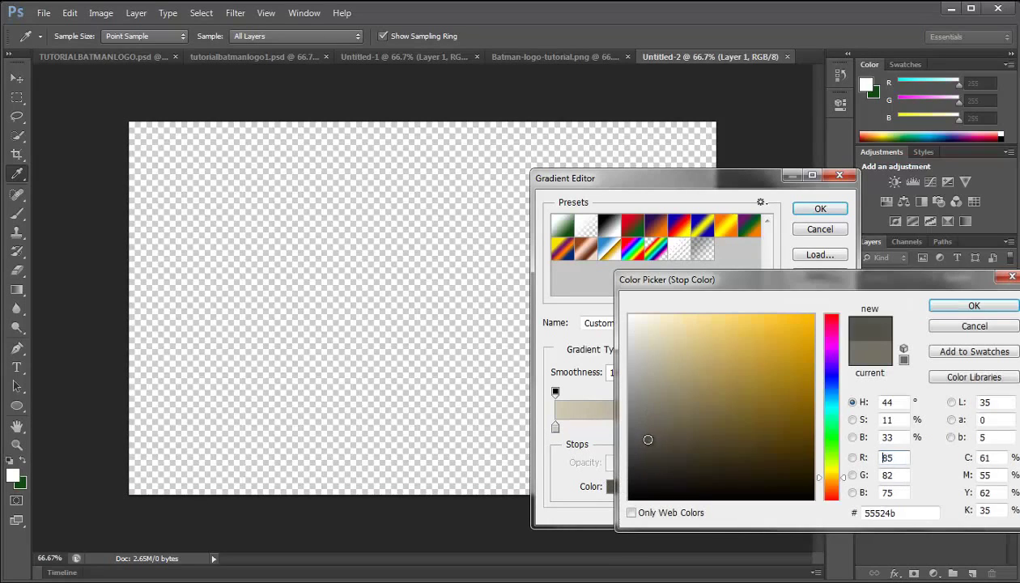
click(938, 302)
click(817, 209)
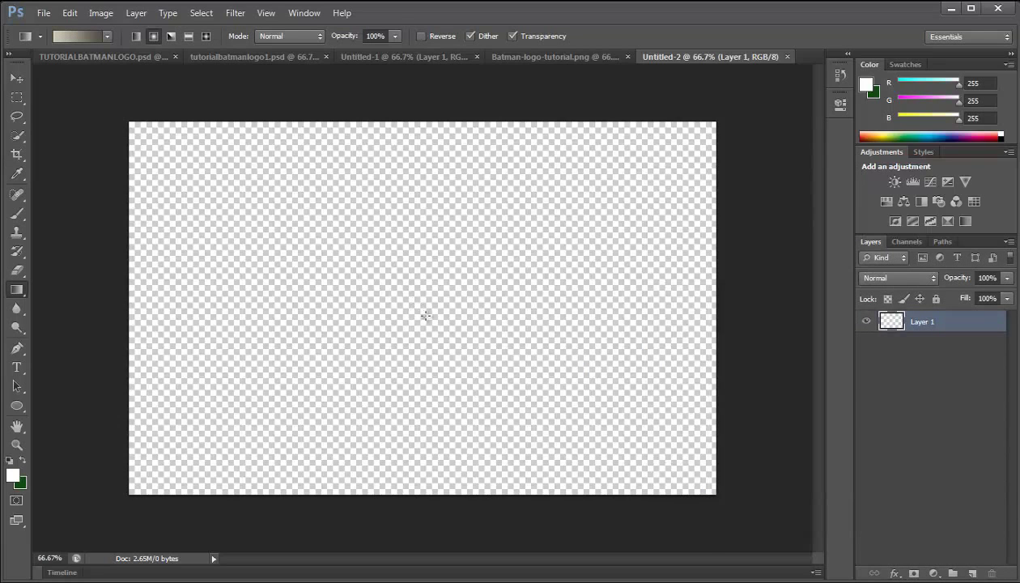
drag(431, 315, 809, 314)
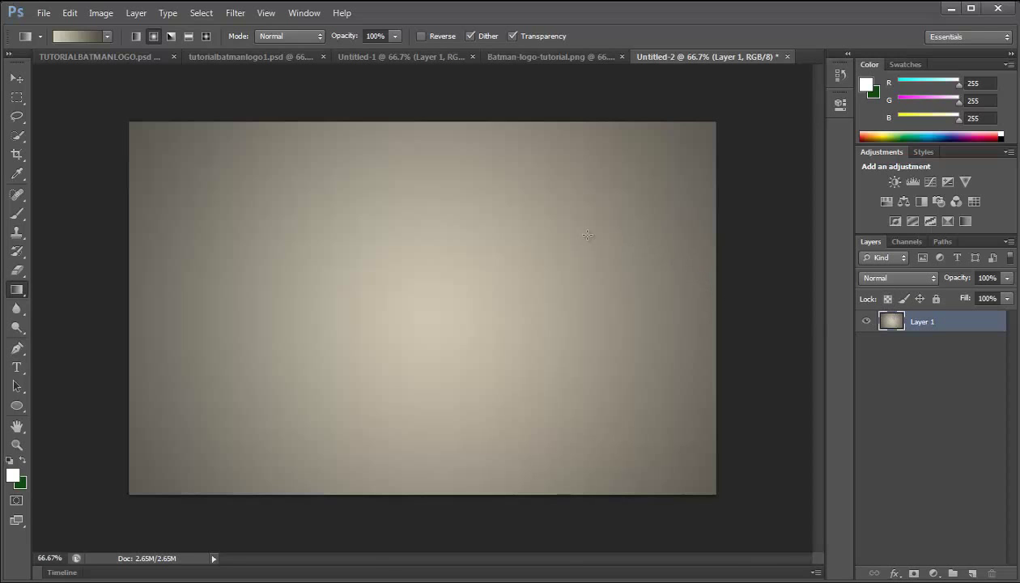
Drag the green Batman logo from its document into the gradient document
click(530, 58)
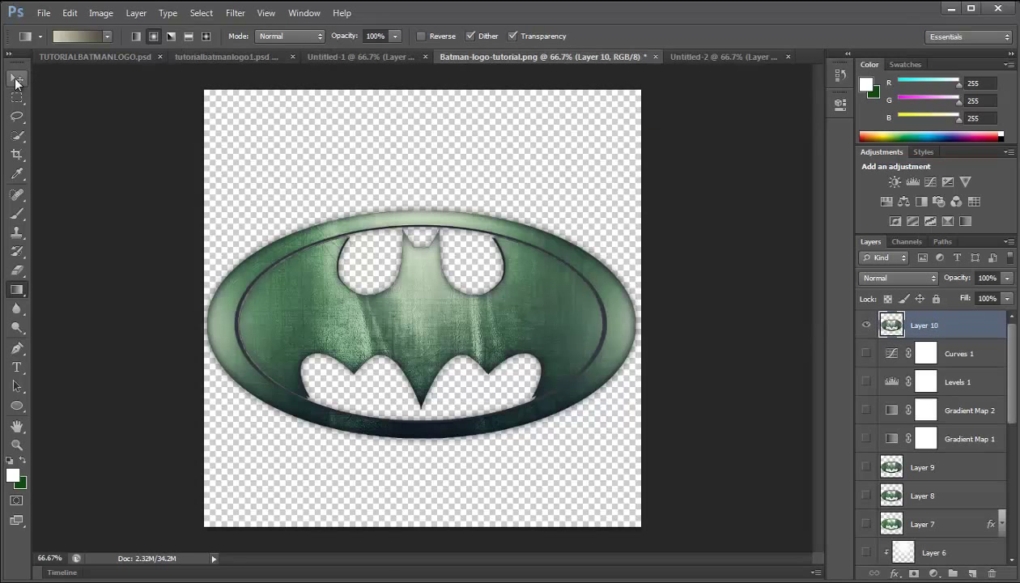
click(17, 81)
mouse_move(455, 325)
mouse_down()
mouse_move(715, 61)
mouse_move(396, 303)
mouse_move(443, 318)
mouse_up()
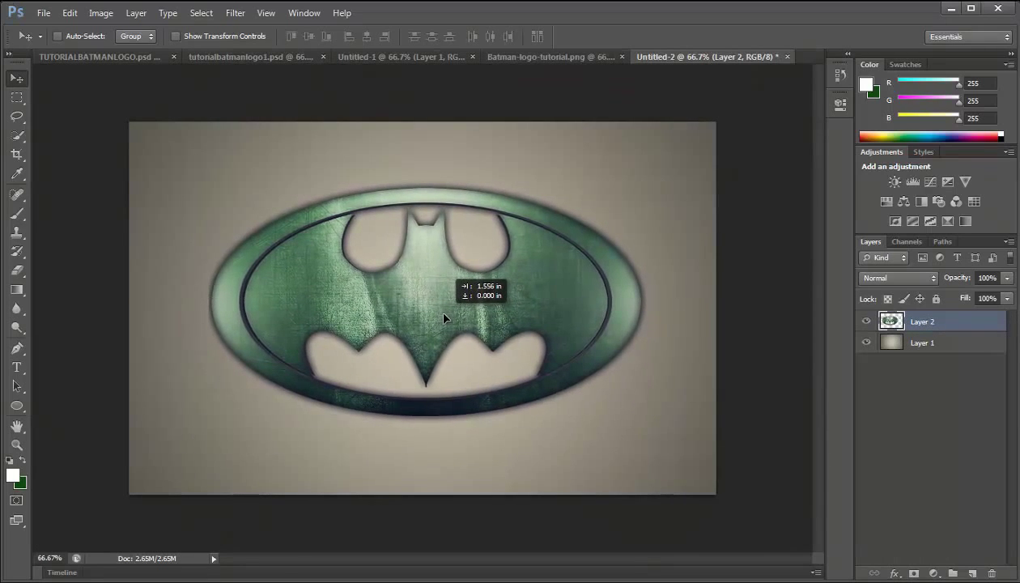
Paint a soft white glow on a new layer above the background at 69% opacity
click(911, 343)
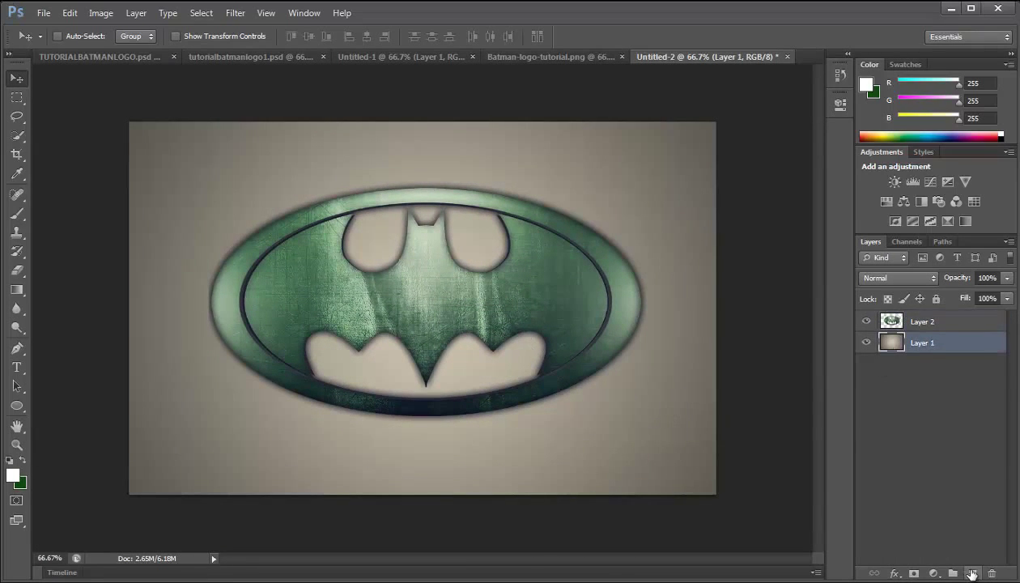
click(972, 573)
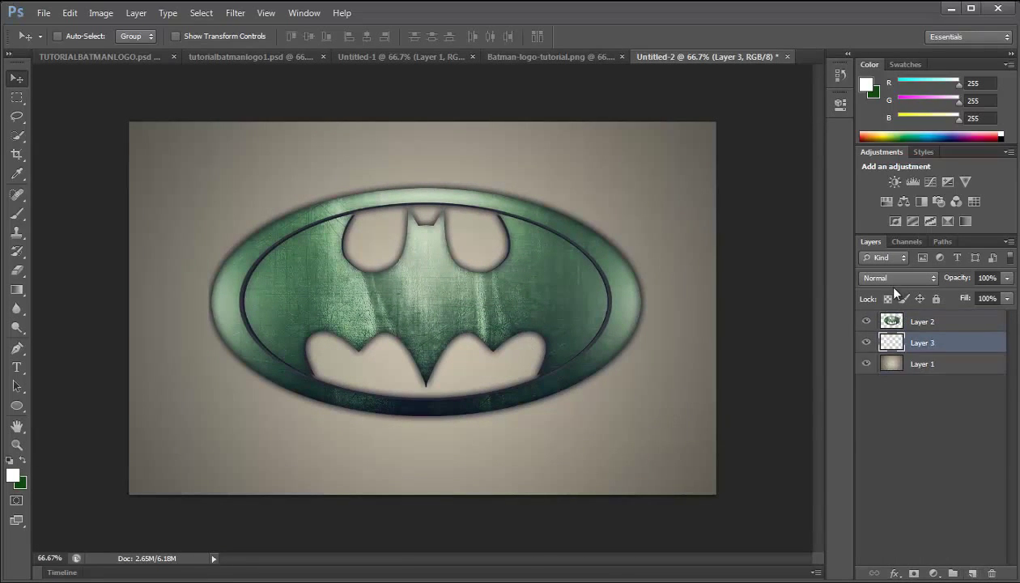
click(17, 216)
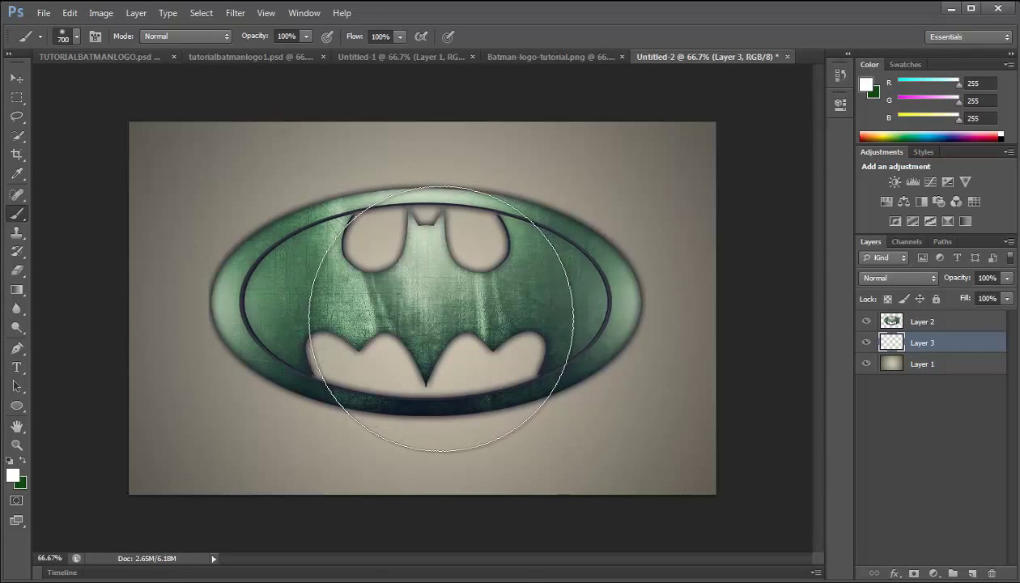
drag(433, 348, 430, 319)
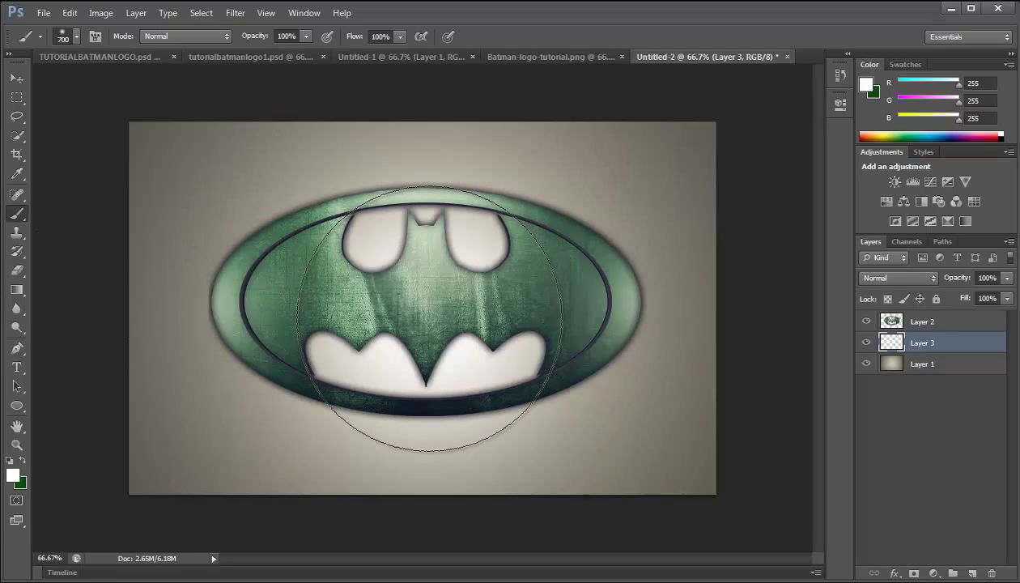
click(430, 319)
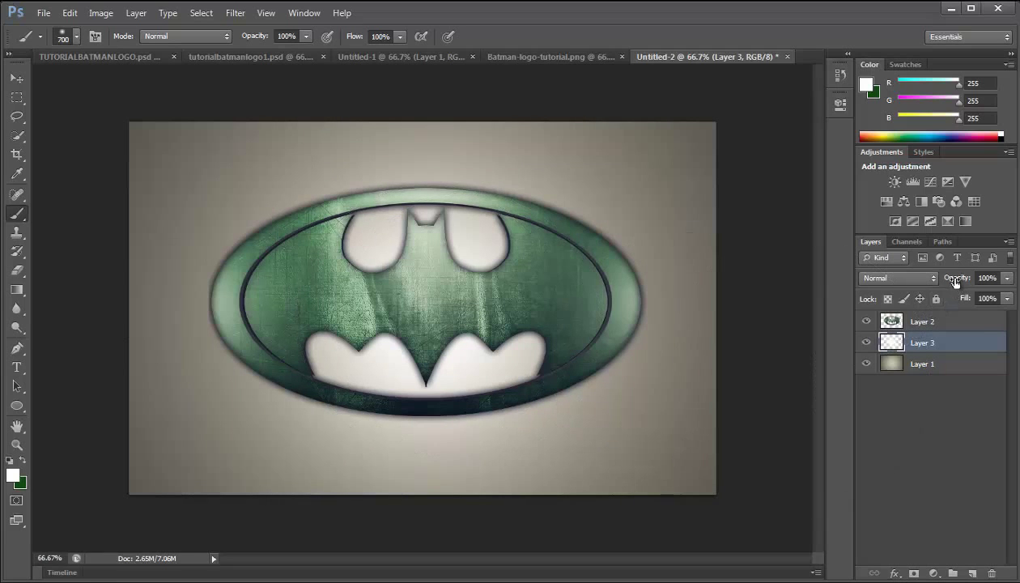
drag(956, 281, 931, 279)
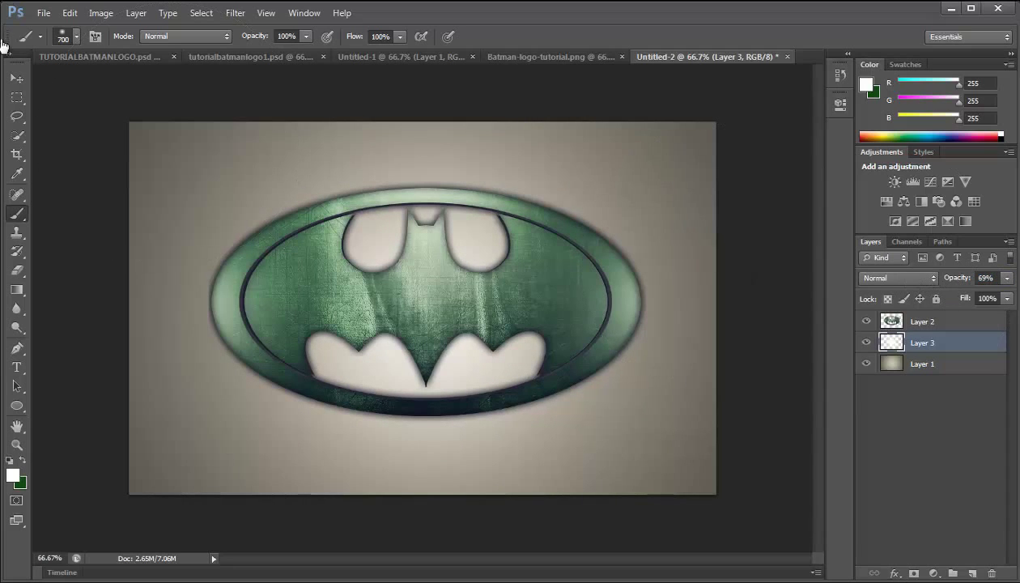
click(17, 78)
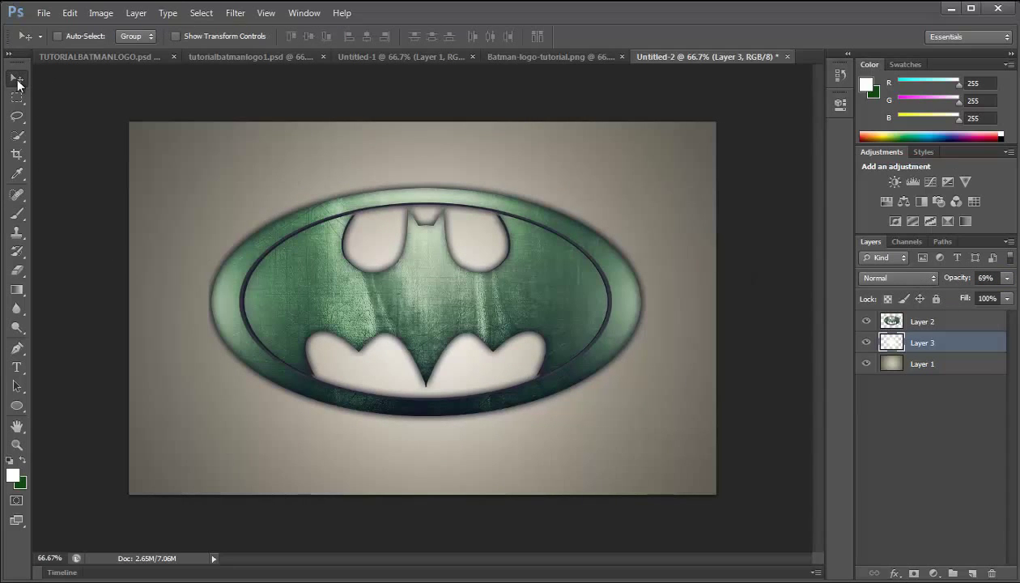
Create the BATMAN text below the logo in Bebas at about 78 pt
click(994, 327)
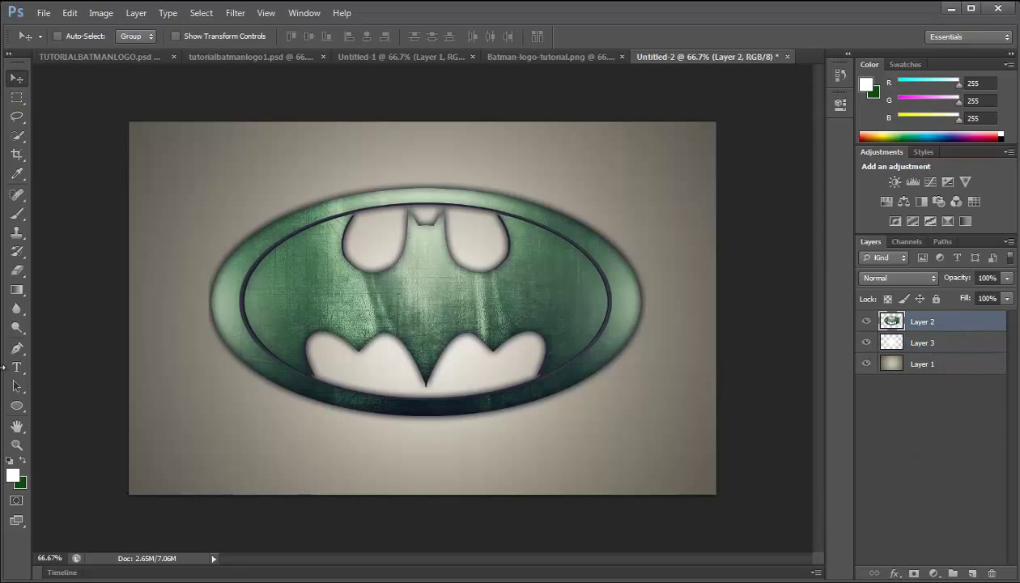
click(17, 367)
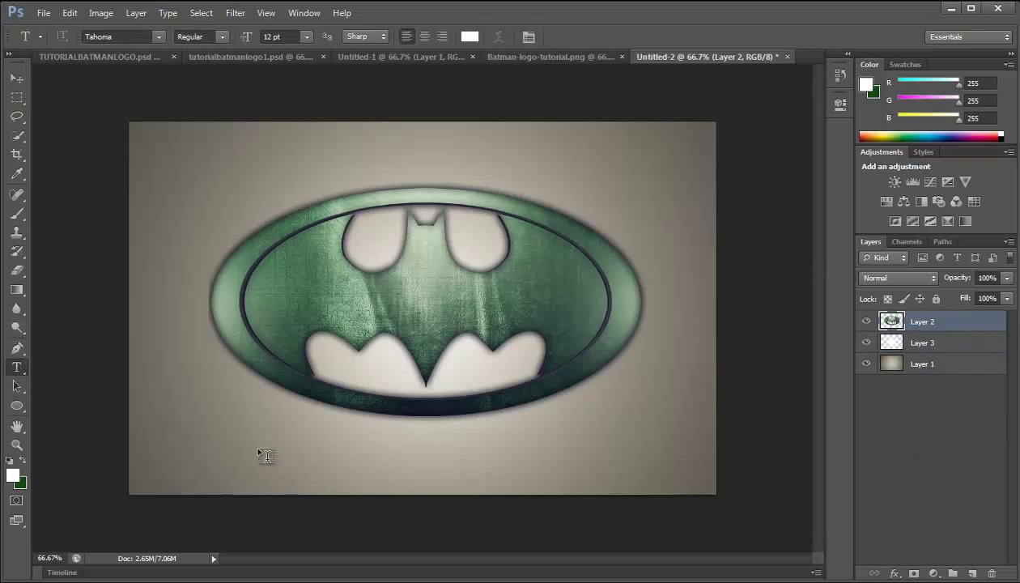
click(275, 471)
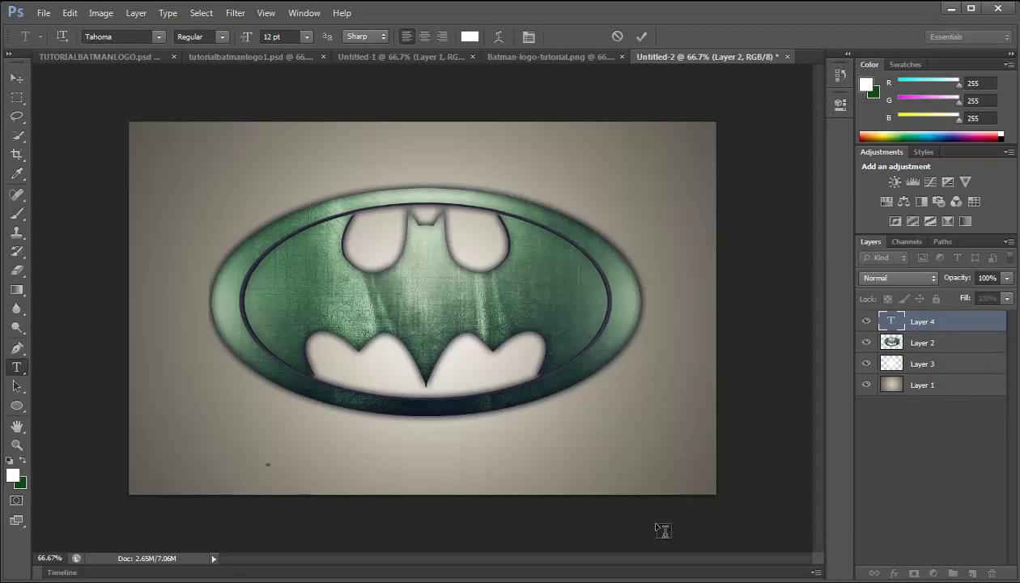
text(BATMAN)
key(ctrl+a)
click(122, 34)
text(Bebas)
mouse_move(246, 38)
mouse_down()
mouse_move(324, 62)
mouse_move(314, 62)
mouse_up()
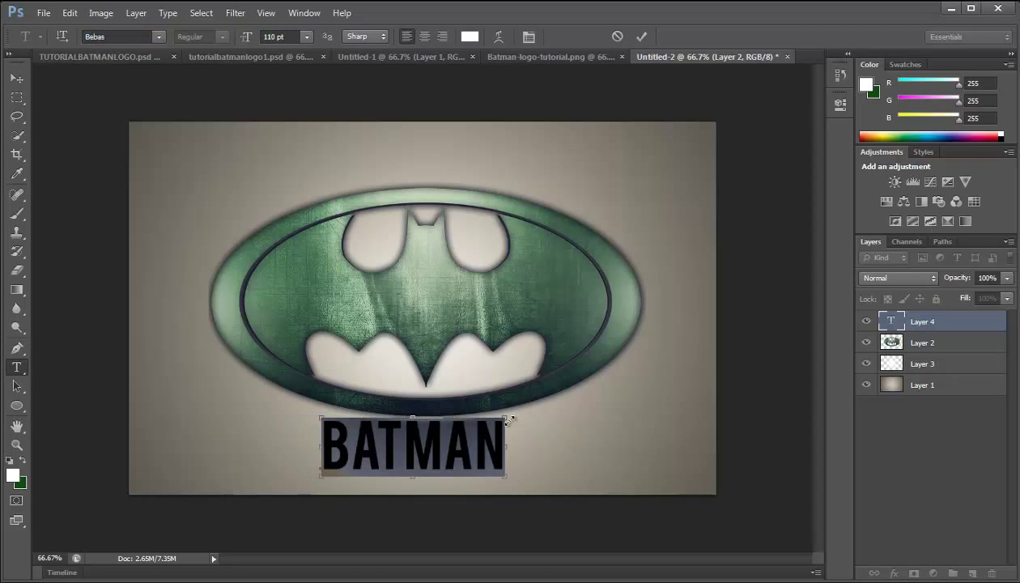
Position the BATMAN text centred under the logo and commit it
drag(508, 426, 509, 437)
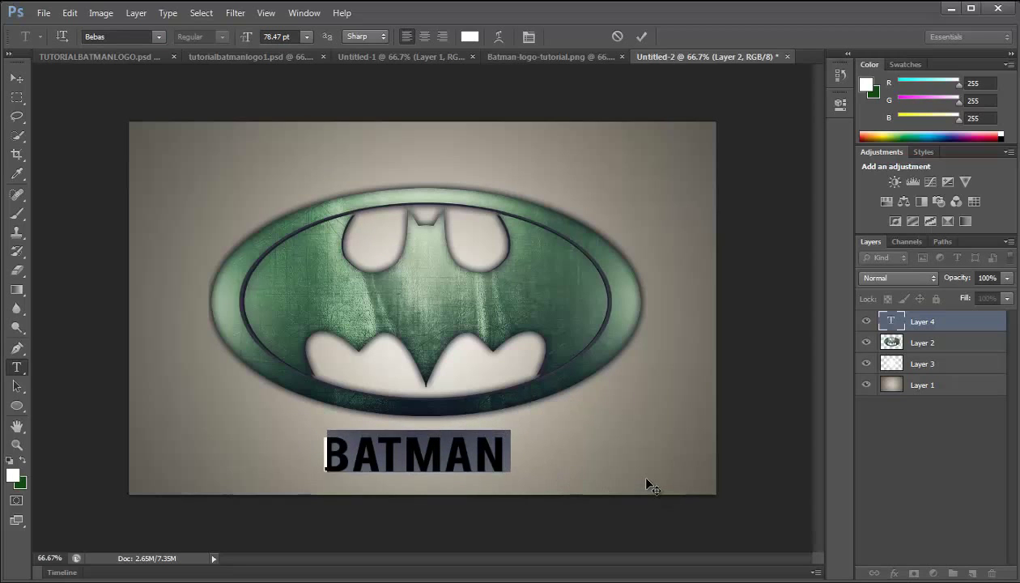
drag(646, 486, 654, 476)
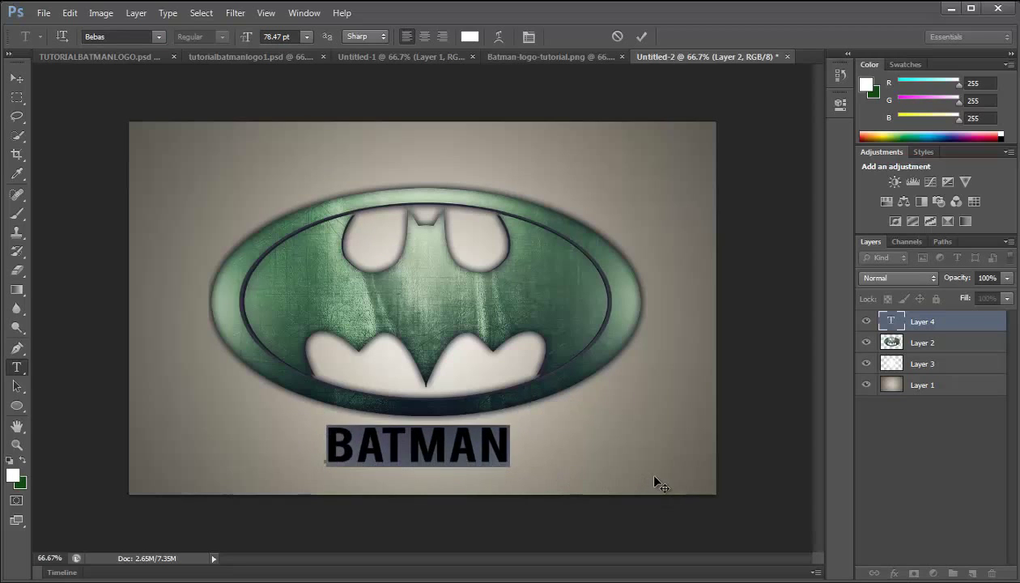
click(947, 324)
click(17, 78)
drag(562, 266, 569, 273)
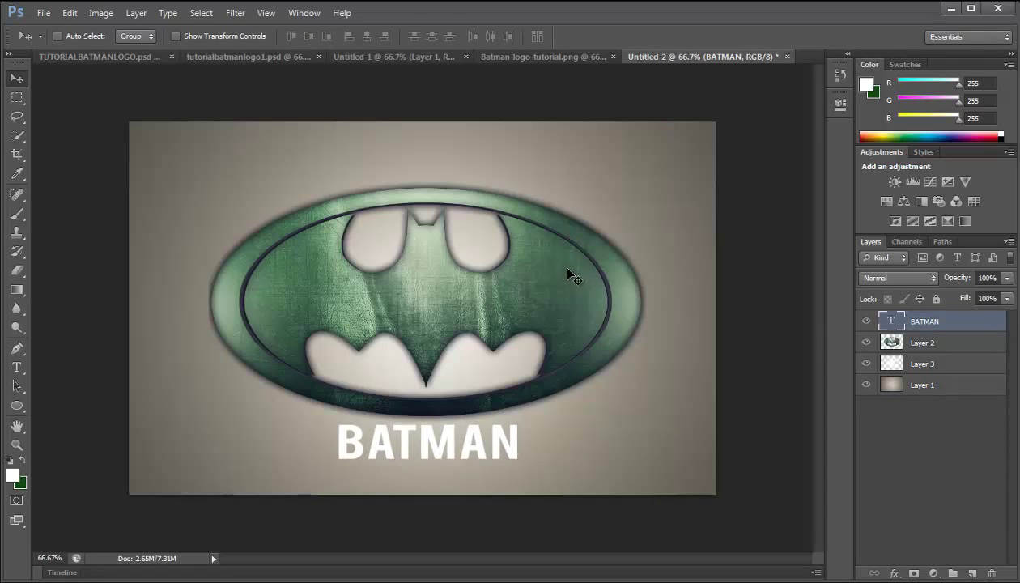
Give BATMAN a drop shadow at 61% opacity and an inner shadow around 36%
right_click(915, 322)
click(829, 204)
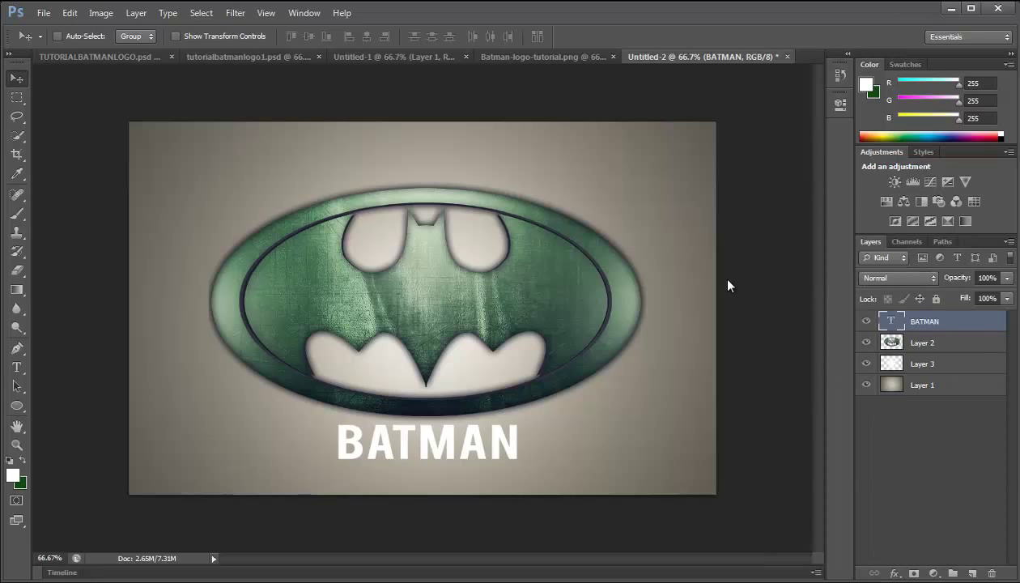
click(639, 371)
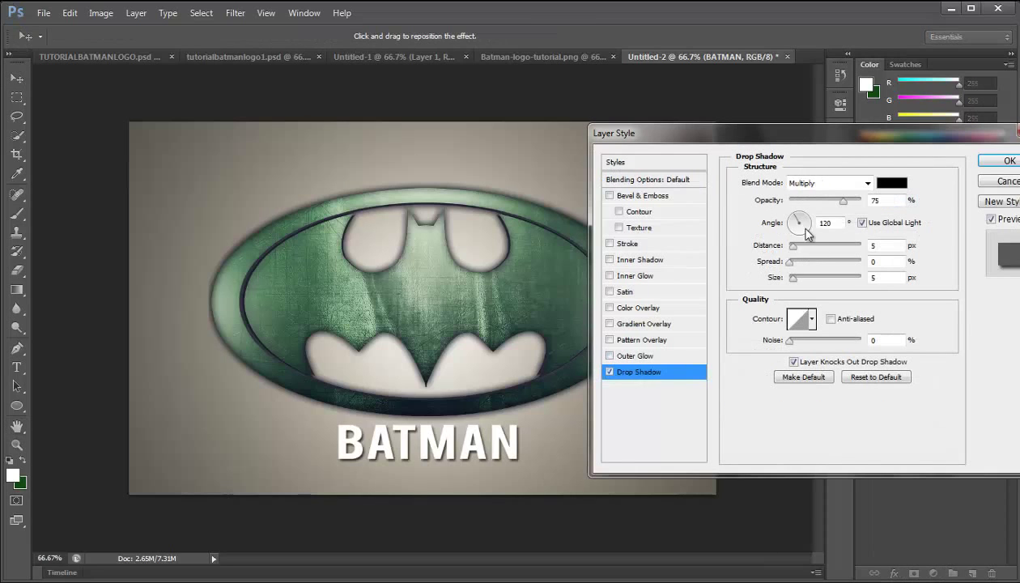
click(881, 279)
text(4)
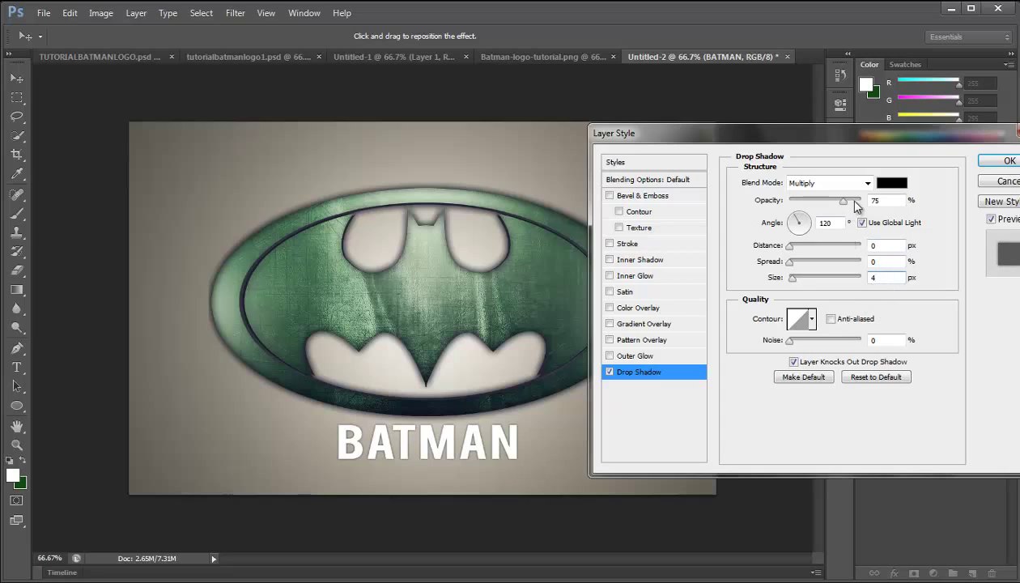
drag(845, 207, 833, 207)
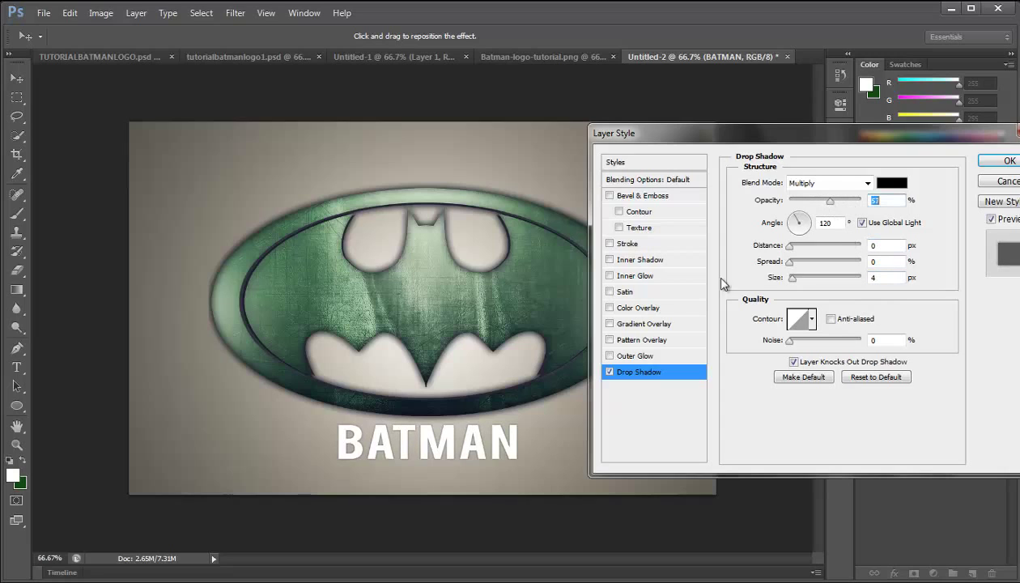
click(657, 262)
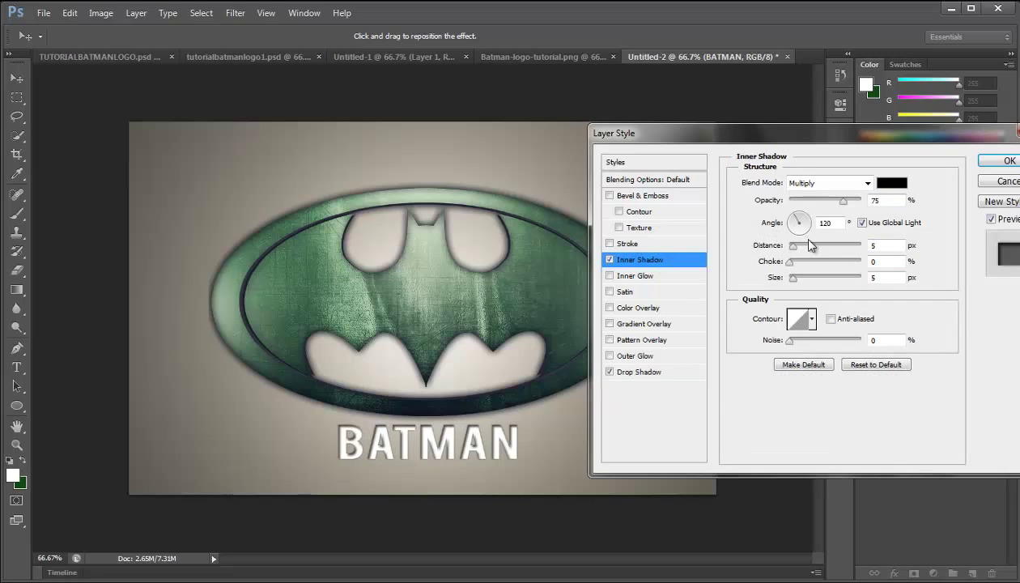
drag(789, 246, 781, 246)
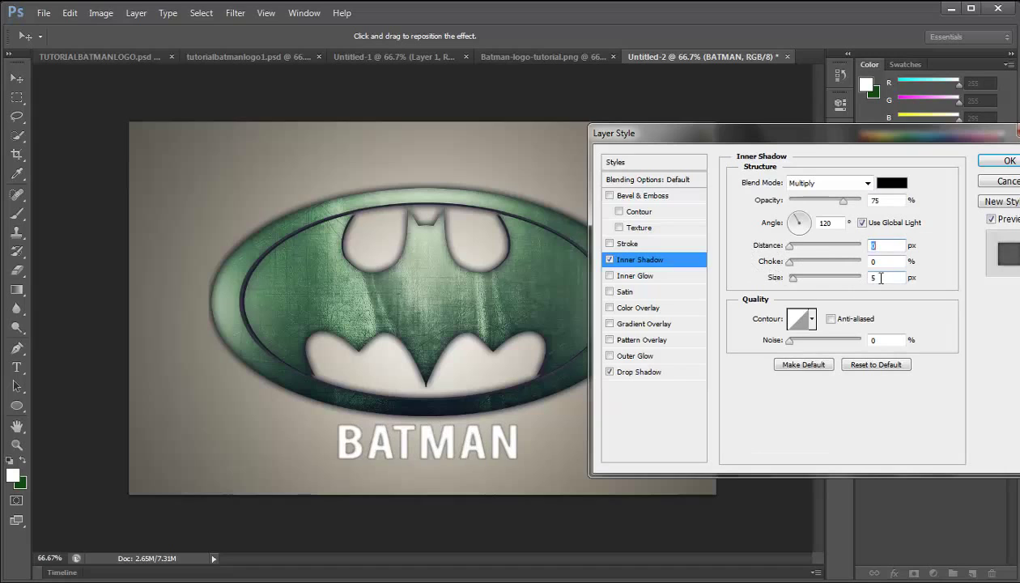
text(2)
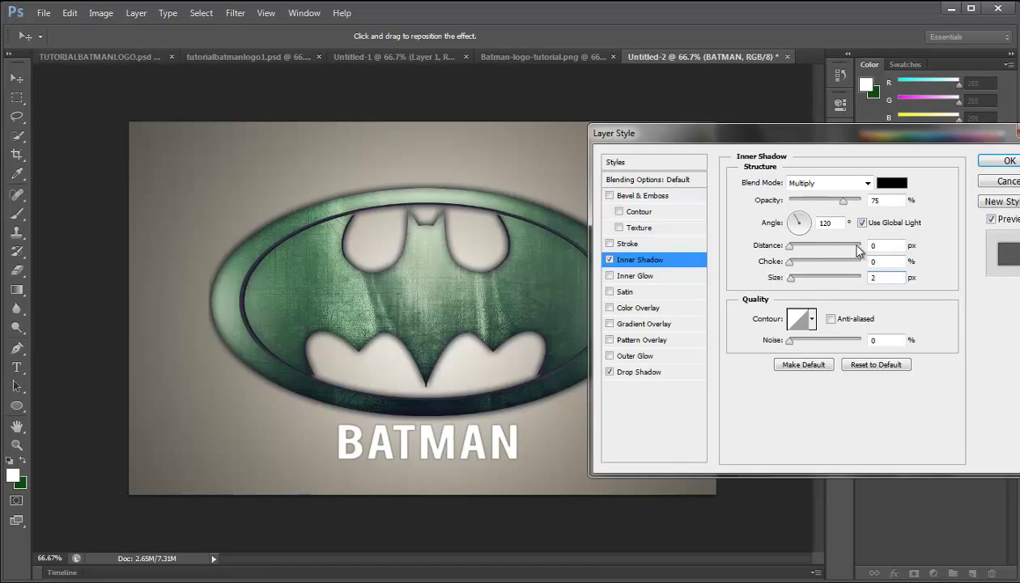
drag(843, 200, 817, 203)
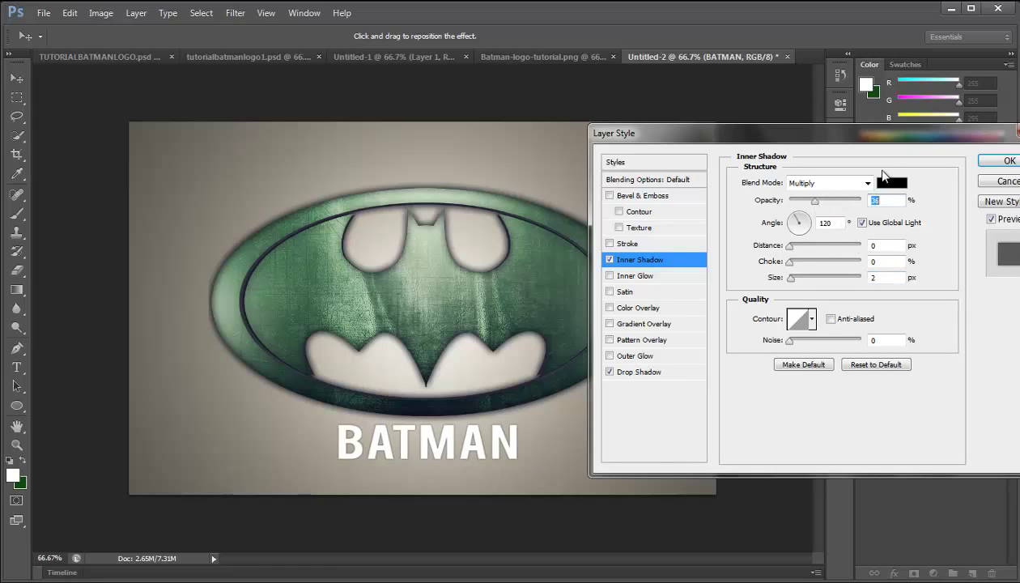
click(1004, 162)
Set the BATMAN layer opacity to 70%, then duplicate it and move the copy up
click(954, 280)
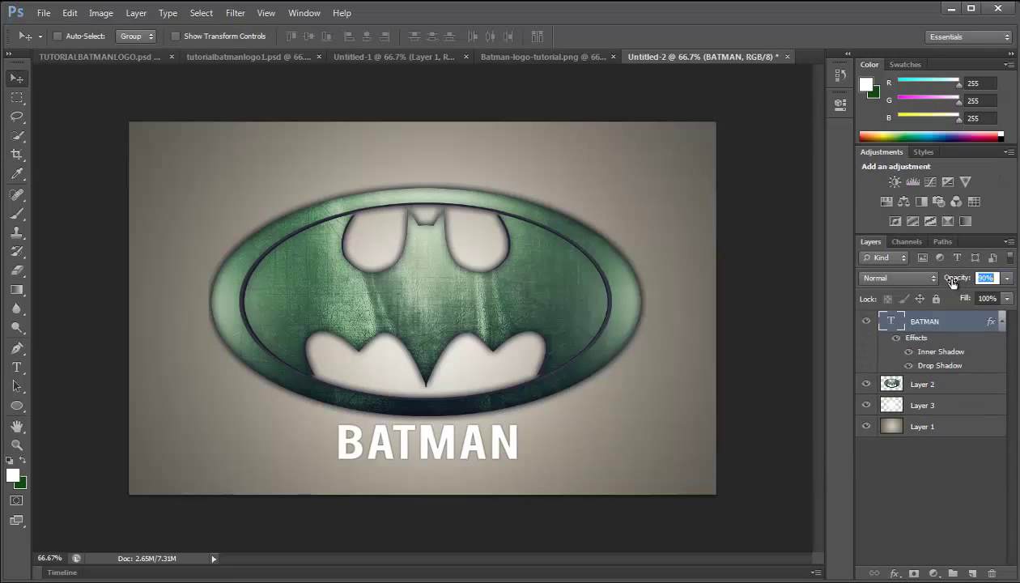
drag(953, 281, 945, 282)
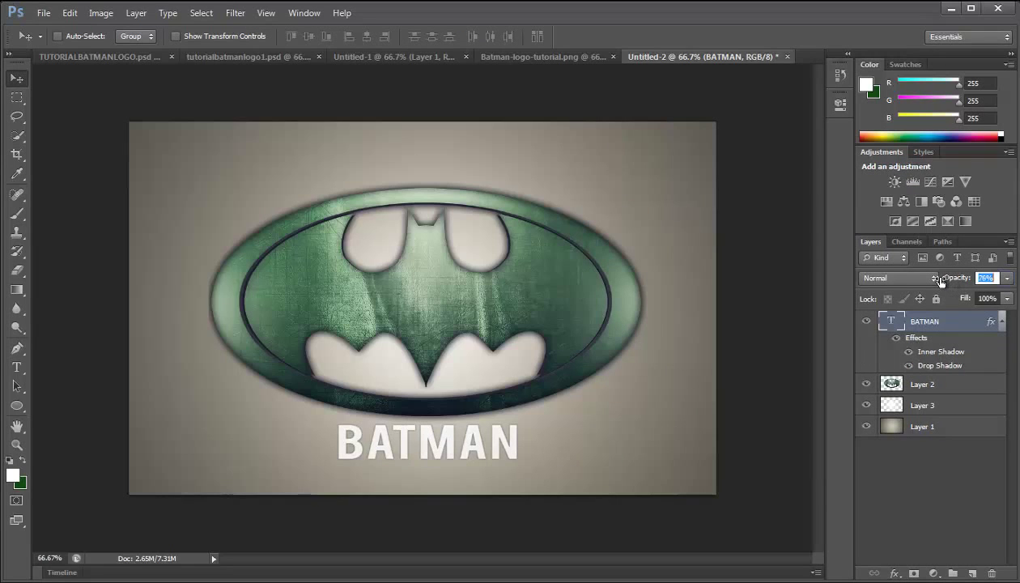
click(966, 353)
click(1002, 323)
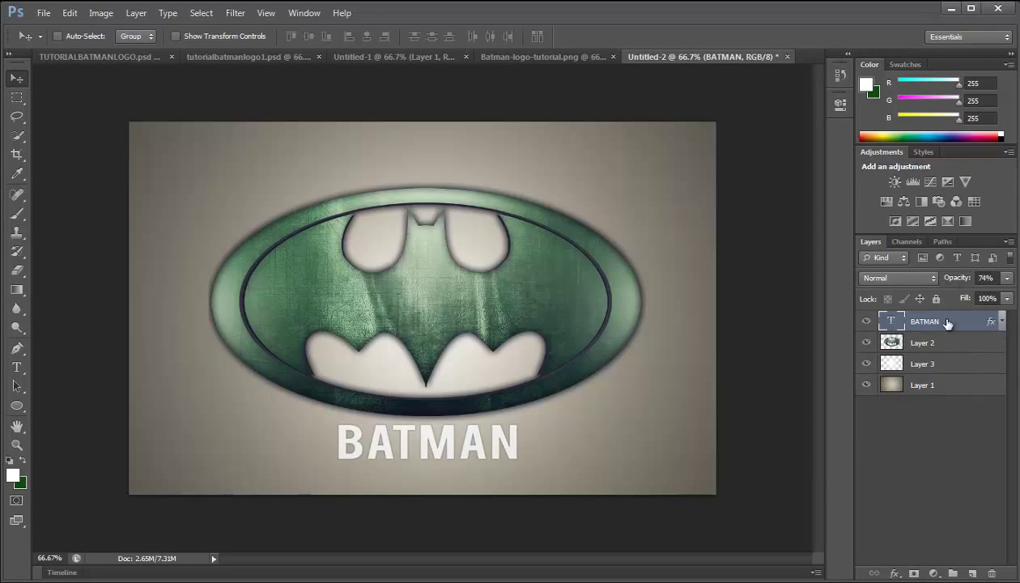
drag(972, 280, 958, 280)
click(986, 278)
text(70)
key(ctrl+j)
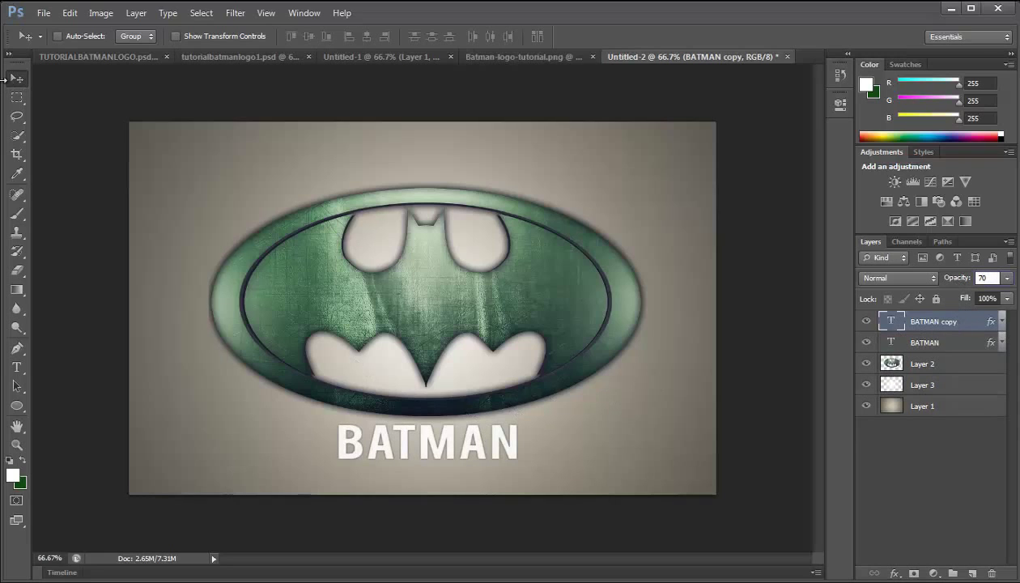
drag(427, 444, 449, 402)
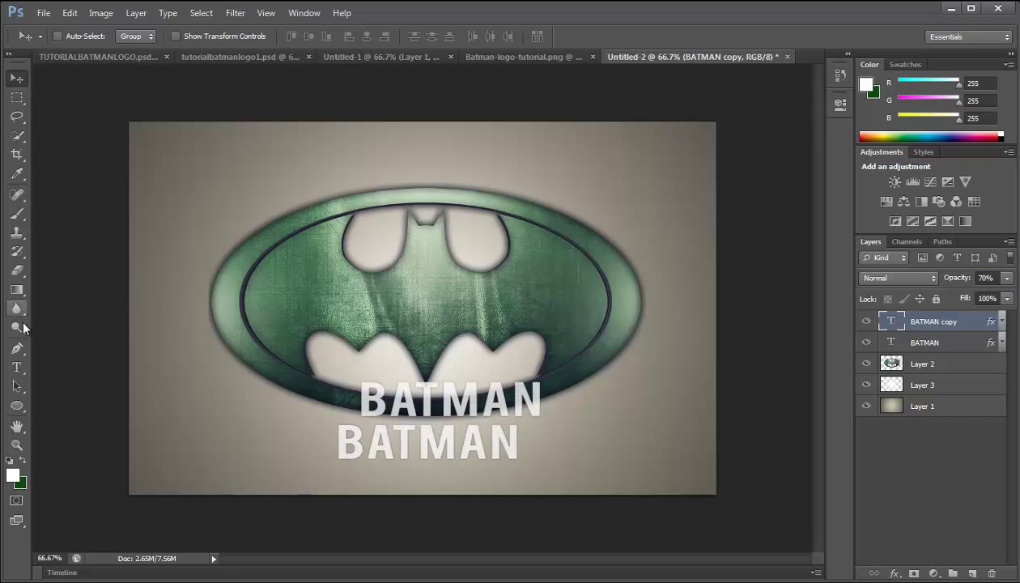
Replace the copied text with FREEZMY TUTORIAL and shrink it to 25.47 pt
click(16, 367)
double_click(469, 392)
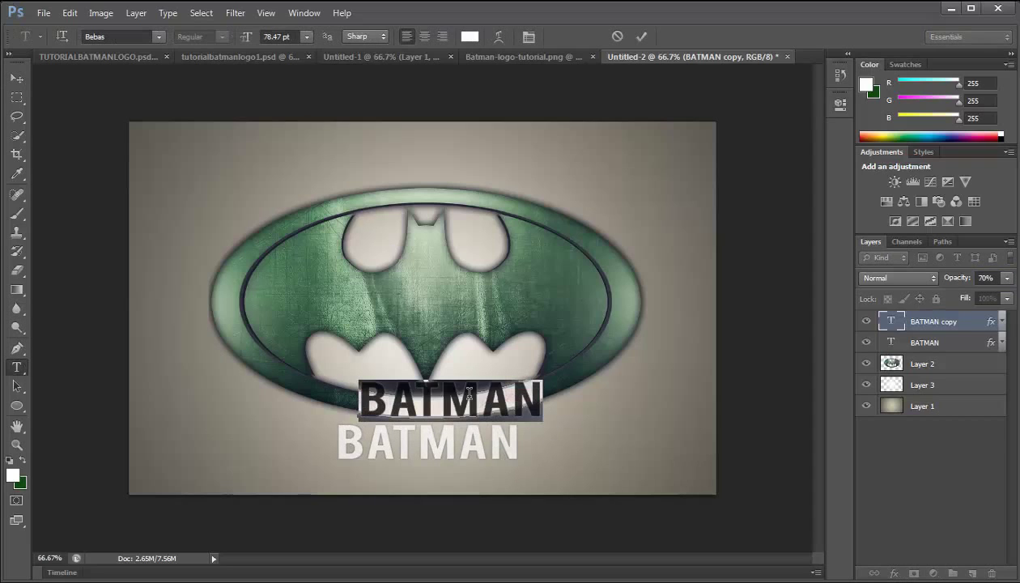
text(FREE)
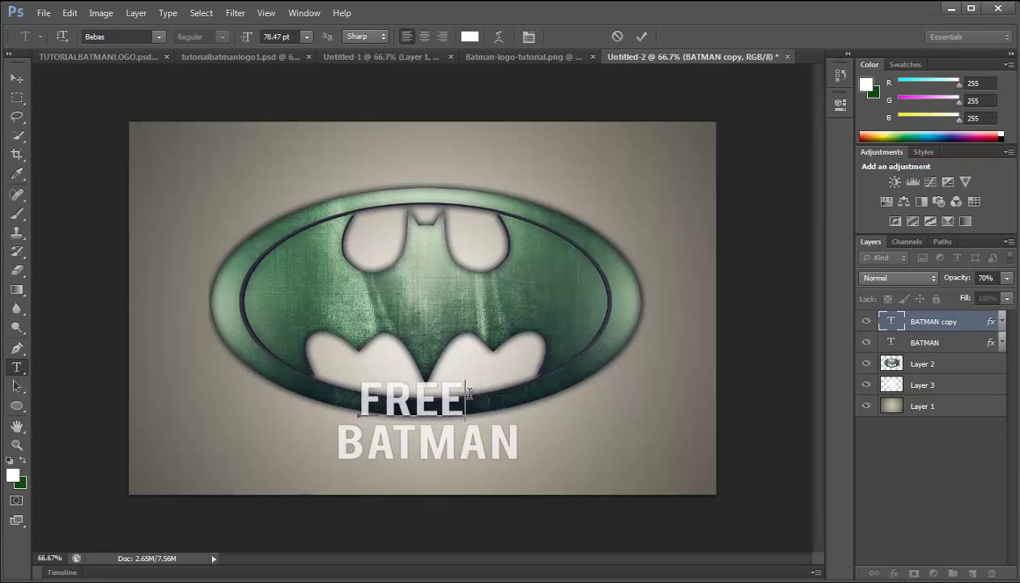
text(ZMY)
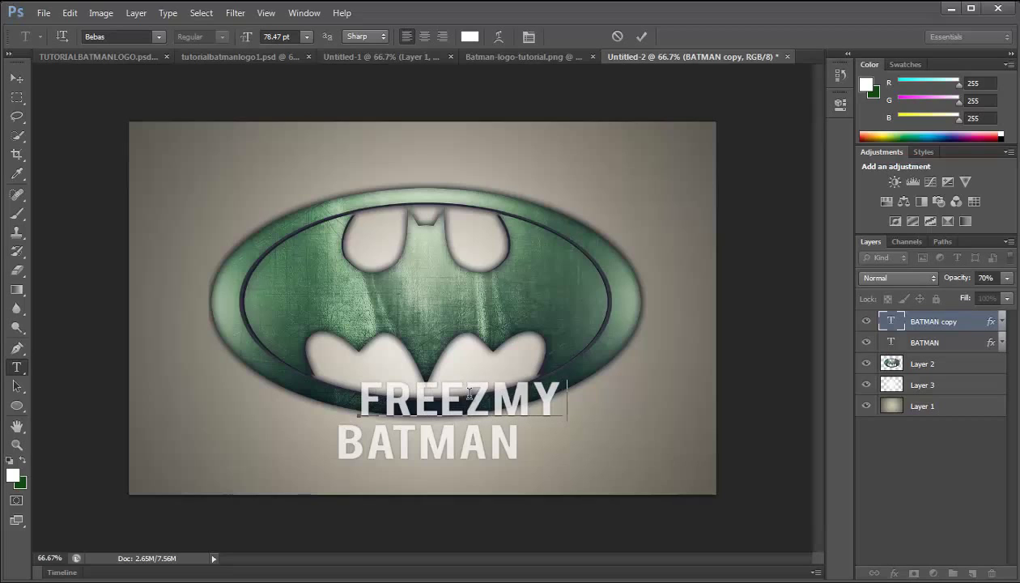
text( TUTOI)
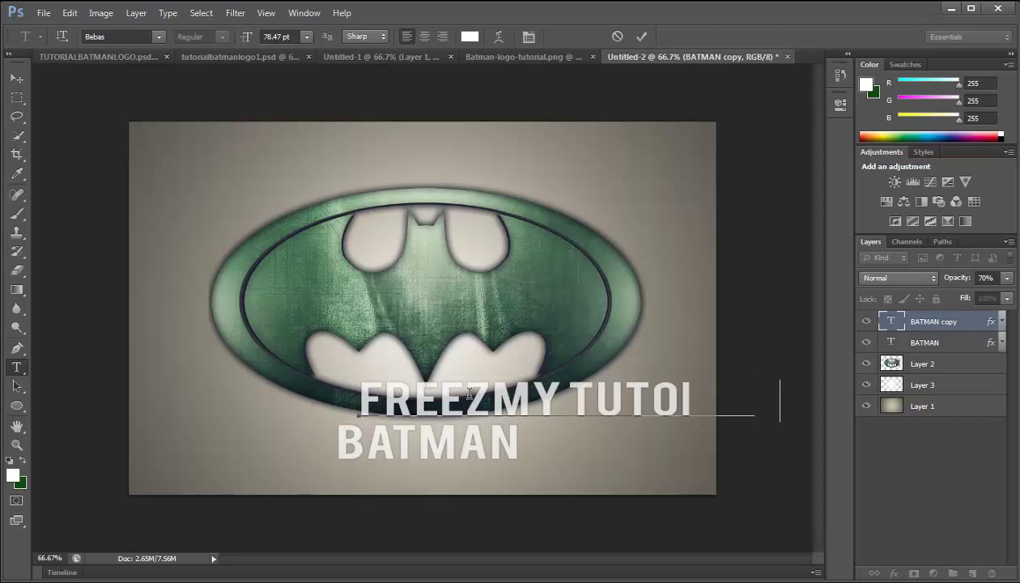
text(R)
key(ctrl+a)
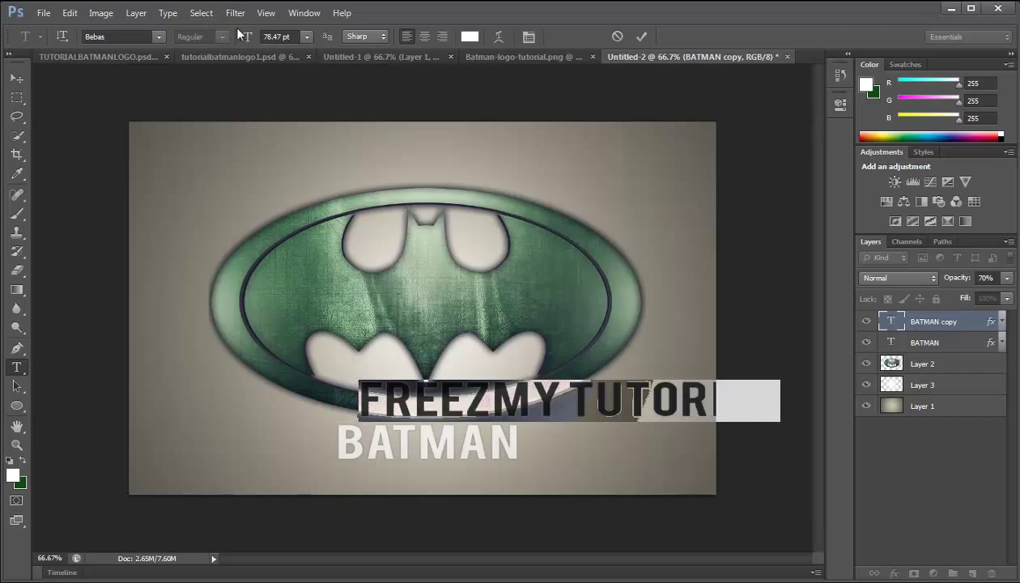
drag(243, 36, 212, 38)
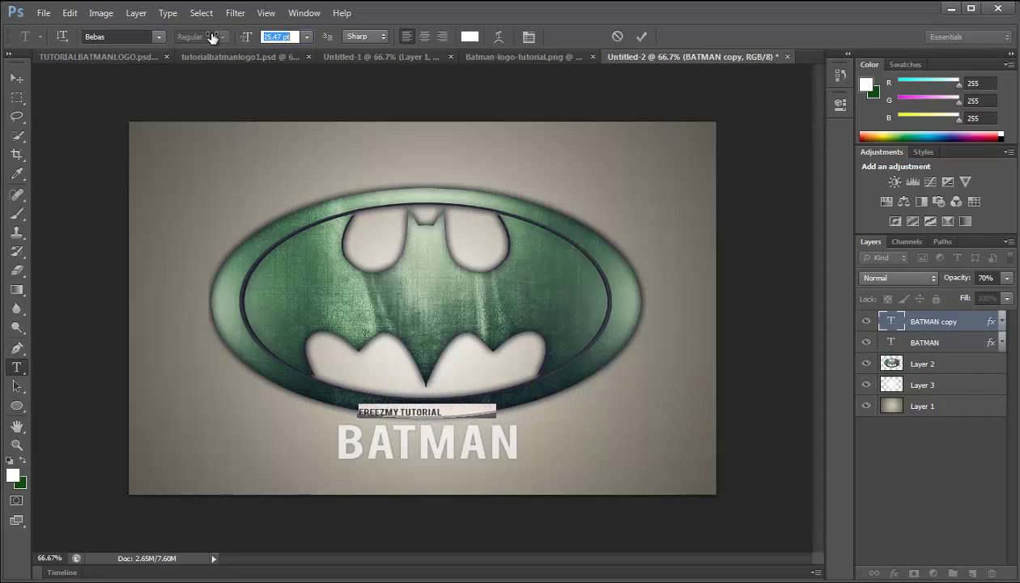
Place the subtitle centred just under BATMAN and commit it
mouse_move(490, 253)
mouse_down()
mouse_move(486, 291)
mouse_move(498, 316)
mouse_up()
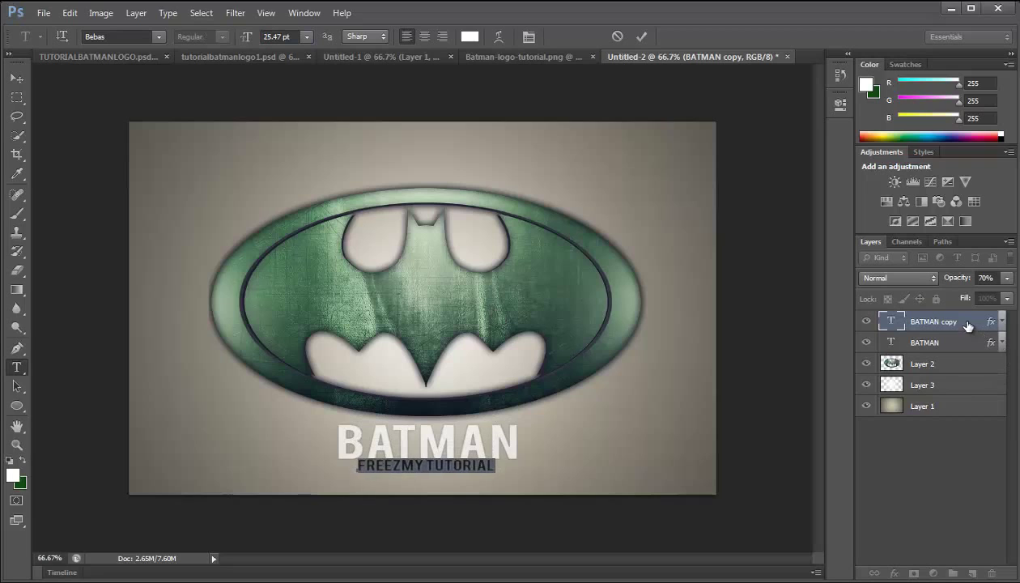
click(969, 324)
click(16, 78)
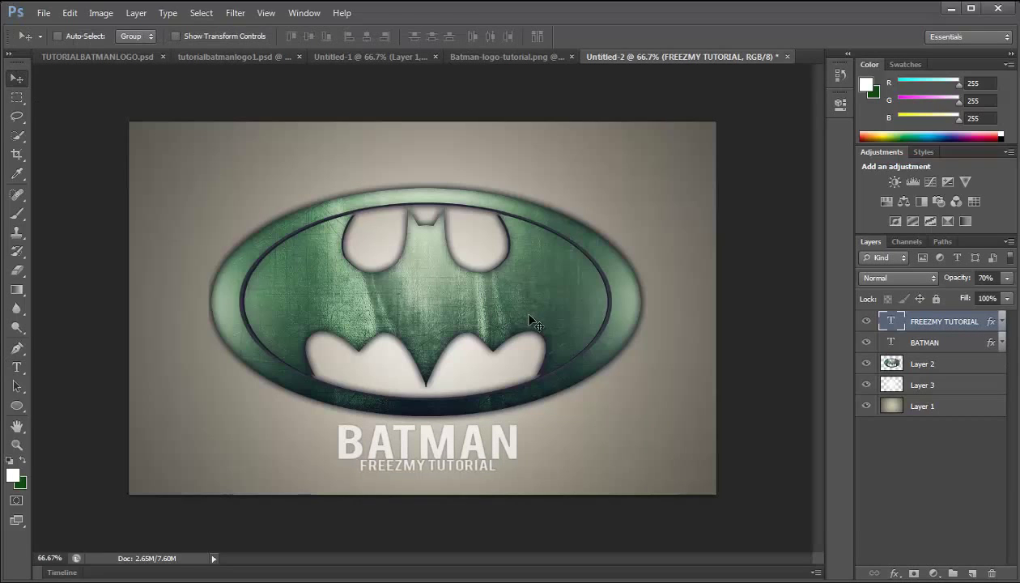
key(Right)
key(Right)
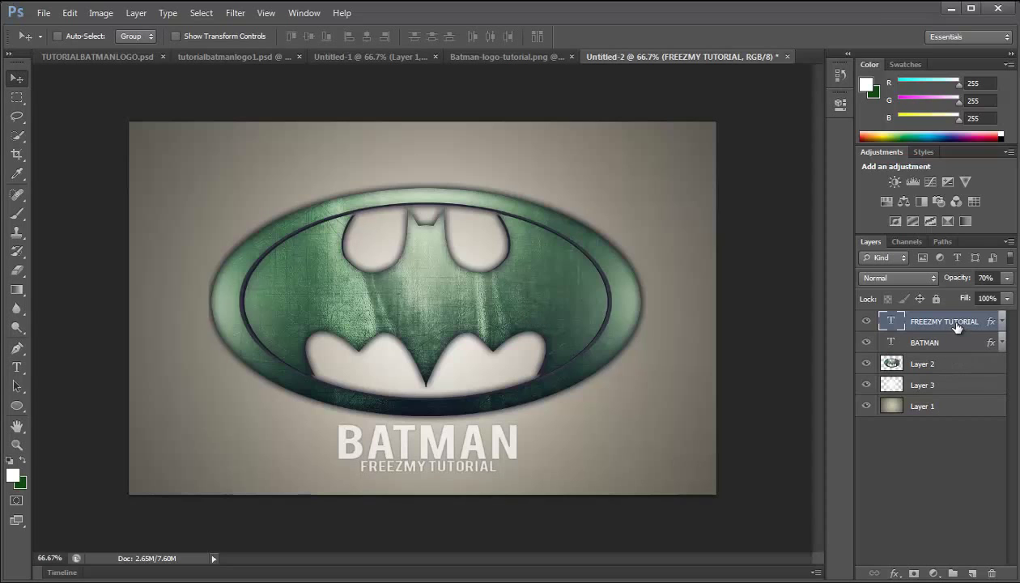
Lower the FREEZMY TUTORIAL inner shadow opacity to 20%
right_click(907, 323)
click(820, 214)
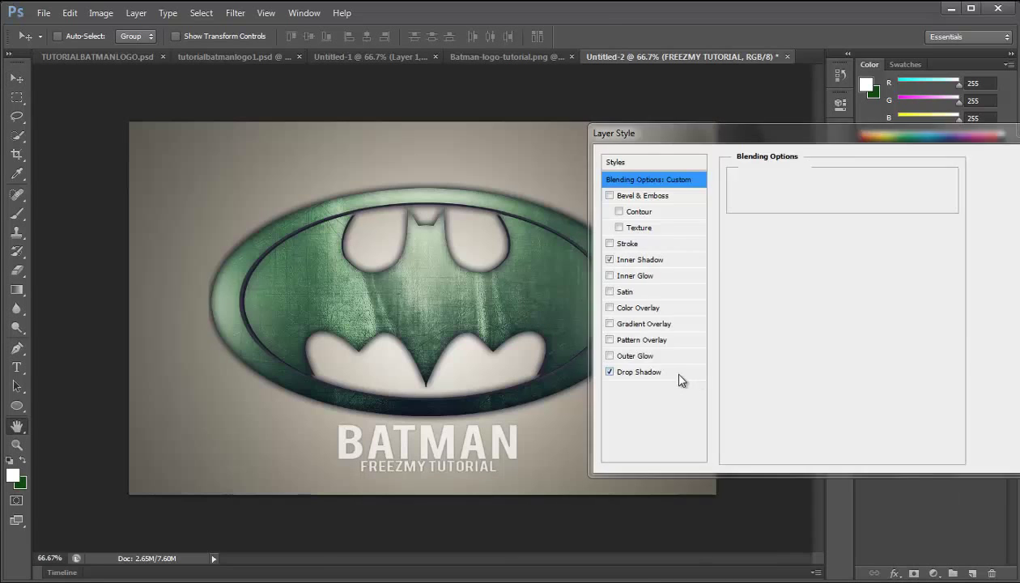
click(644, 260)
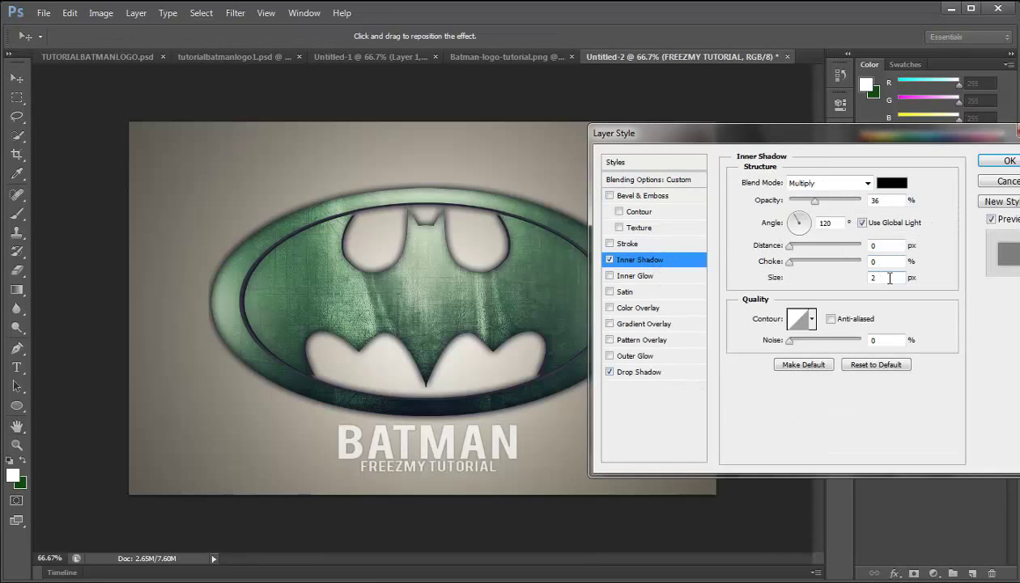
text(1)
click(868, 200)
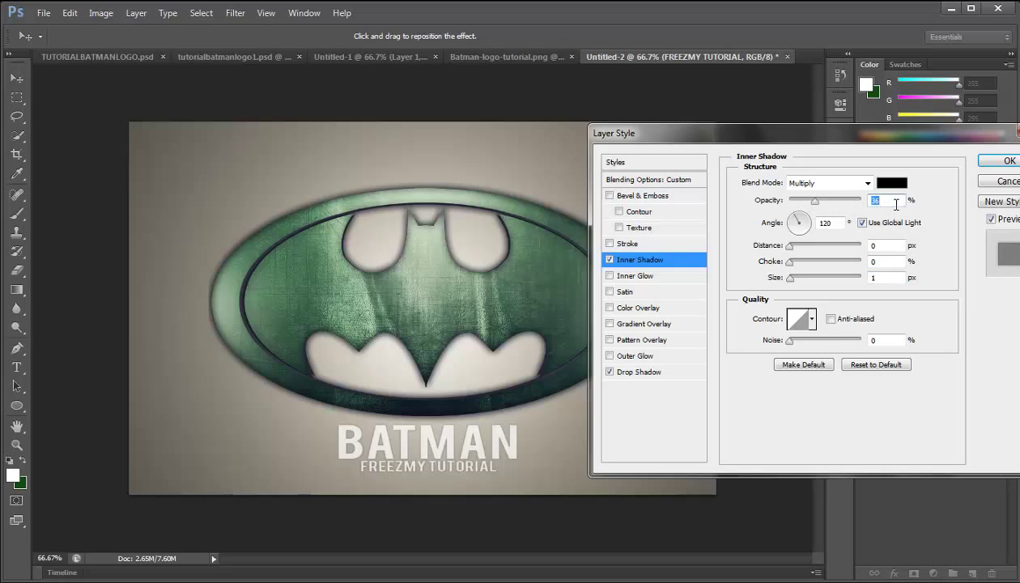
text(20)
click(1004, 161)
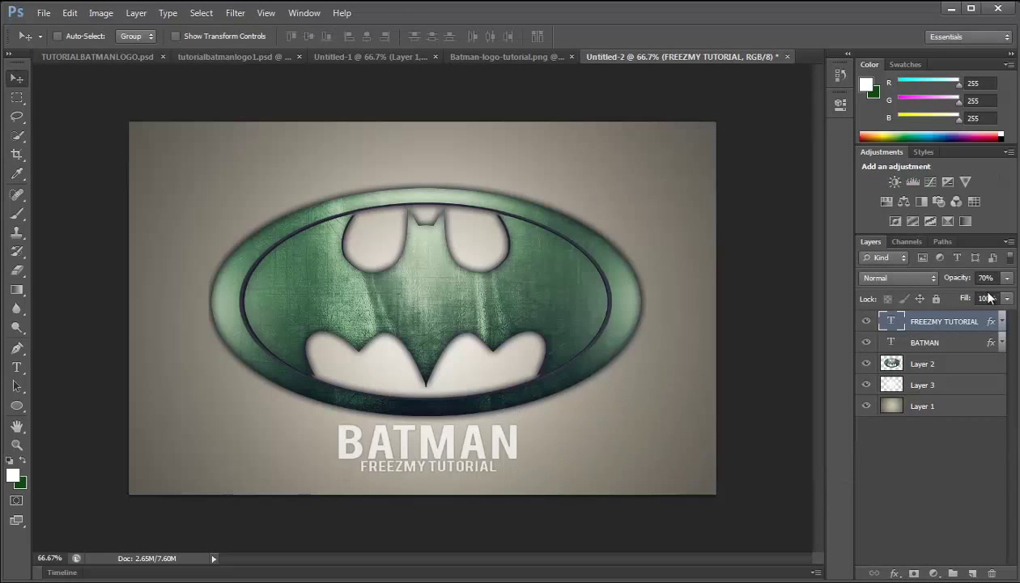
Compare with the reference logo file, then return and open the adjustment-layer menu
click(123, 57)
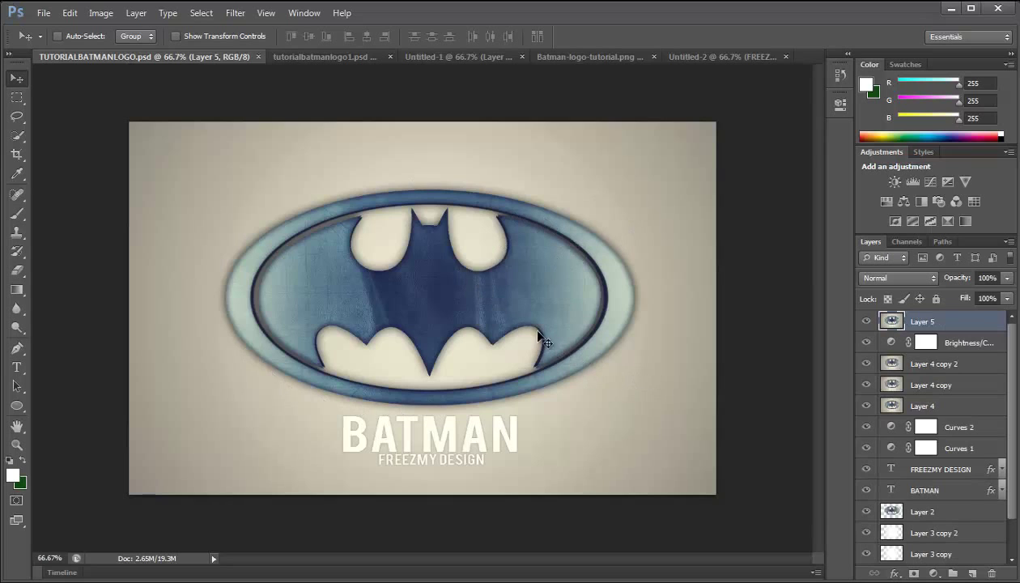
click(685, 56)
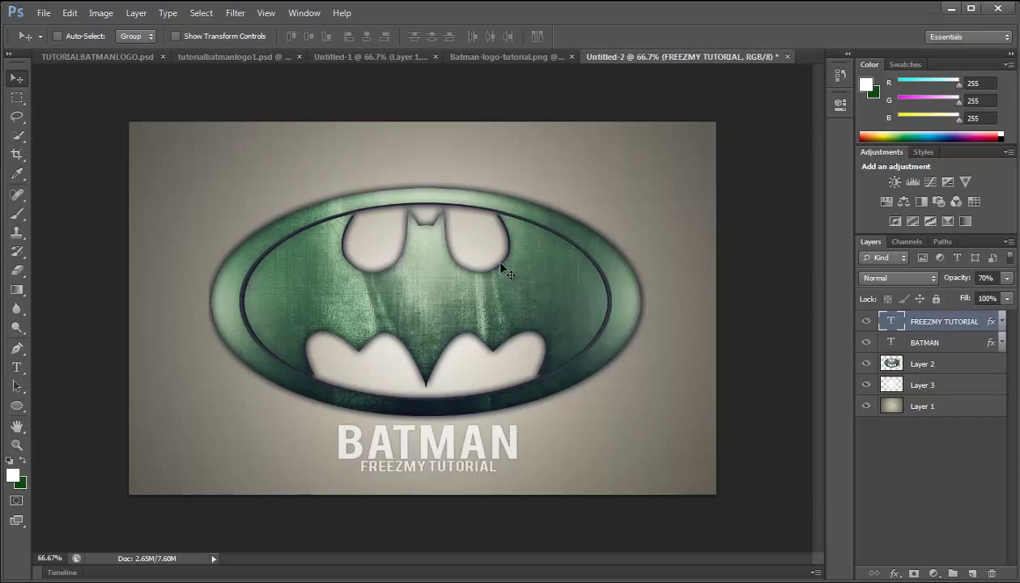
click(933, 573)
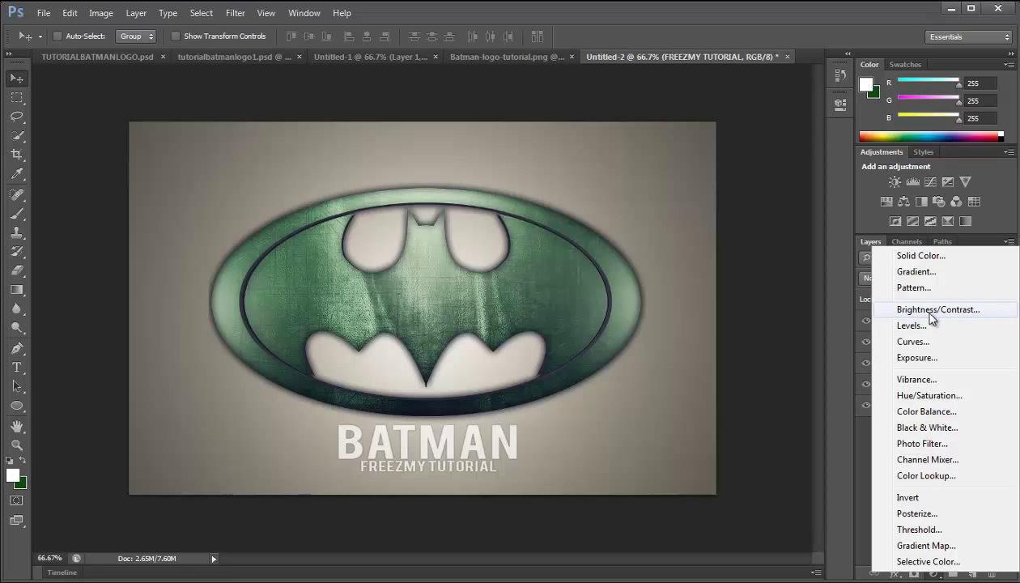
Add a Black, White Gradient Map blended in Soft Light at about 6% opacity
click(926, 546)
click(713, 150)
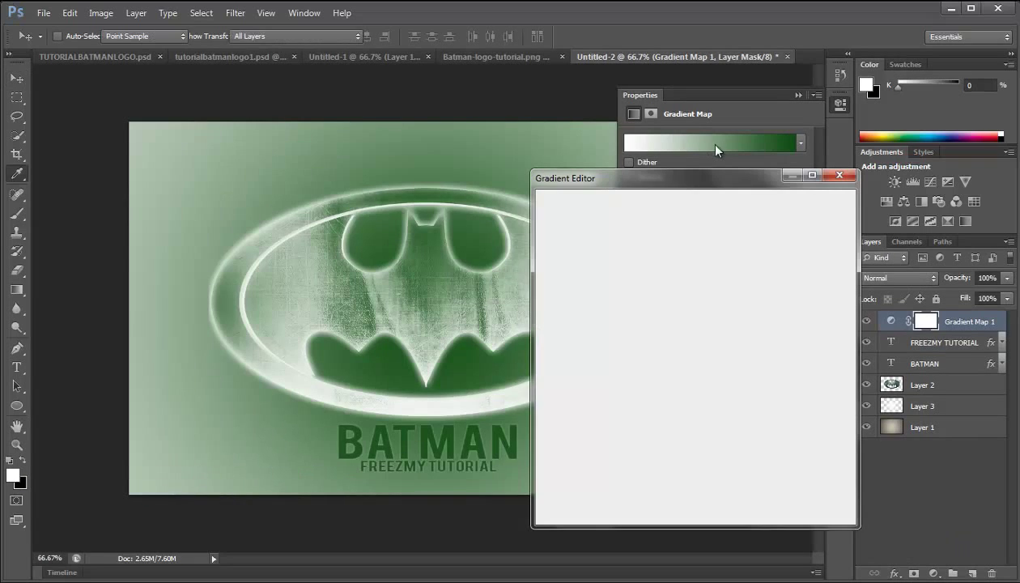
click(599, 227)
click(869, 207)
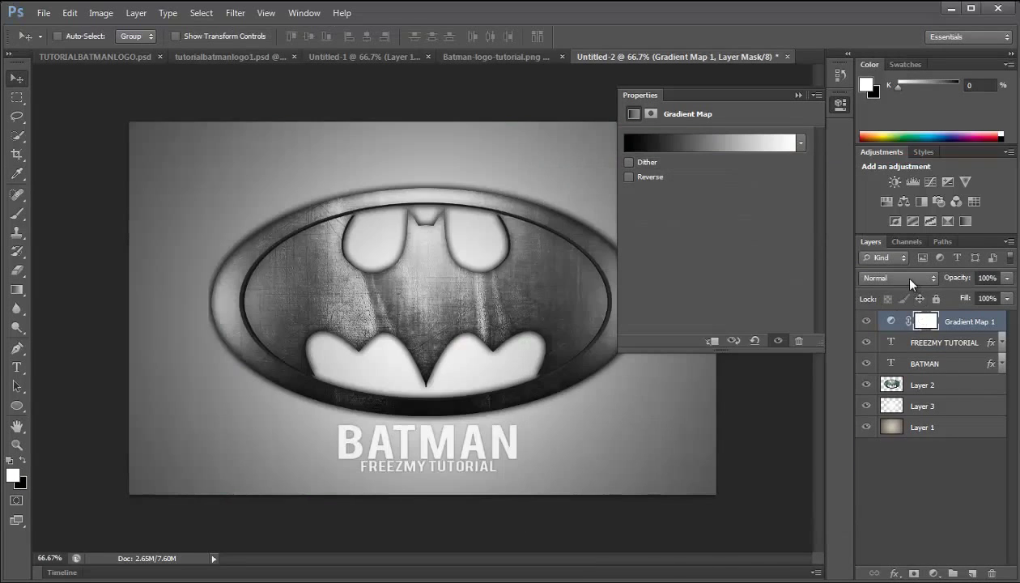
click(910, 280)
click(895, 477)
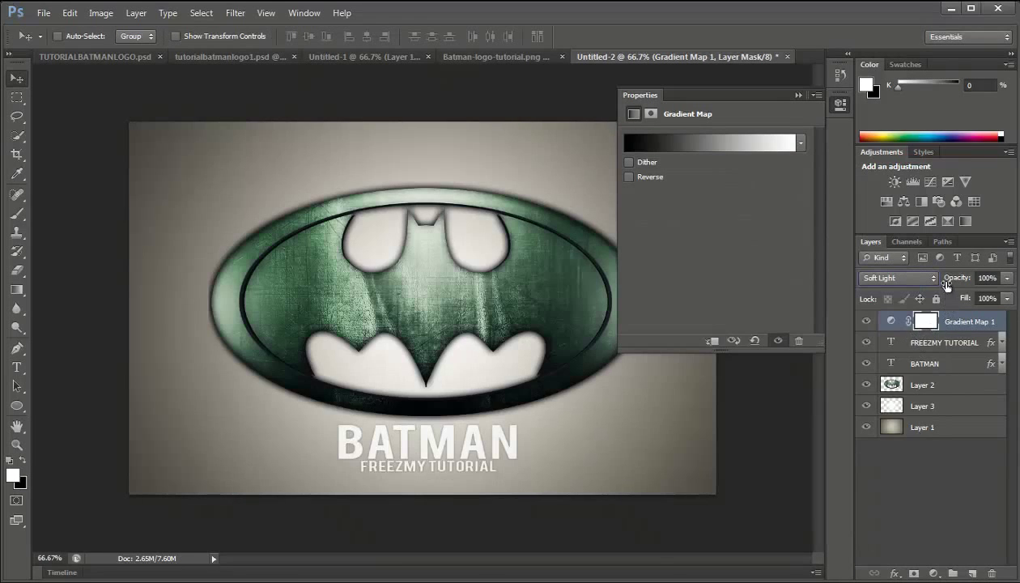
drag(947, 285, 872, 269)
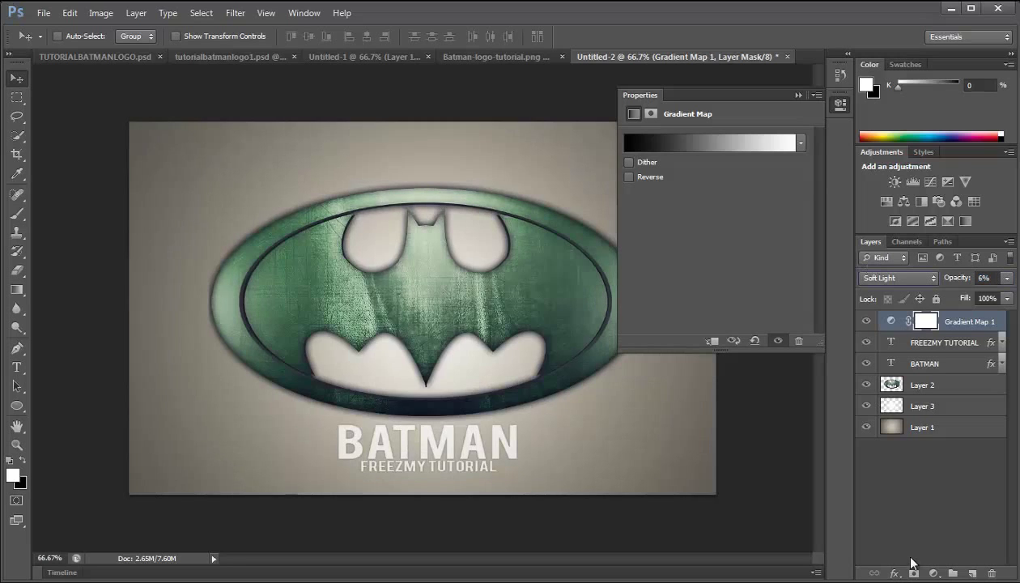
click(933, 572)
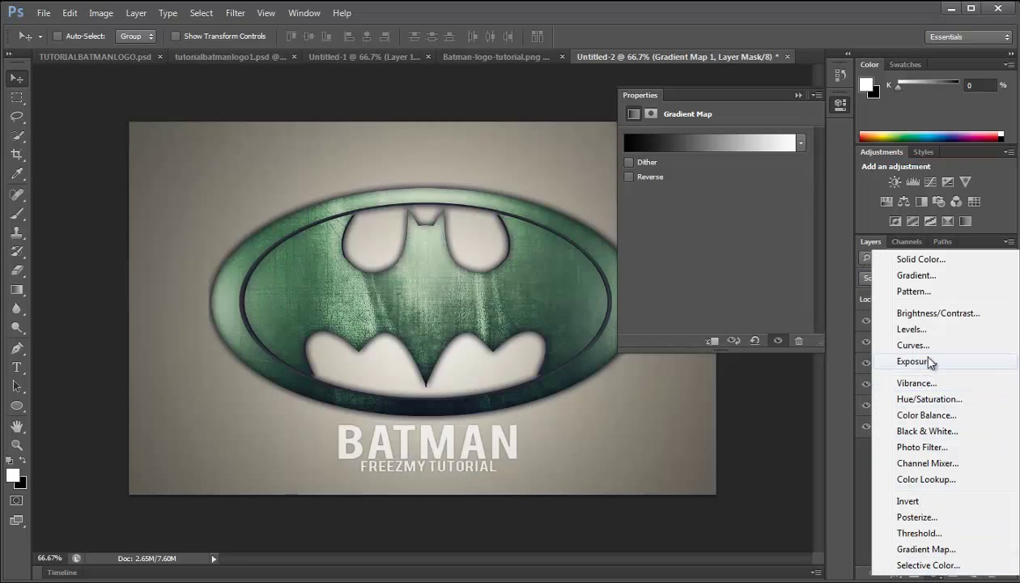
Add Curves raising blue-channel shadows and lowering its highlights, then a new empty Layer 4
click(915, 345)
click(705, 159)
click(694, 209)
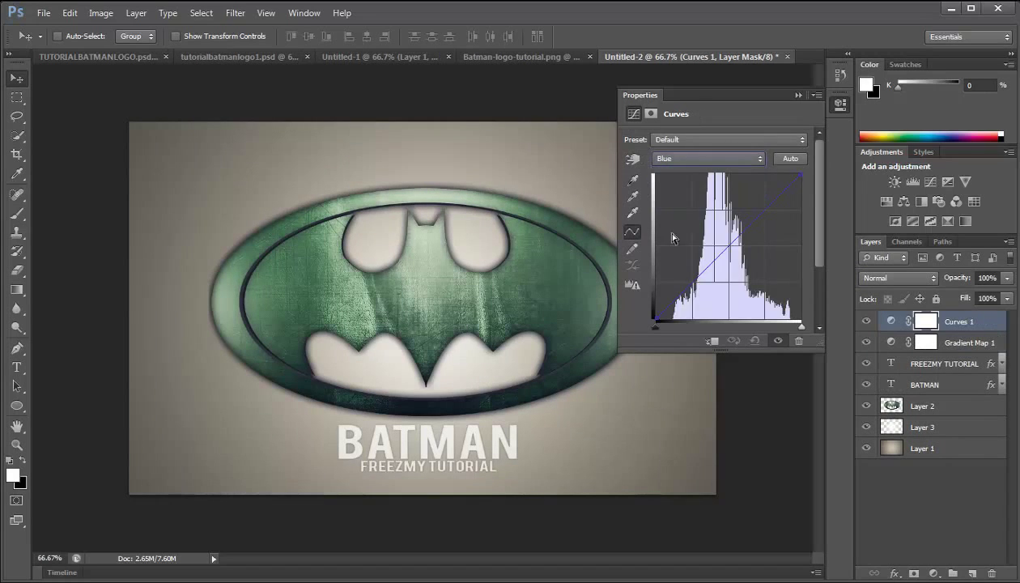
drag(651, 320, 655, 309)
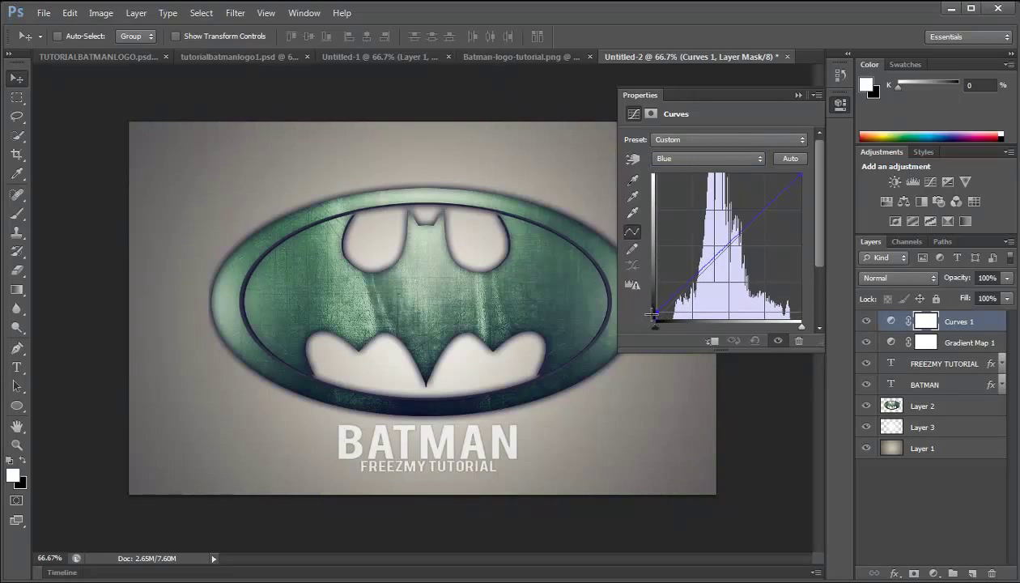
drag(801, 177, 808, 178)
click(799, 96)
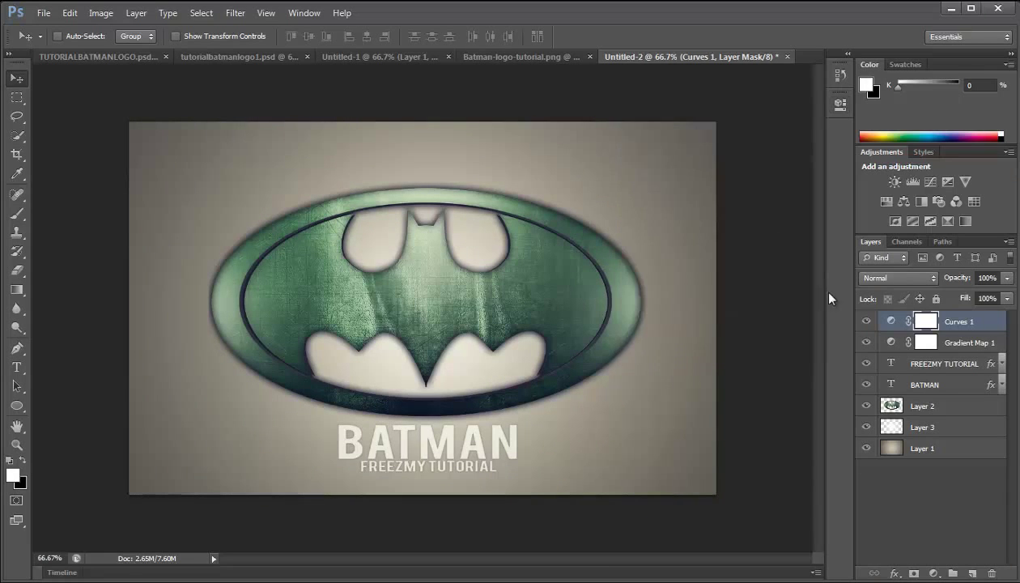
click(972, 573)
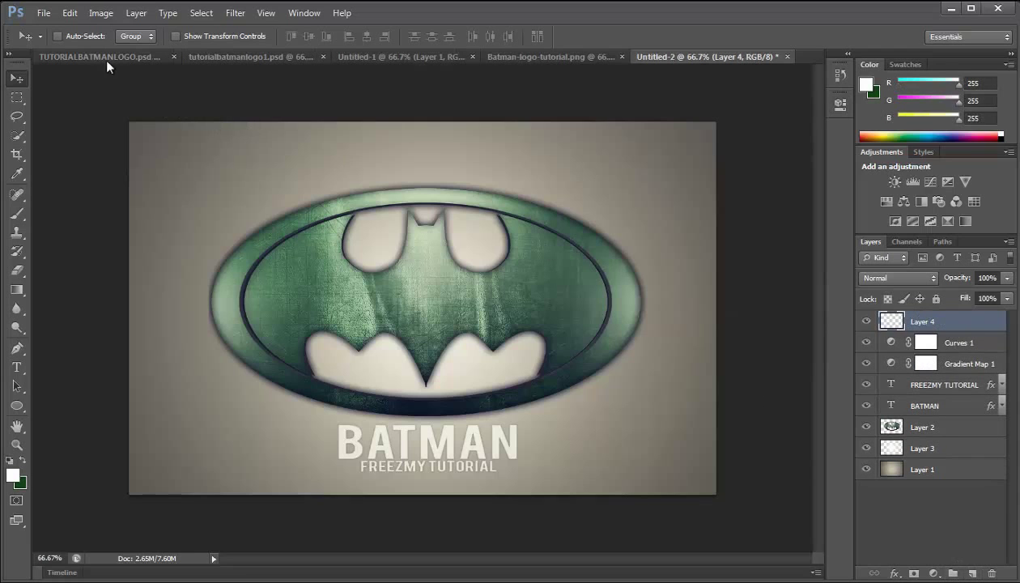
Stamp a merged copy of the whole image into Layer 4 with Apply Image
click(98, 20)
click(133, 205)
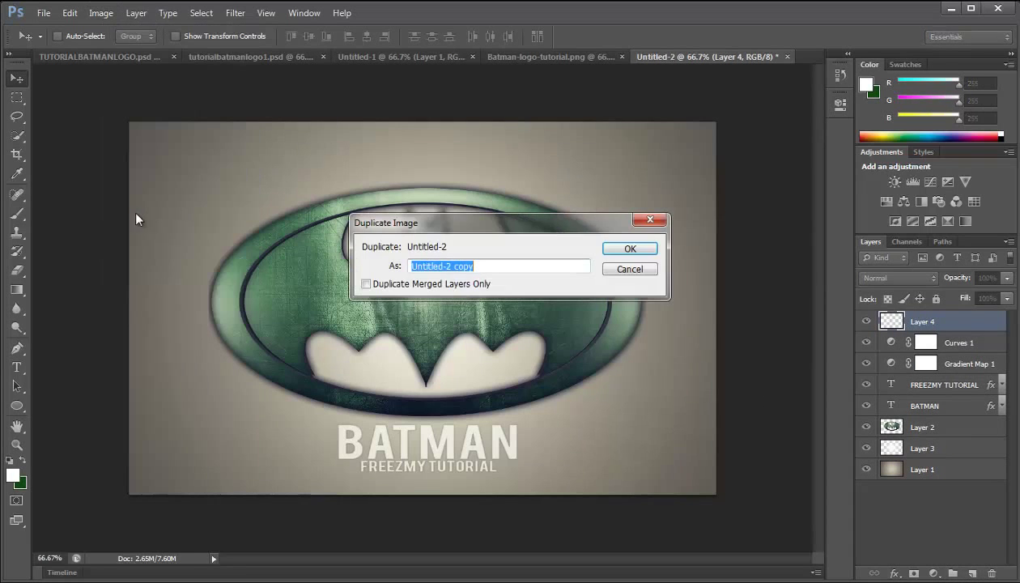
key(Return)
click(101, 13)
click(134, 218)
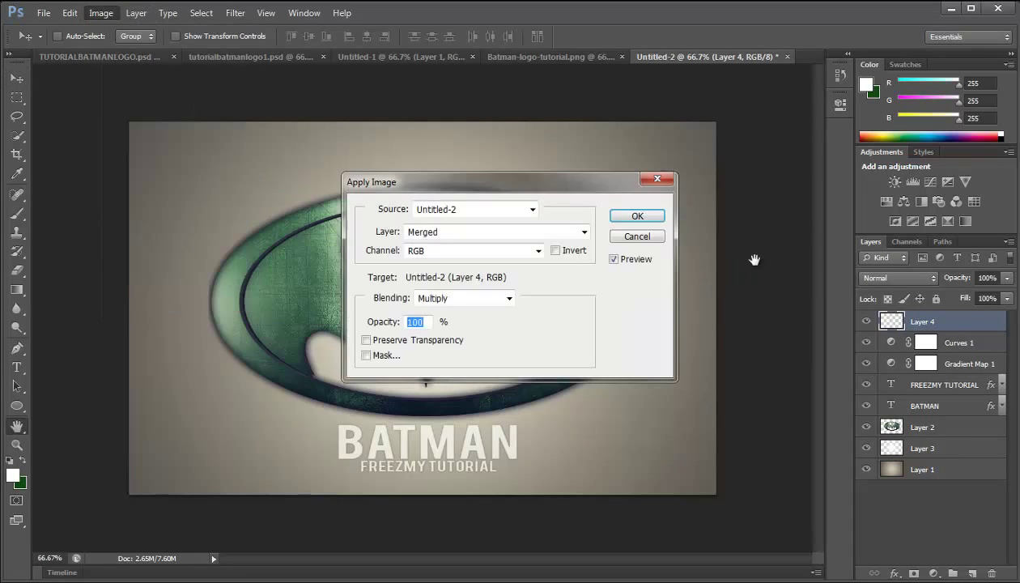
key(Return)
Add an Inner Shadow to Layer 4 in its Layer Style
right_click(954, 326)
click(795, 234)
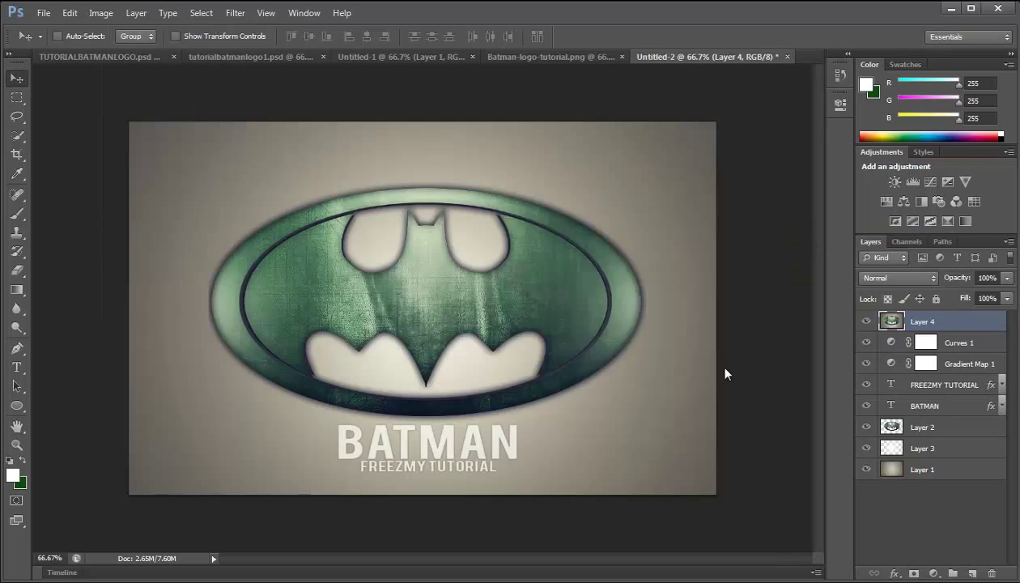
click(650, 260)
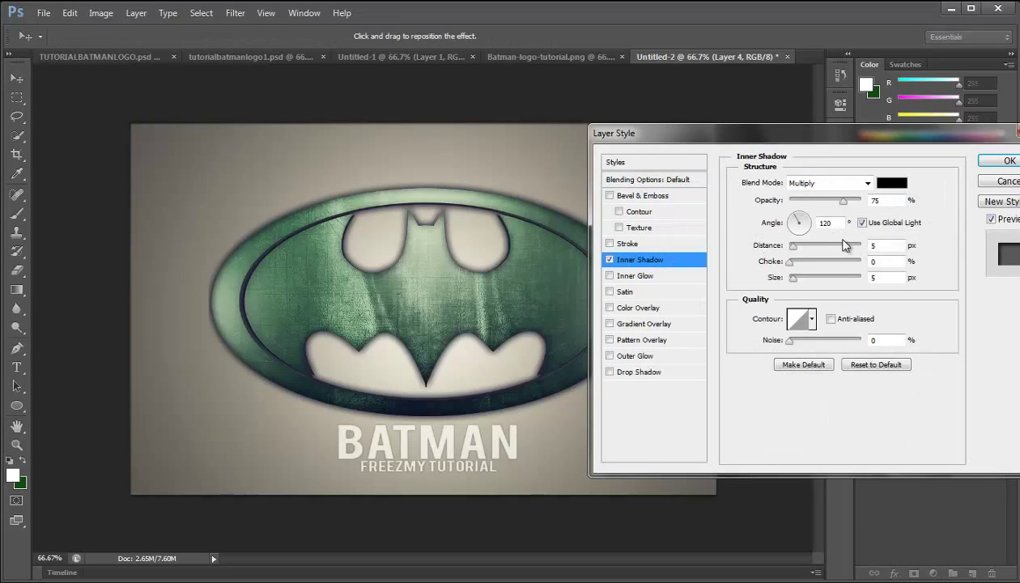
Remove Layer 4's inner shadow and add a white stroke positioned inside
click(611, 260)
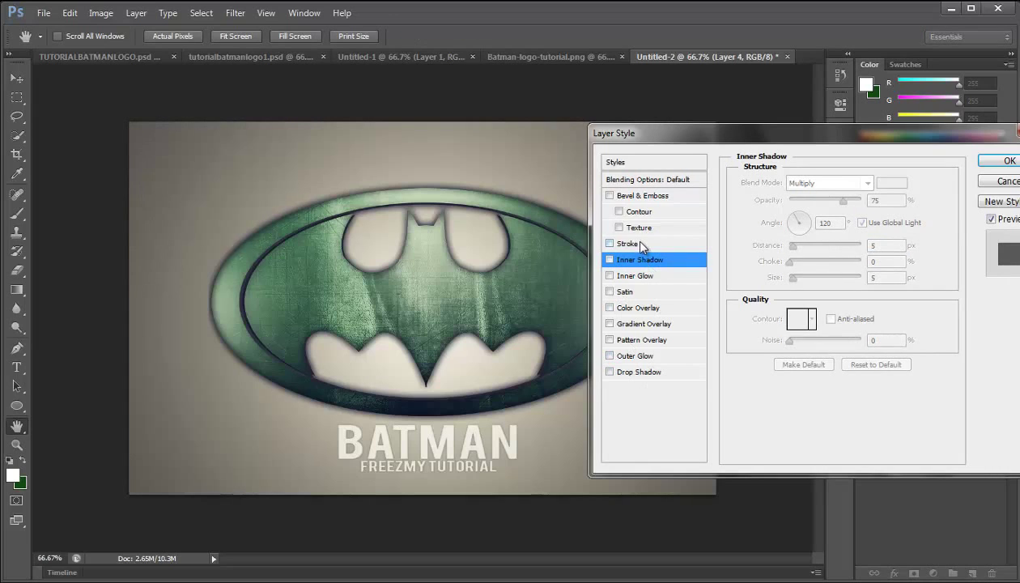
click(640, 244)
click(810, 198)
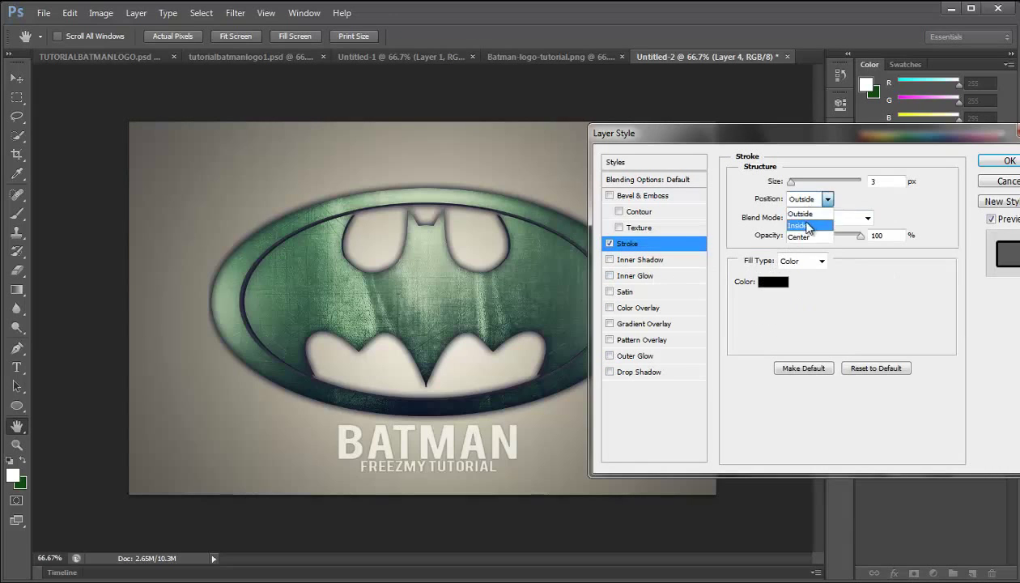
click(806, 225)
click(773, 282)
click(707, 344)
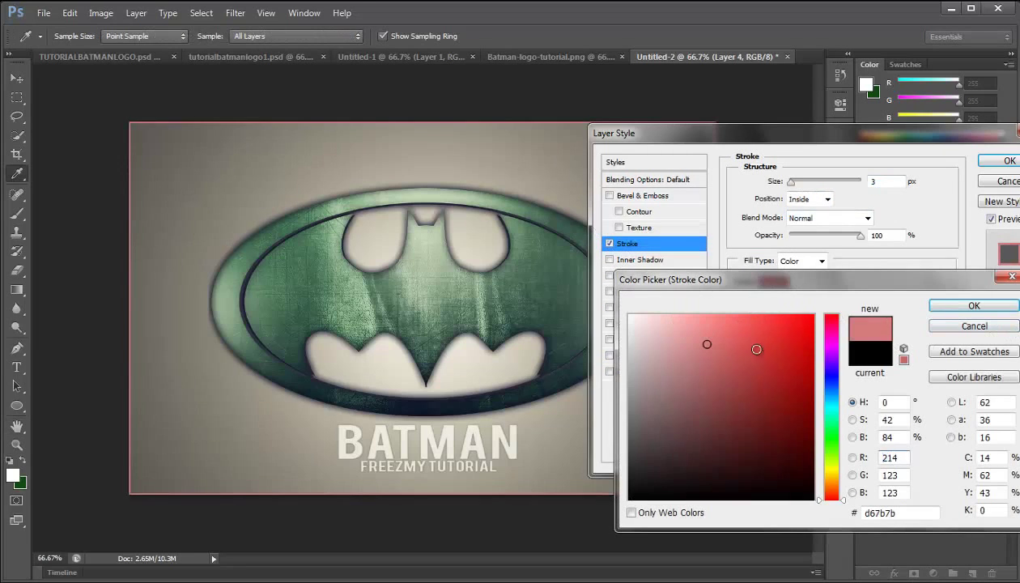
drag(757, 349, 628, 314)
click(974, 305)
Make the stroke 1 px in Overlay blend mode and apply it
text(1)
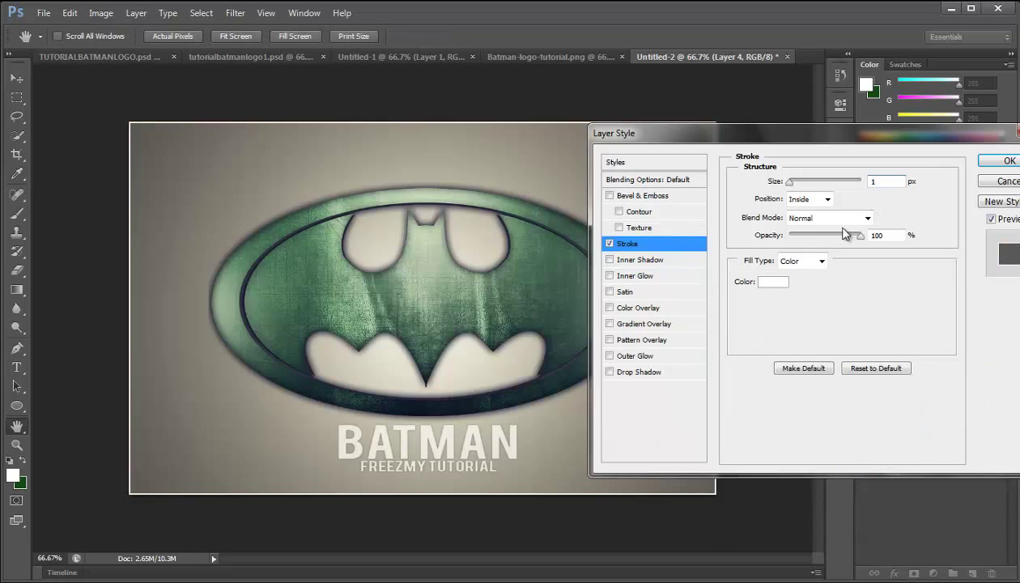
click(867, 218)
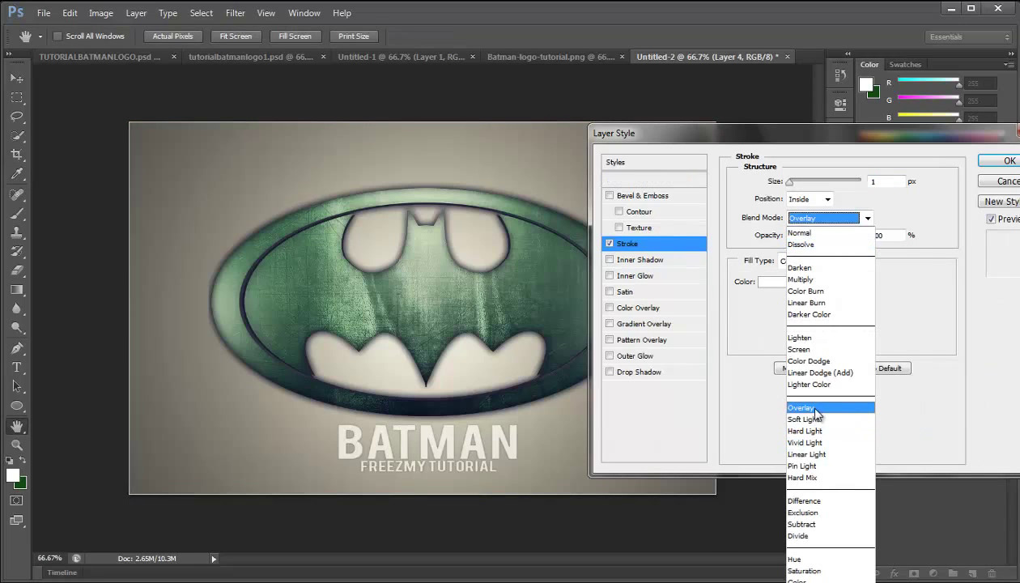
click(817, 411)
click(1006, 160)
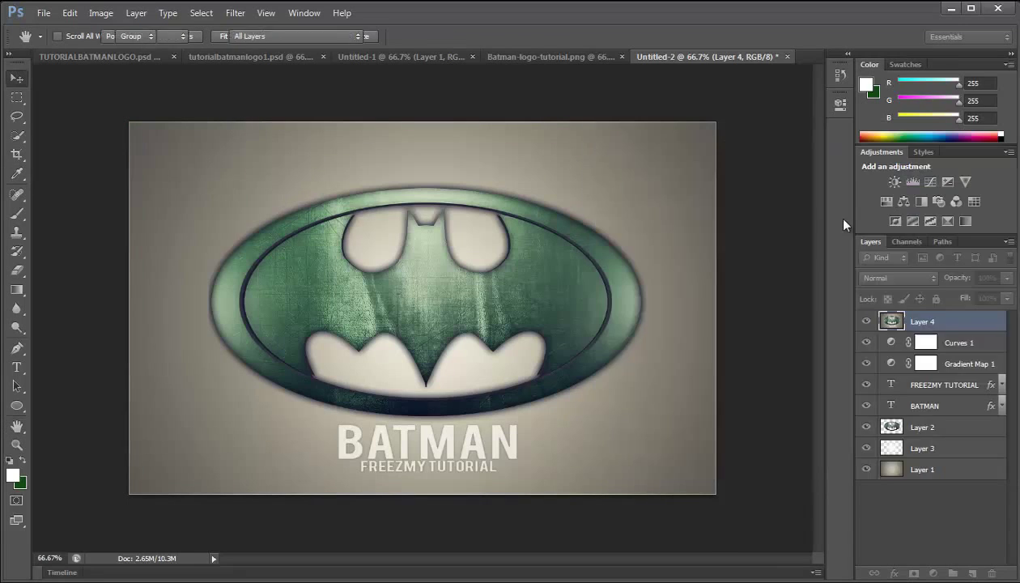
Collapse Layer 4's effects and check the Batman-logo-tutorial.png reference before returning to Untitled-2
click(1003, 322)
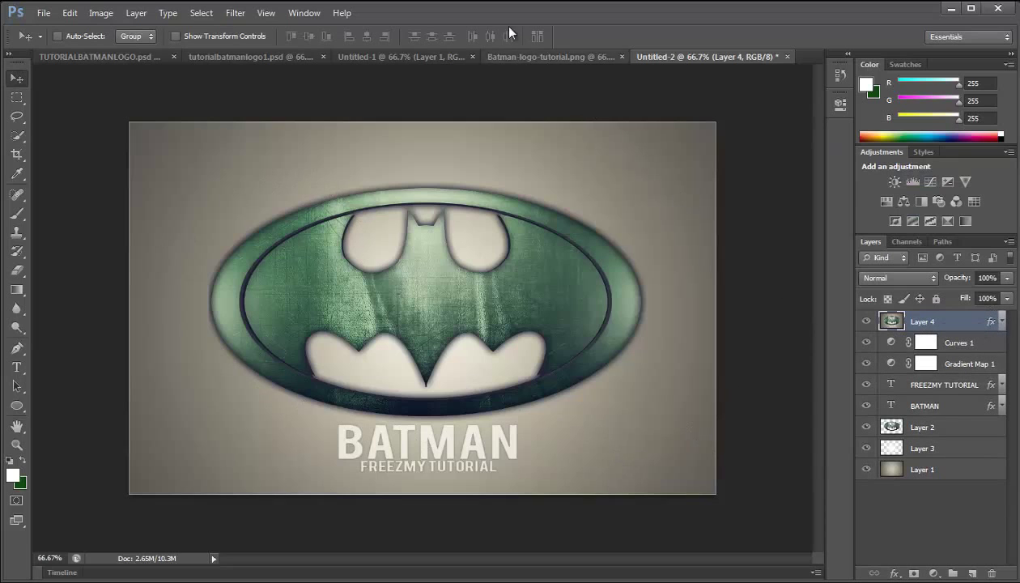
click(527, 56)
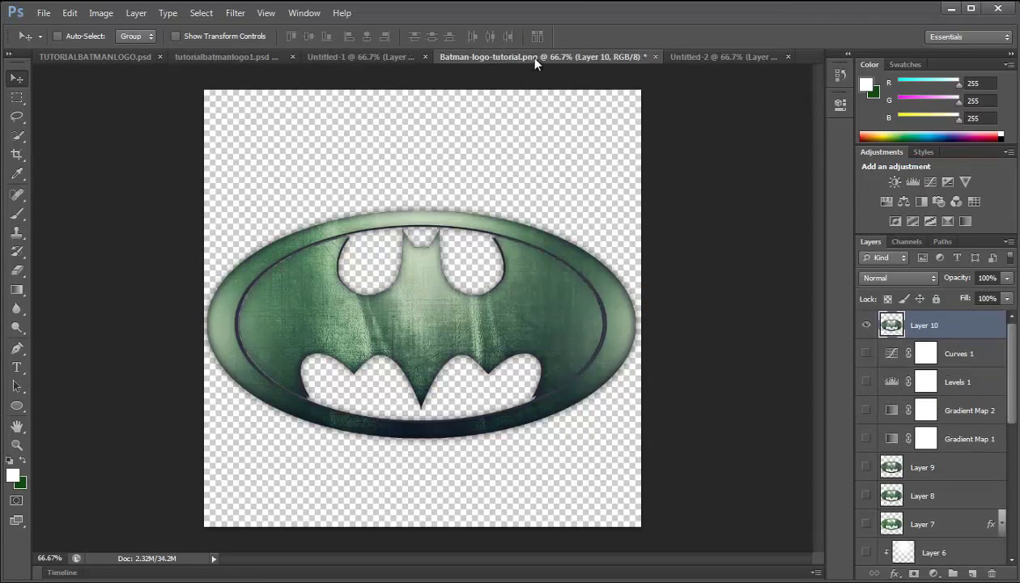
click(684, 55)
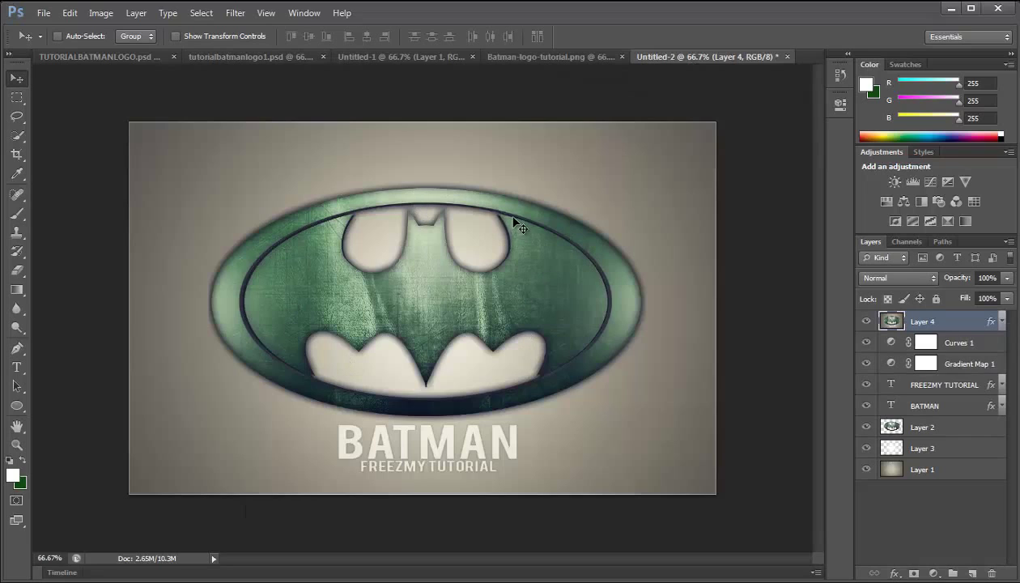